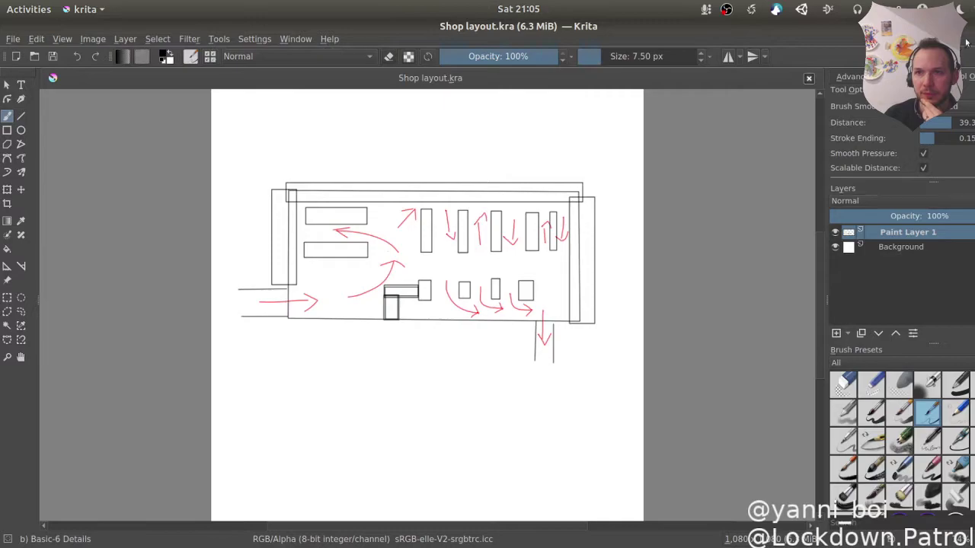
Step: Switch from Krita to the Unity editor and dock Hierarchy and Project together with the Inspector, giving the Scene view more width
key("super+h")
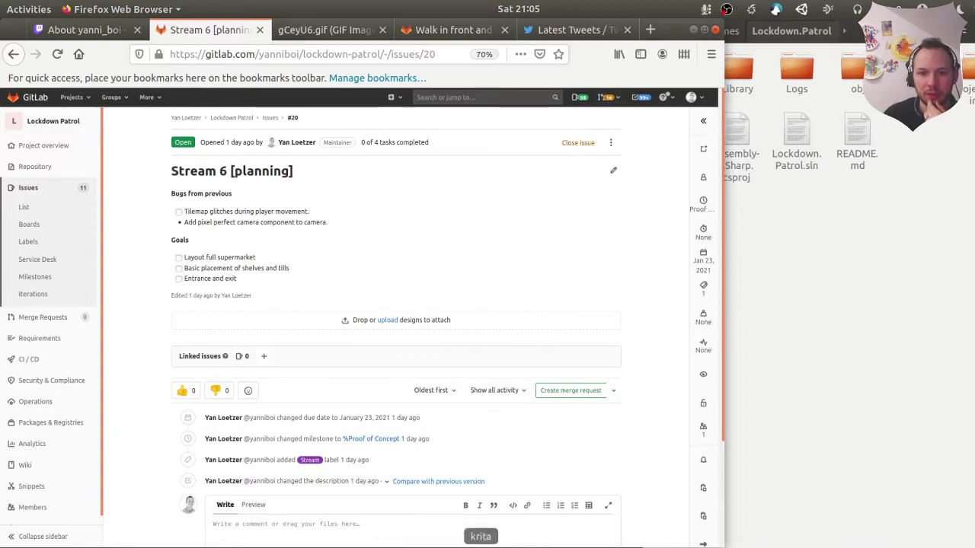
left_click(337, 543)
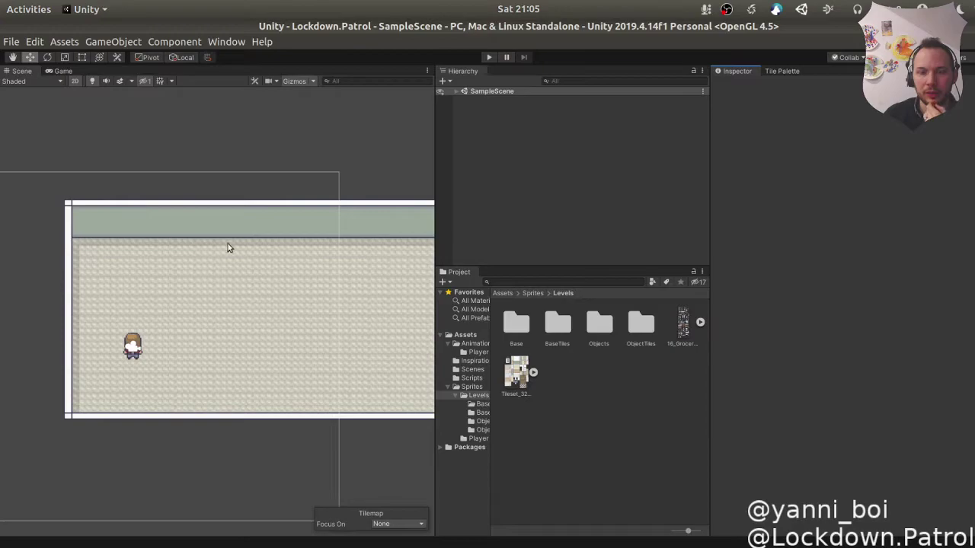
scroll(321, 263, "down", 2)
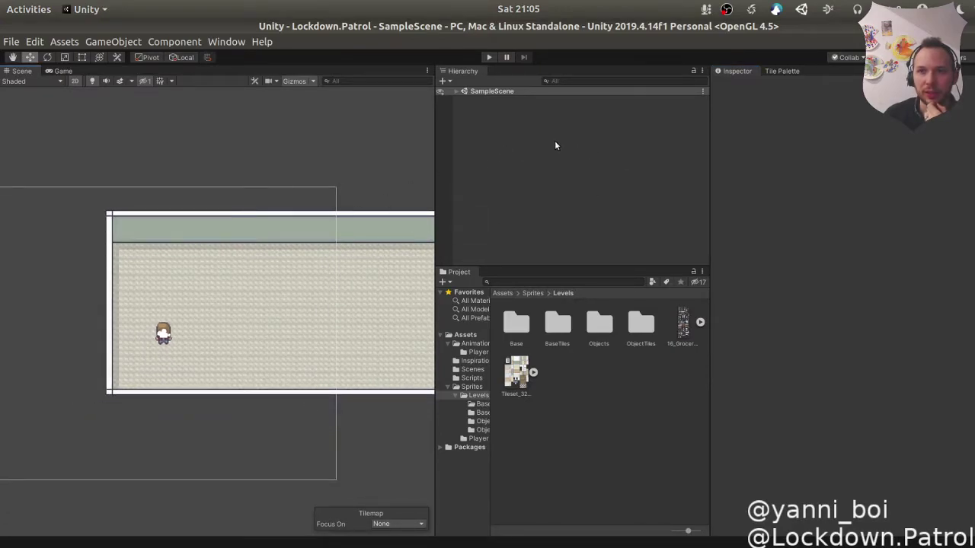
left_click_drag(434, 180, 576, 190)
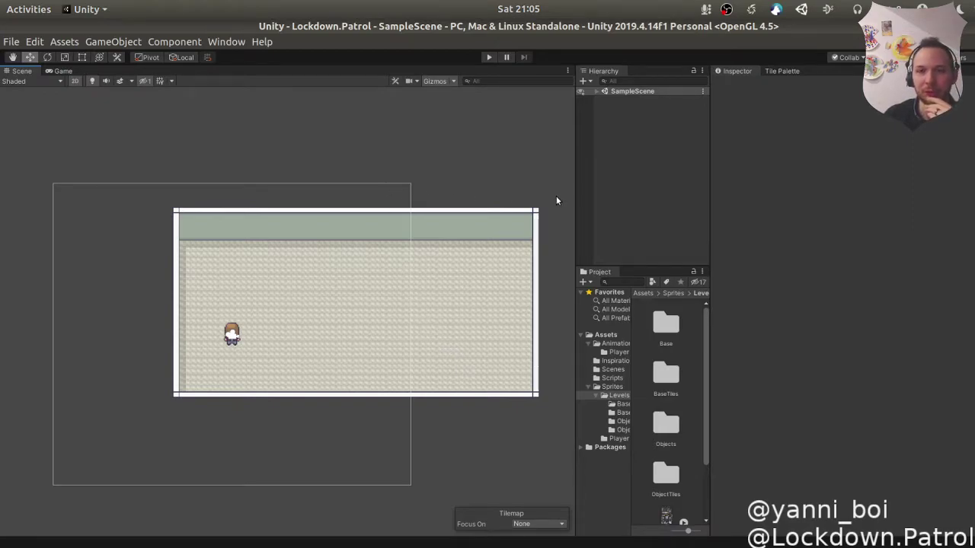
left_click_drag(575, 194, 411, 184)
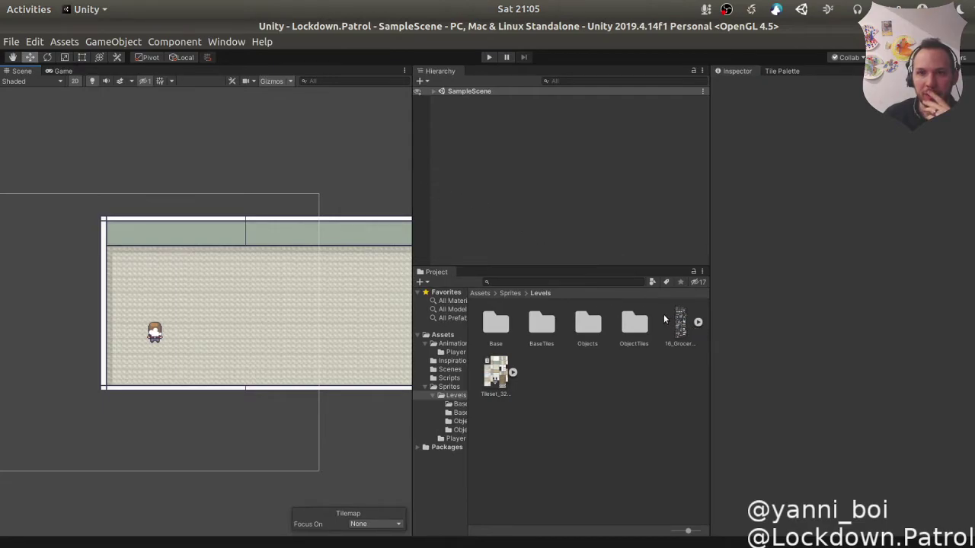
left_click(778, 71)
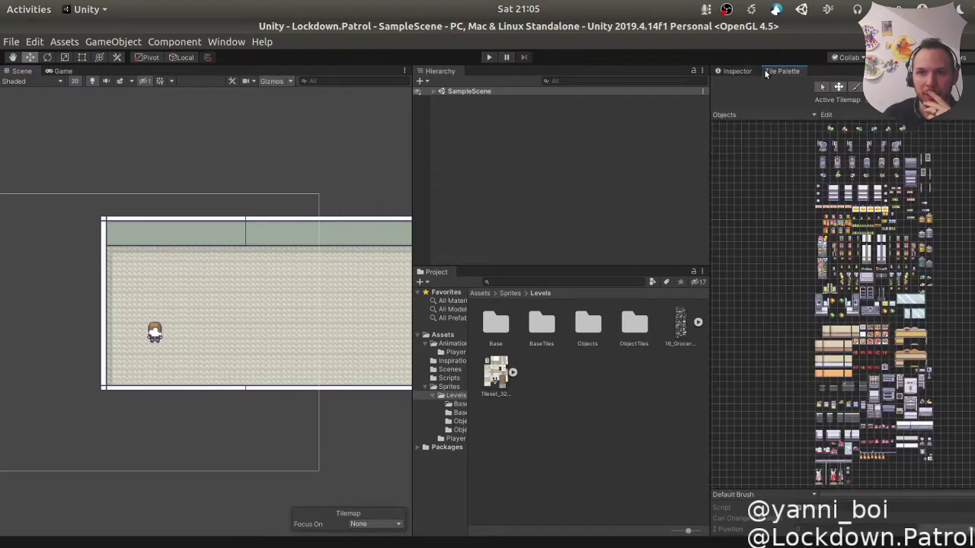
left_click(739, 71)
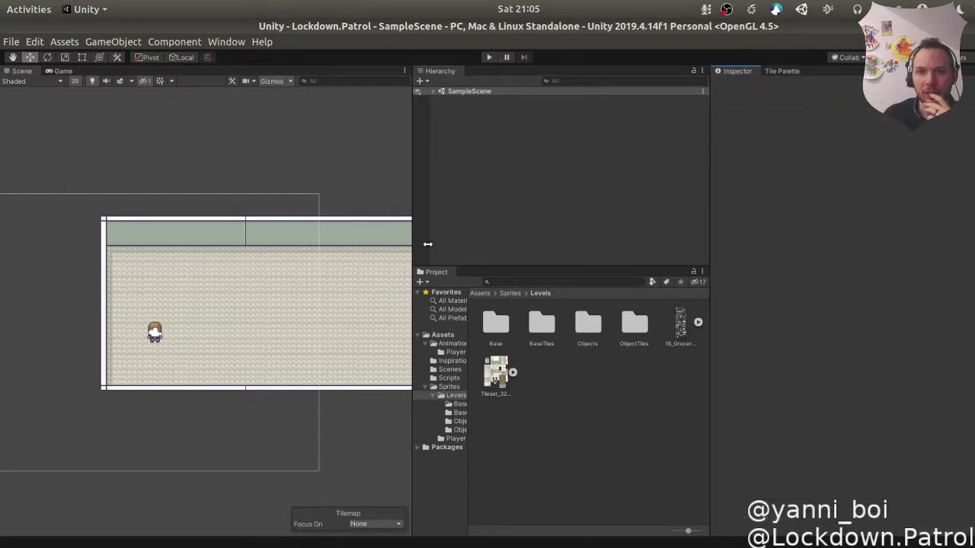
left_click_drag(441, 70, 711, 78)
left_click_drag(441, 72, 724, 72)
left_click_drag(559, 197, 708, 195)
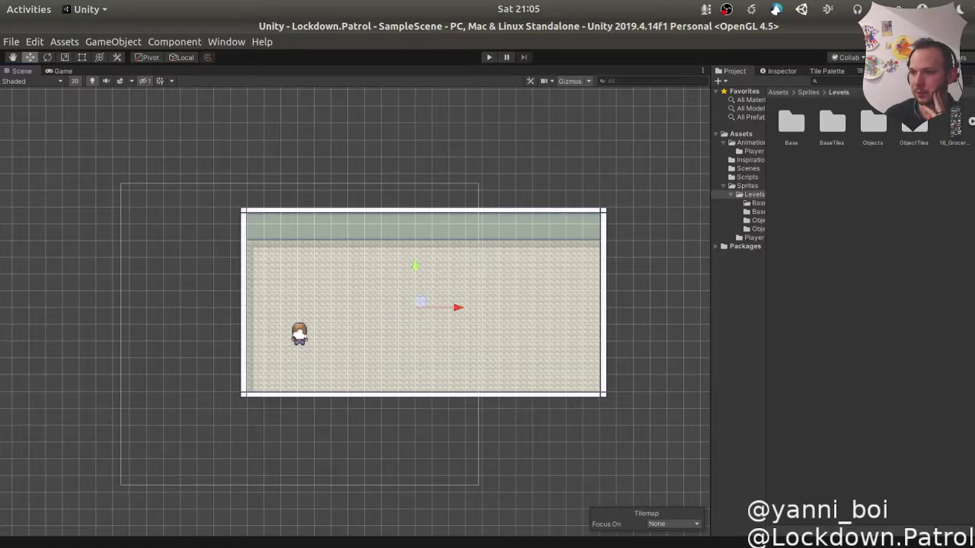
Step: Playtest the scene by walking the player around the room in all directions, checking the tilemap for glitches, and stop the game
key("alt+Tab")
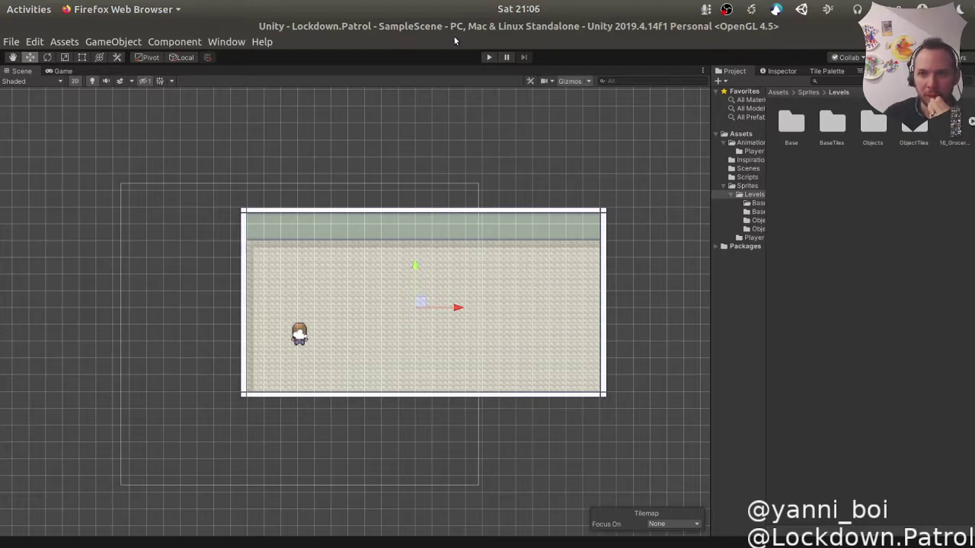
left_click(488, 56)
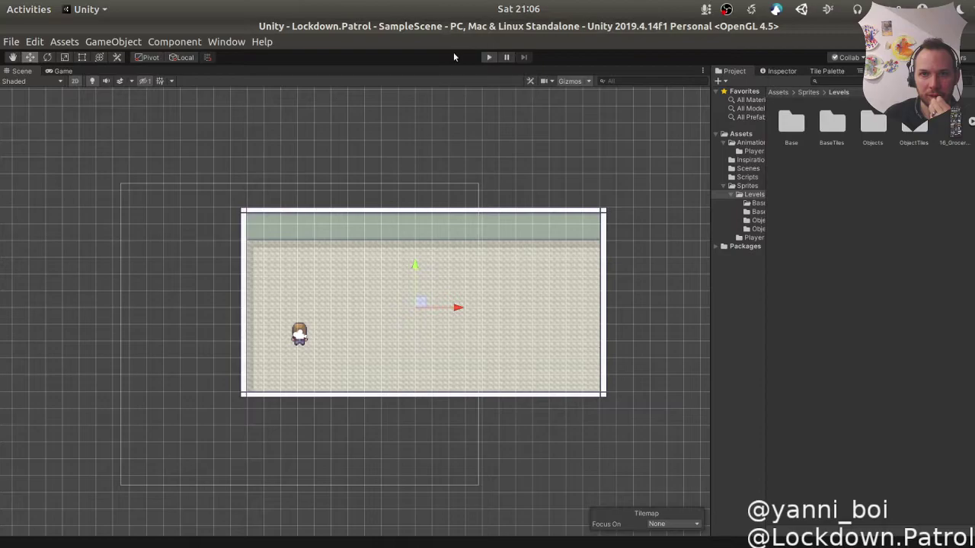
key("ctrl+p")
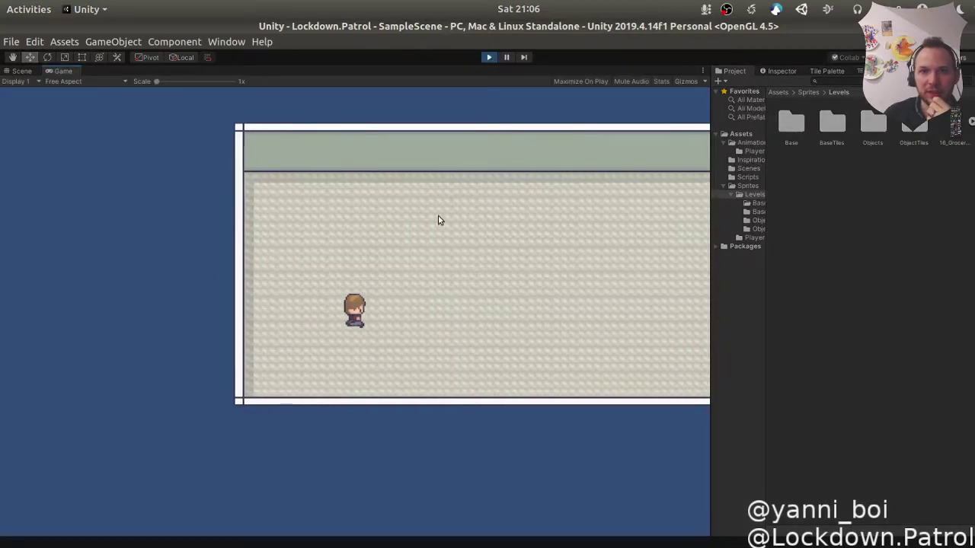
key("Up")
key("Right")
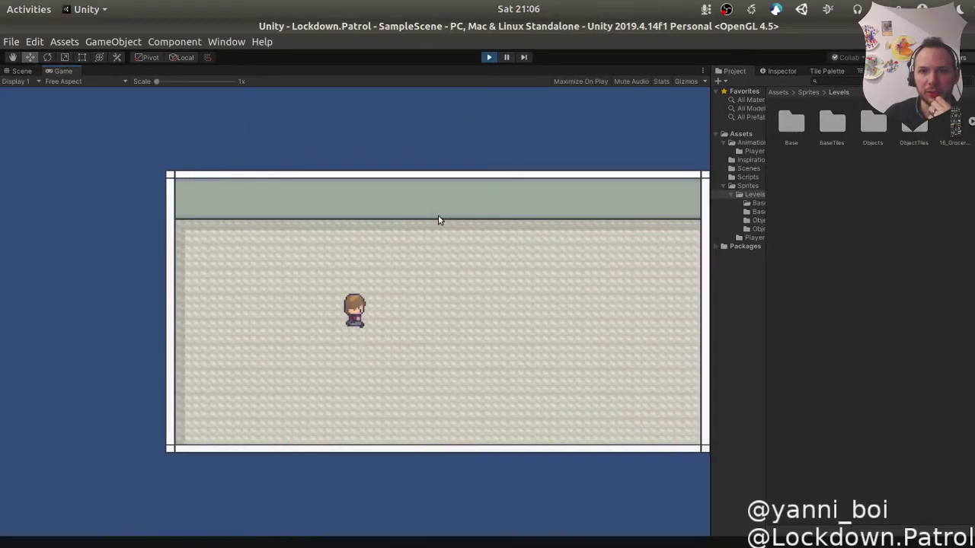
key("Down")
key("Left")
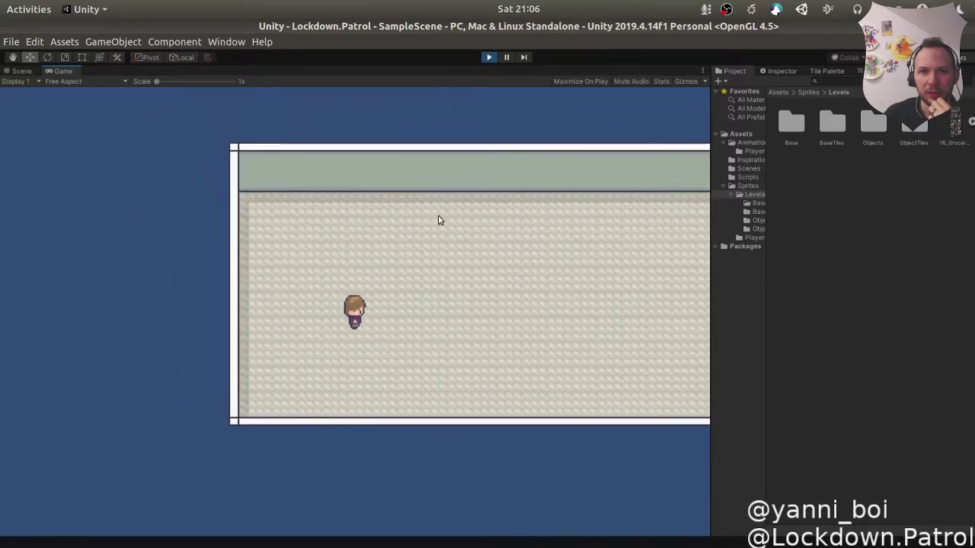
key("Up")
key("Right")
key("Down")
key("Left")
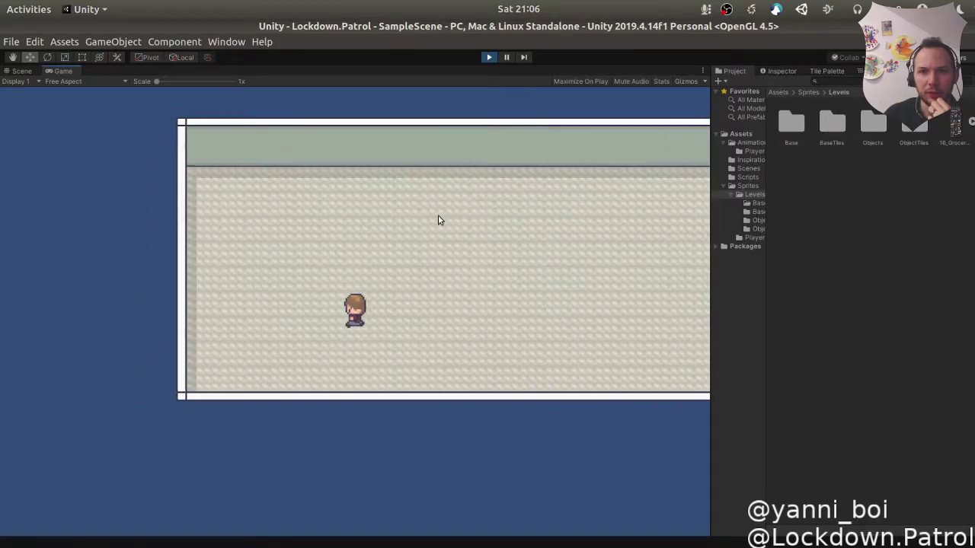
key("Left")
key("Up")
key("Down")
key("Right")
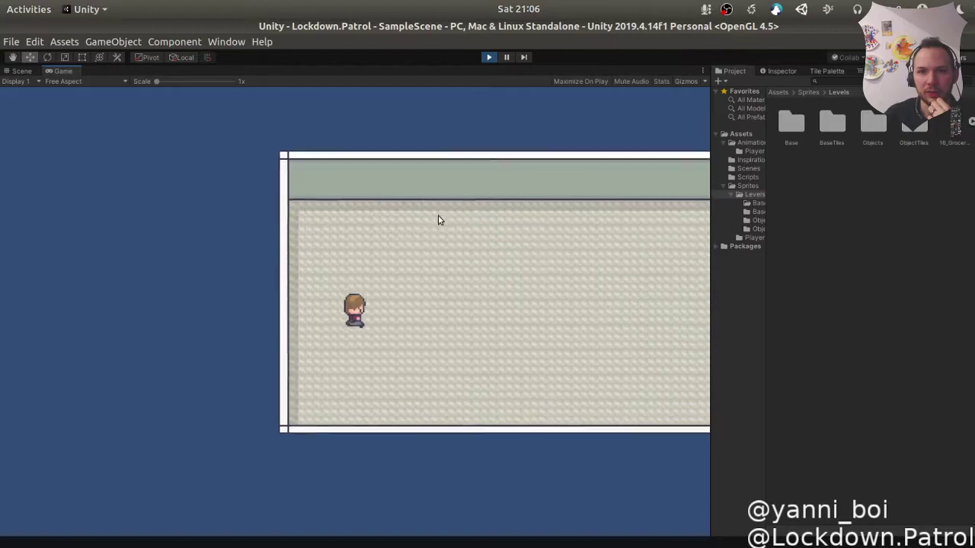
key("Up")
key("Right")
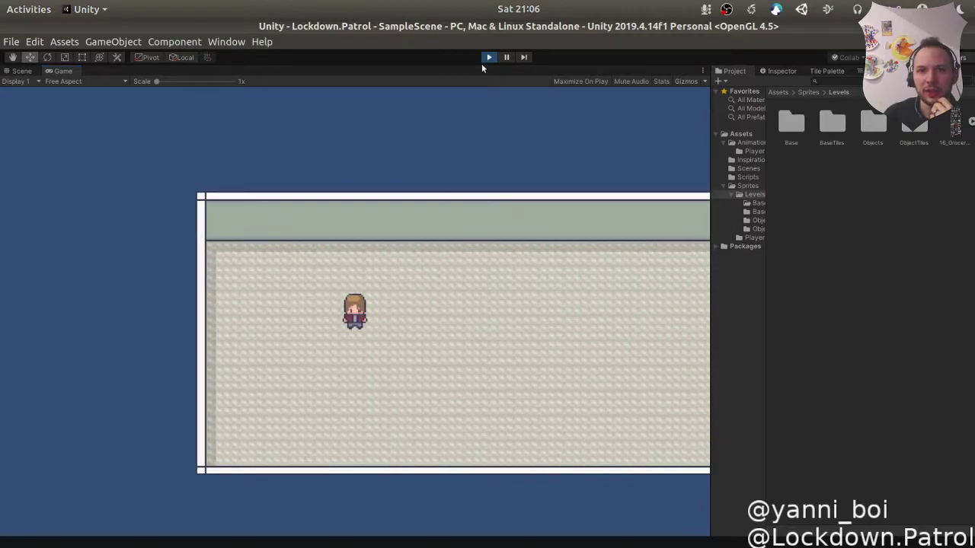
left_click(487, 59)
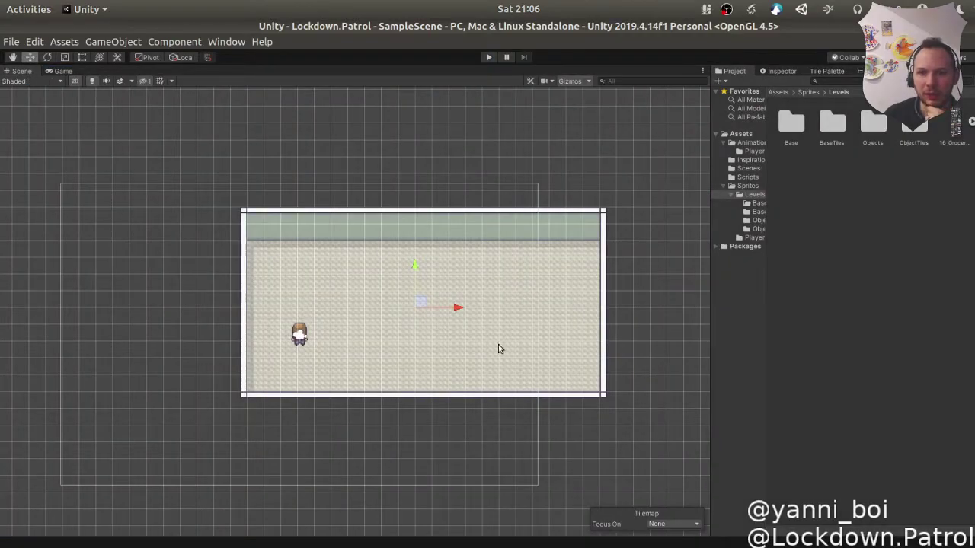
Step: Widen the docked panel group and place Hierarchy directly after Project, with the Assets folder tree collapsed
mouse_move(714, 244)
left_mouse_down()
mouse_move(617, 241)
mouse_move(719, 240)
left_mouse_up()
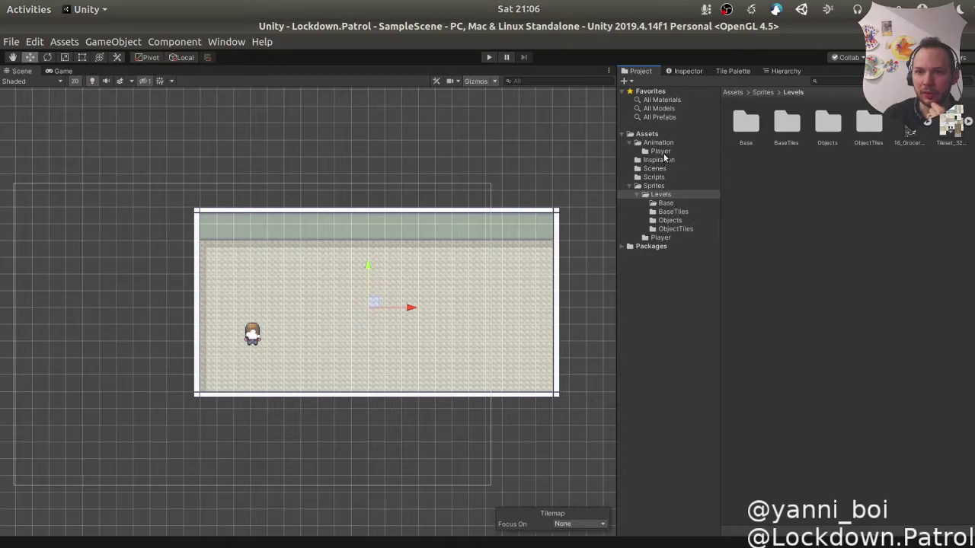
left_click(623, 134)
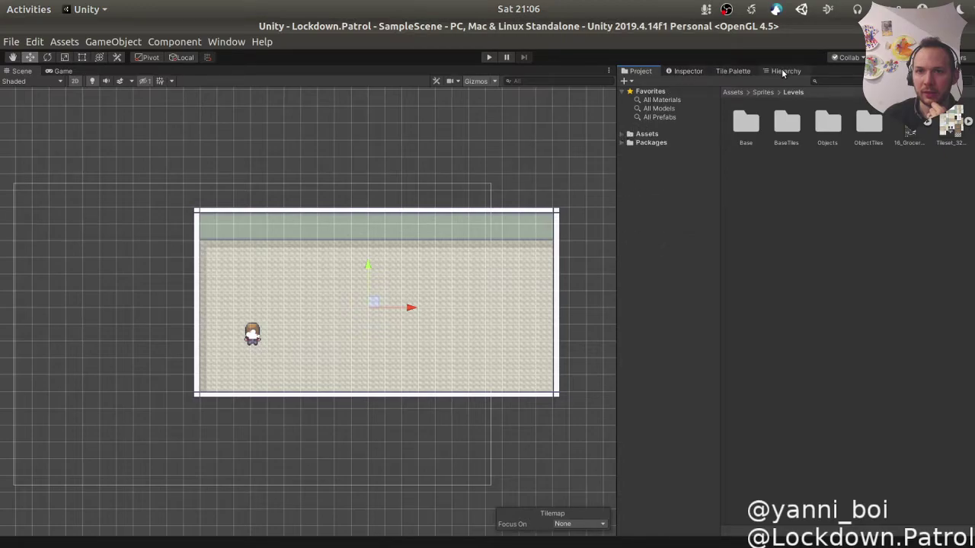
left_click_drag(785, 71, 685, 72)
Step: Add a Pixel Perfect Camera component to the Main Camera nested under Player in SampleScene
left_click(637, 90)
left_click(657, 109)
left_click(646, 109)
left_click(667, 118)
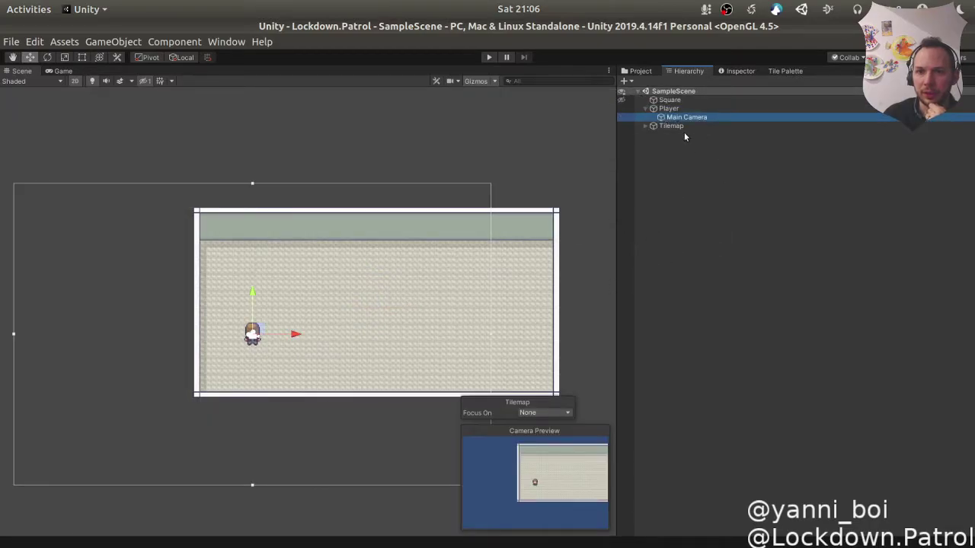
left_click(737, 71)
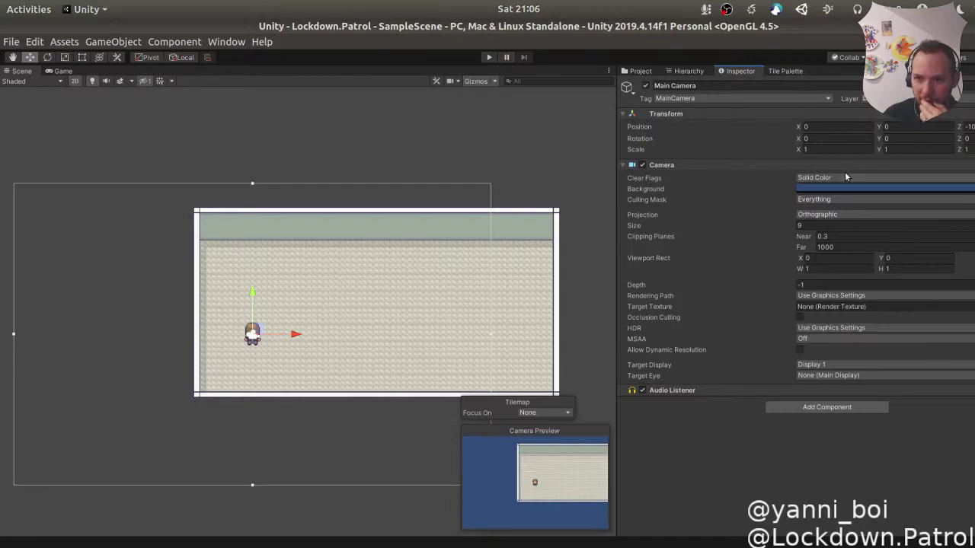
left_click(834, 407)
type("pixel")
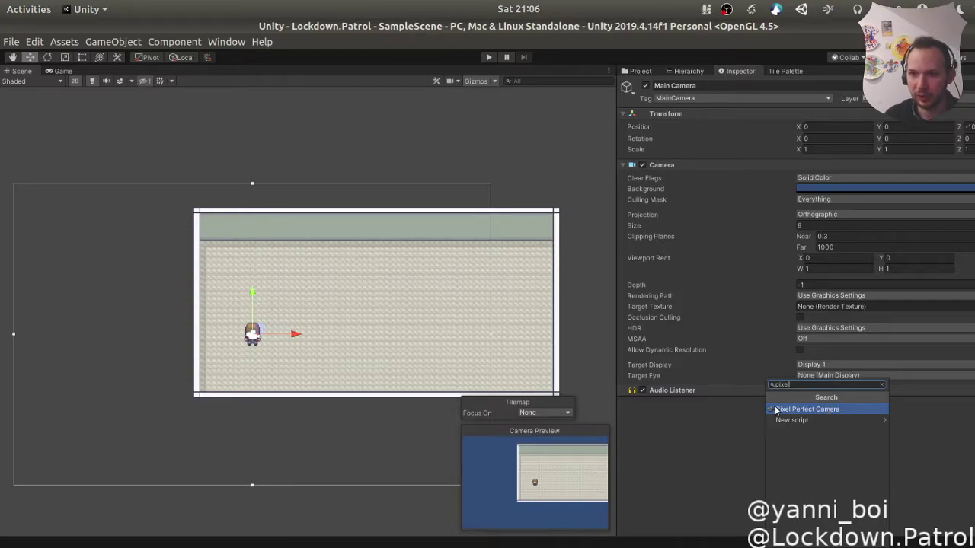
left_click(829, 411)
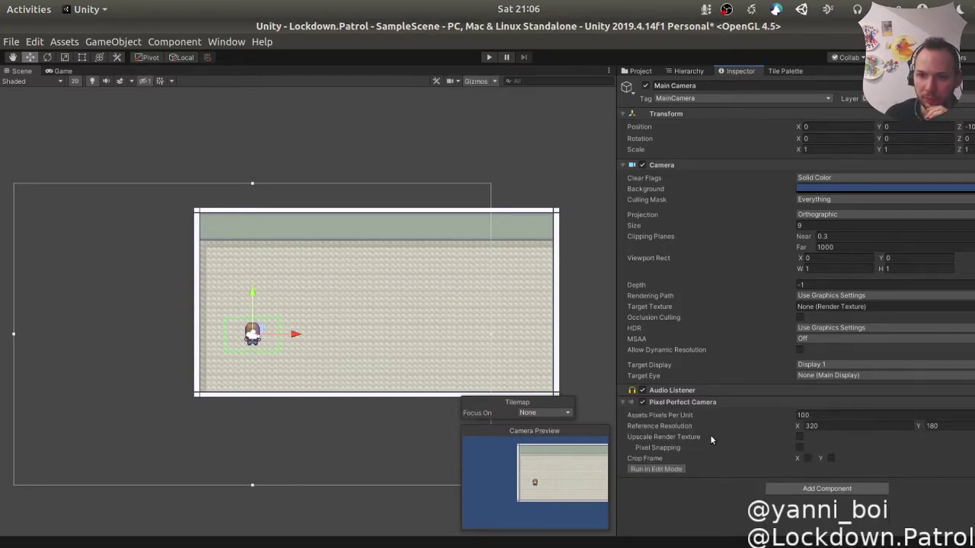
Step: Set the Pixel Perfect Camera's Assets Pixels Per Unit to 32 and enable Pixel Snapping
left_click(832, 415)
type("32")
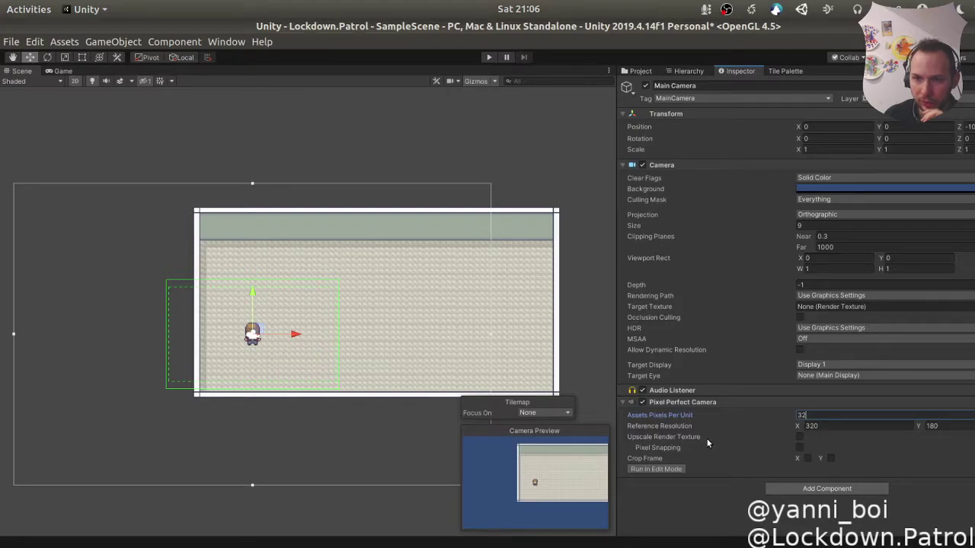
left_click(799, 448)
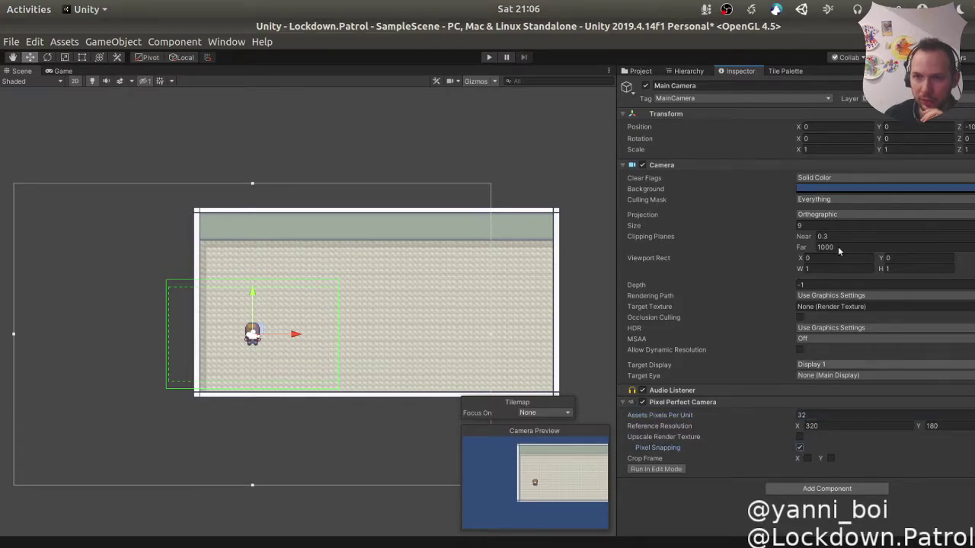
Step: Playtest with the Pixel Perfect Camera, walking the player around the room to check tile rendering and zoom, and stop the game
left_click(486, 59)
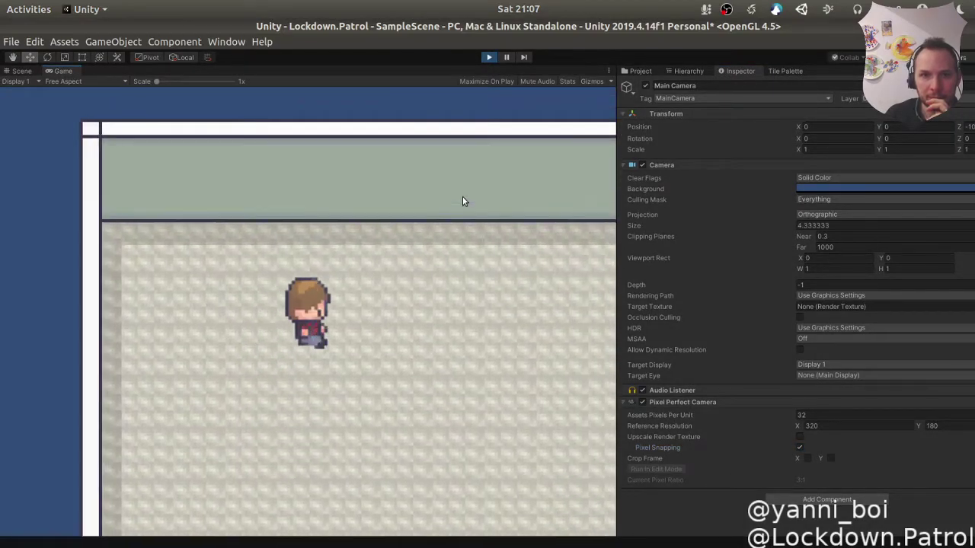
key("Right")
key("Down")
key("Up")
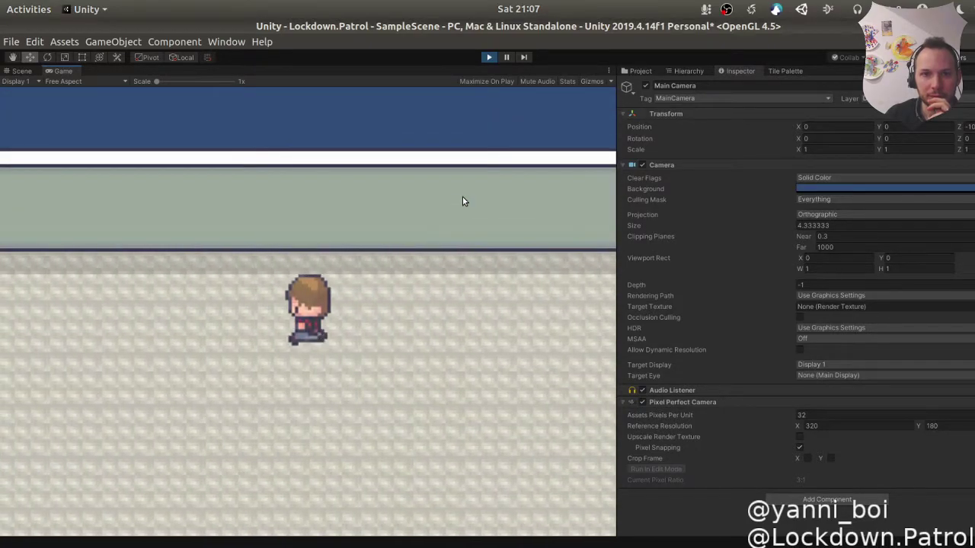
key("Left")
key("Down")
key("Right")
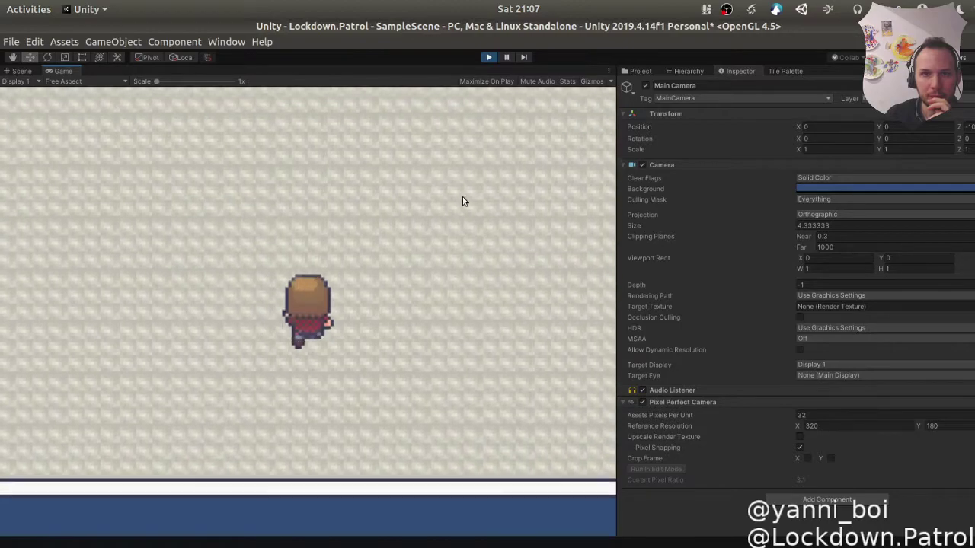
key("Up")
key("Left")
key("Down")
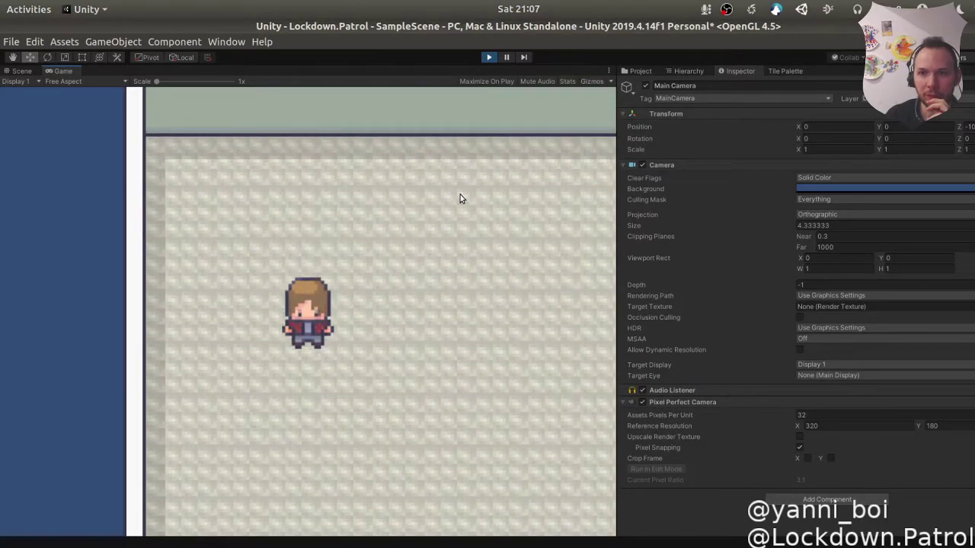
left_click(488, 58)
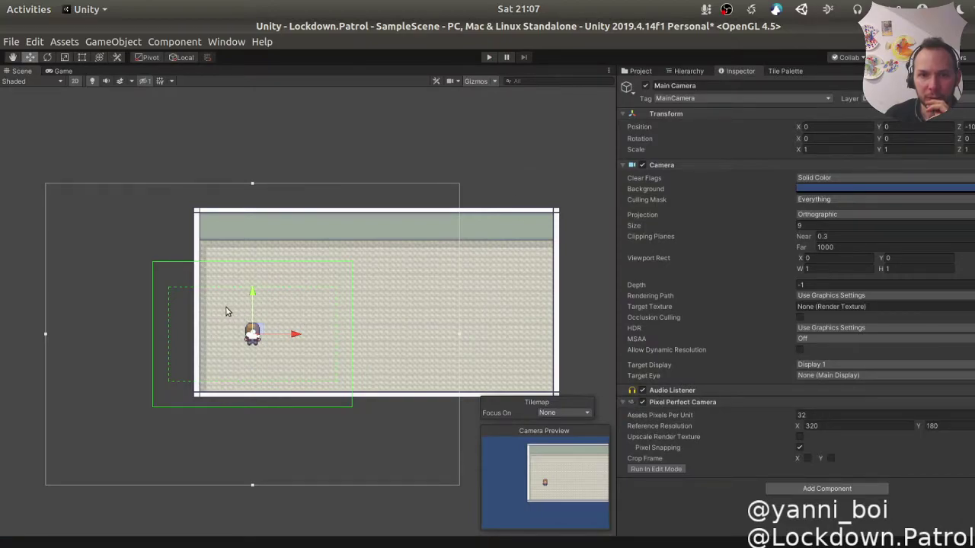
Step: Set the Pixel Perfect Camera's Reference Resolution to X 640 and Y 360
left_click(844, 426)
type("640")
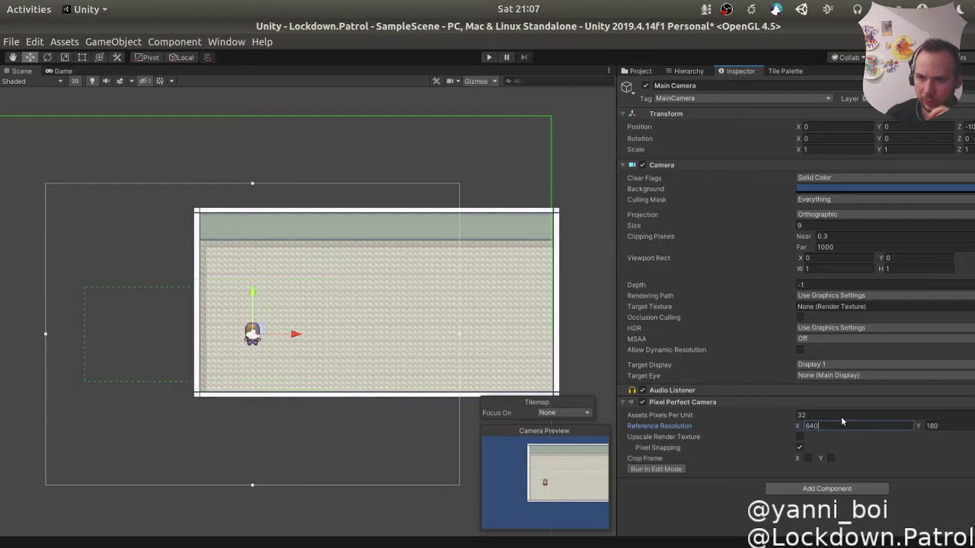
key("Tab")
type("360")
key("Return")
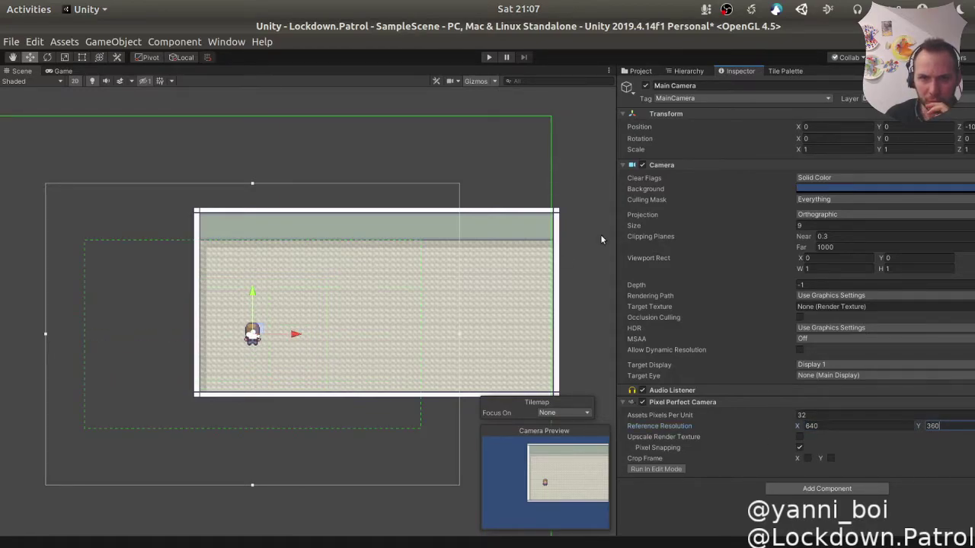
Step: Run the game briefly to check the framing at the 640 by 360 reference resolution and stop it, leaving Upscale Render Texture off
left_click(489, 57)
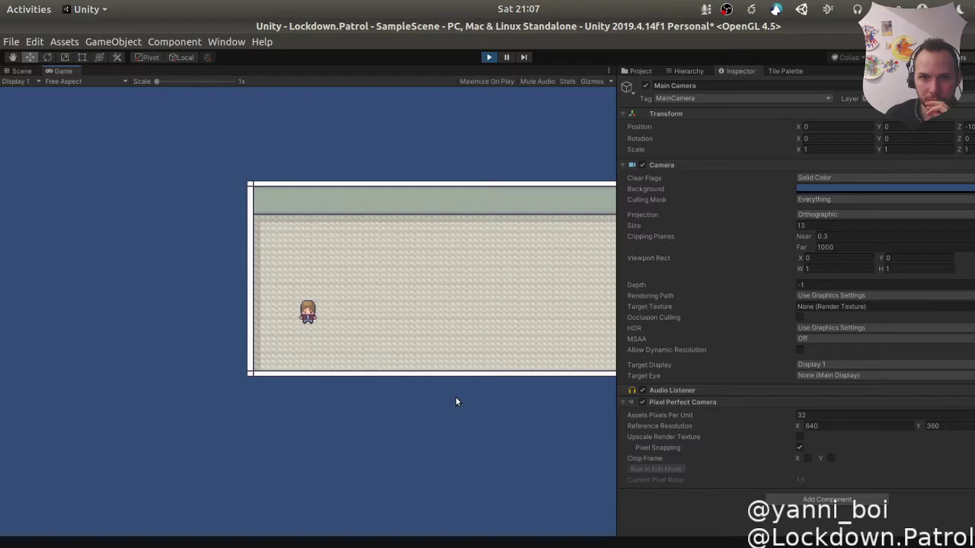
left_click(489, 57)
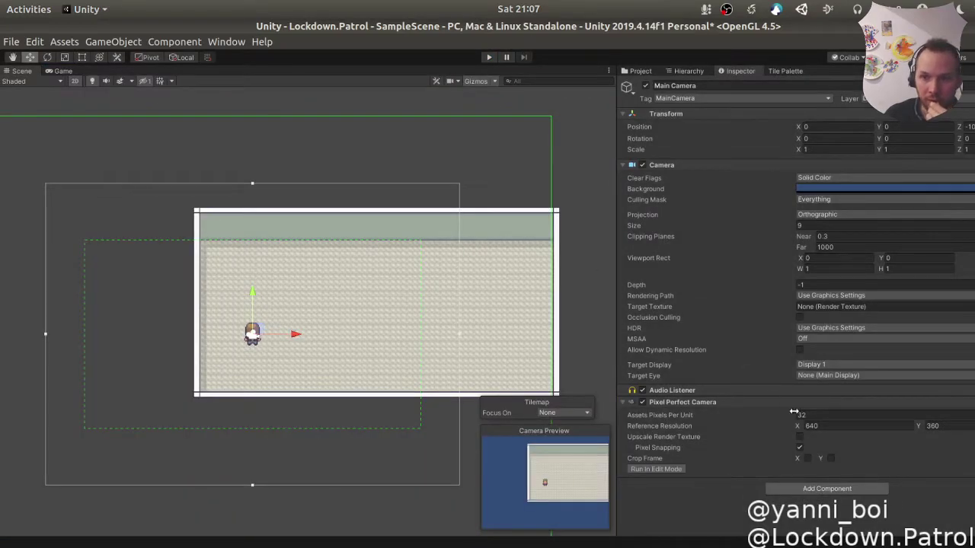
left_click(840, 432)
left_click(828, 432)
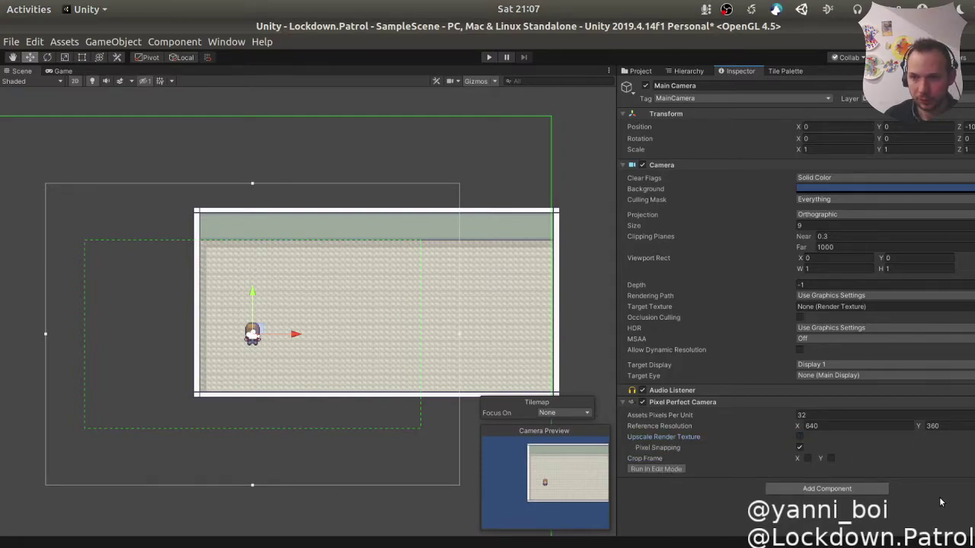
Step: Undo the Pixel Perfect Camera setting changes and re-enter Assets Pixels Per Unit 32 with Pixel Snapping enabled
key("ctrl+z")
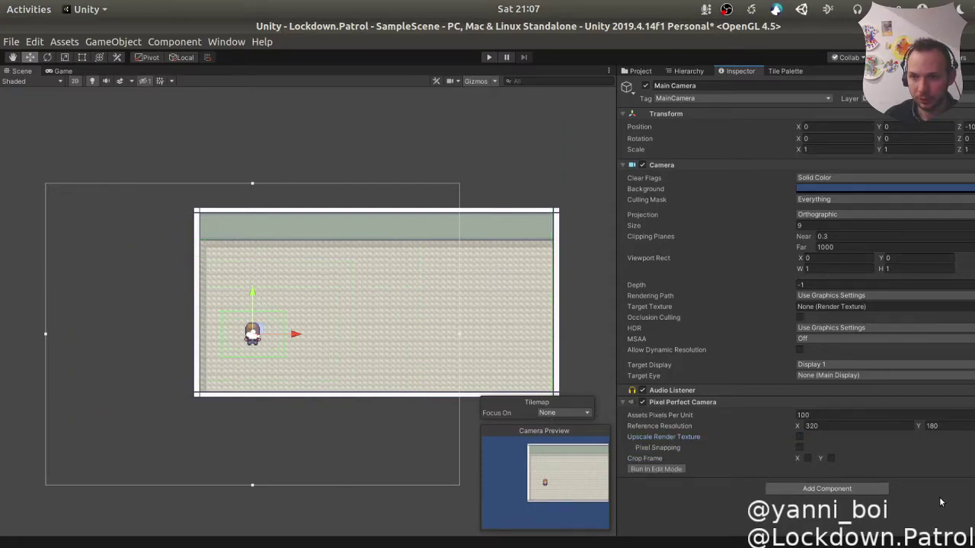
left_click(833, 411)
type("32")
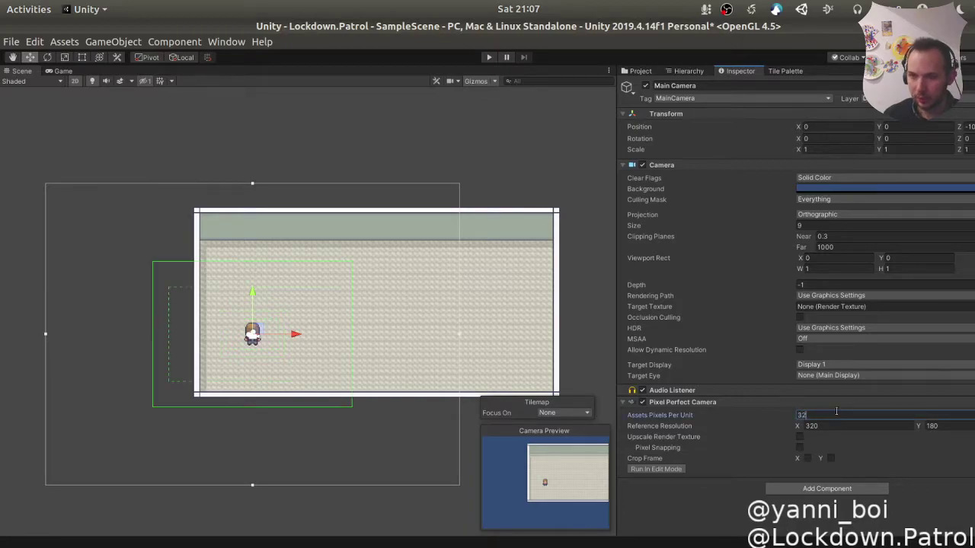
left_click(798, 447)
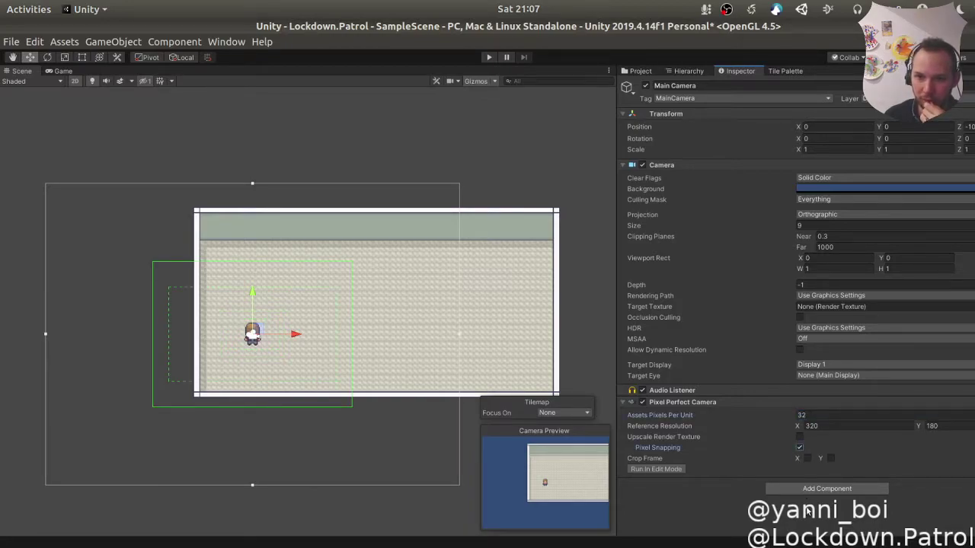
Step: Toggle the Pixel Perfect Camera's Run In Edit Mode on and off repeatedly to compare the camera framing
left_click(668, 472)
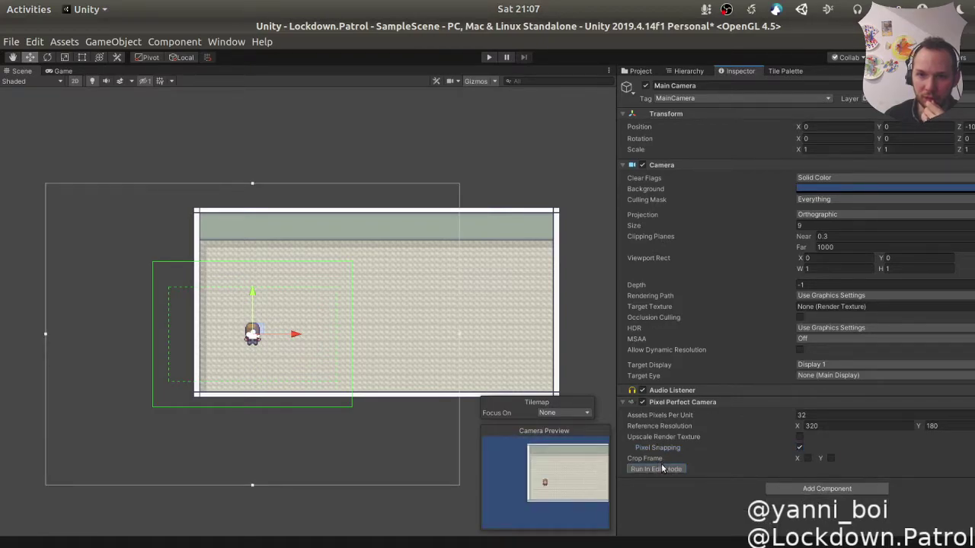
left_click(662, 469)
left_click(662, 470)
left_click(661, 470)
left_click(669, 471)
left_click(669, 472)
left_click(669, 472)
left_click(668, 471)
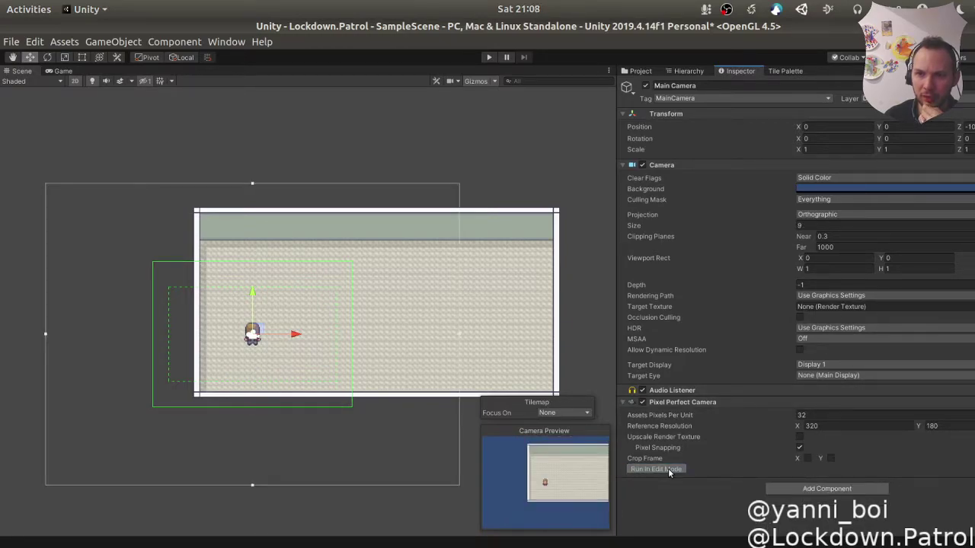
Step: Set the Main Camera's orthographic Size to 5.125
left_click(808, 225)
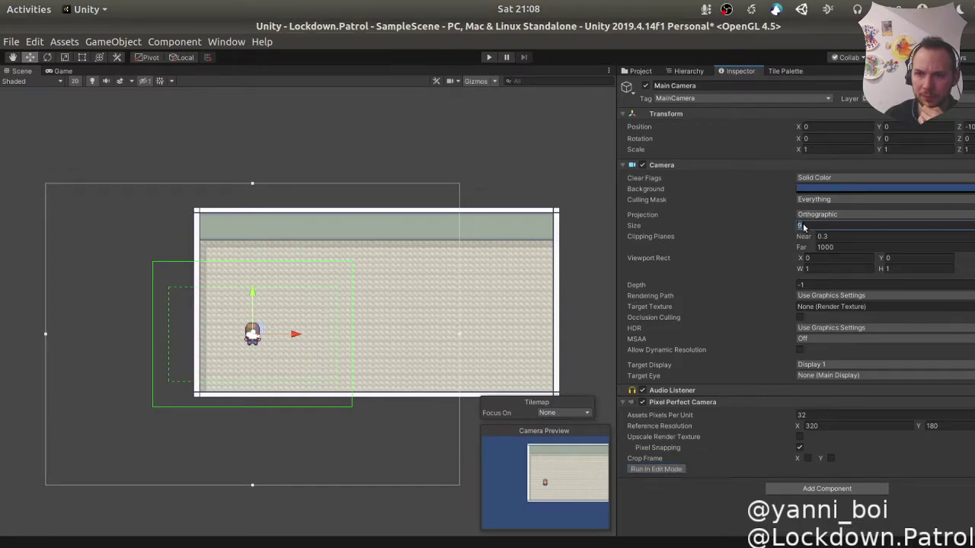
type("50")
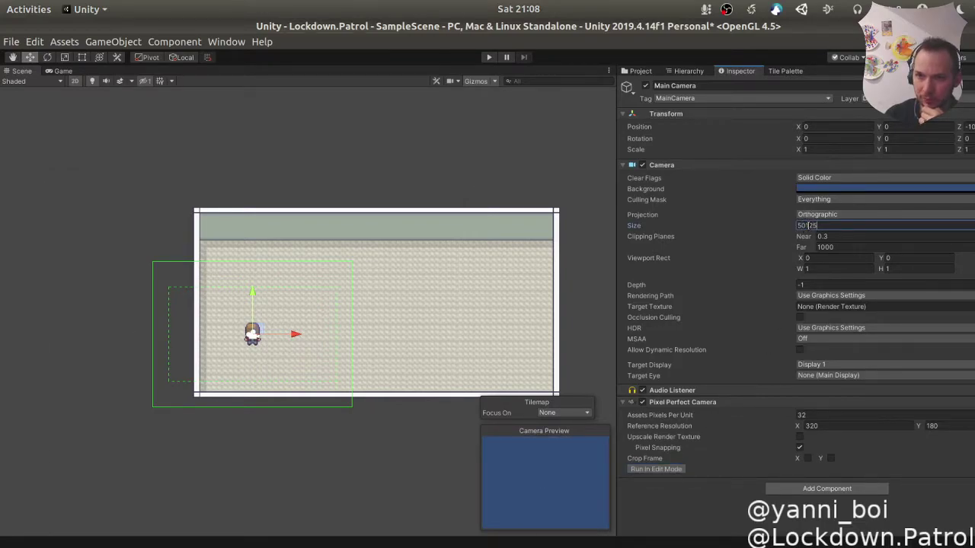
key("Return")
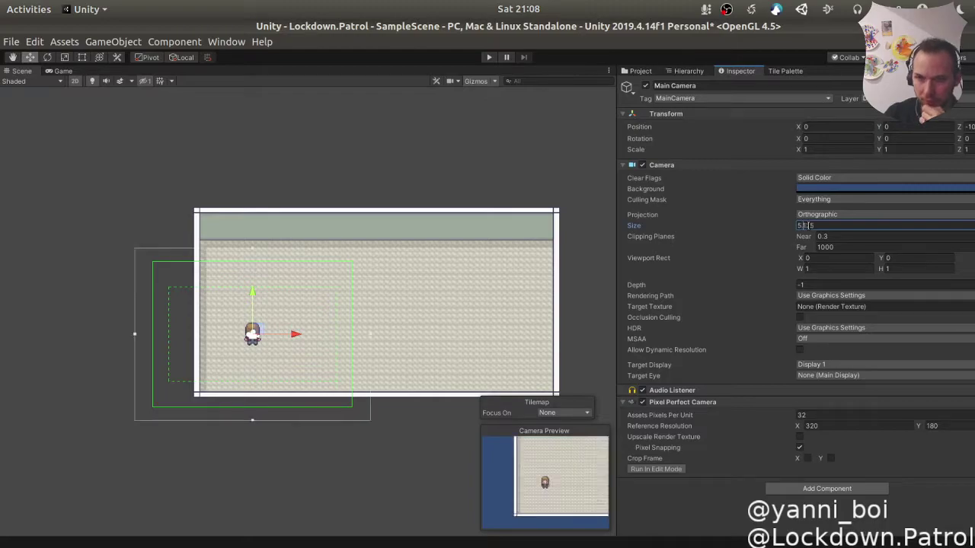
Step: Playtest the game, walking the player up, down and left to check tile rendering, and stop it
left_click(489, 57)
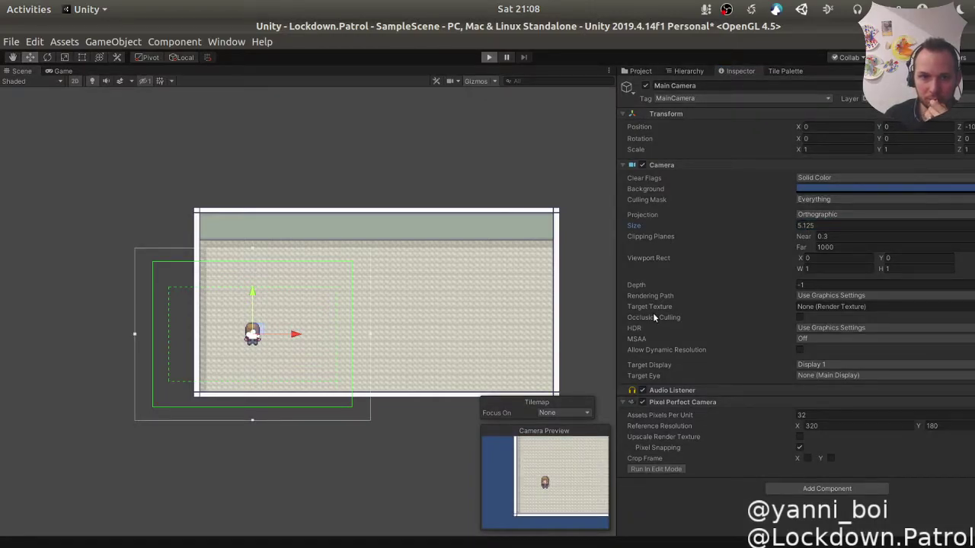
key("Up")
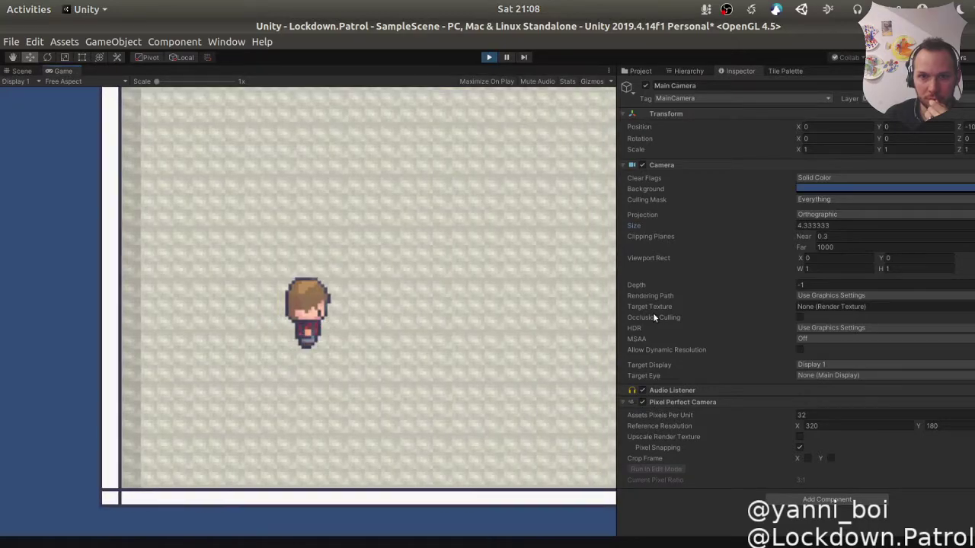
key("Down")
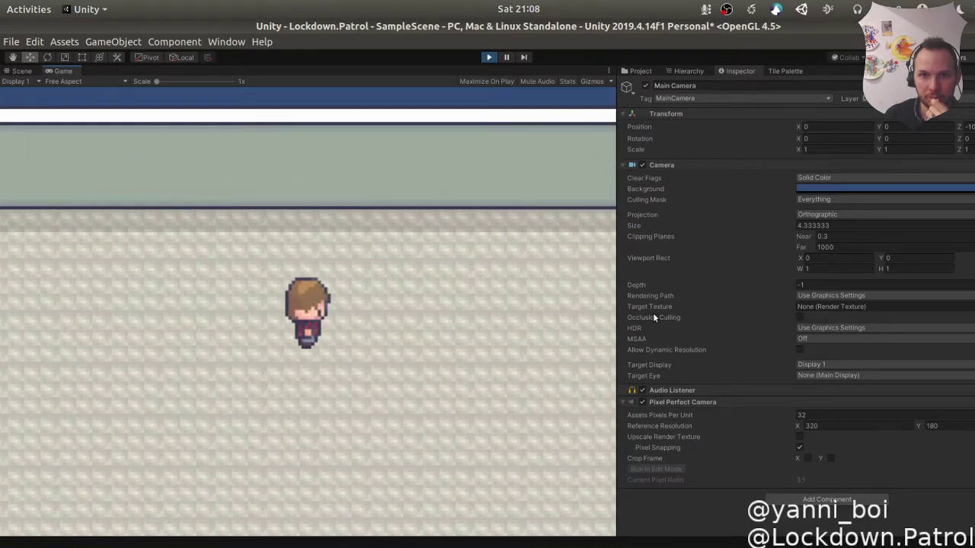
key("Up")
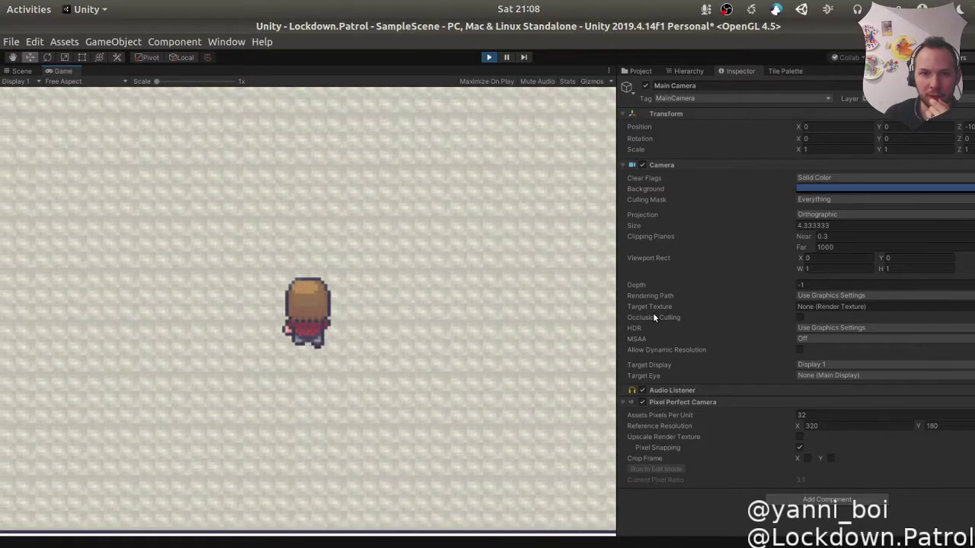
key("Left")
key("Down")
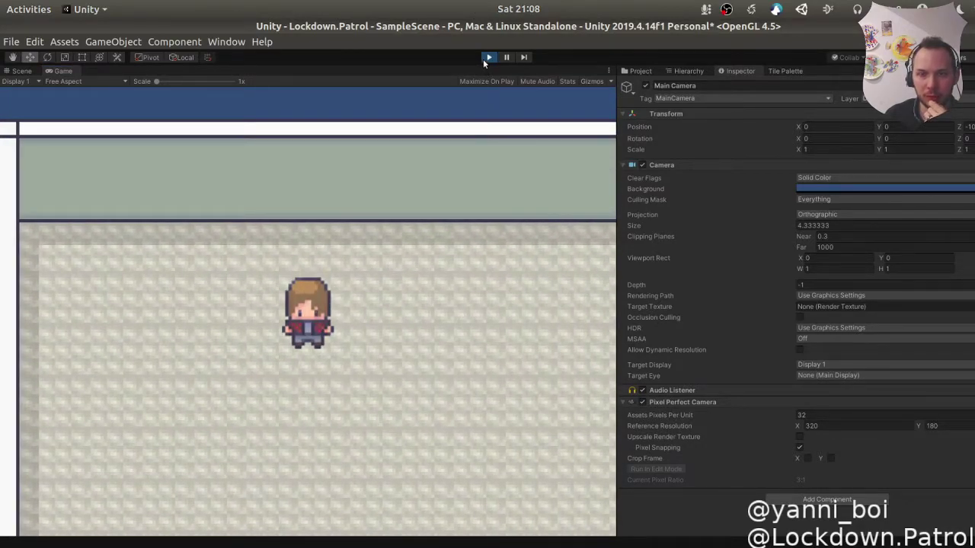
left_click(488, 57)
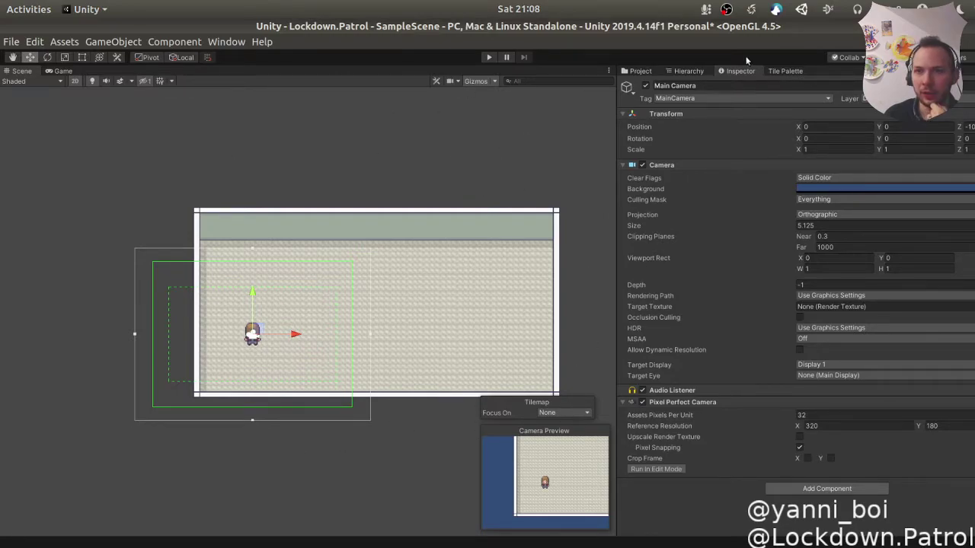
Step: Select the Base tilemap under Tilemap and dock the Tile Palette in its own widened column beside the Hierarchy
left_click(685, 72)
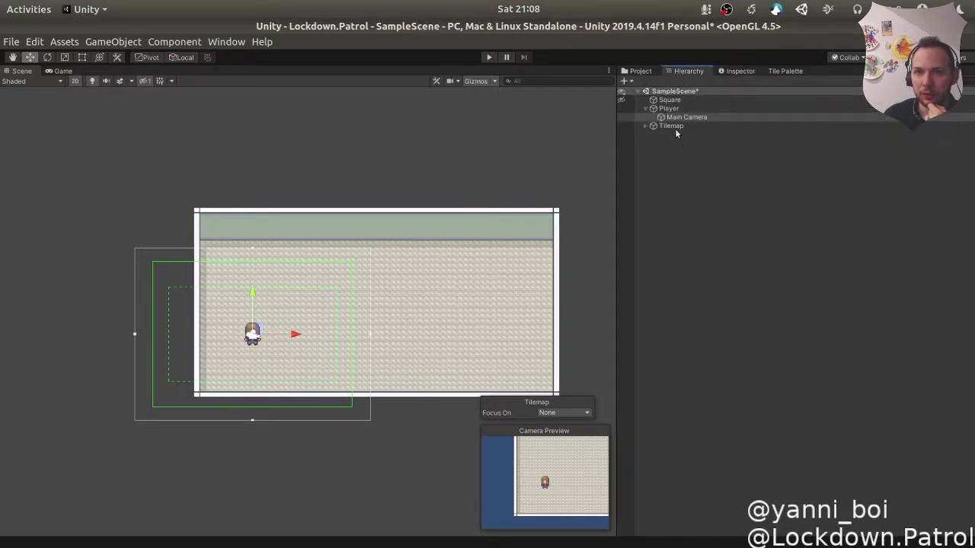
left_click(645, 125)
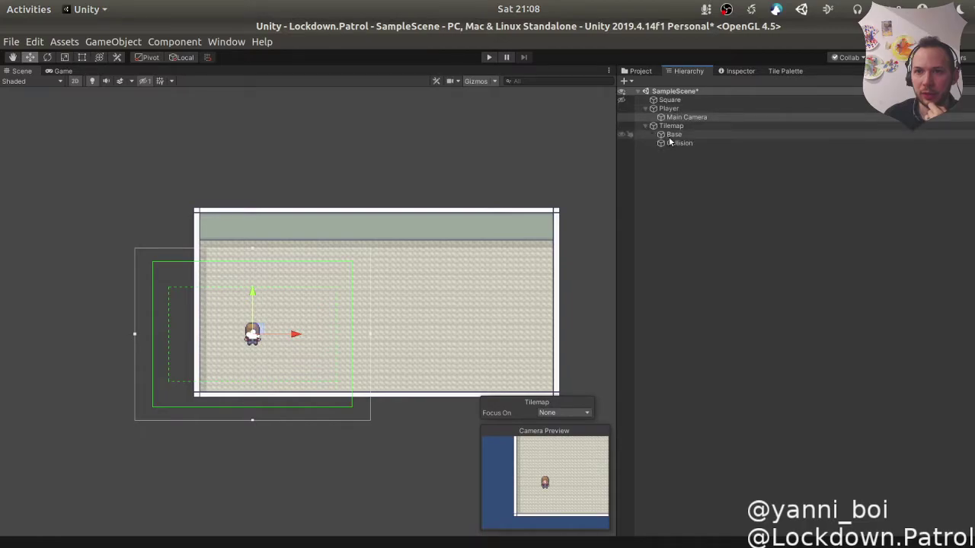
left_click(673, 135)
mouse_move(774, 70)
left_mouse_down()
mouse_move(716, 340)
mouse_move(772, 305)
mouse_move(726, 388)
mouse_move(800, 240)
mouse_move(815, 293)
left_mouse_up()
left_click_drag(965, 194, 738, 152)
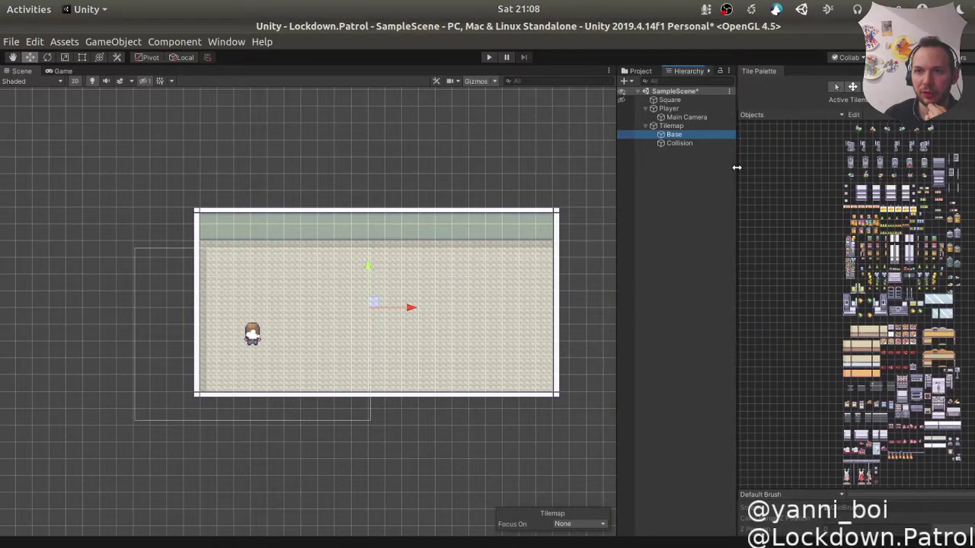
Step: Keep Base as the active tilemap and switch the Tile Palette from Objects to the Base palette
left_click(899, 99)
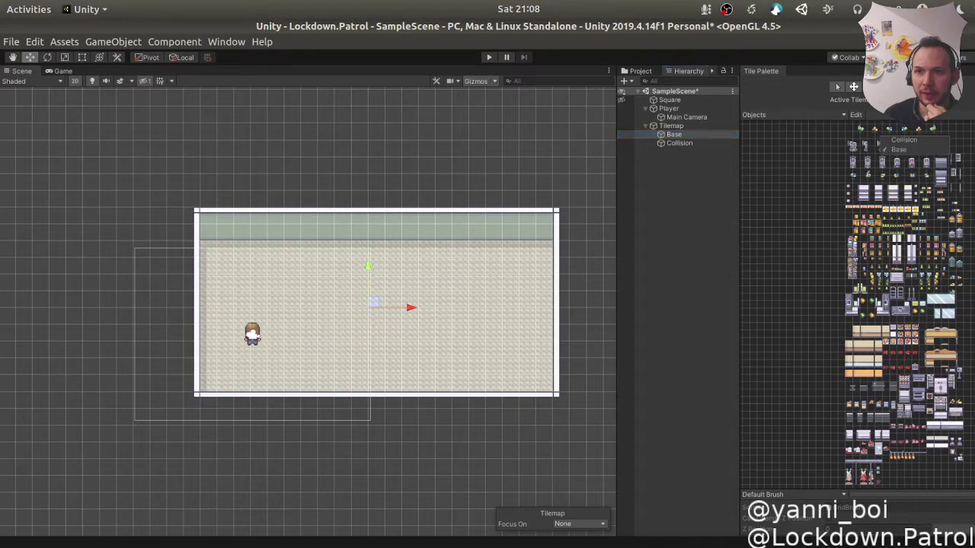
left_click(765, 115)
left_click(765, 162)
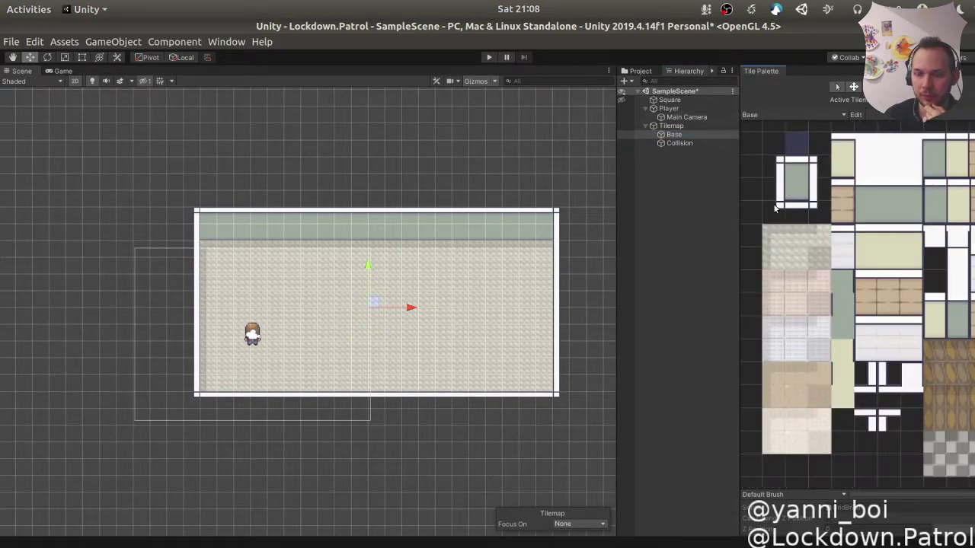
Step: Select the Base tilemap and hide the Collision tilemap in the scene
left_click(681, 134)
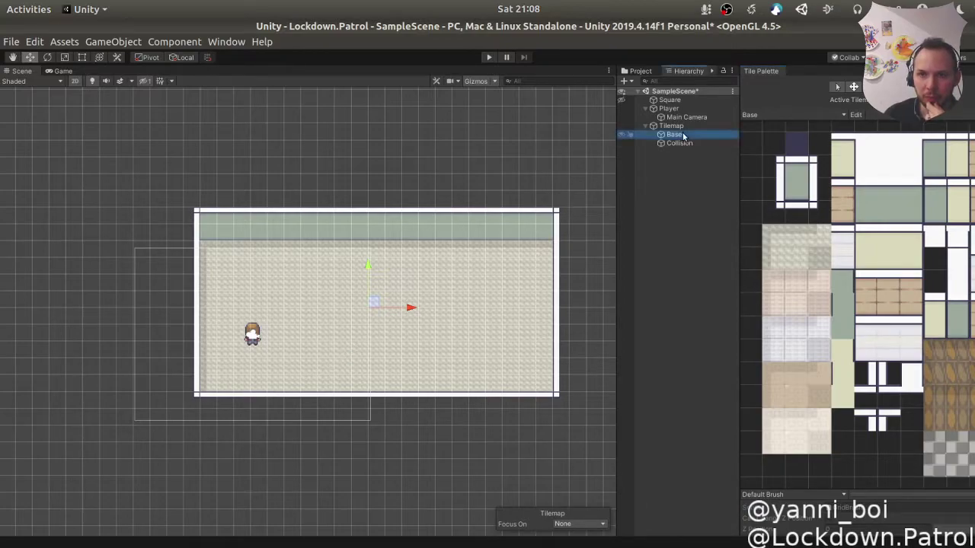
left_click(621, 144)
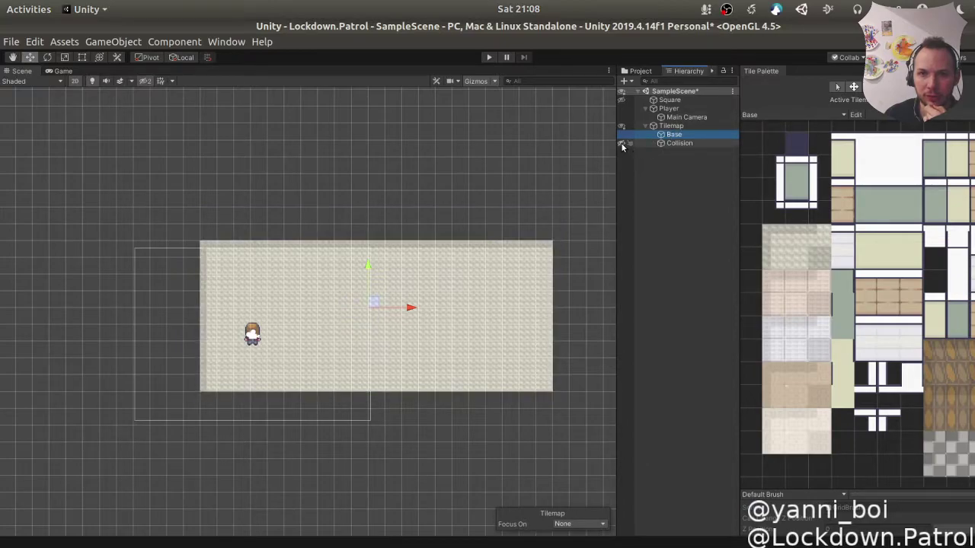
left_click(621, 144)
left_click(621, 144)
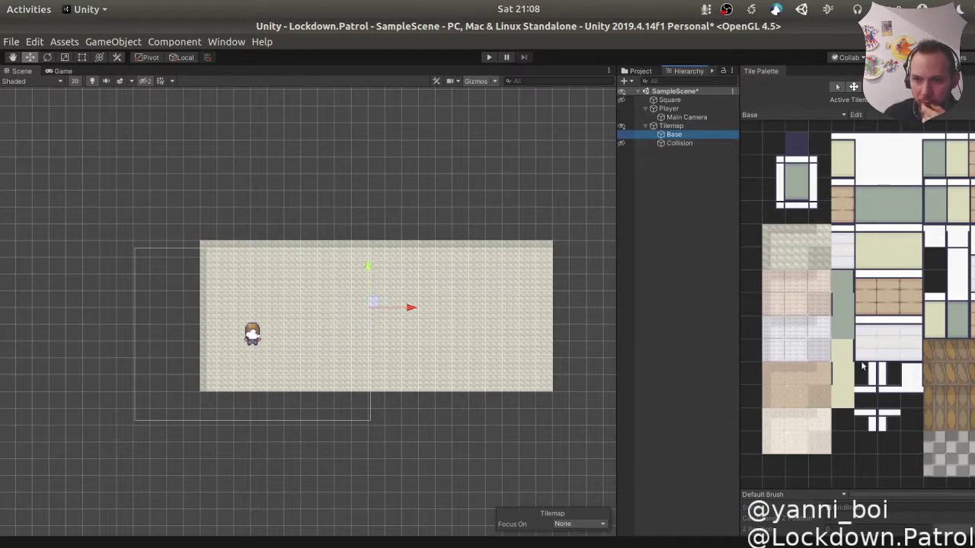
Step: Extend the room's floor far to the right and downward by filling boxes with the plain grey-green floor tile
left_click(794, 263)
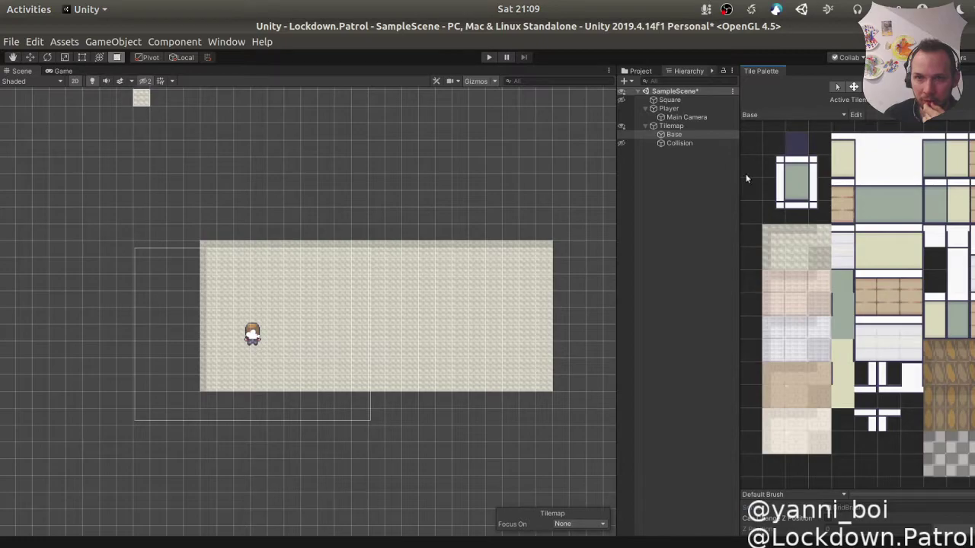
scroll(355, 315, "down", 3)
scroll(361, 308, "down", 5)
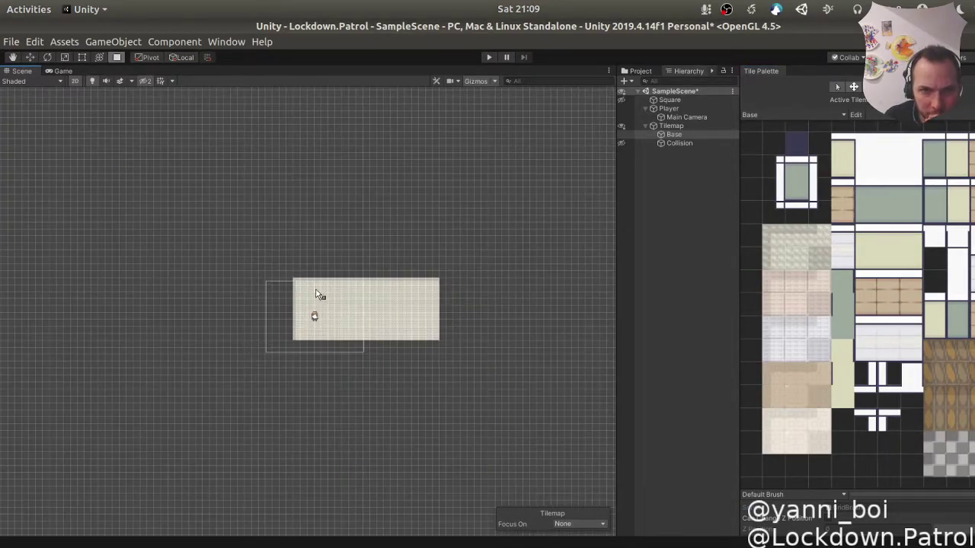
mouse_move(319, 300)
left_mouse_down()
mouse_move(433, 361)
mouse_move(587, 402)
mouse_move(591, 422)
mouse_move(610, 431)
mouse_move(598, 450)
mouse_move(656, 445)
mouse_move(584, 450)
left_mouse_up()
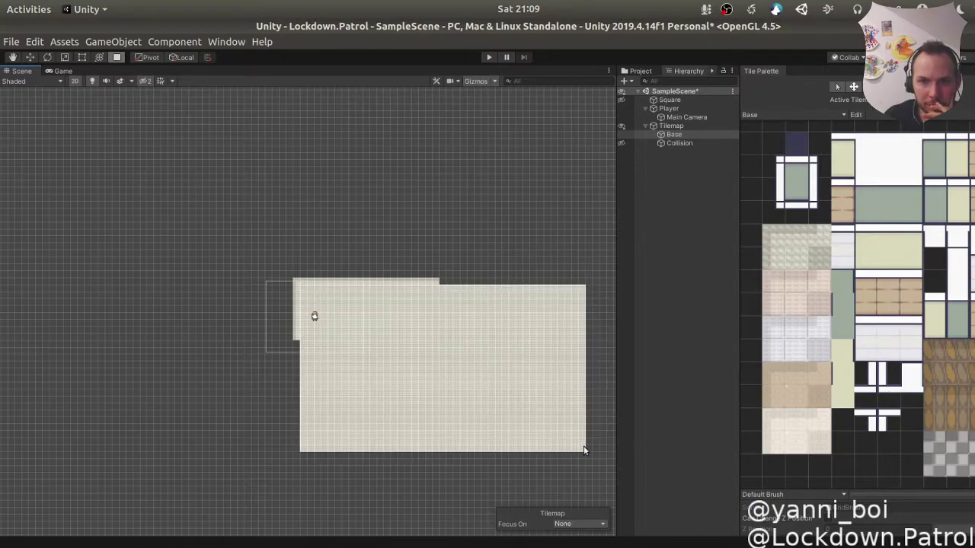
mouse_move(578, 432)
middle_mouse_down()
mouse_move(566, 413)
mouse_move(276, 398)
mouse_move(368, 353)
middle_mouse_up()
mouse_move(373, 233)
left_mouse_down()
mouse_move(376, 315)
mouse_move(425, 390)
mouse_move(530, 391)
left_mouse_up()
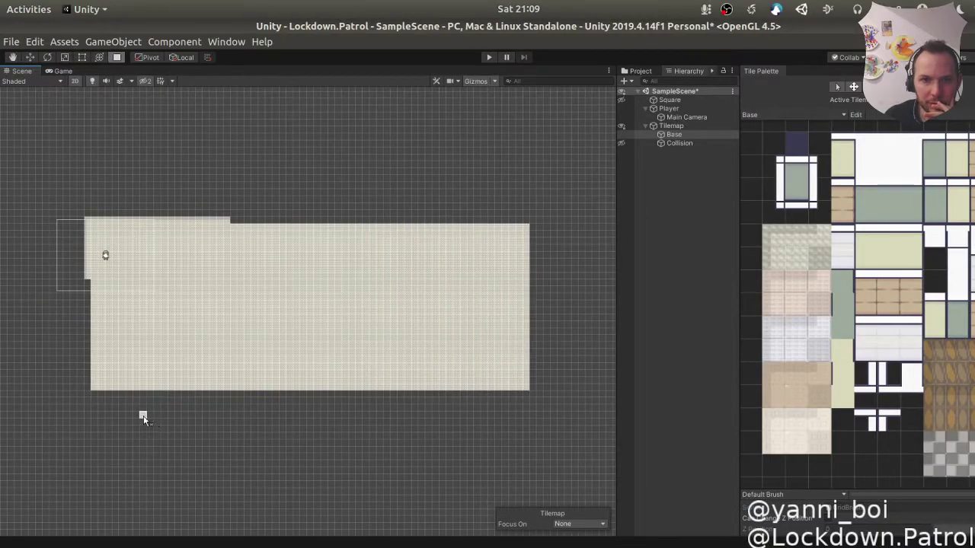
left_click_drag(96, 394, 530, 433)
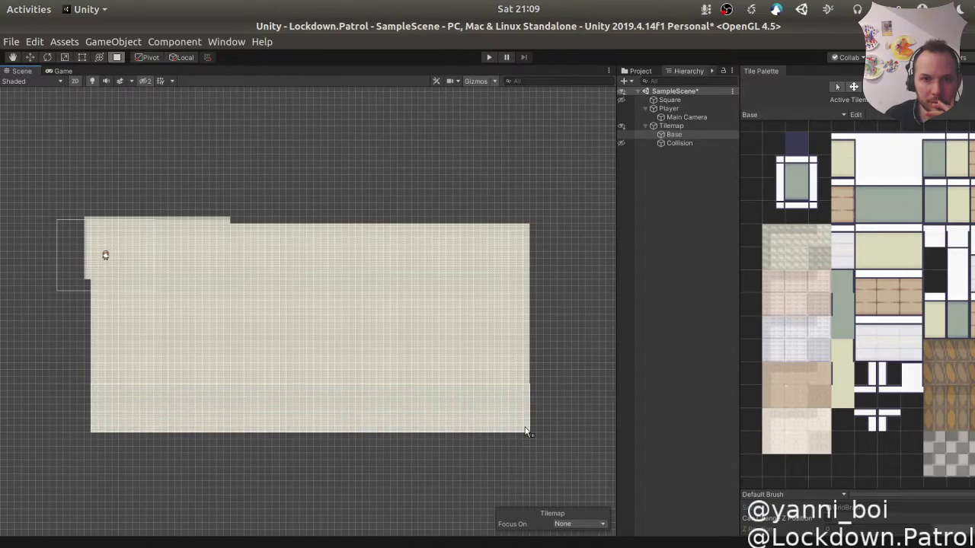
Step: Extend the shaded floor edges down the enlarged room's left side and along its top to the right corner
scroll(86, 337, "up", 1)
scroll(86, 335, "up", 3)
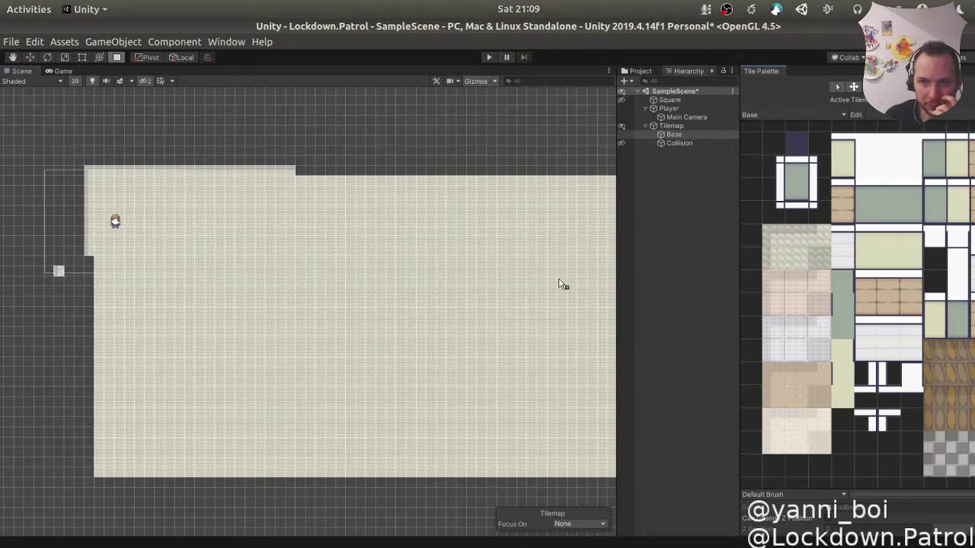
left_click_drag(90, 265, 90, 476)
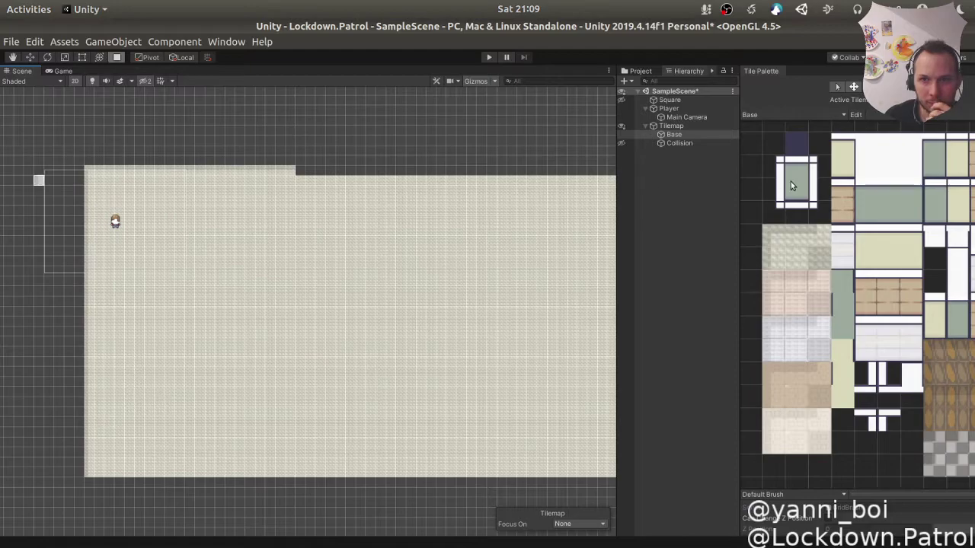
left_click_drag(305, 174, 601, 178)
scroll(566, 202, "down", 1)
mouse_move(566, 203)
middle_mouse_down()
mouse_move(294, 221)
mouse_move(339, 203)
middle_mouse_up()
left_click_drag(368, 175, 462, 187)
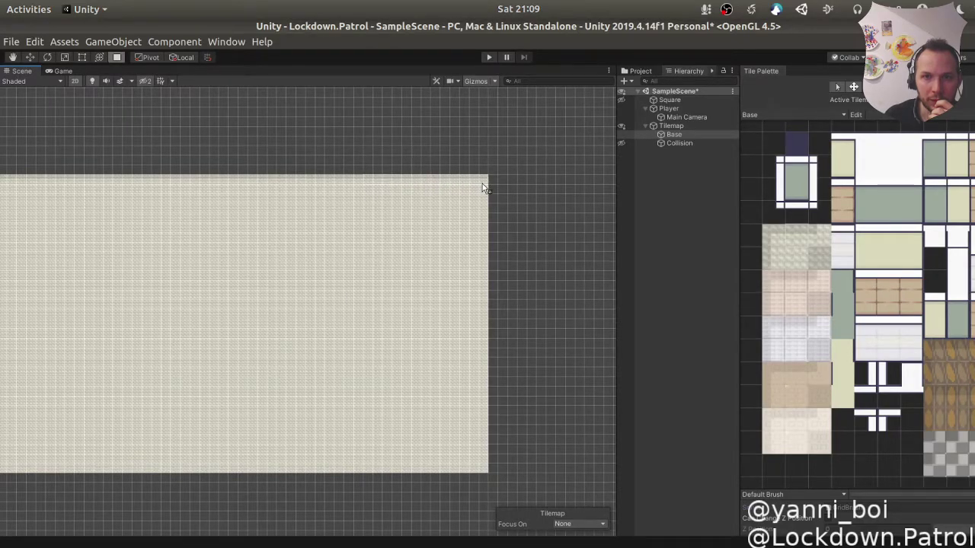
Step: Add a floor passage about 7 tiles long and 4 tiles high leading out of the room's lower left side
middle_click_drag(215, 263, 481, 233)
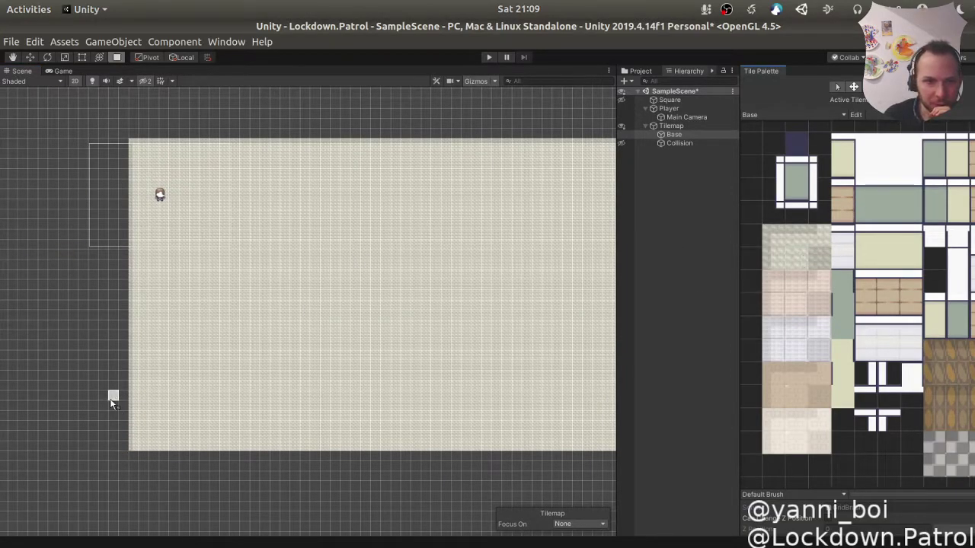
left_click_drag(140, 398, 78, 396)
left_click(78, 396)
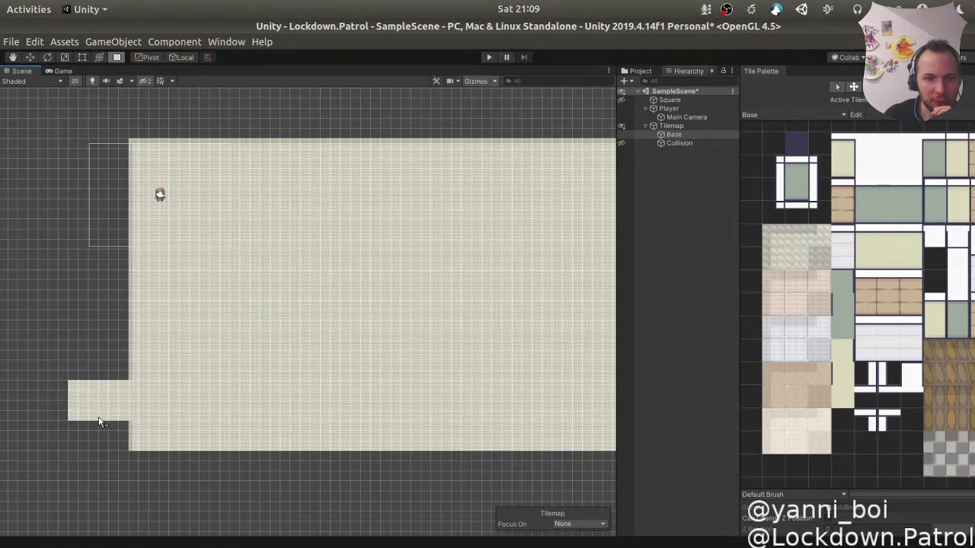
left_click_drag(64, 386, 66, 417)
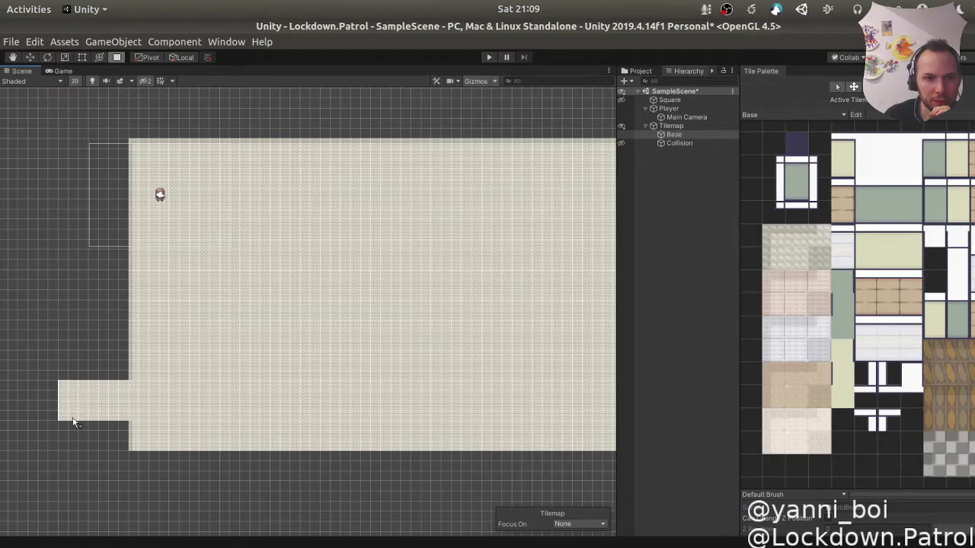
Step: Add a floor passage about 5 tiles wide and 8 tiles long leading down from the room's bottom edge near the right
scroll(430, 448, "down", 3)
middle_click_drag(448, 446, 327, 387)
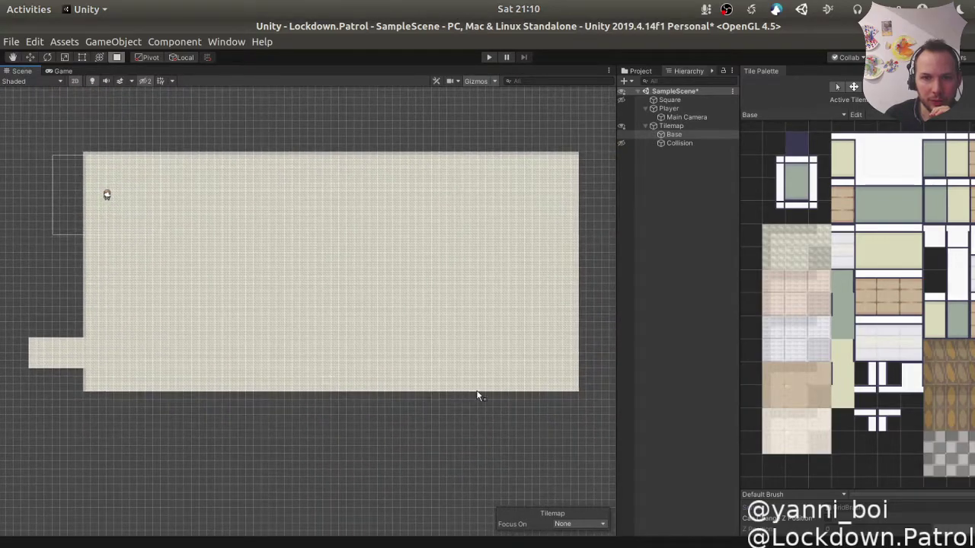
left_click_drag(485, 401, 515, 454)
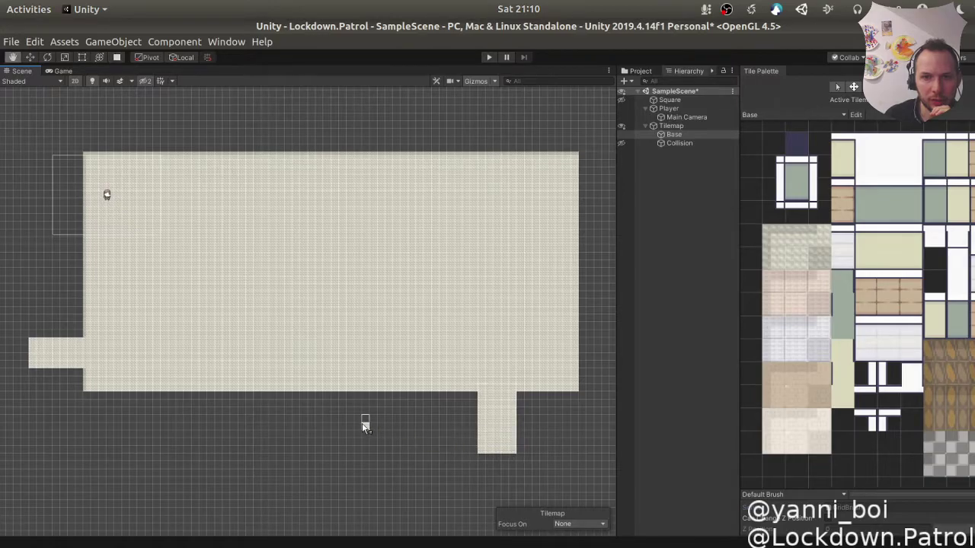
Step: Show the Collision tilemap's walls together with the enlarged floor
middle_click_drag(364, 419, 444, 450)
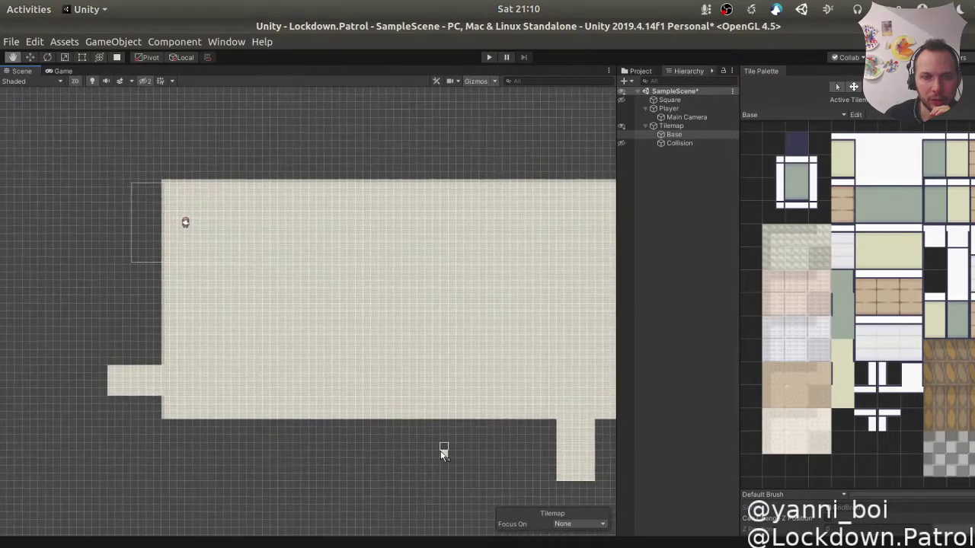
left_click(629, 134)
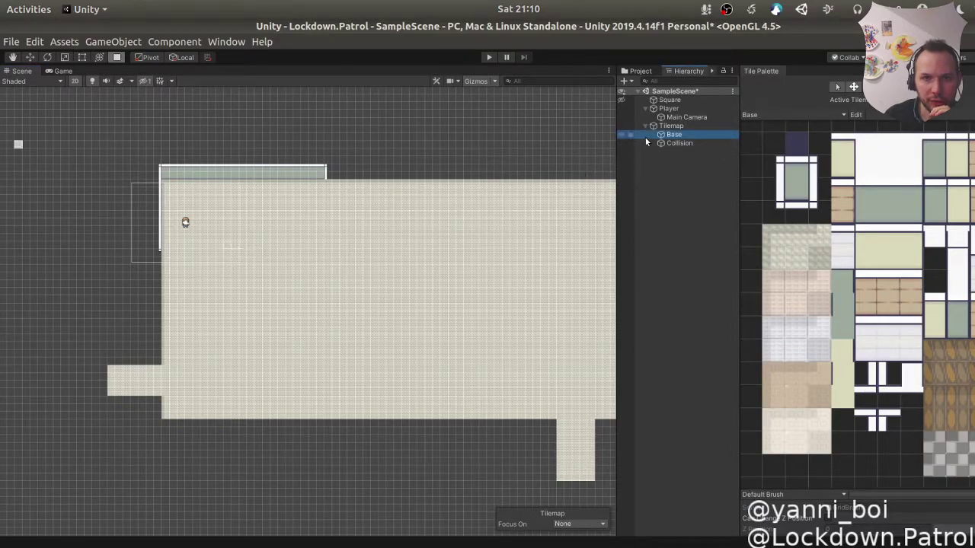
left_click(622, 135)
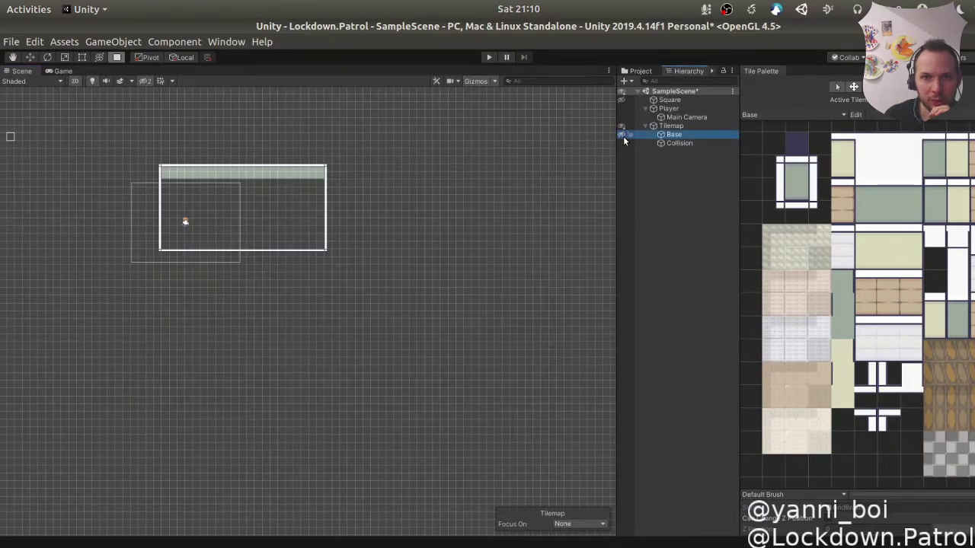
key("b")
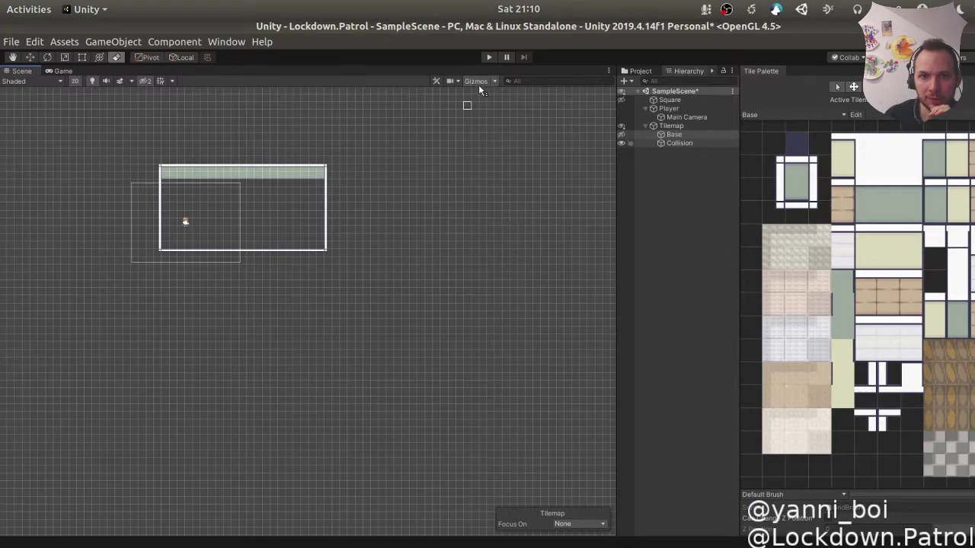
left_click(622, 135)
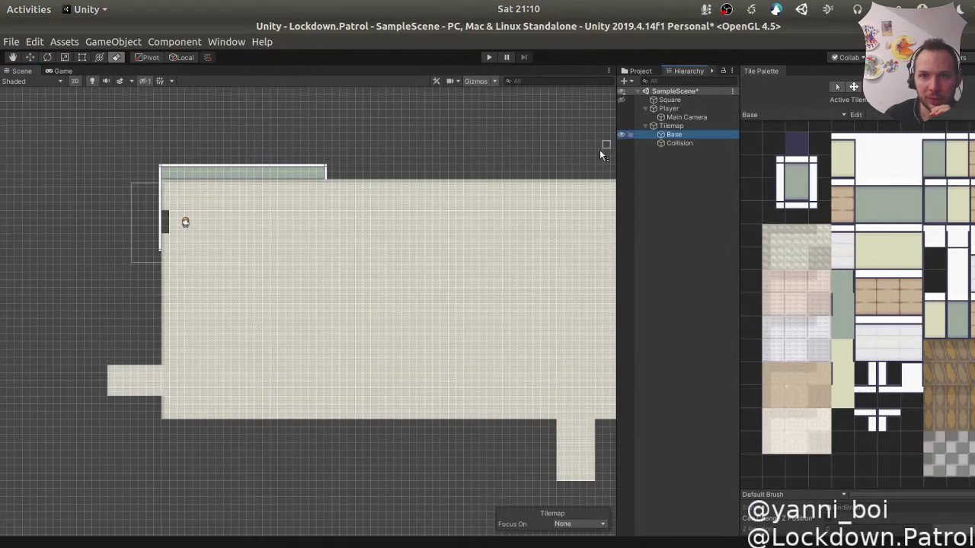
key("h")
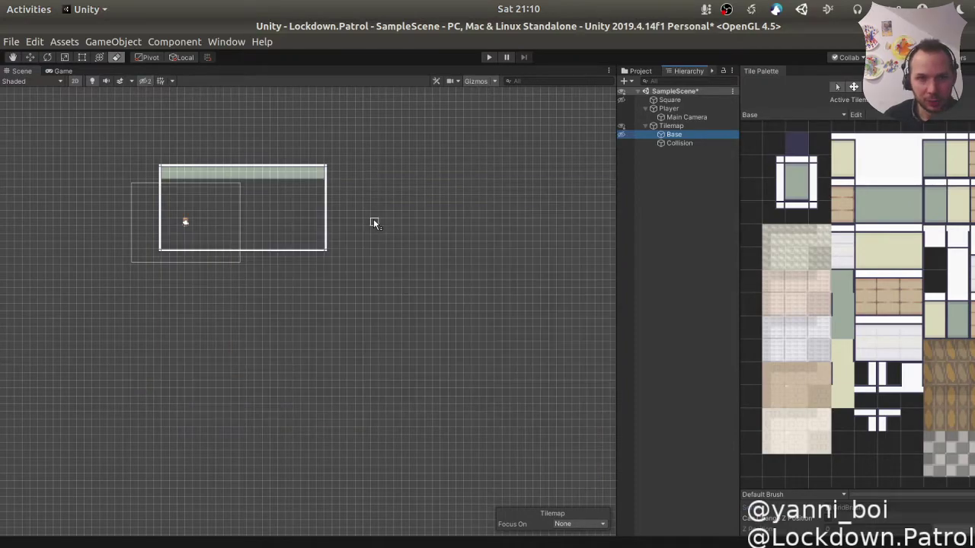
key("h")
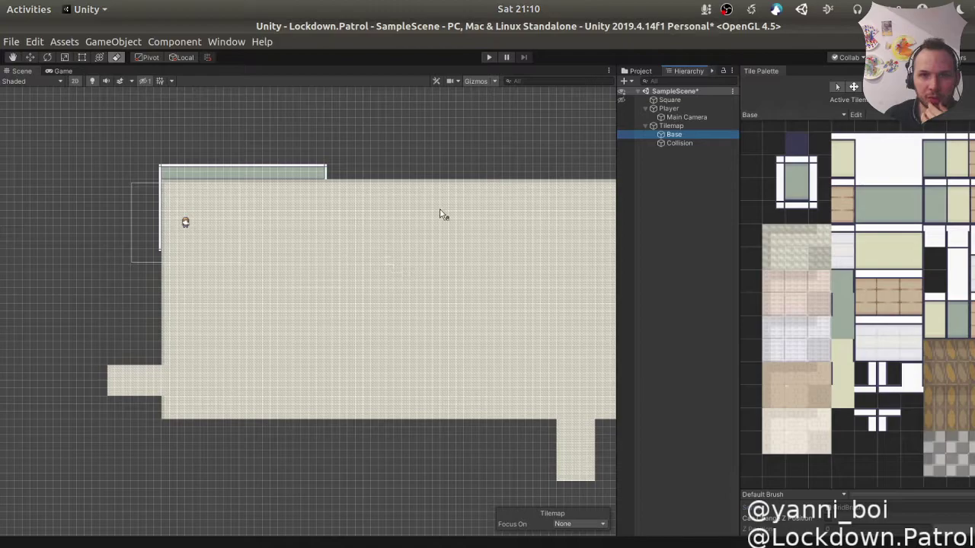
Step: Erase the old Collision walls on the left, bottom and right of the small room with Base hidden, and show Base again
left_click(619, 135)
left_click(654, 144)
left_click_drag(154, 201, 159, 247)
left_click_drag(237, 252, 186, 259)
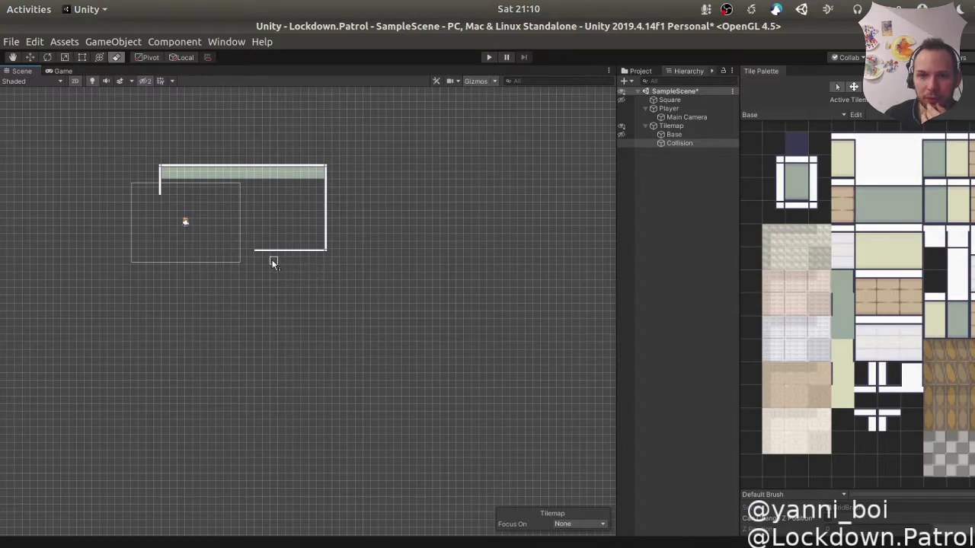
left_click_drag(272, 263, 297, 258)
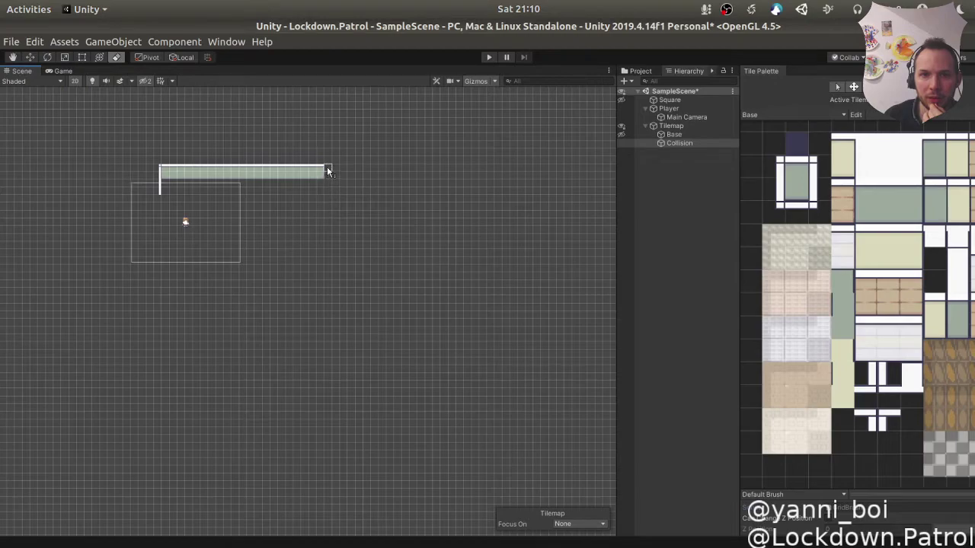
left_click(621, 135)
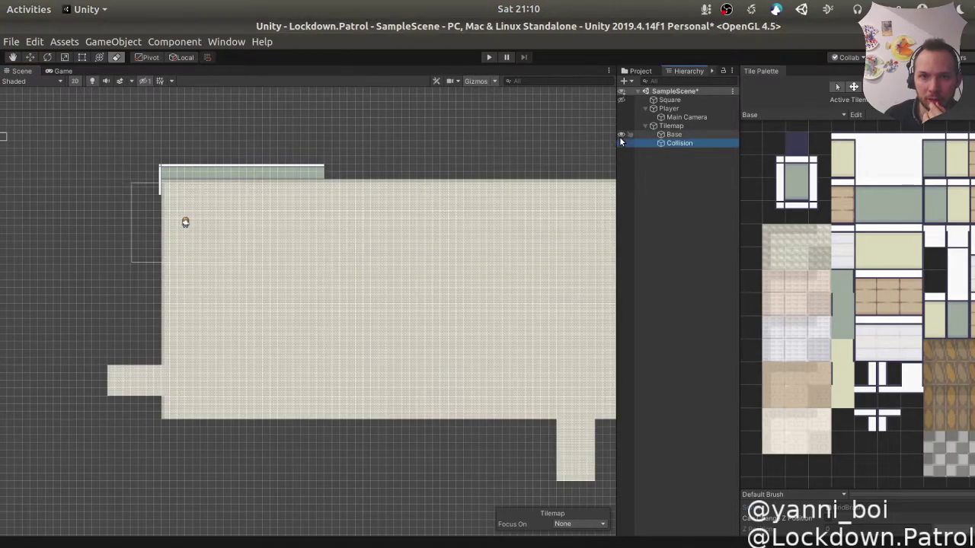
left_click(797, 171)
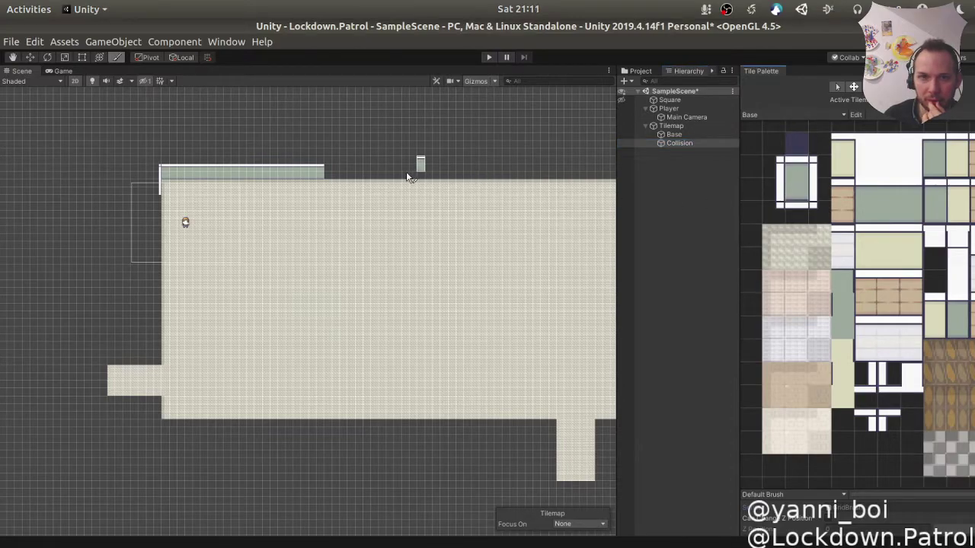
left_click_drag(335, 176, 502, 172)
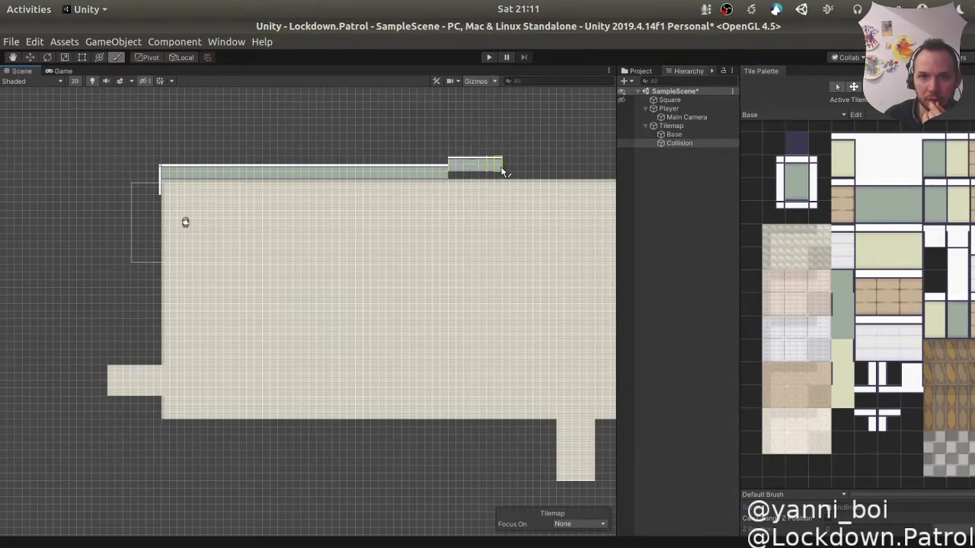
key("ctrl+z")
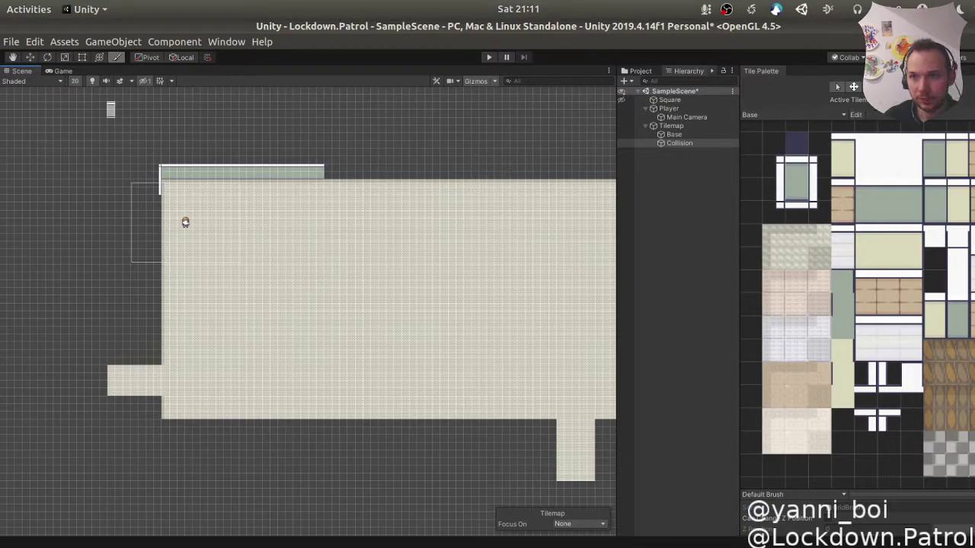
Step: Extend the green wall with its white top edge along the enlarged room's top to the right corner, using box fill
key("b")
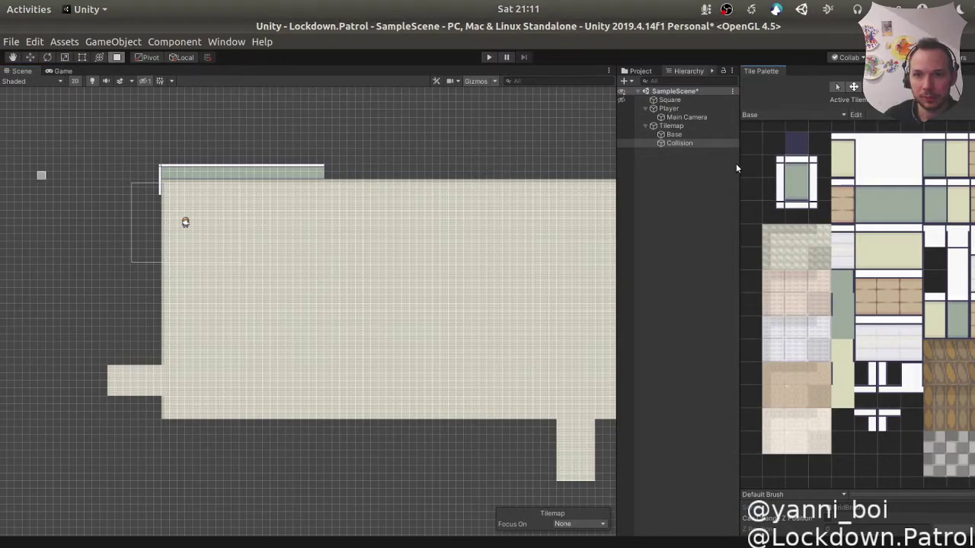
key("u")
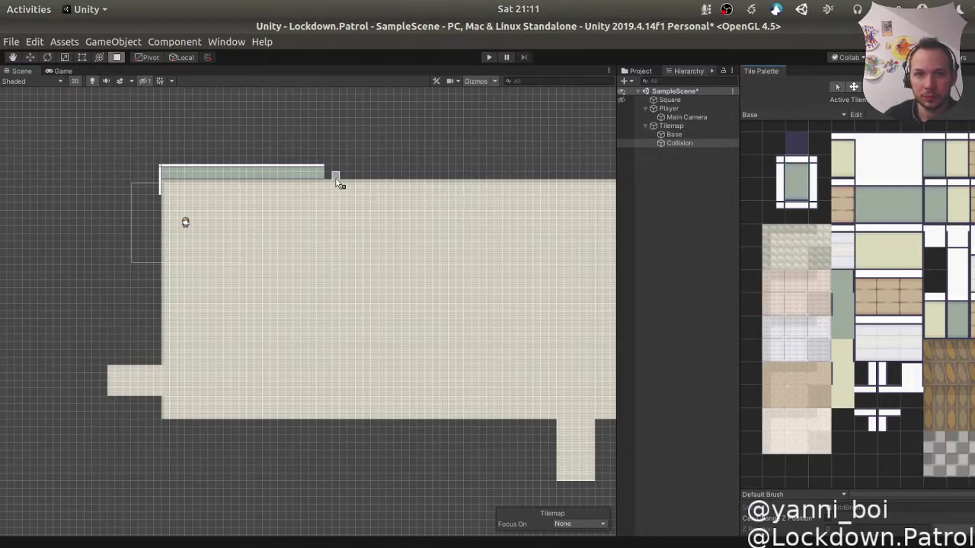
left_click_drag(404, 169, 613, 172)
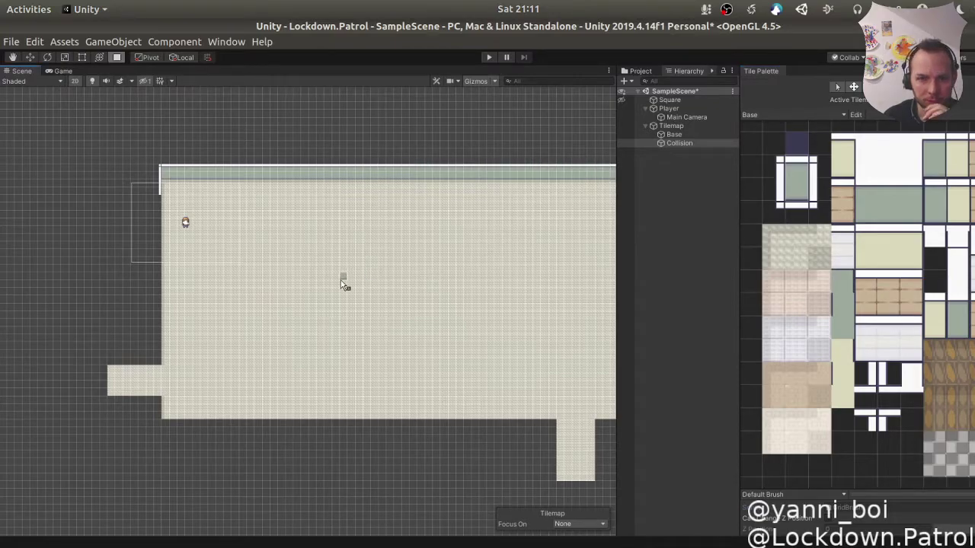
middle_click_drag(383, 255, 244, 246)
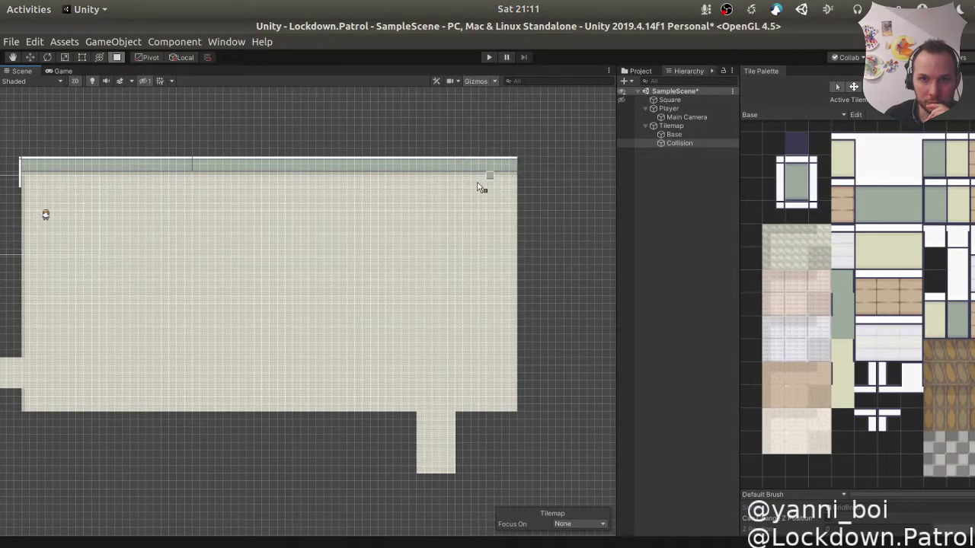
Step: Add white wall edges down the room's left side above and below the passage, and a green wall along the passage's top
middle_click_drag(348, 221, 511, 239)
left_click(764, 199)
left_click_drag(189, 222, 190, 370)
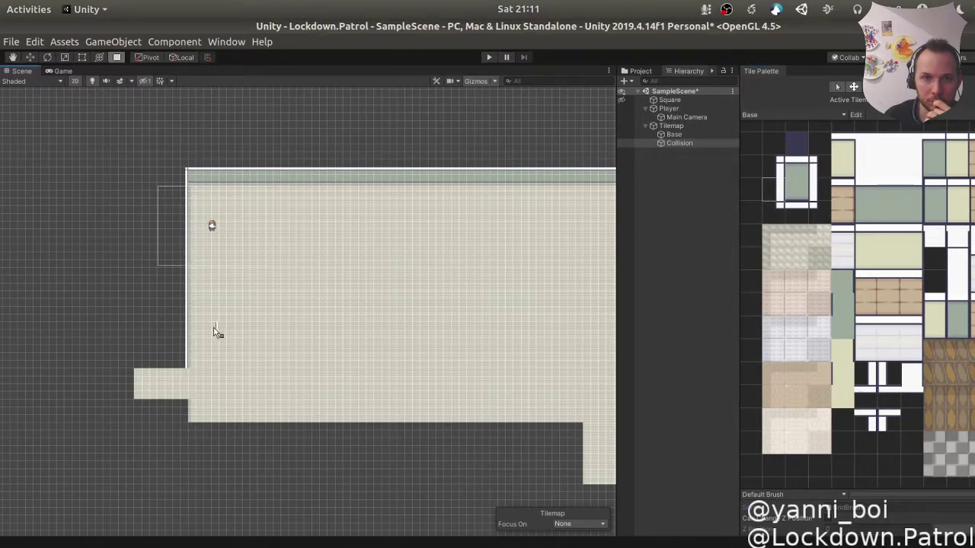
left_click_drag(186, 409, 187, 421)
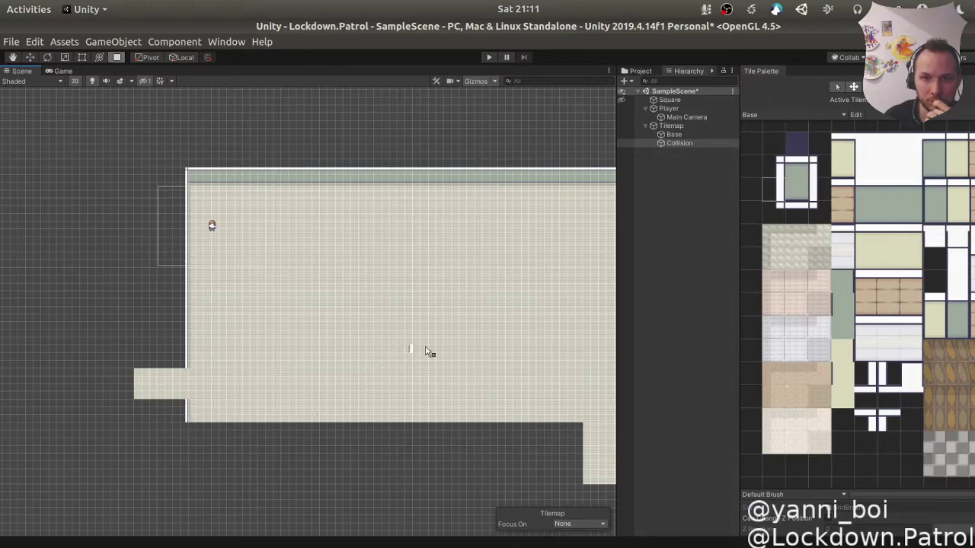
middle_click_drag(408, 248, 396, 231)
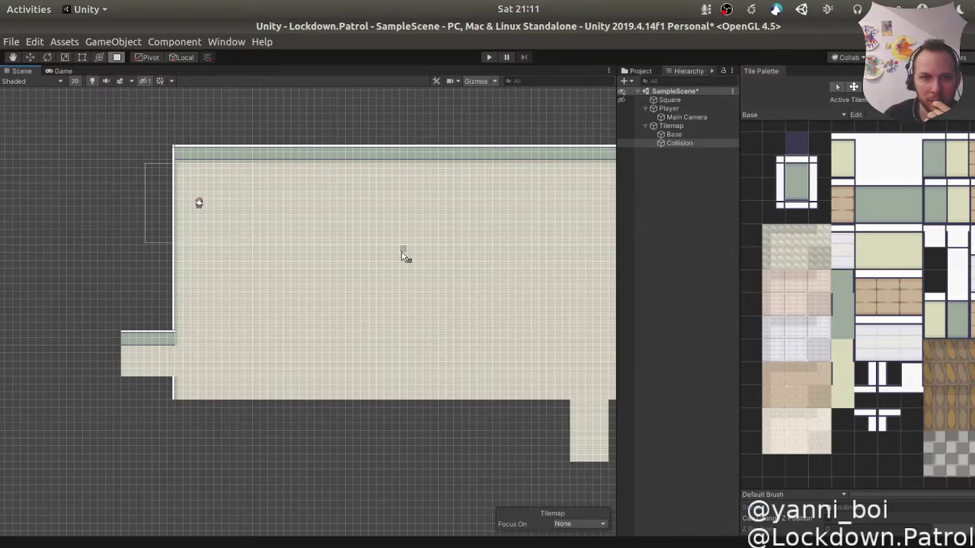
middle_click_drag(438, 250, 351, 249)
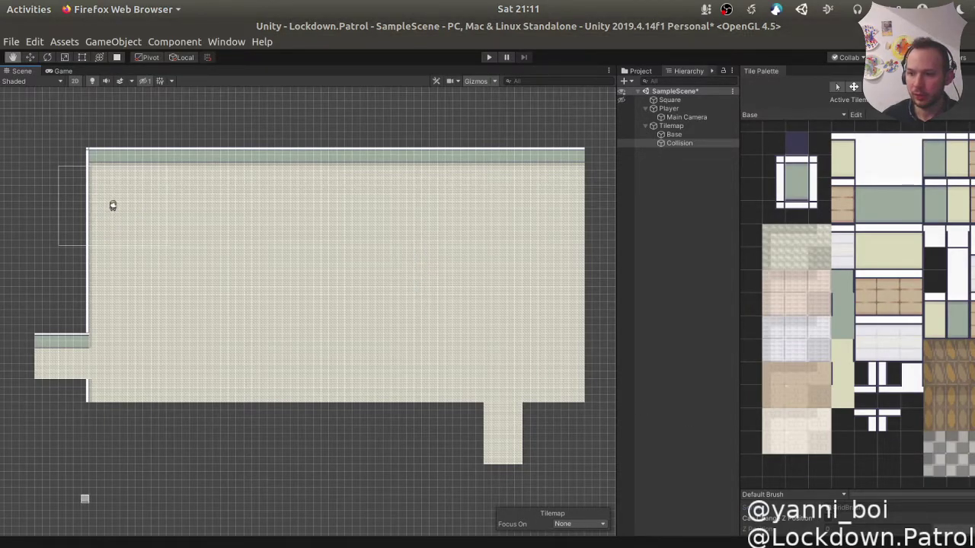
Step: Switch to Firefox and examine the whole supermarket layout in the reference image gCeyU6.gif
key("alt+Tab")
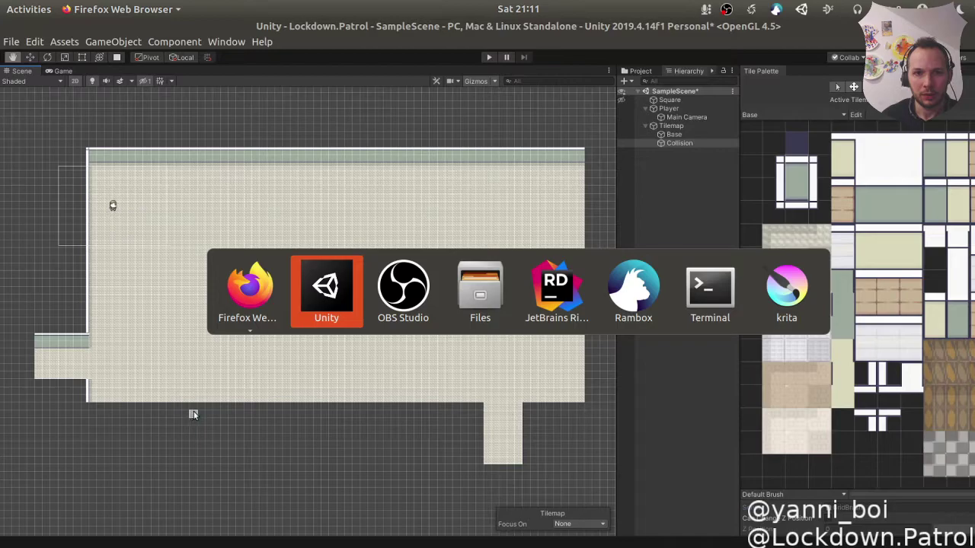
key("alt+Tab")
key("alt+Tab")
key("alt+Tab")
key("alt+Tab")
key("alt+Tab")
key("alt+Tab")
key("alt+Tab")
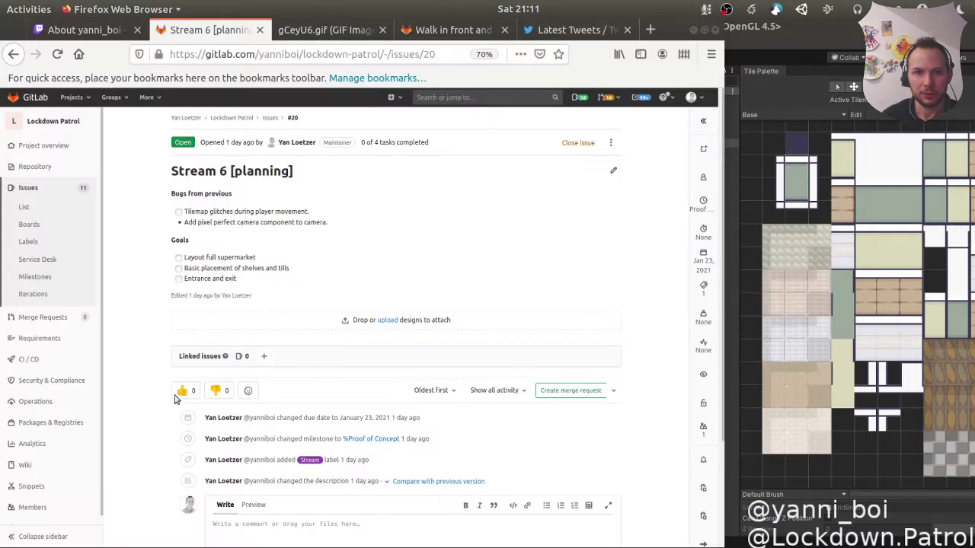
left_click(324, 32)
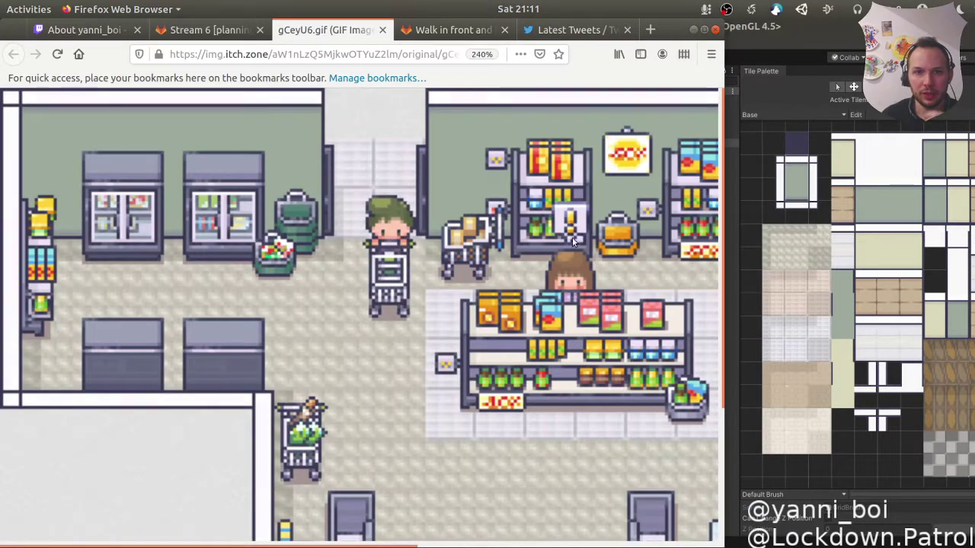
left_click(485, 325)
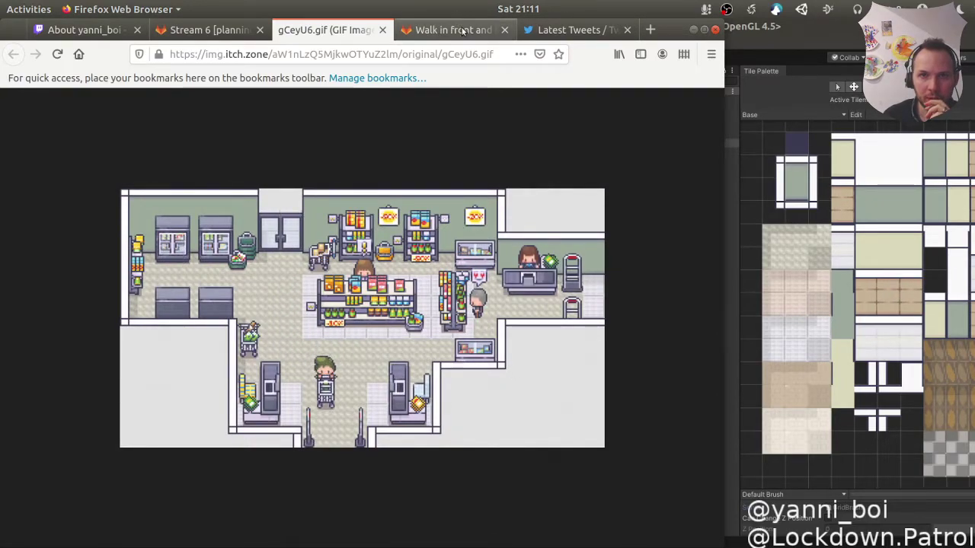
Step: Go to limezu.itch.io and open the Modern interiors RPG Tileset page
left_click(438, 30)
left_click(416, 52)
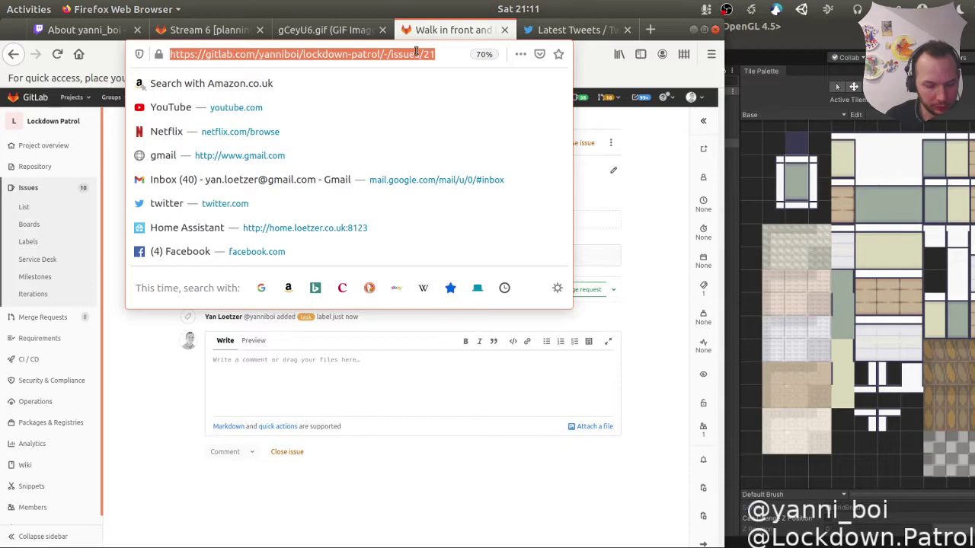
type("lime")
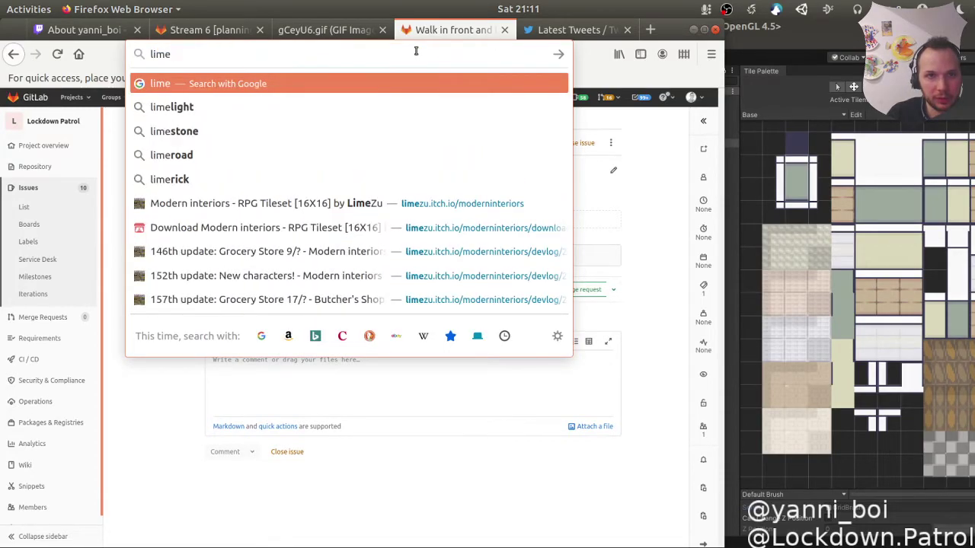
type("zu.itch.io")
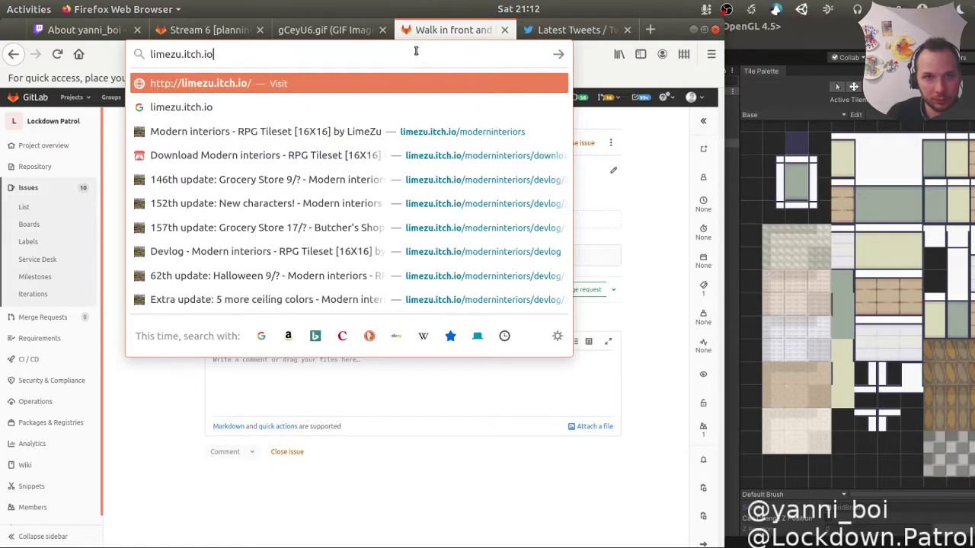
key("Return")
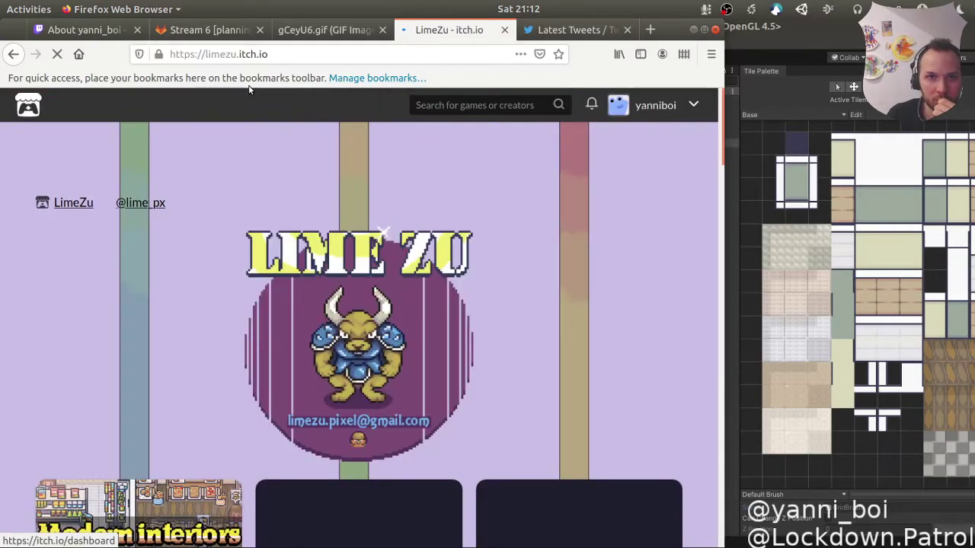
scroll(247, 297, "down", 3)
scroll(343, 327, "down", 1)
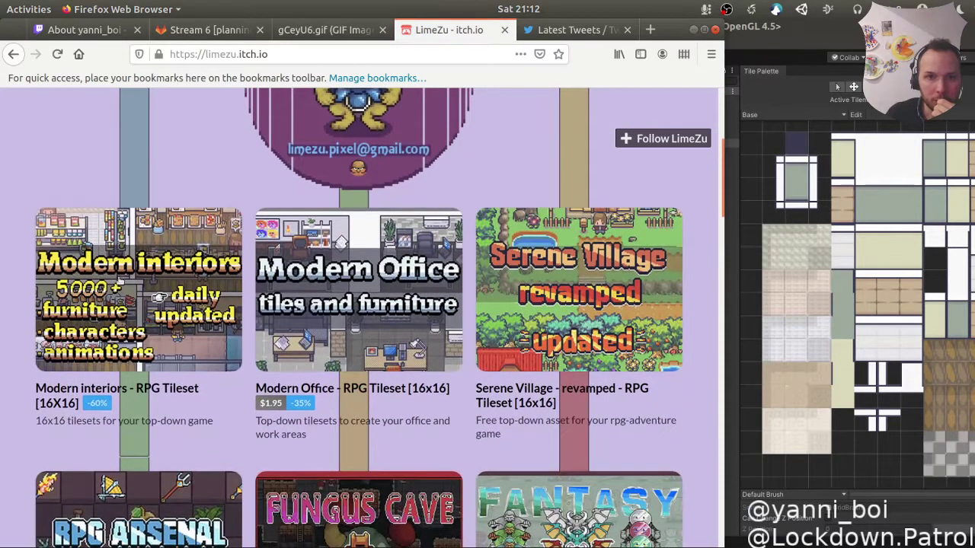
left_click(152, 390)
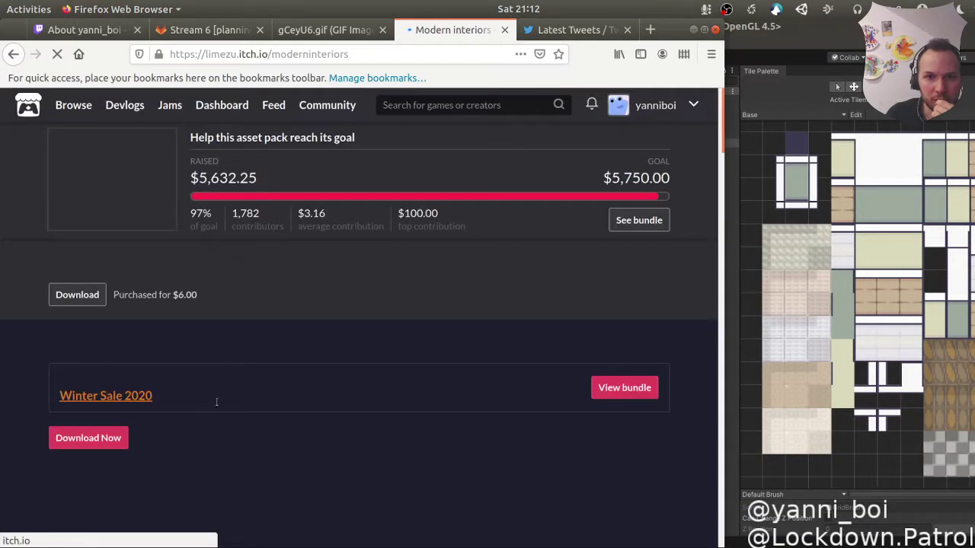
Step: Examine the grocery store example on the tileset page and in the reference GIF, and return to Unity
scroll(245, 274, "down", 5)
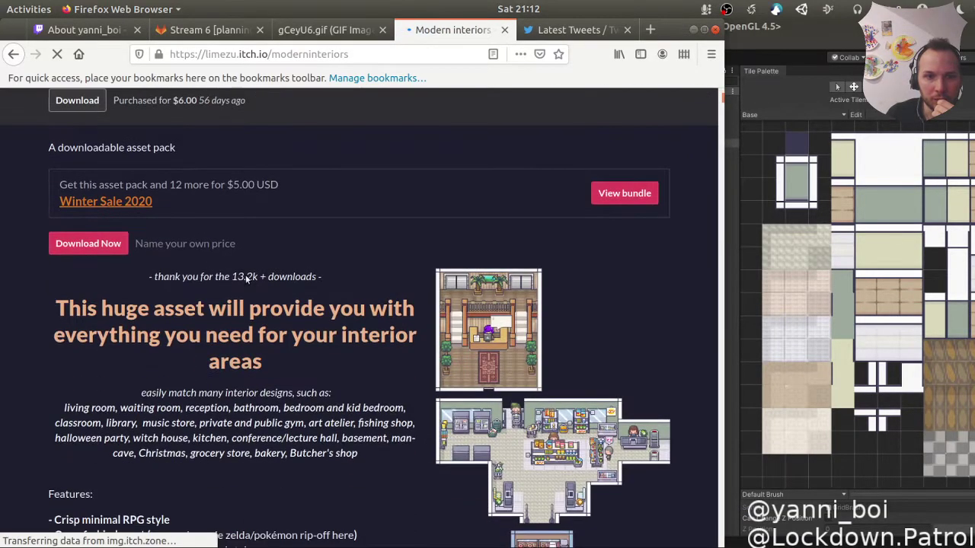
scroll(289, 284, "down", 1)
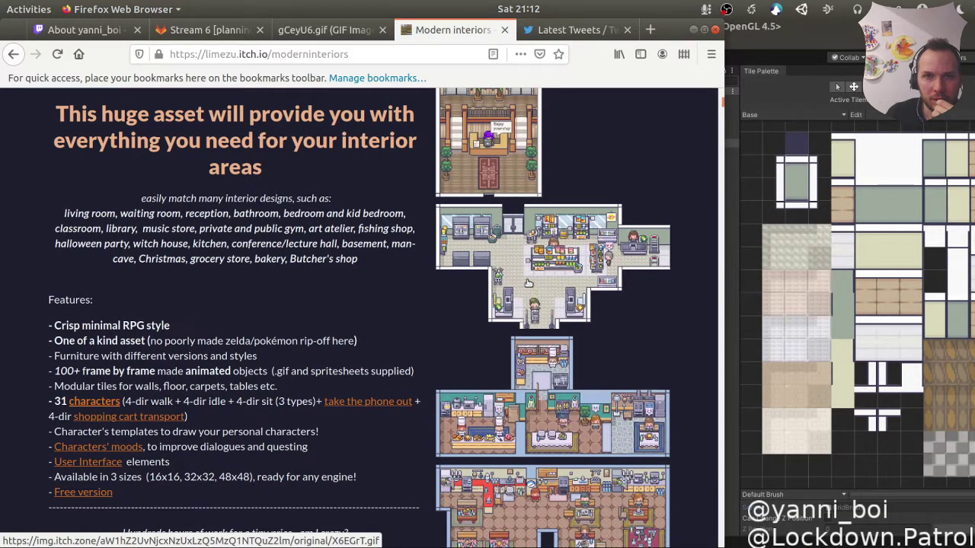
key("ctrl+Page_Up")
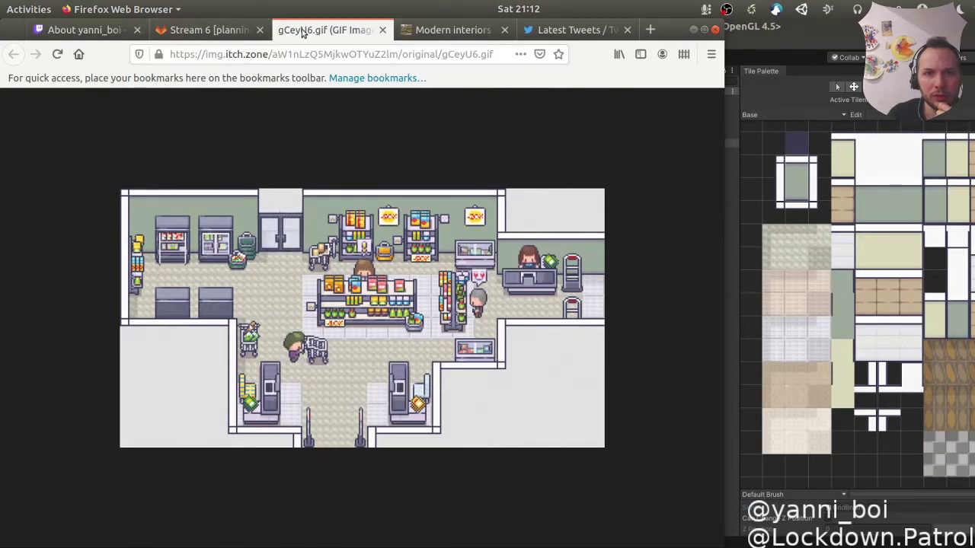
key("alt+Tab")
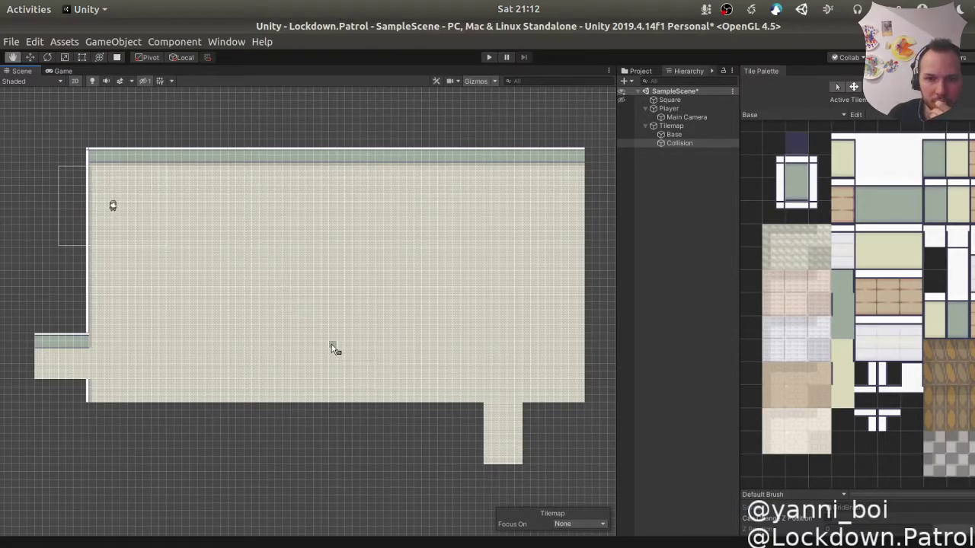
Step: Compare the passage with the reference image and finish the passage's green wall with a dark-edged tile at its room end on Collision
key("alt+Tab")
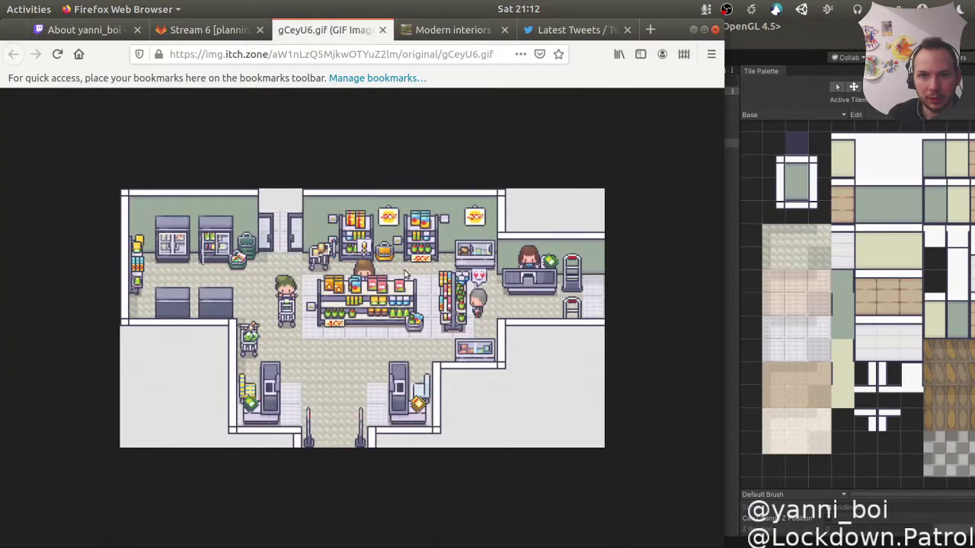
key("alt+Tab")
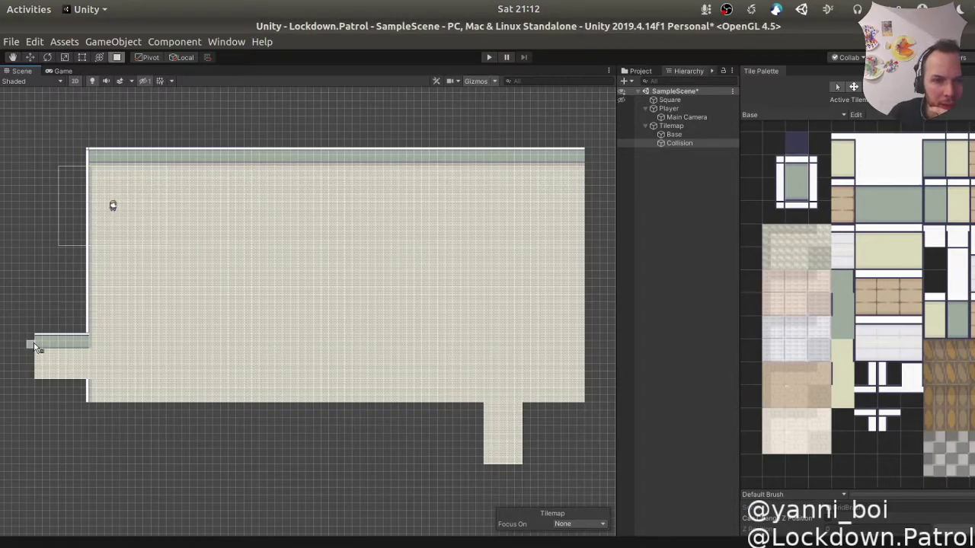
scroll(68, 337, "up", 5)
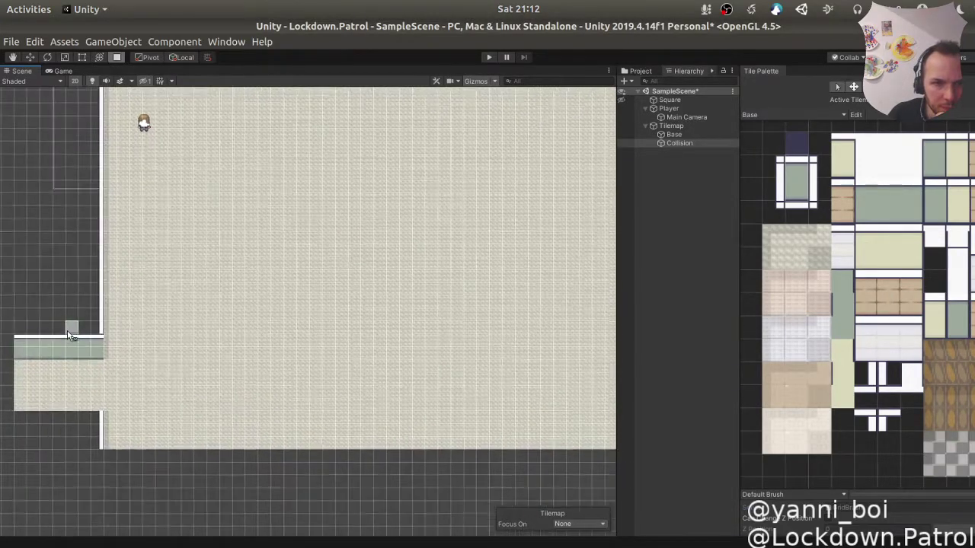
scroll(68, 338, "up", 4)
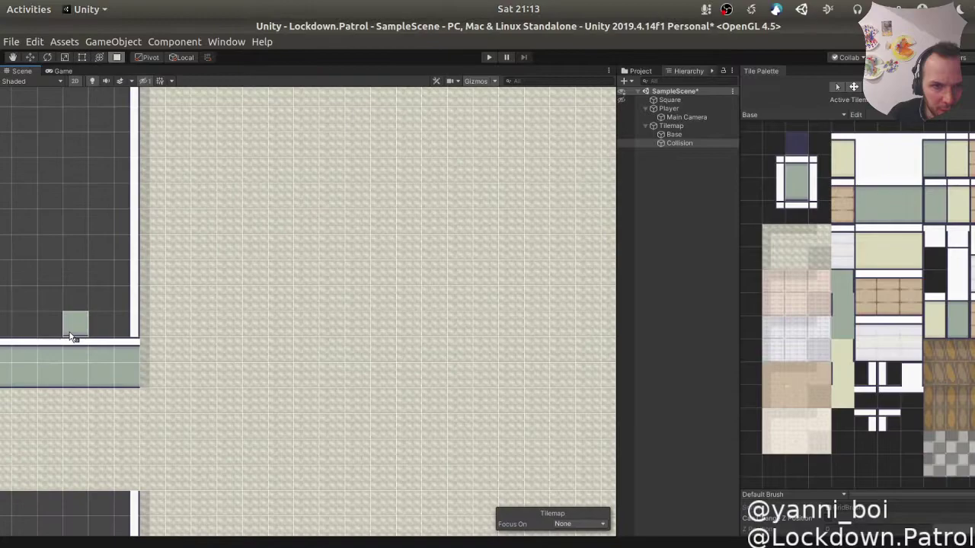
scroll(72, 336, "up", 1)
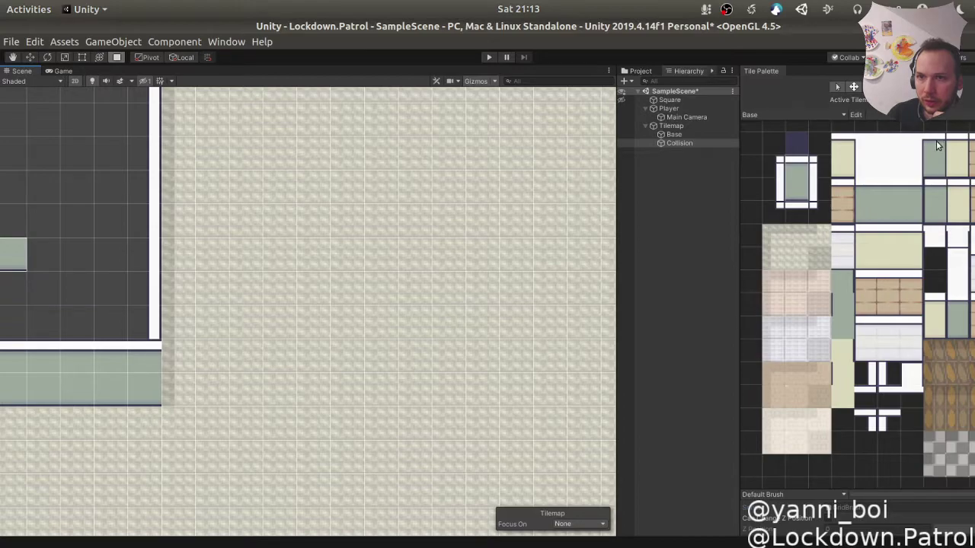
key("ctrl+z")
left_click(939, 168)
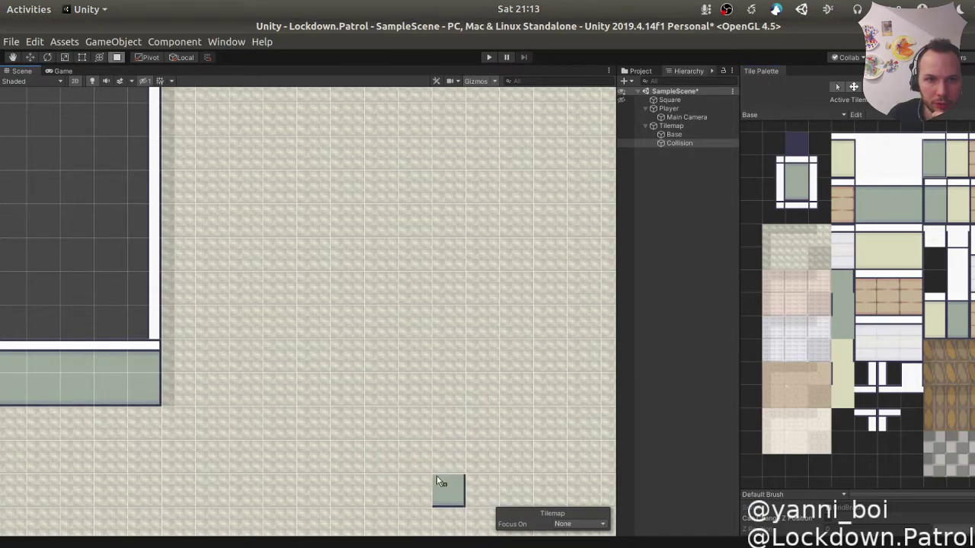
left_click(786, 199)
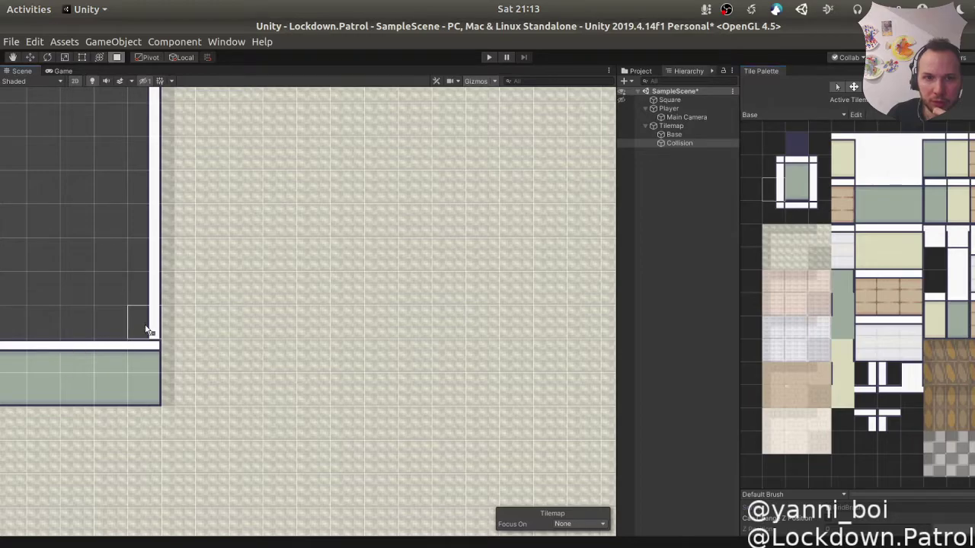
middle_click_drag(314, 332, 497, 311)
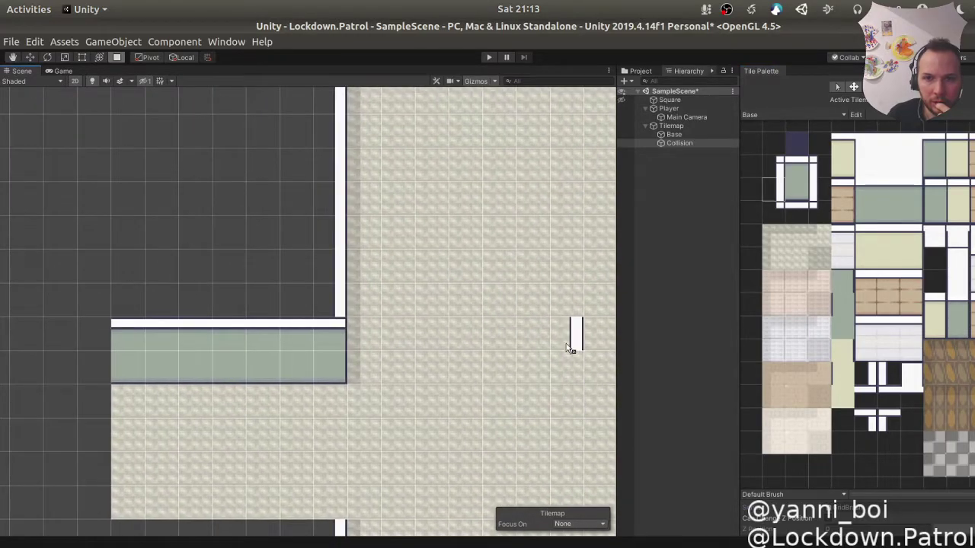
Step: Try painting white tiled floor down the passage's left end and under its green wall on the Collision tilemap, checking the reference image
key("alt+Tab")
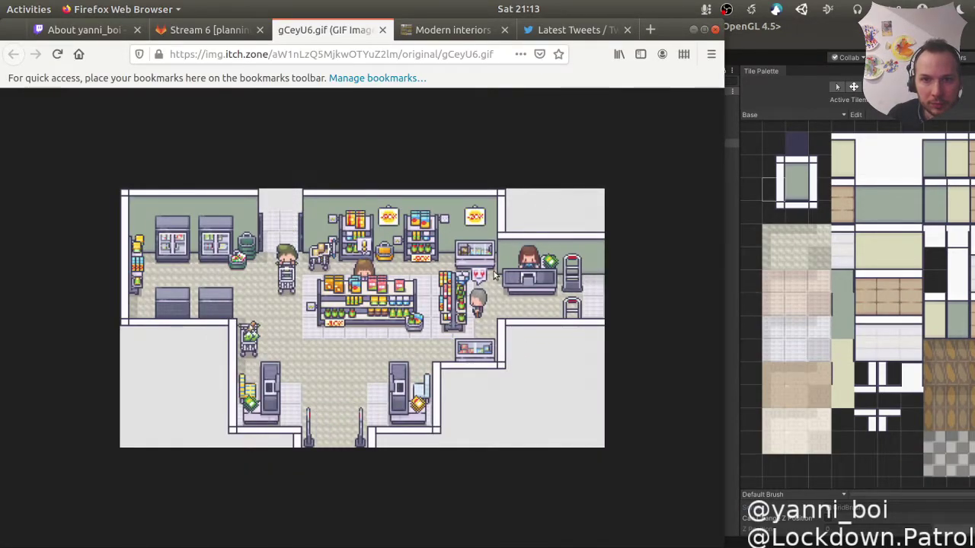
key("alt+Tab")
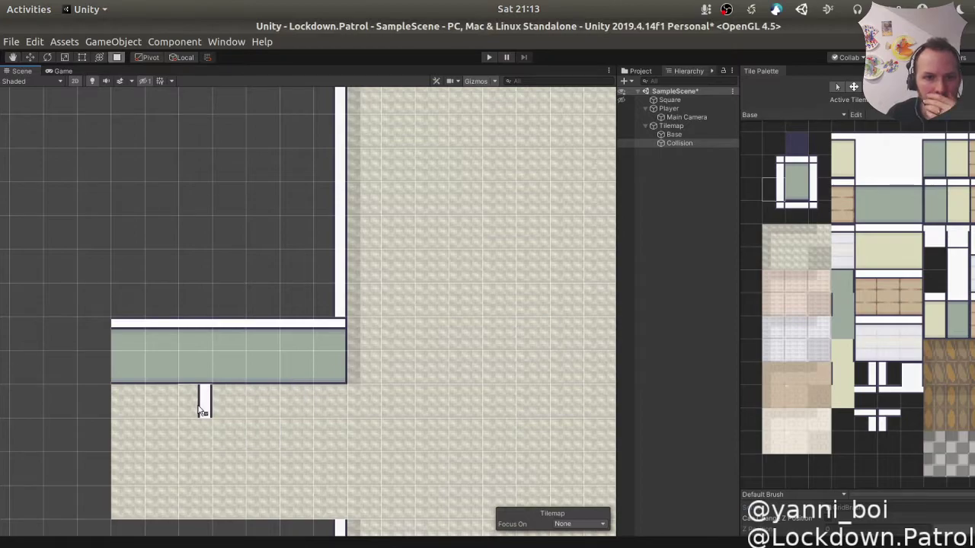
left_click(797, 346)
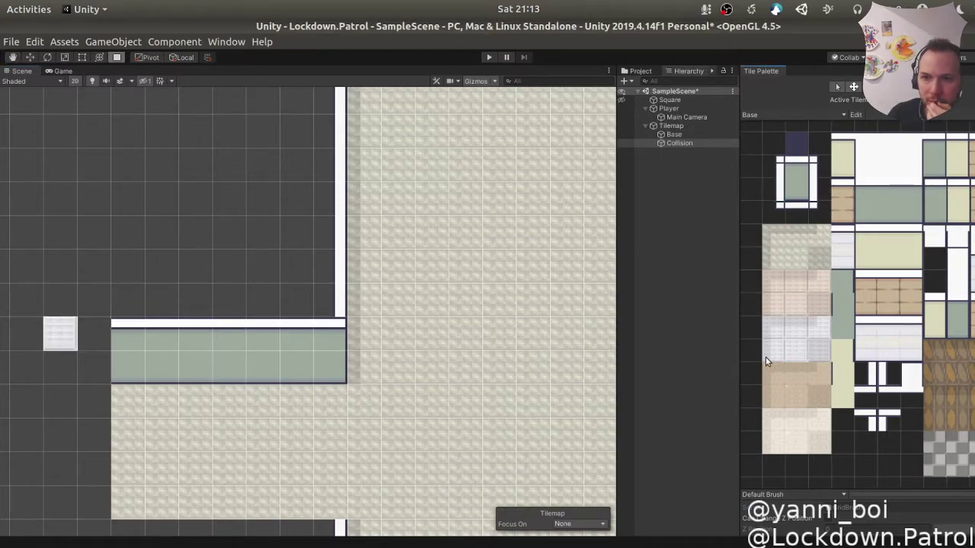
left_click_drag(126, 401, 130, 505)
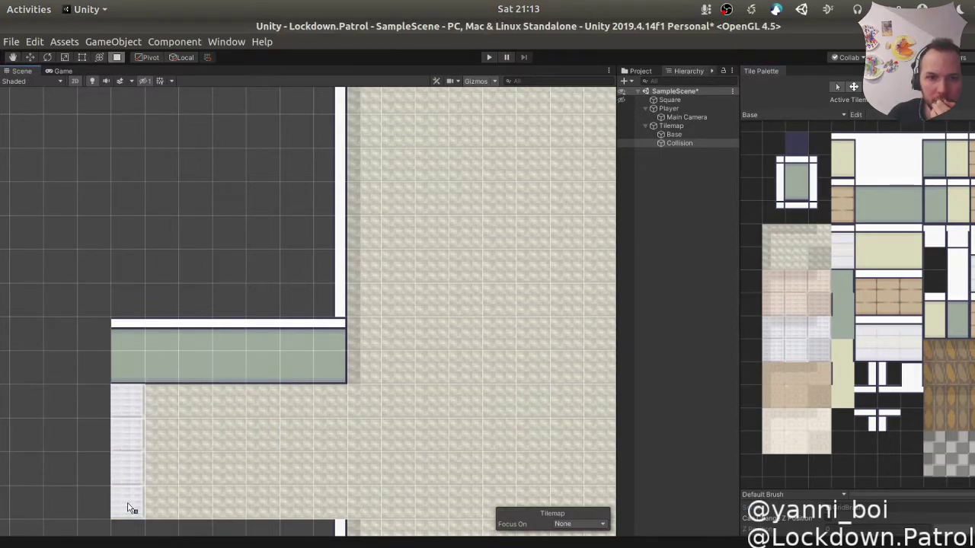
left_click(130, 352)
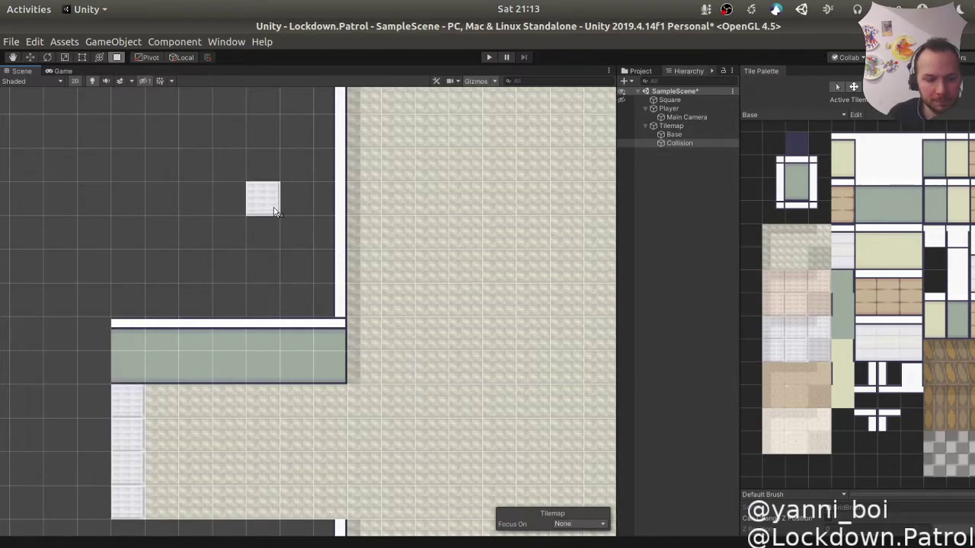
key("alt+Tab")
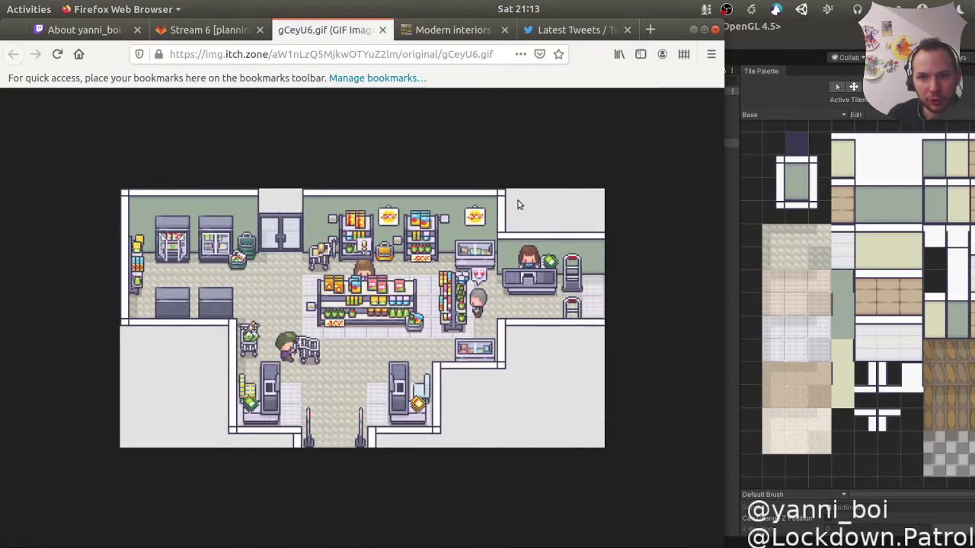
key("alt+Tab")
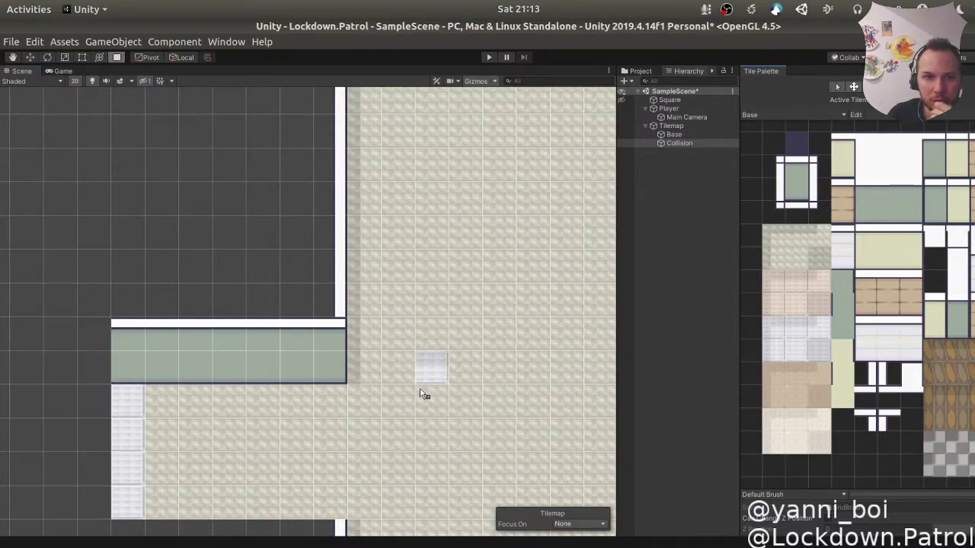
left_click_drag(162, 411, 330, 405)
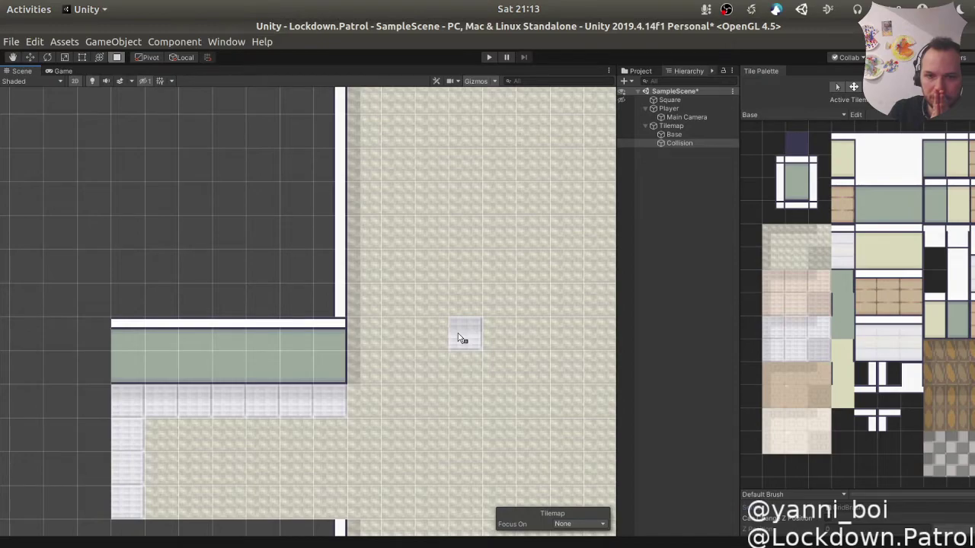
Step: Isolate the Collision tilemap by hiding Base, erase the white floor tiles from the passage, and show Base again
left_click(620, 134)
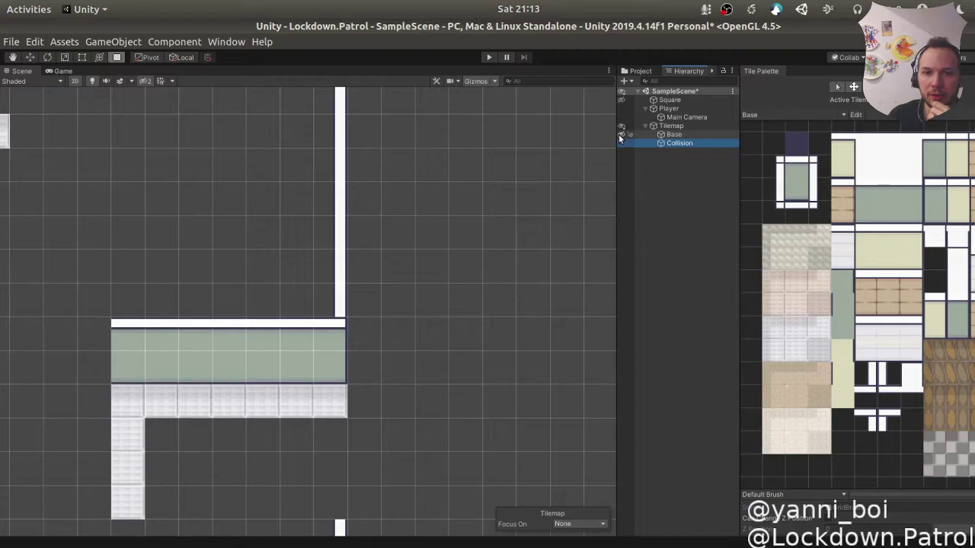
left_click(356, 334)
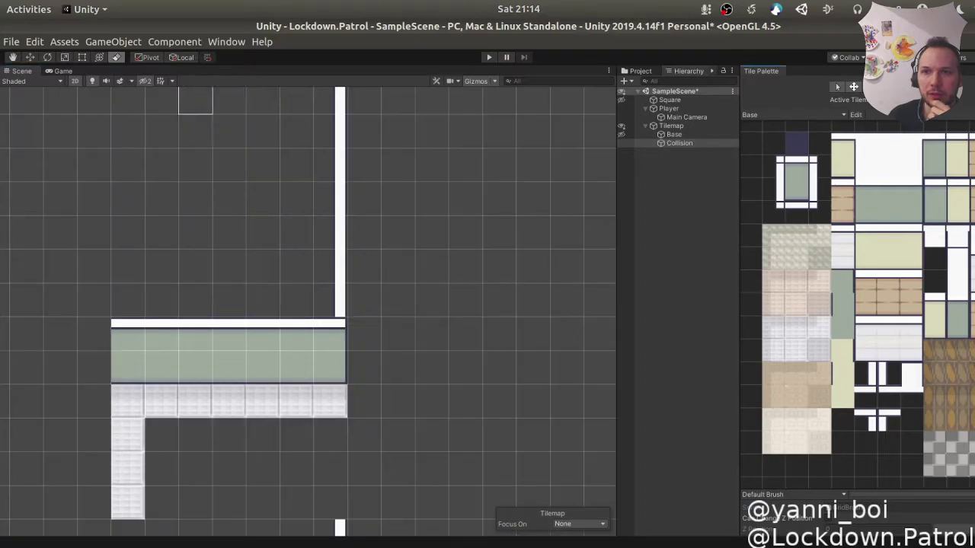
left_click_drag(138, 411, 332, 402)
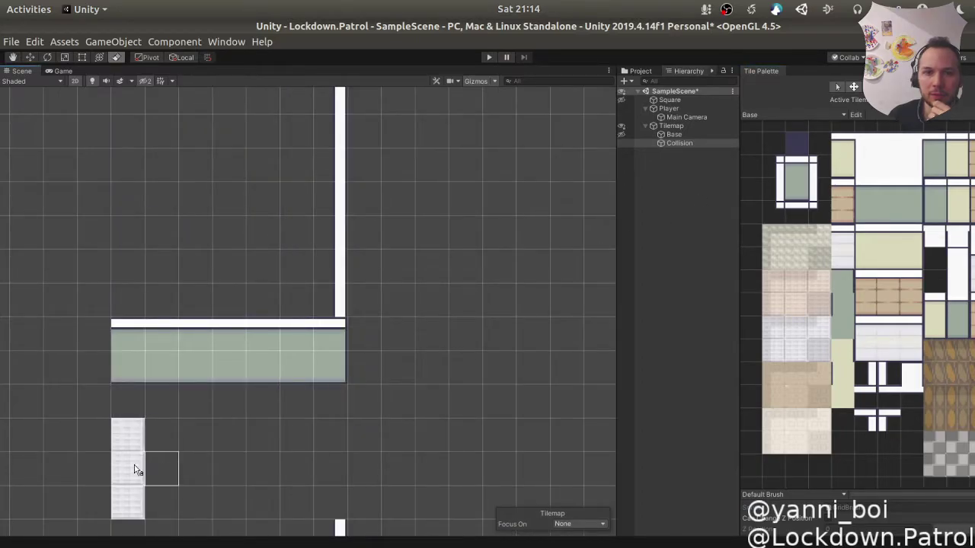
left_click_drag(129, 449, 122, 497)
scroll(297, 424, "down", 2)
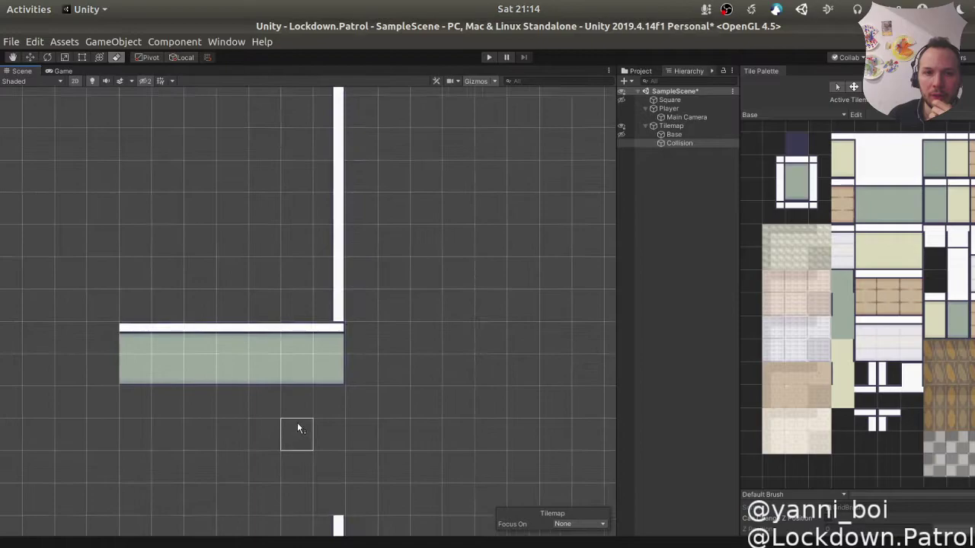
scroll(296, 426, "up", 1)
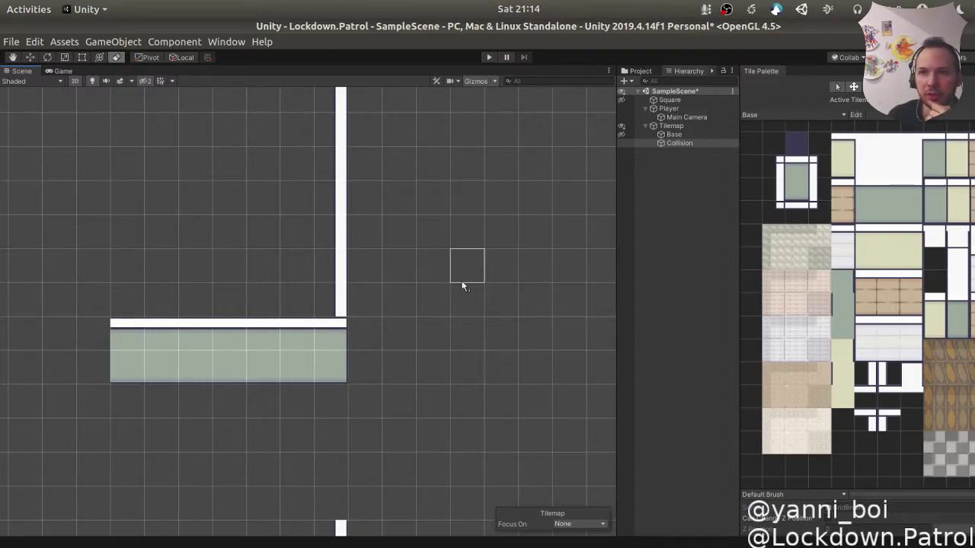
left_click(622, 140)
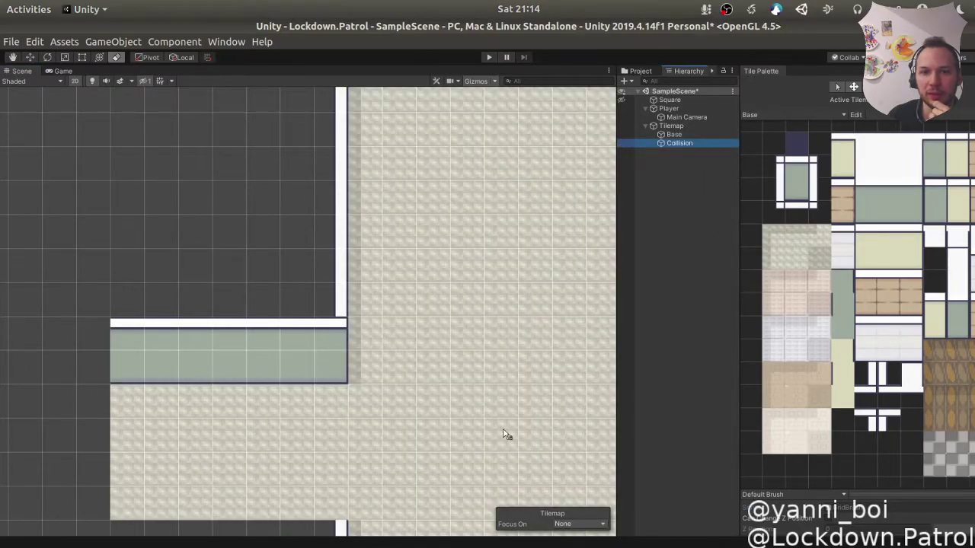
Step: On the Base tilemap, paint white tiled floor down the passage's left end and shadowed floor tiles beneath its green wall
left_click(673, 134)
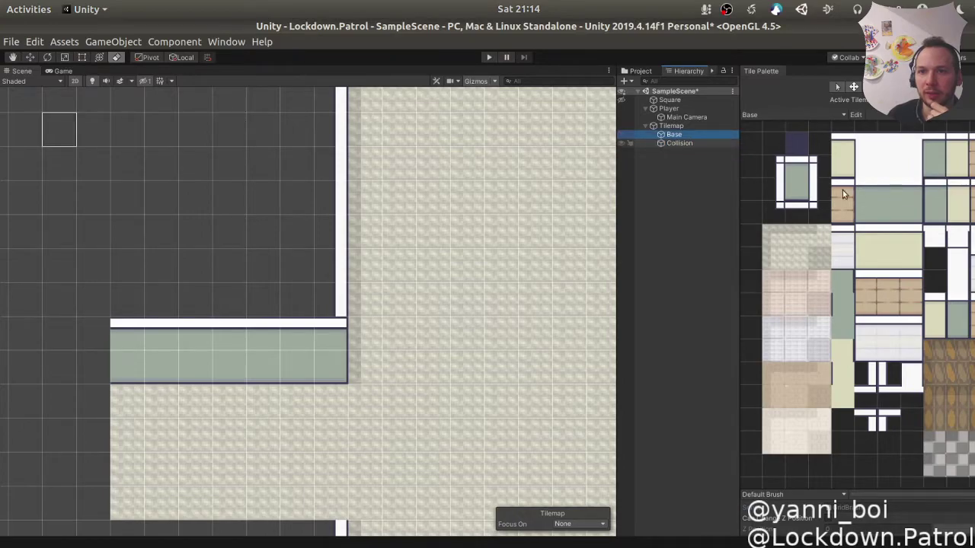
left_click(788, 348)
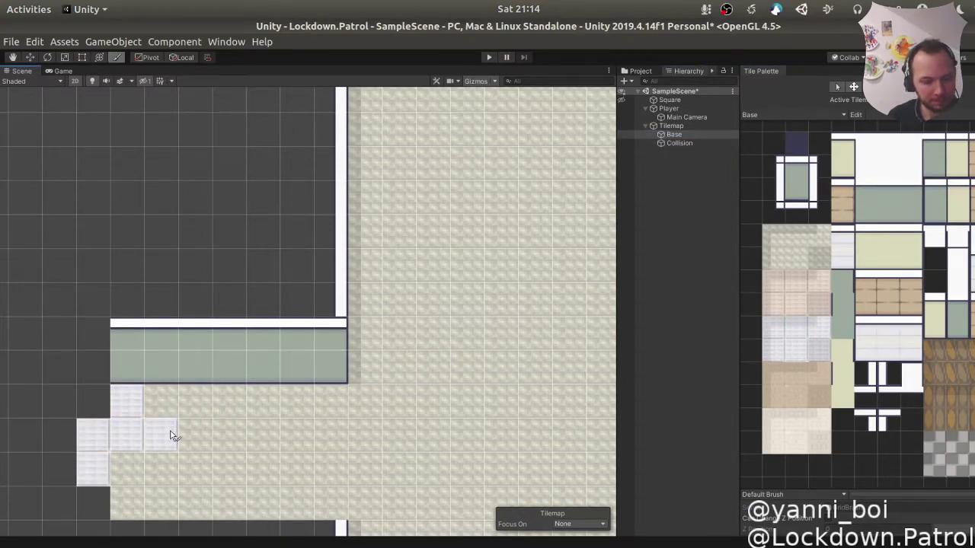
key("ctrl+z")
left_click(127, 402)
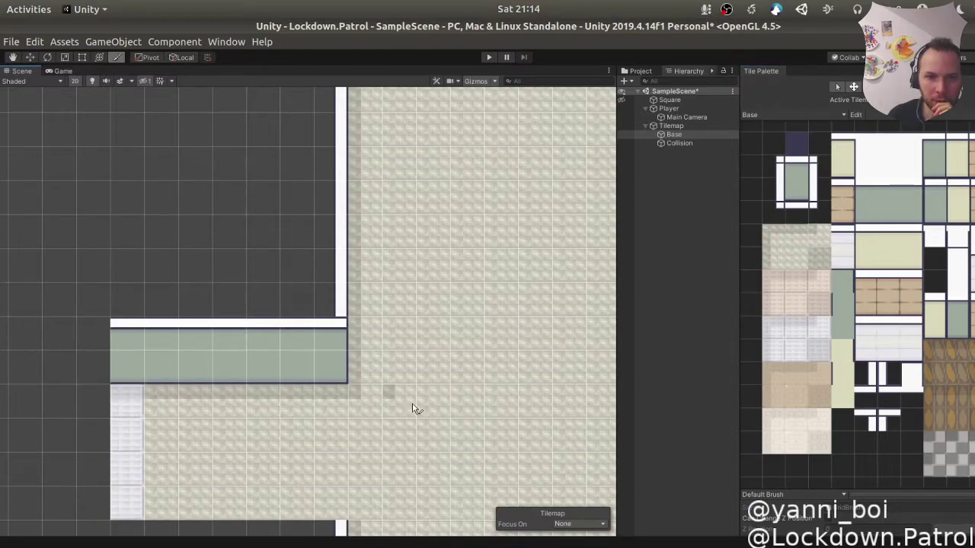
Step: On the Collision tilemap, paint a white wall edge along the passage's bottom and a corner tile where it meets the room's left wall
scroll(411, 399, "down", 2)
middle_click_drag(411, 400, 431, 191)
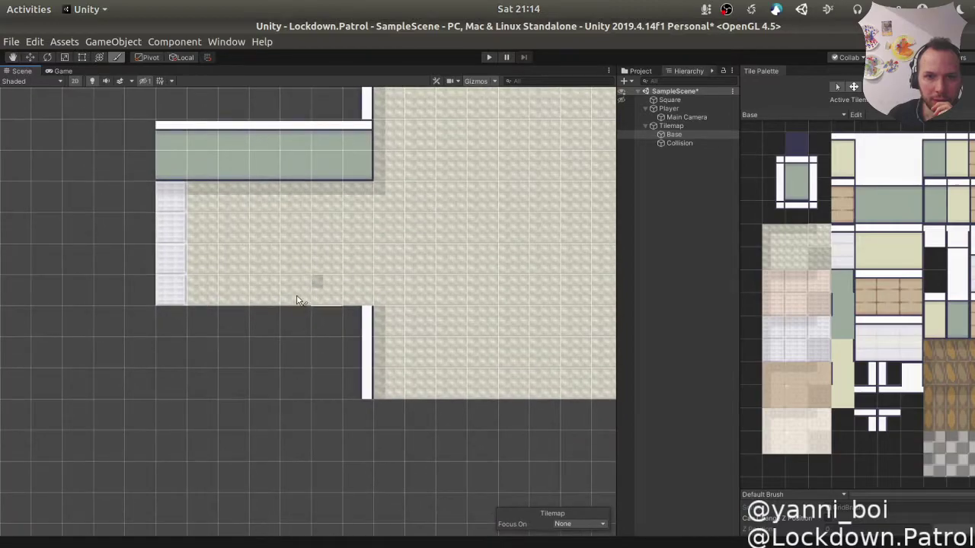
left_click(791, 162)
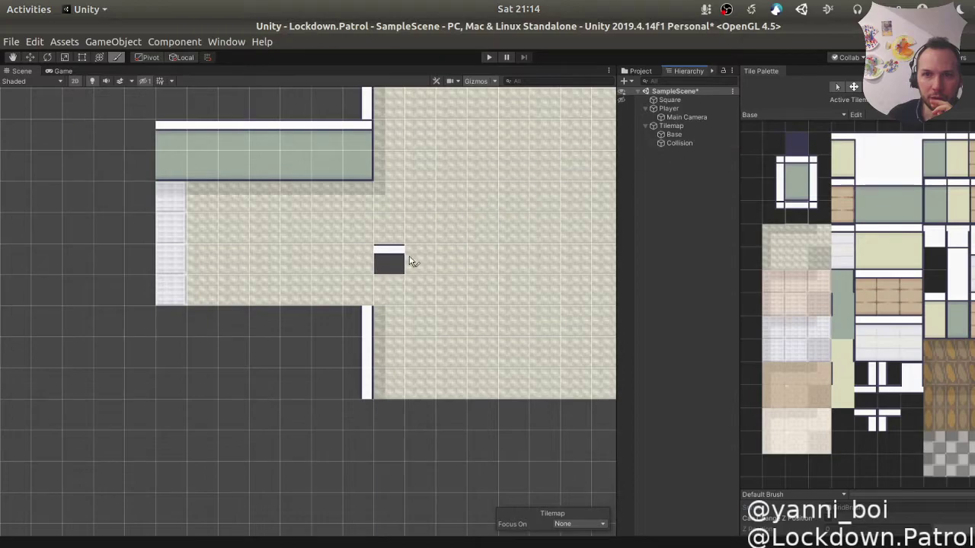
left_click(680, 143)
left_click_drag(192, 323, 307, 328)
left_click(355, 325)
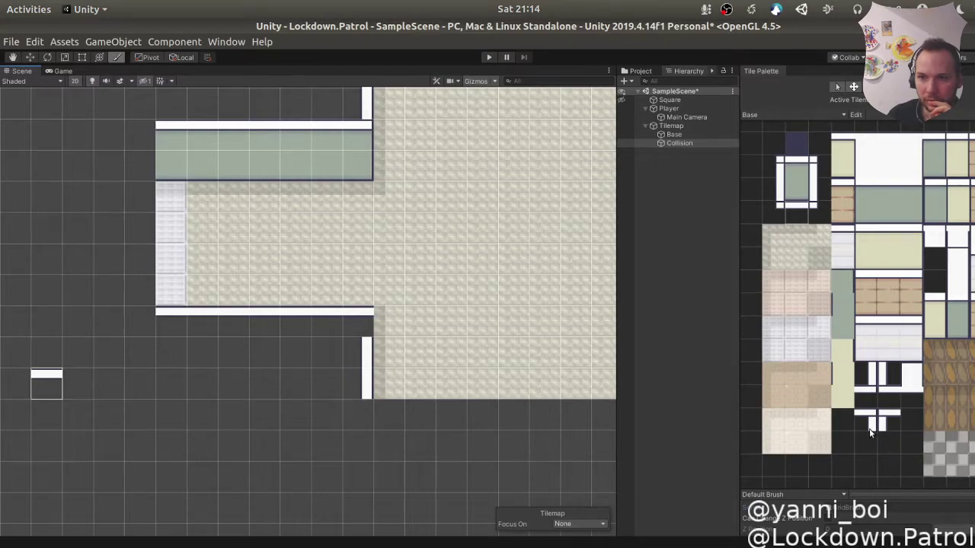
left_click(355, 326)
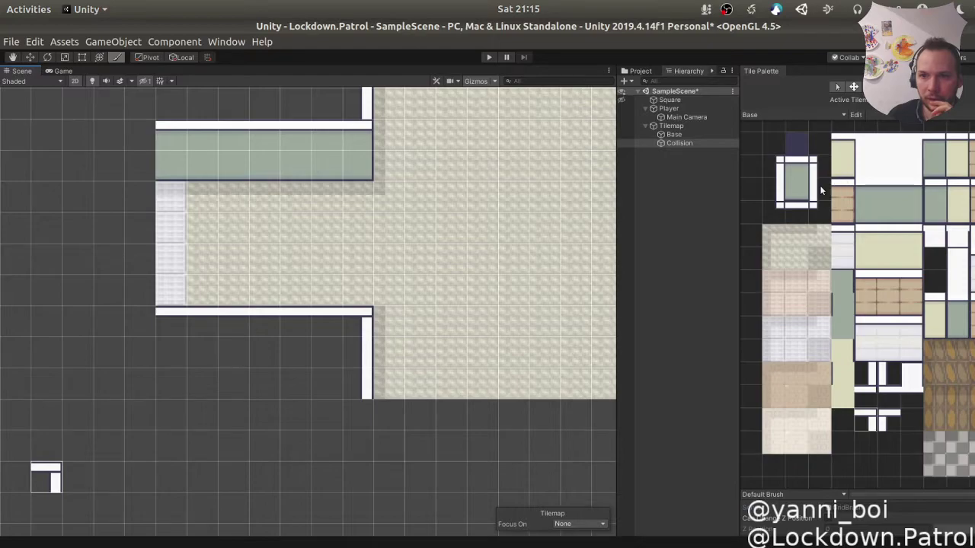
Step: Close the room's bottom-left corner with a white corner tile and start a white wall edge along the room's bottom
left_click(775, 214)
left_click(365, 409)
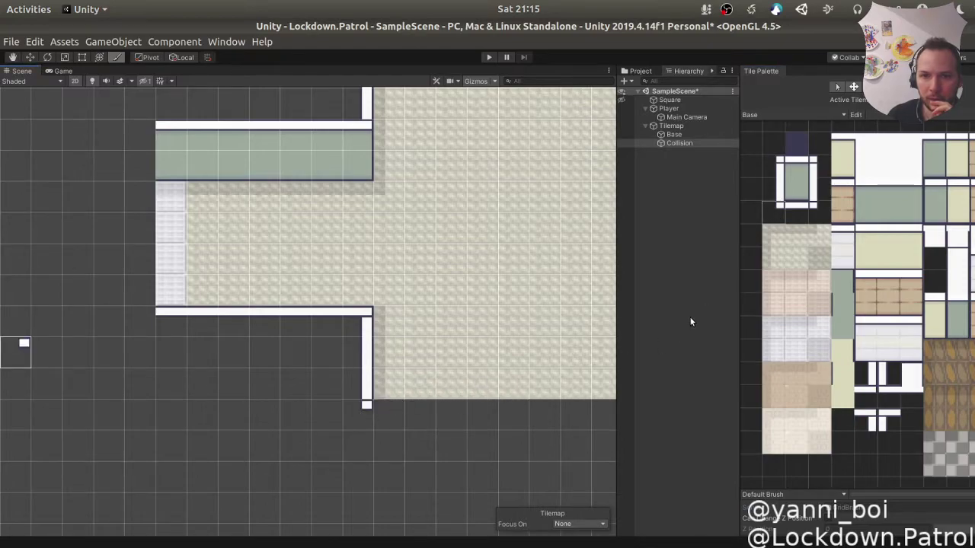
left_click(783, 230)
left_click_drag(397, 426, 554, 428)
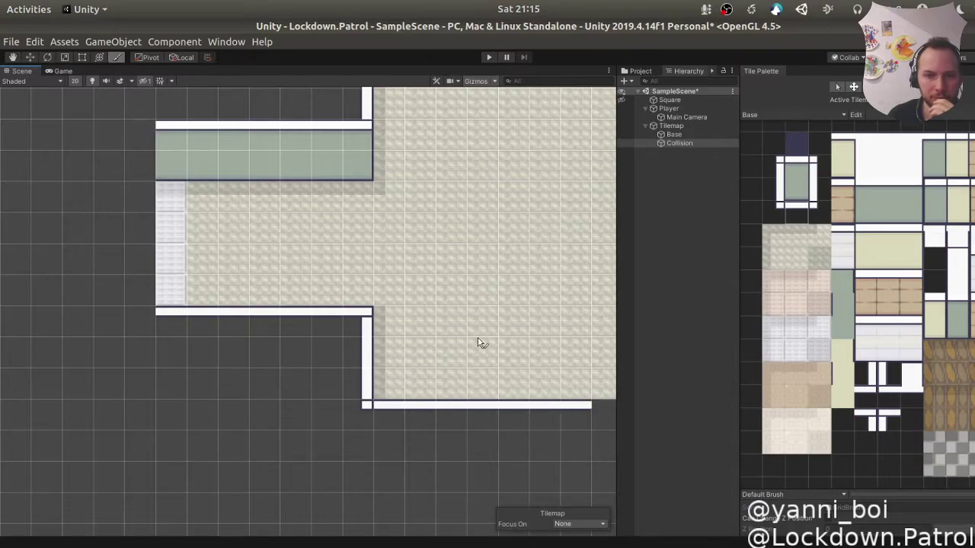
Step: Run the game and walk the player left and right to test movement against the room's left wall
middle_click_drag(447, 290, 366, 397)
left_click(488, 58)
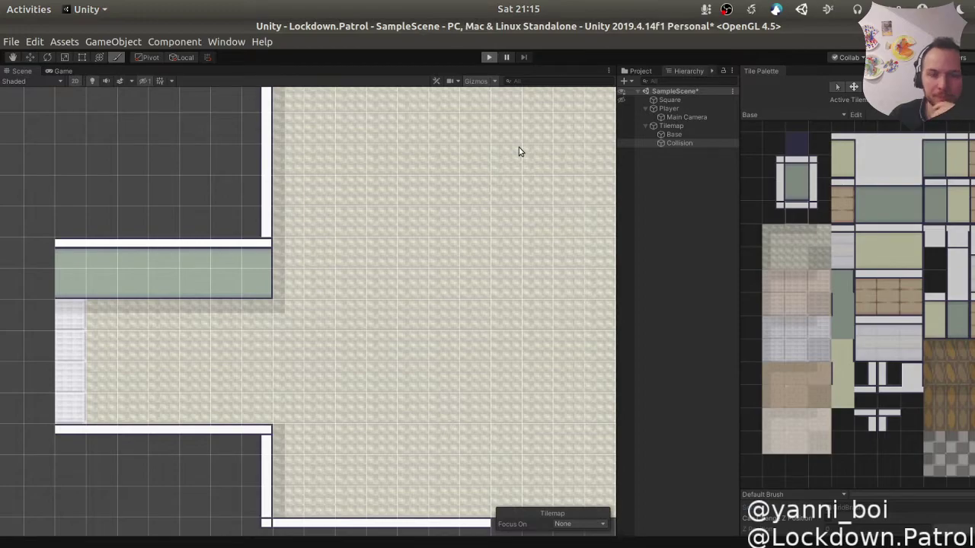
key("Left")
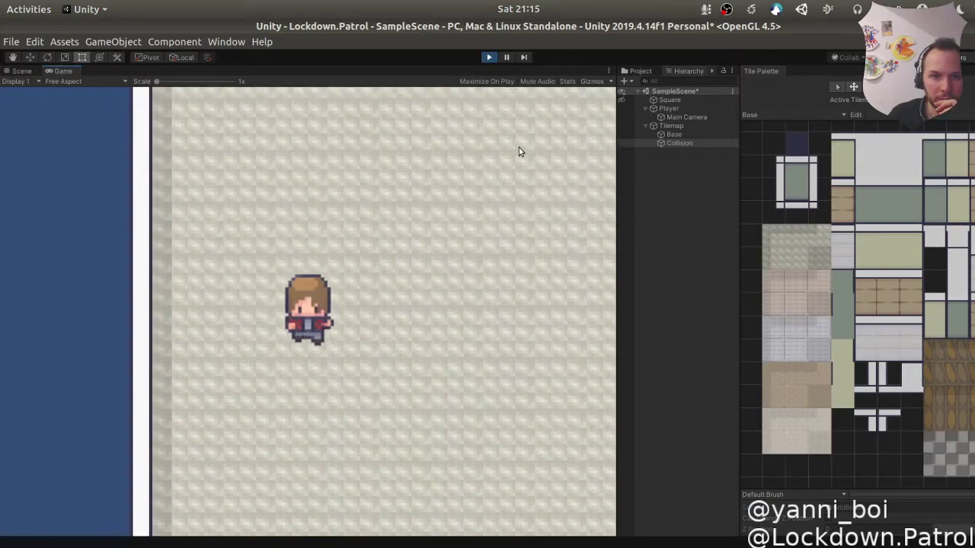
key("Right")
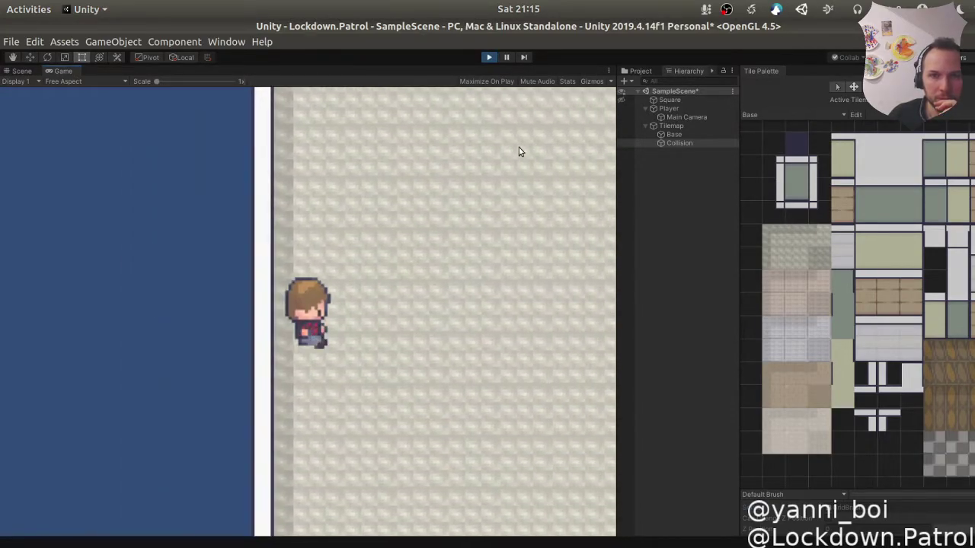
key("Left")
key("Right")
key("Left")
key("Right")
key("Right")
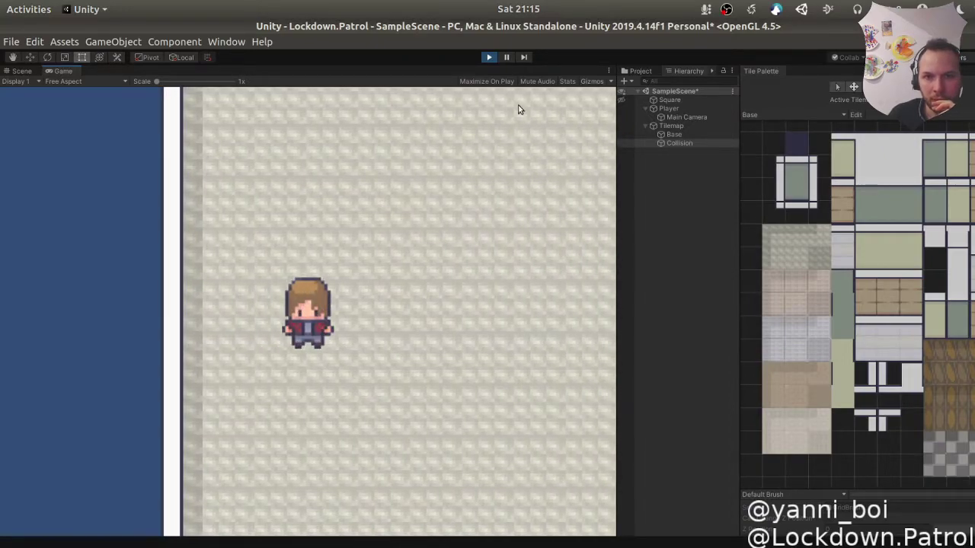
Step: Stop the game and enable the Tilemap Collider 2D on the Collision tilemap
left_click(489, 57)
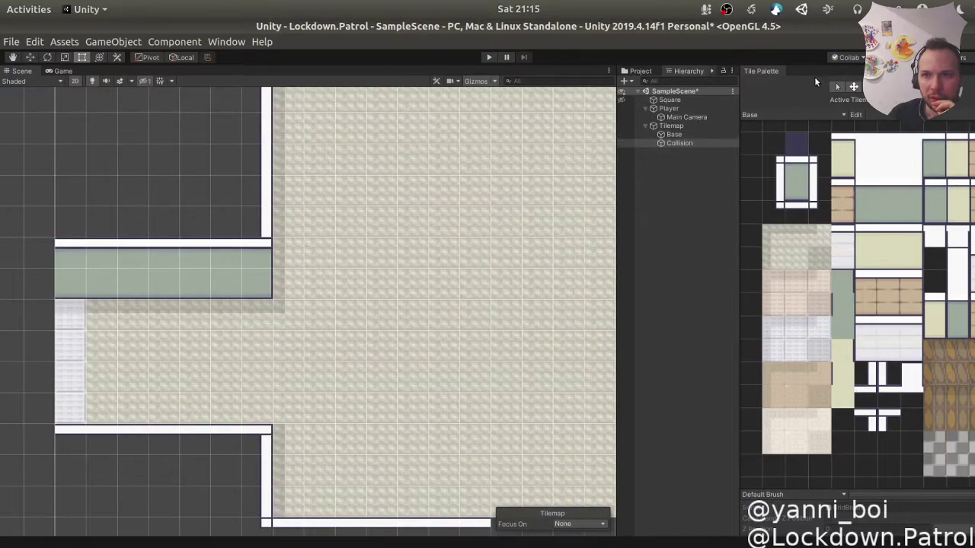
left_click(694, 71)
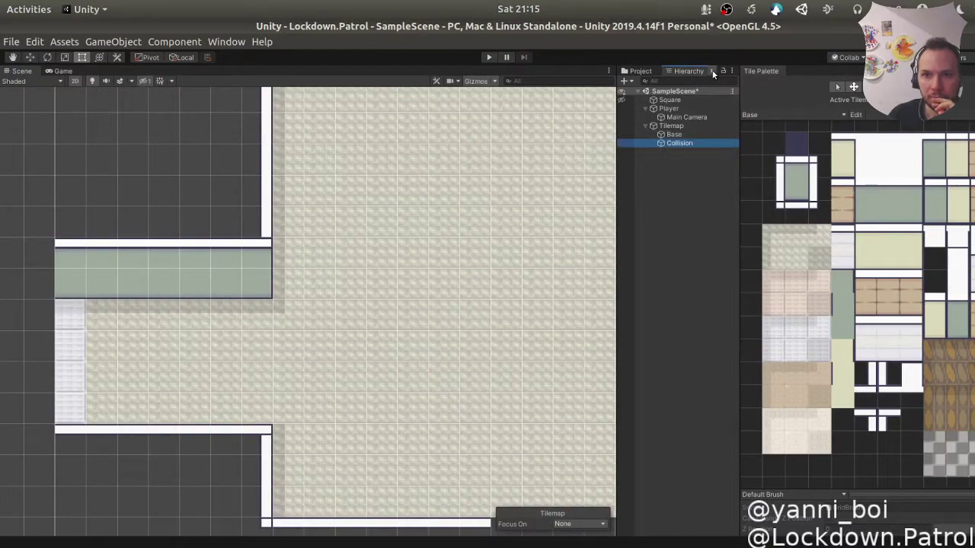
left_click_drag(700, 72, 789, 82)
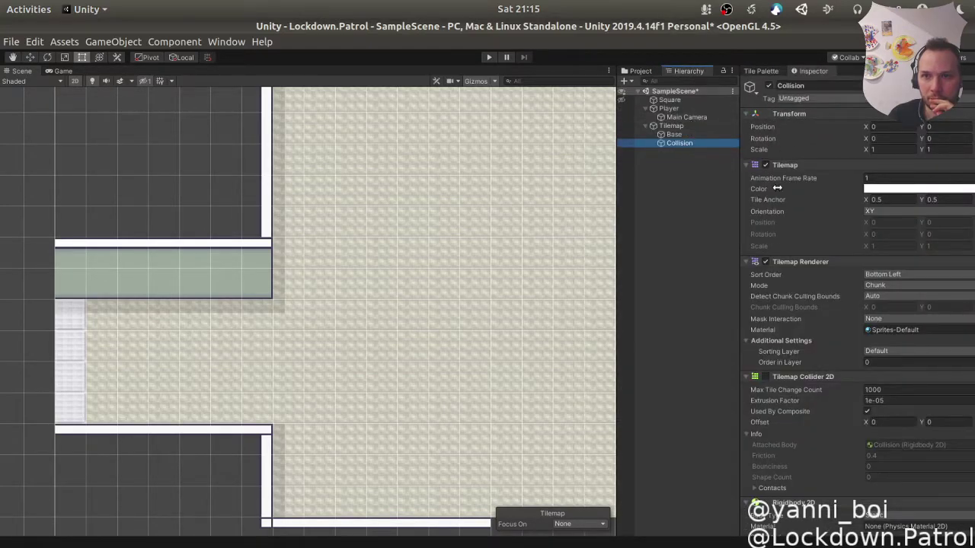
scroll(842, 401, "down", 3)
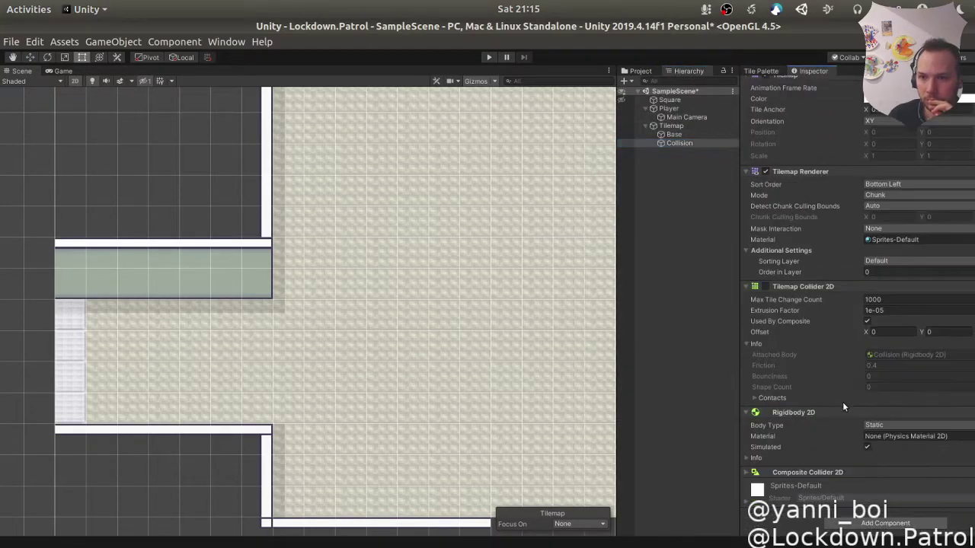
left_click(766, 286)
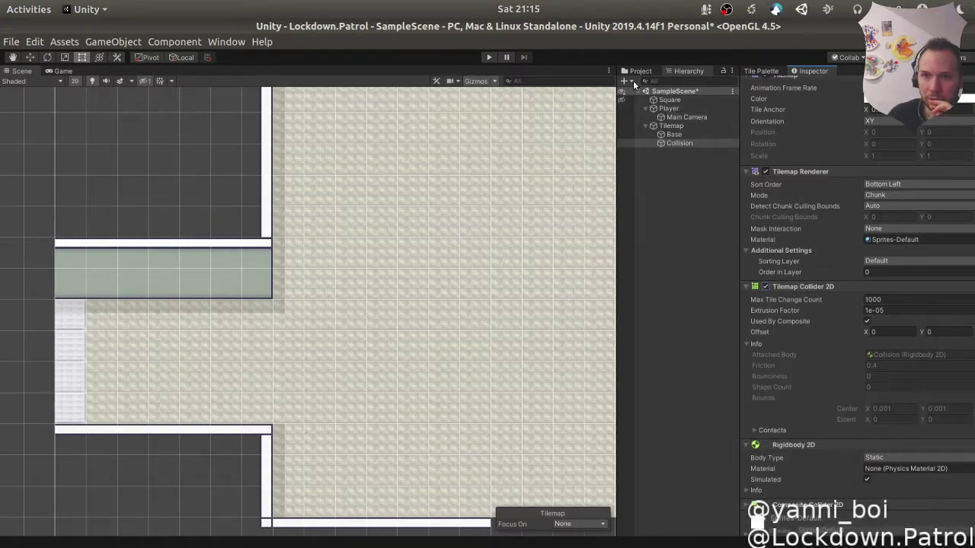
Step: Run the game and walk the player against the room's left wall to test its collision
left_click(489, 57)
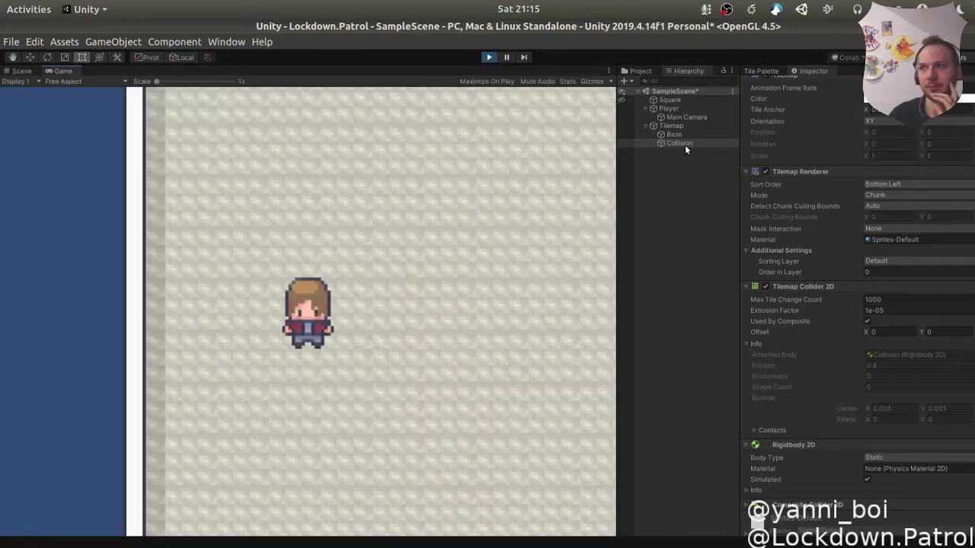
key("Left")
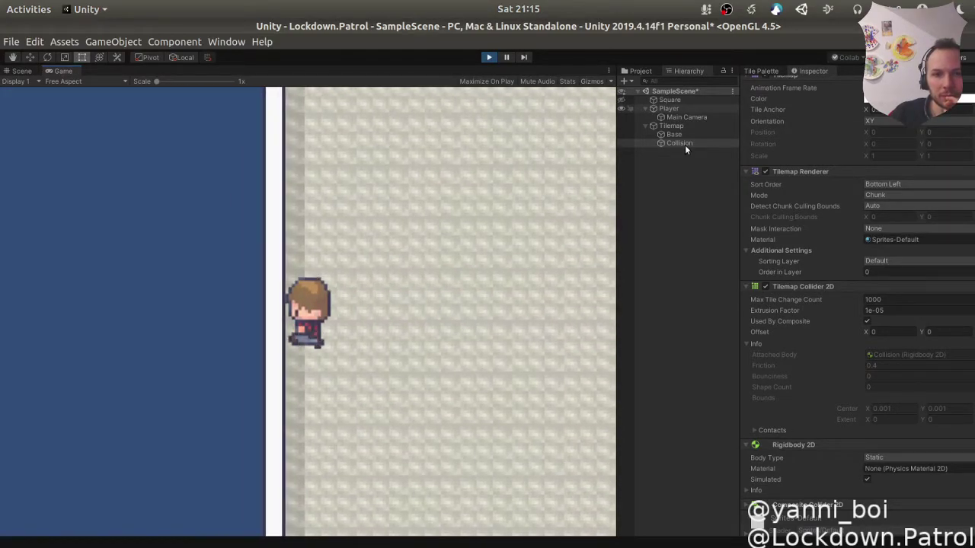
key("Left")
key("Right")
key("Left")
key("Right")
Step: Walk the player down into the left passage, test its upper and lower walls, and stop the game
key("Down")
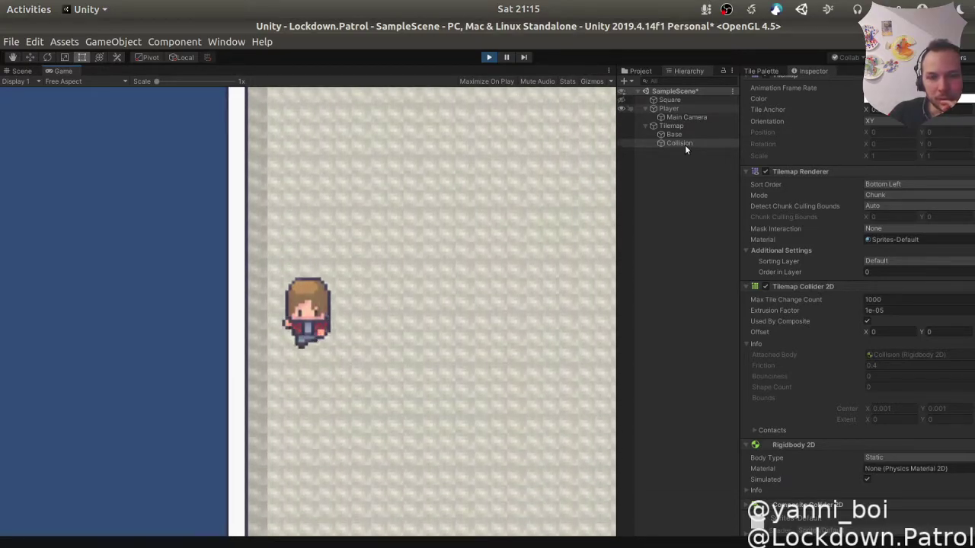
key("Down")
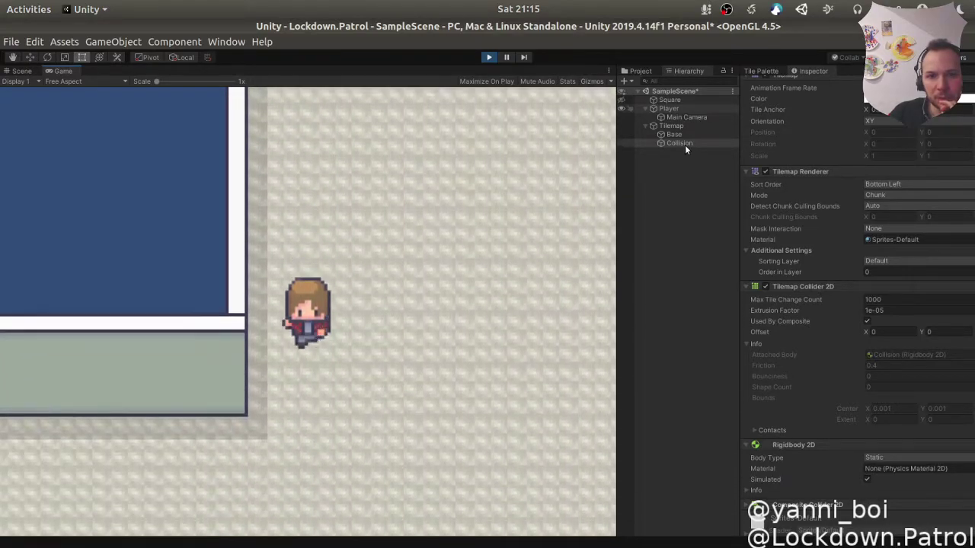
key("Down")
key("Left")
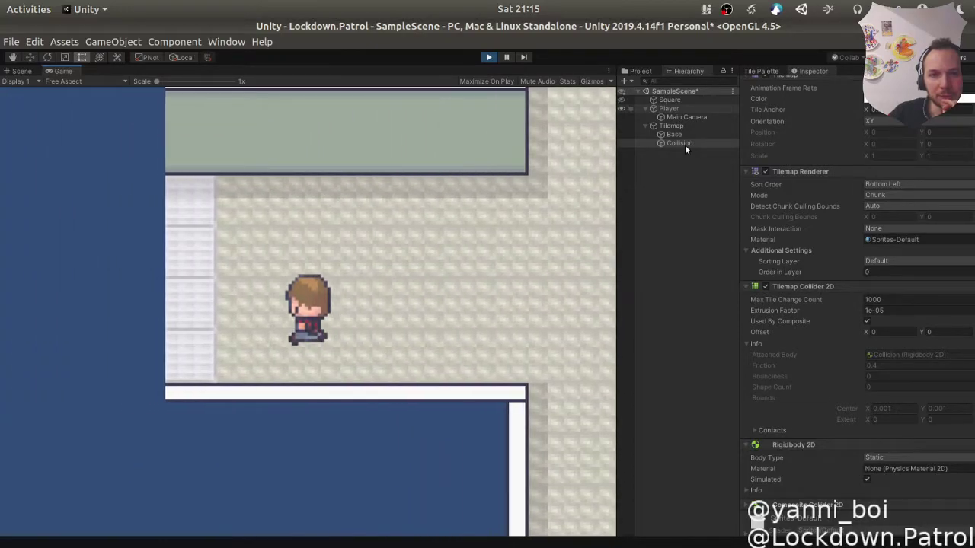
key("Right")
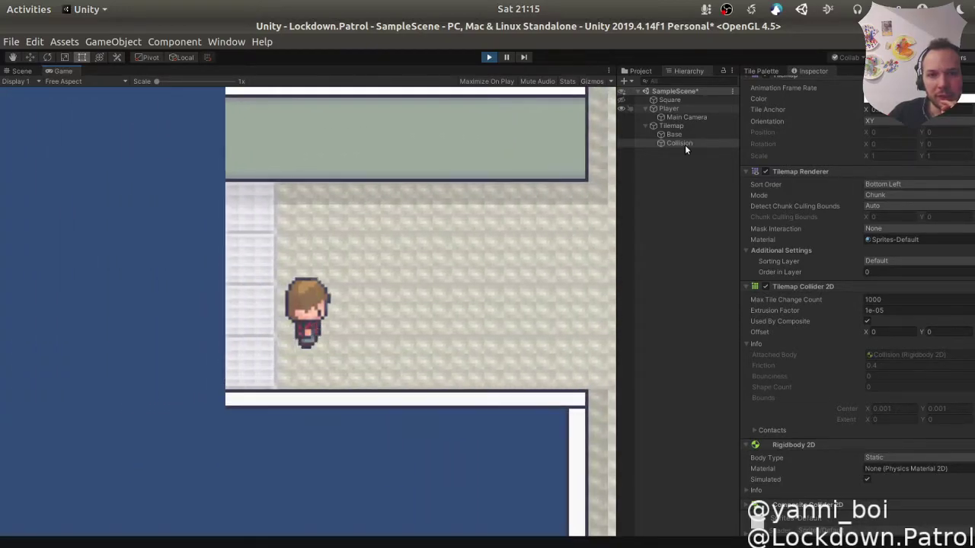
key("Up")
key("Down")
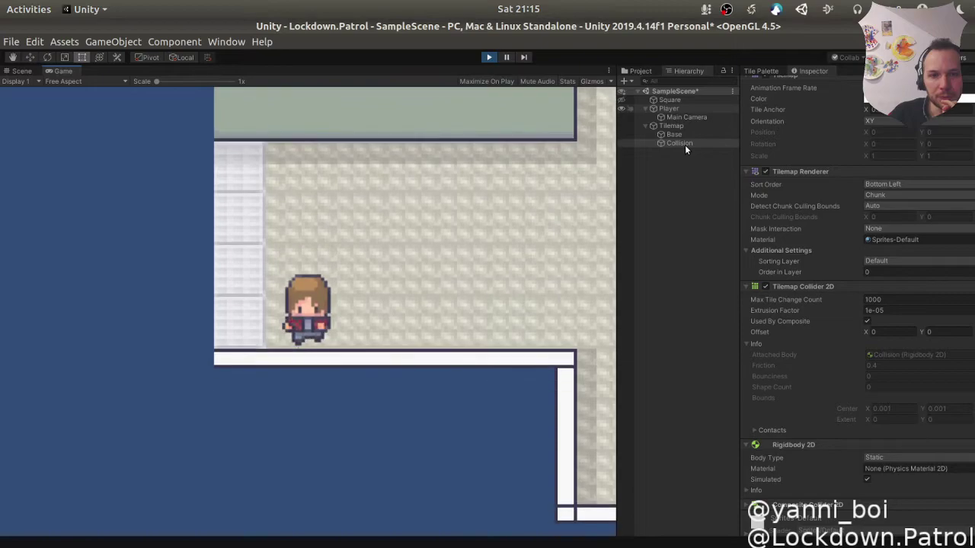
key("Up")
key("Right")
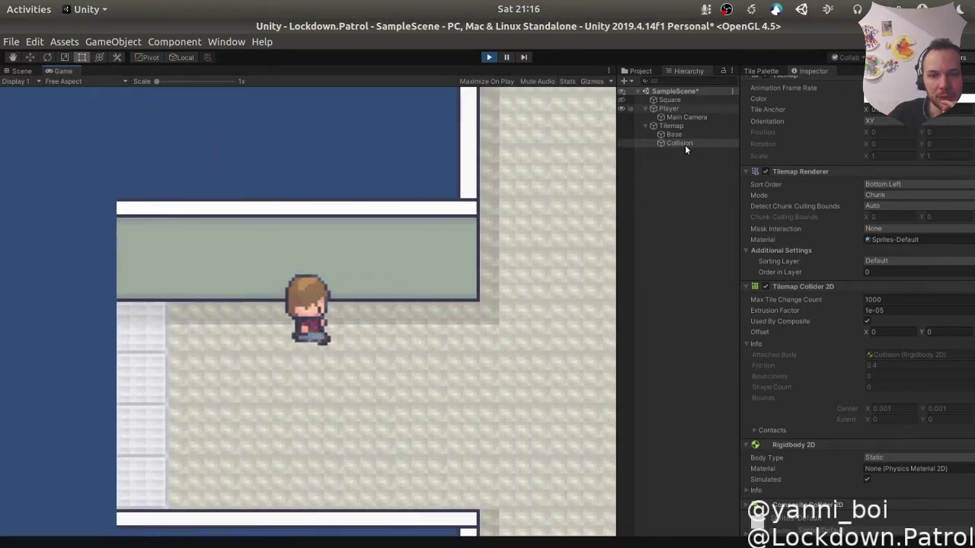
key("Up")
key("Left")
key("Down")
key("Down")
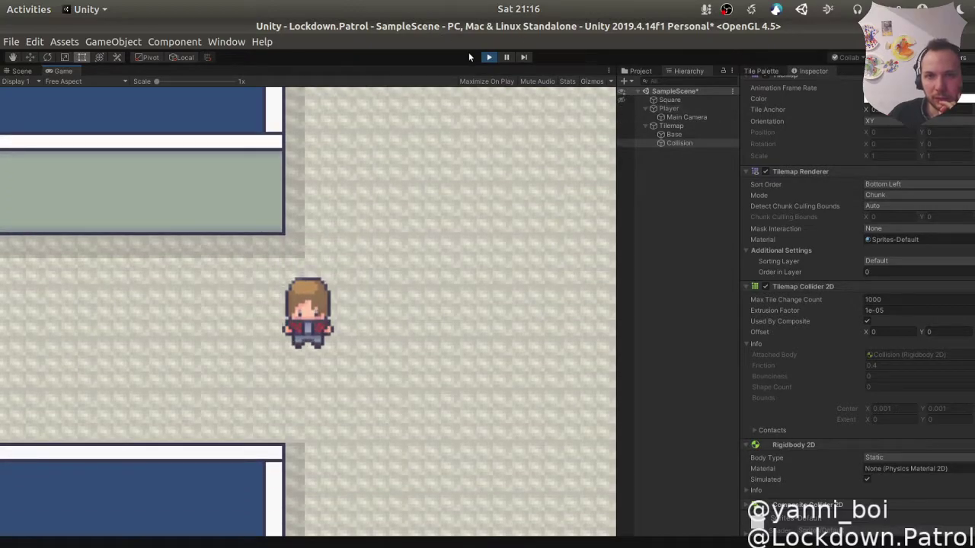
left_click(487, 60)
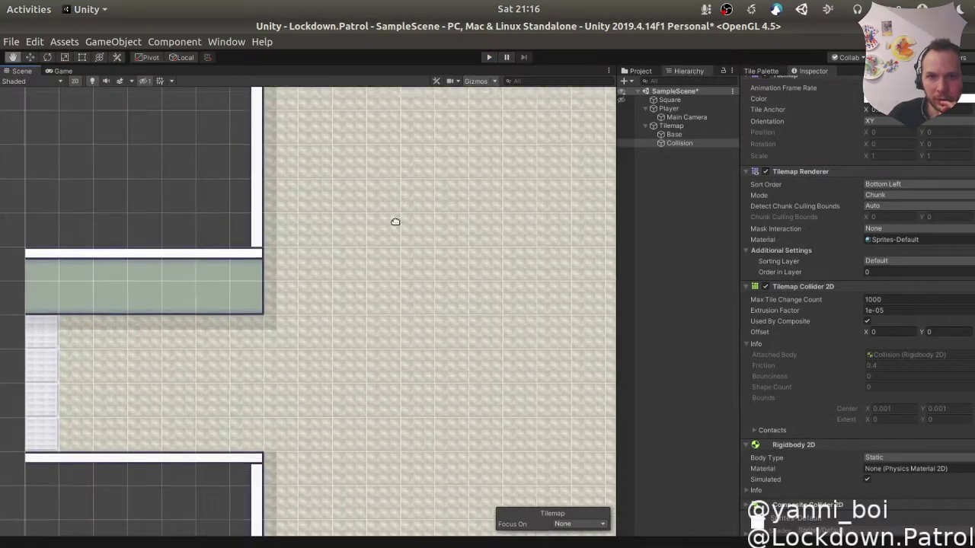
Step: Move the Player object down beside the left passage's opening, to about X -6.88, Y -21.9, and save the scene
scroll(395, 209, "up", 3)
key("Up")
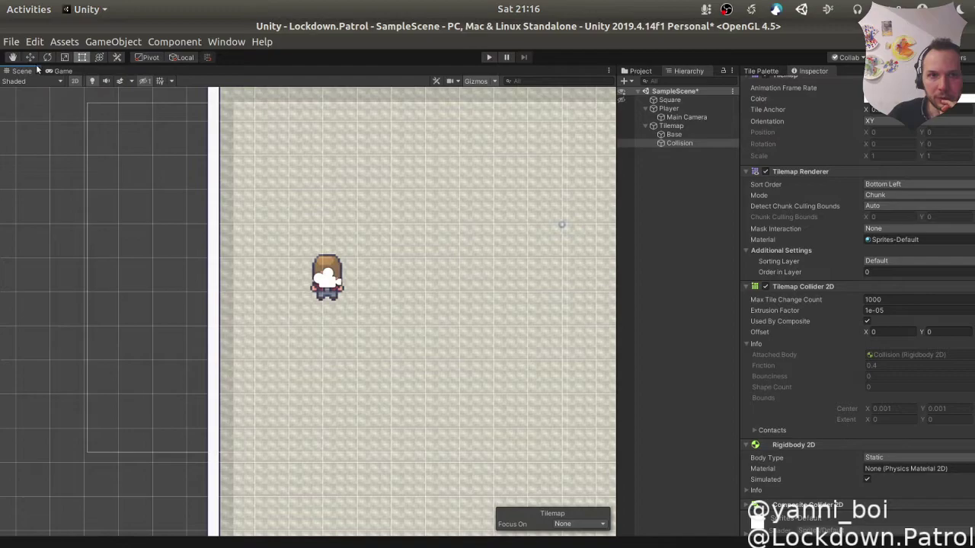
left_click(32, 58)
left_click(329, 271)
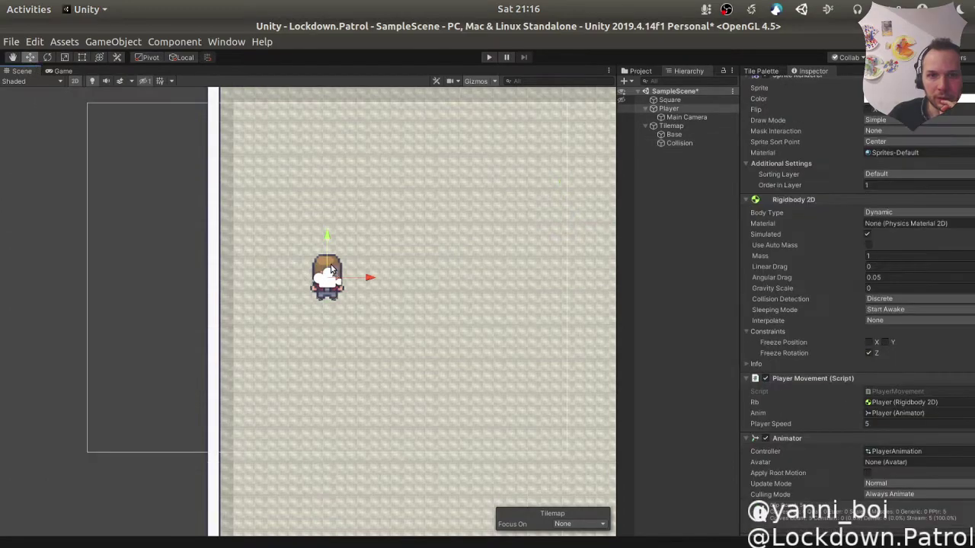
left_click_drag(323, 254, 360, 531)
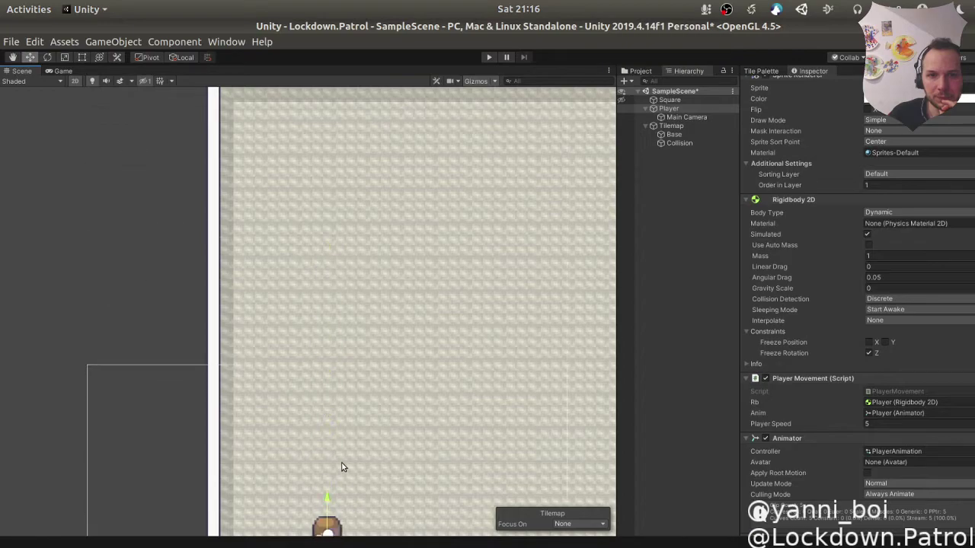
scroll(347, 465, "down", 1)
double_click(673, 126)
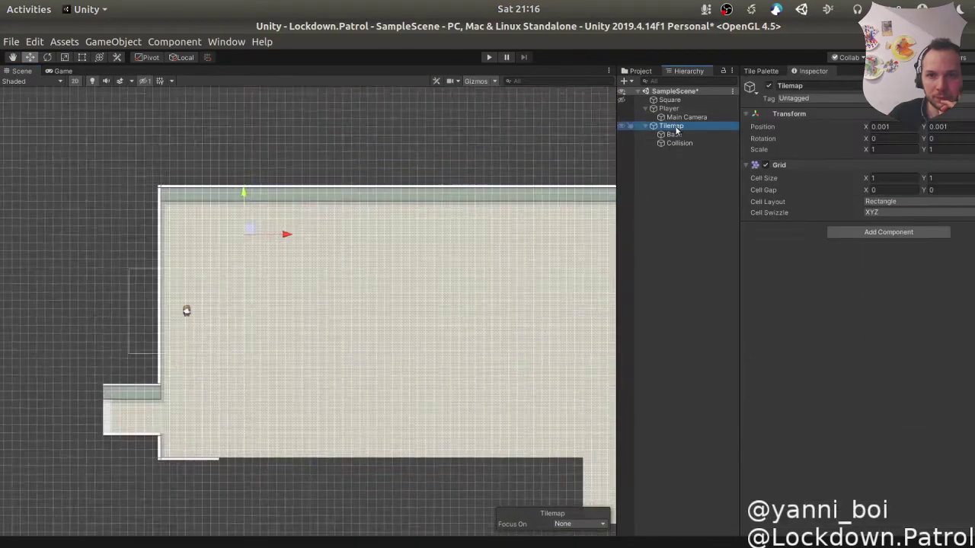
left_click(668, 108)
left_click_drag(170, 242, 161, 314)
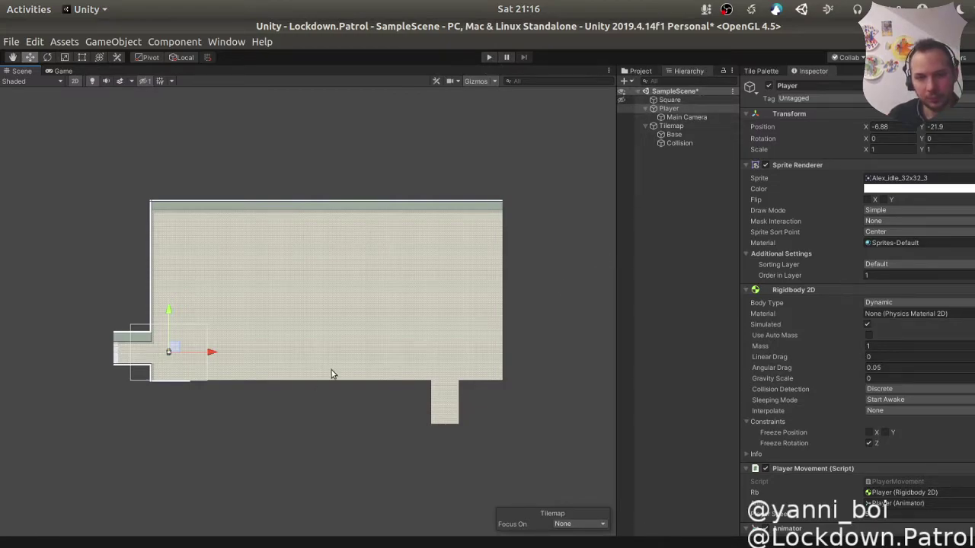
key("ctrl+s")
Step: Examine the passage area around the player and the supermarket reference image in Firefox, and return to Unity
scroll(128, 366, "up", 5)
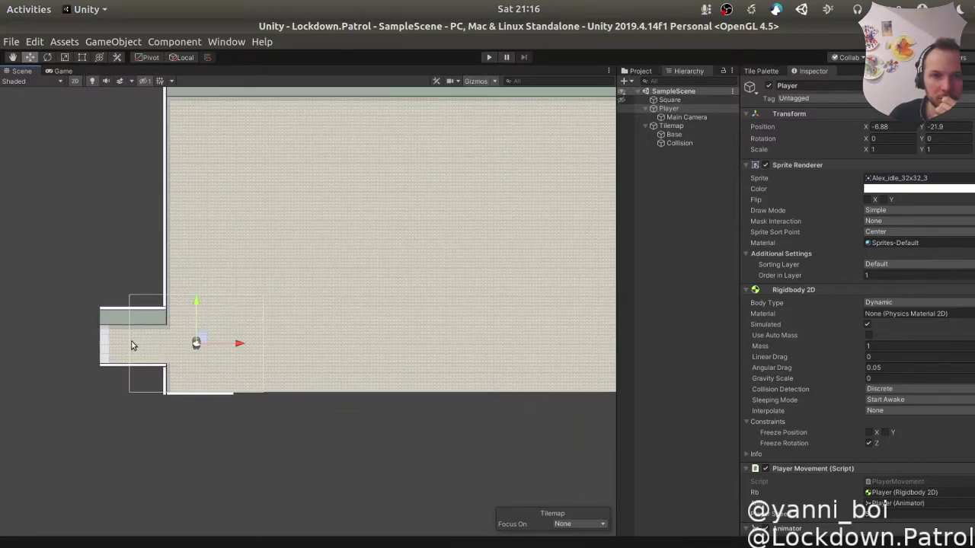
scroll(130, 344, "up", 6)
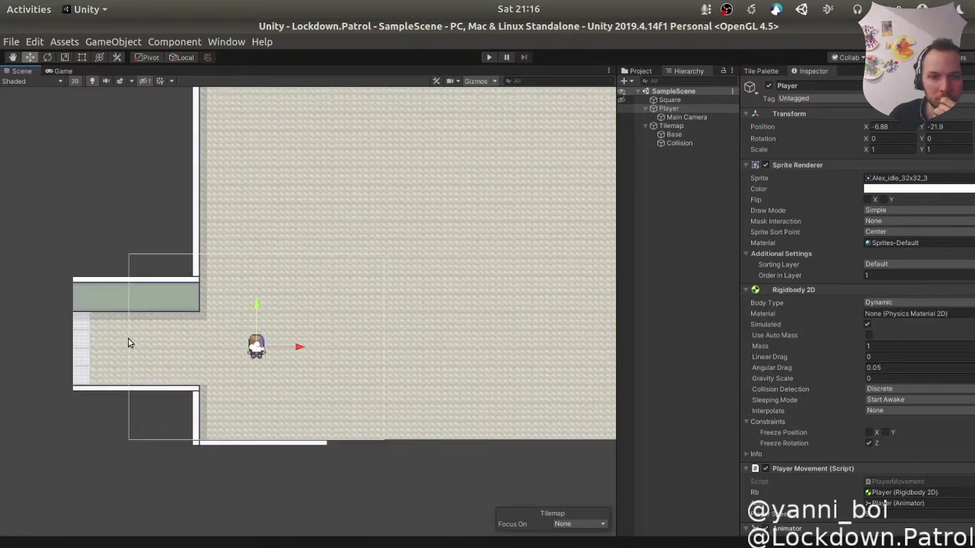
scroll(131, 343, "up", 6)
mouse_move(312, 328)
middle_mouse_down()
mouse_move(388, 354)
mouse_move(404, 330)
mouse_move(326, 315)
middle_mouse_up()
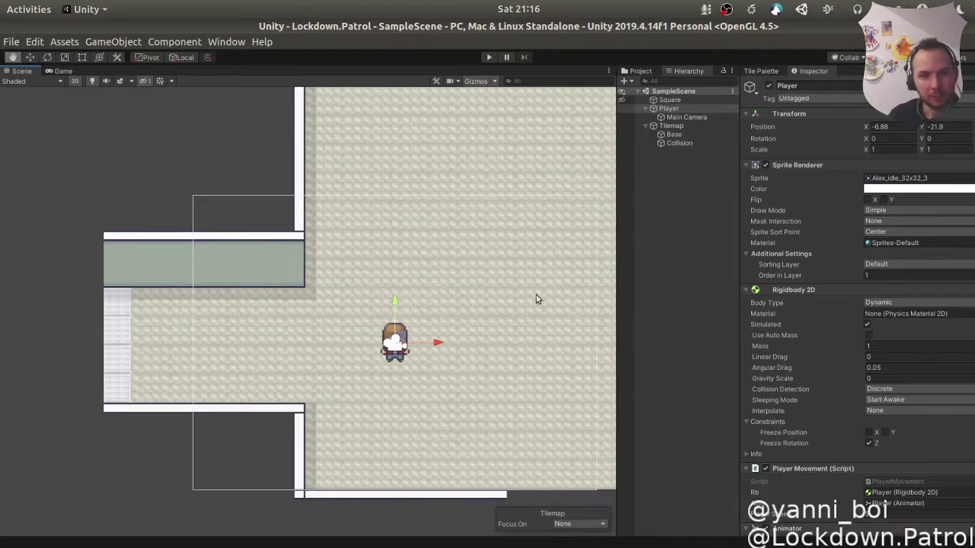
key("alt+Tab")
key("alt+Tab")
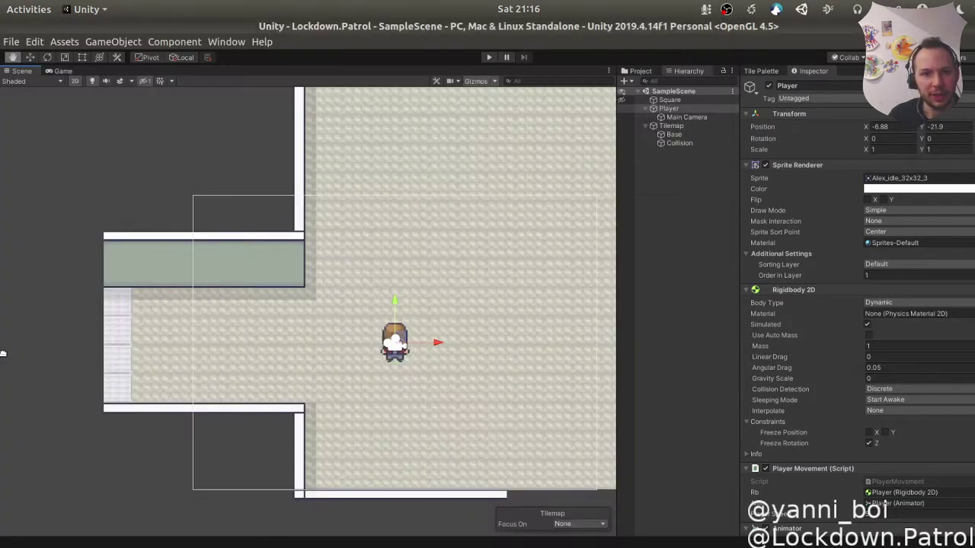
left_click(674, 134)
left_click(672, 126)
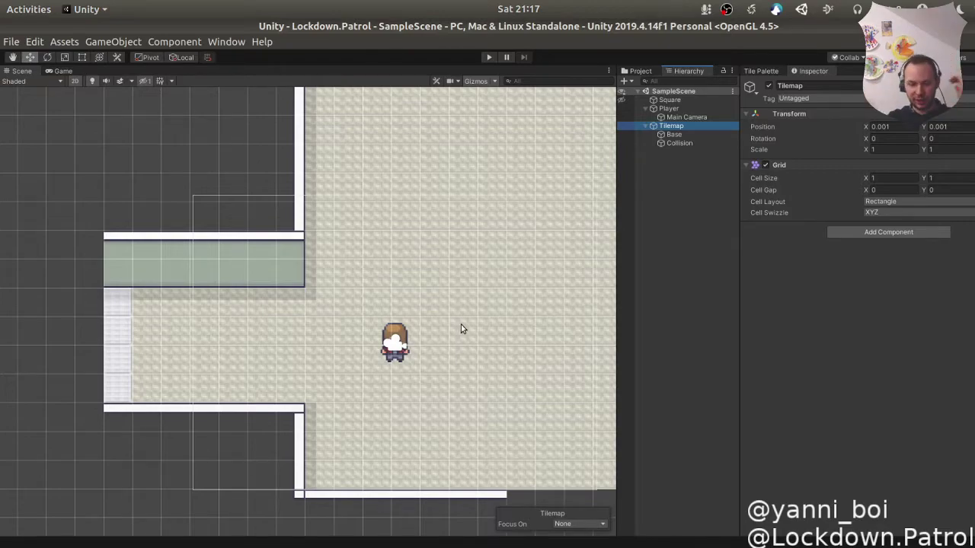
key("alt+Tab")
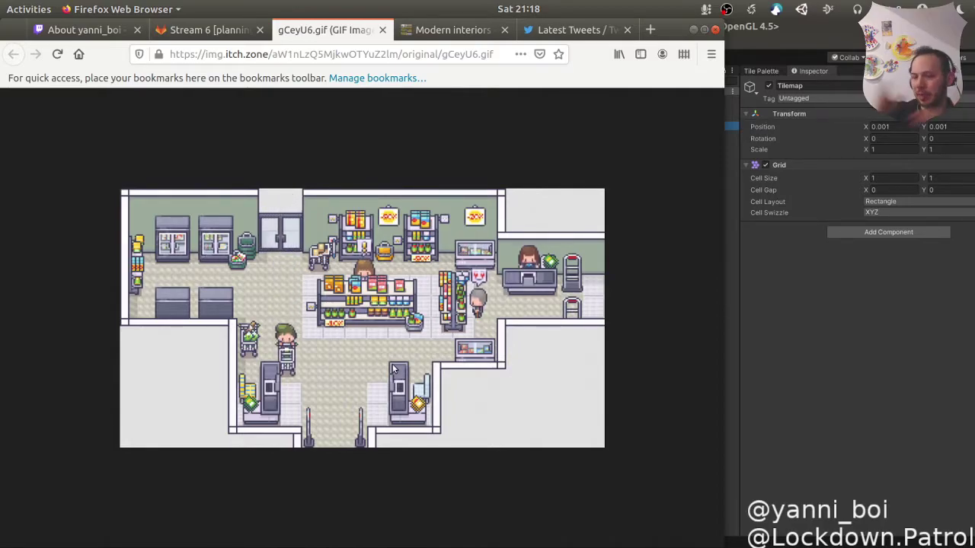
left_click(865, 373)
key("w")
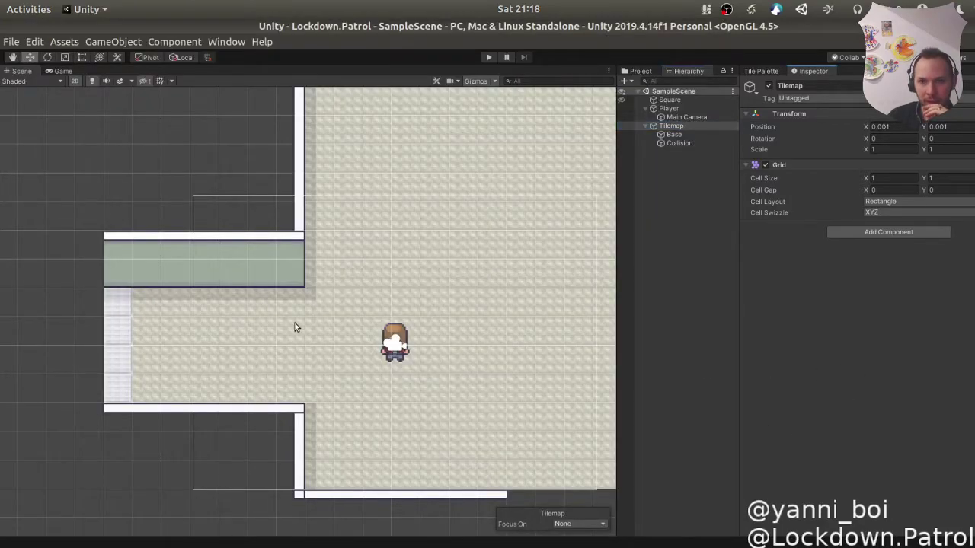
Step: Add a new tilemap named Objects under the Tilemap grid and place it between Base and Collision
right_click(676, 125)
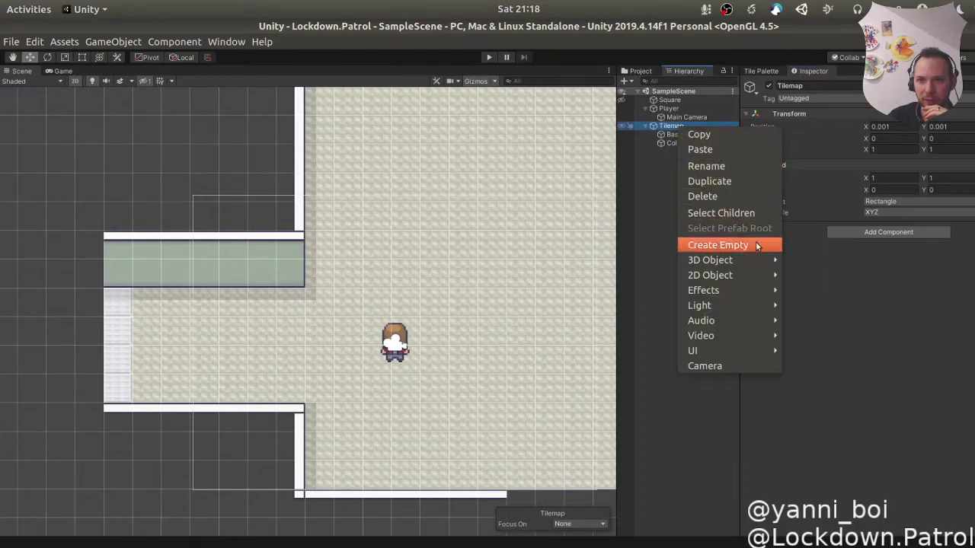
mouse_move(750, 272)
left_click(796, 309)
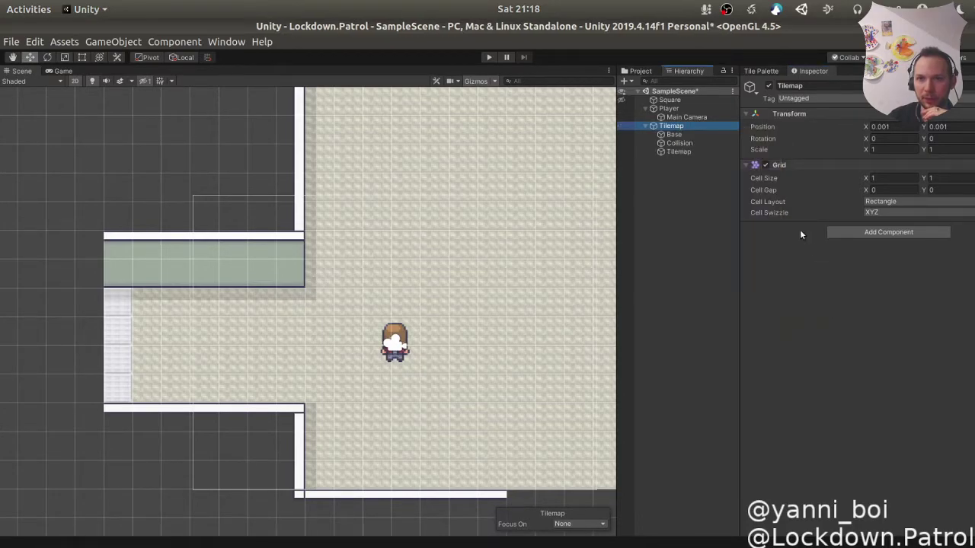
left_click(689, 152)
left_click(809, 86)
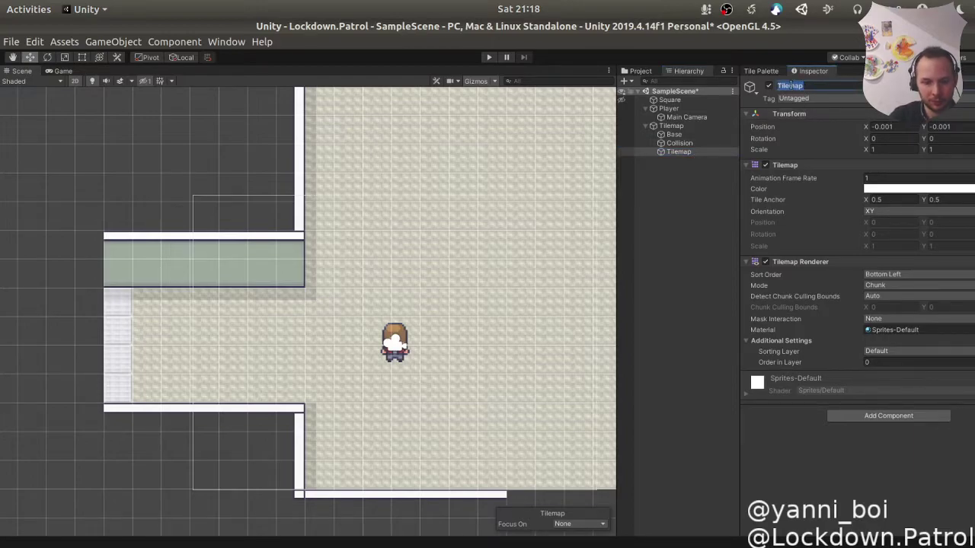
type("Objects")
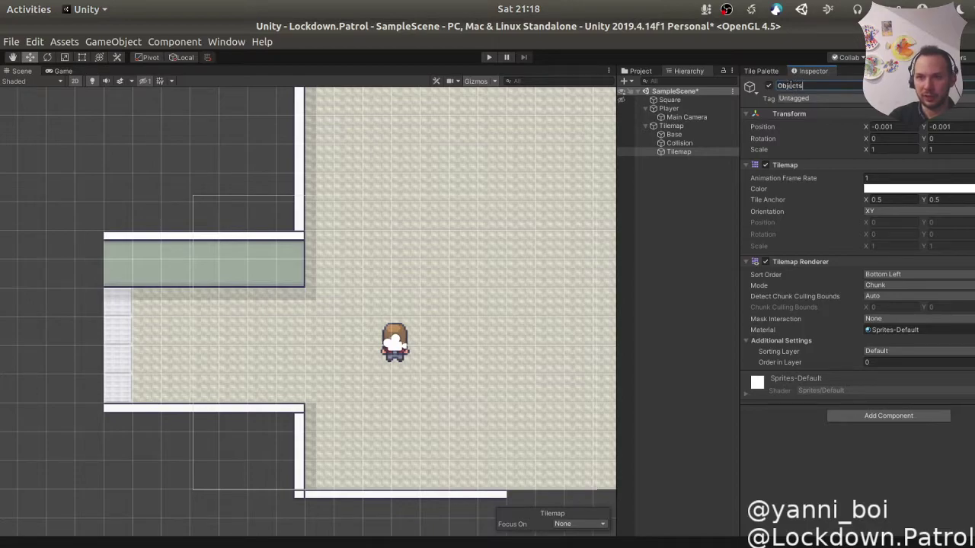
key("Return")
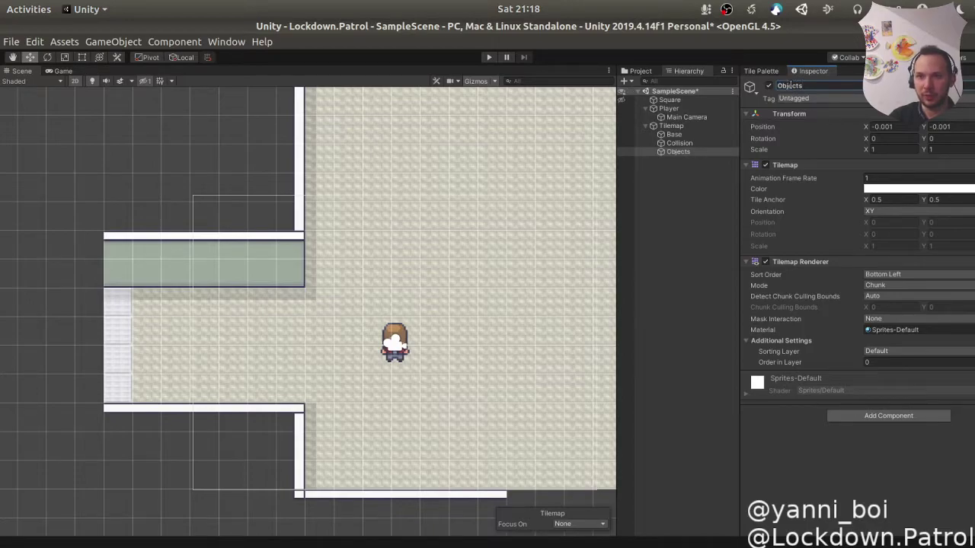
left_click_drag(669, 152, 676, 143)
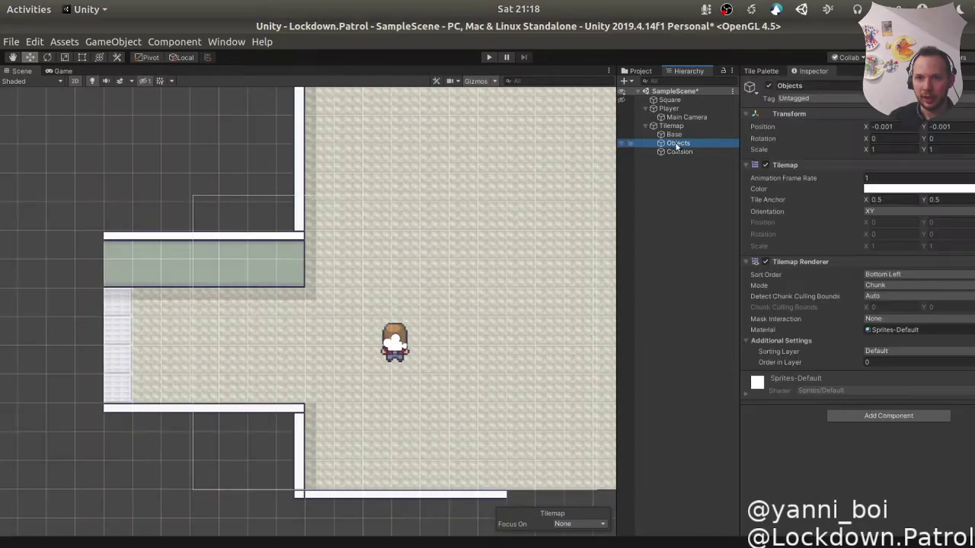
Step: Paint the red-topped gate object from the Objects palette at the left passage's entrance, once against the upper wall and once against the lower wall
left_click(761, 71)
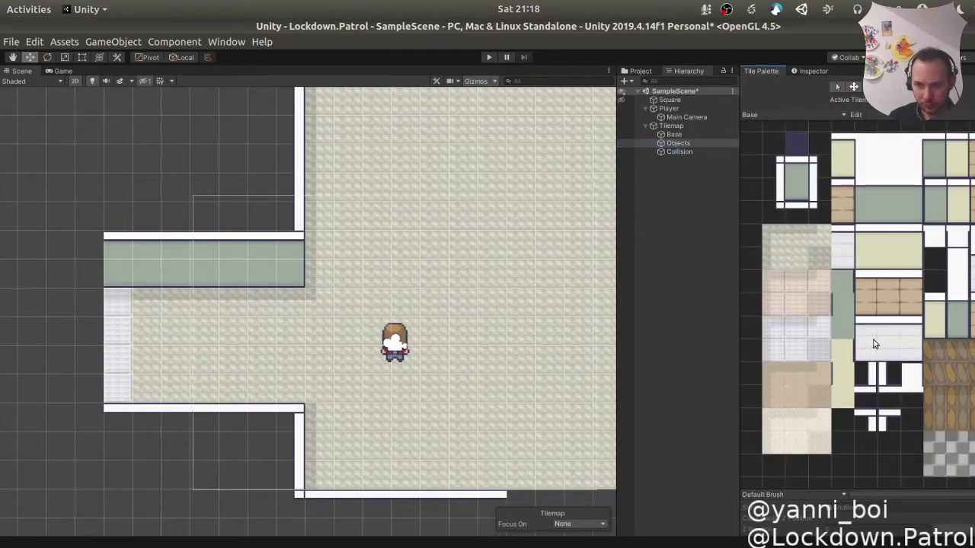
left_click(808, 114)
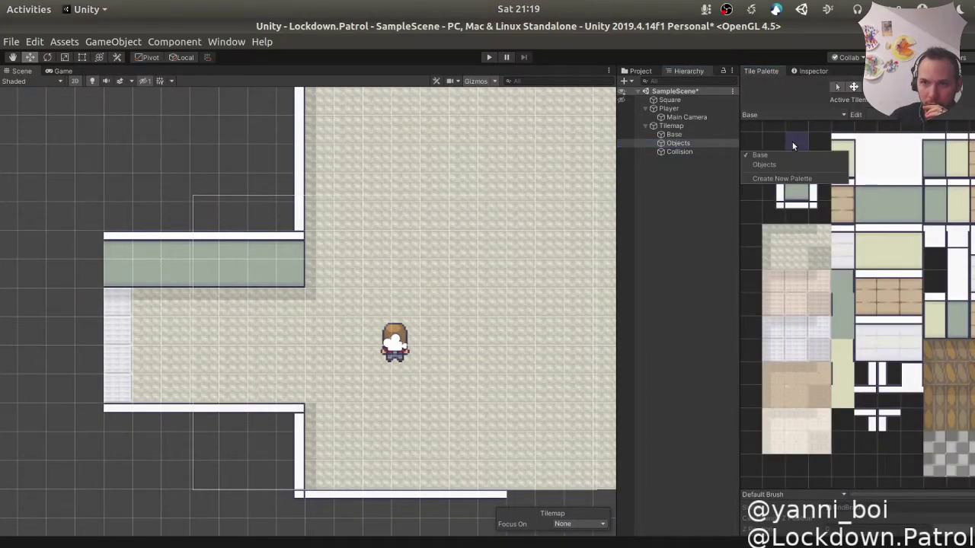
left_click(778, 160)
scroll(884, 290, "up", 5)
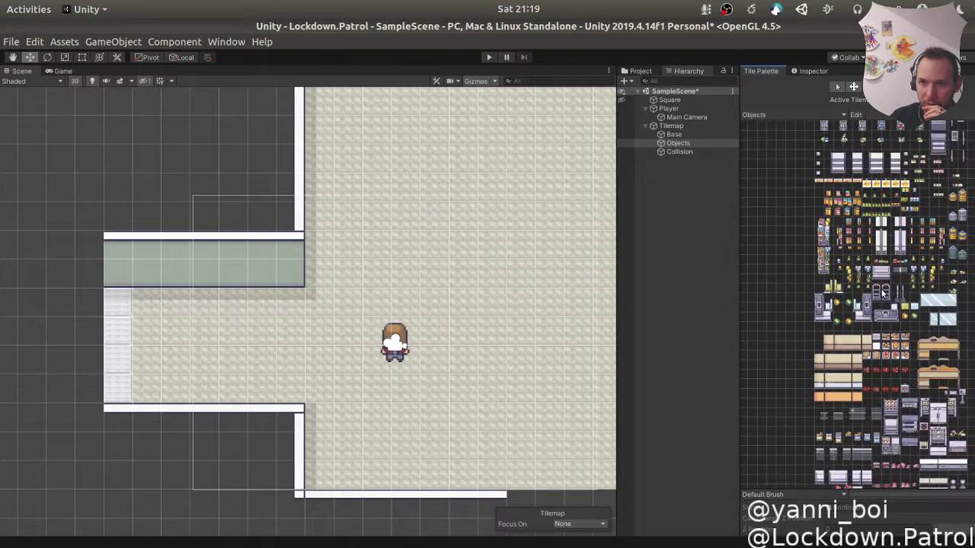
scroll(884, 290, "up", 6)
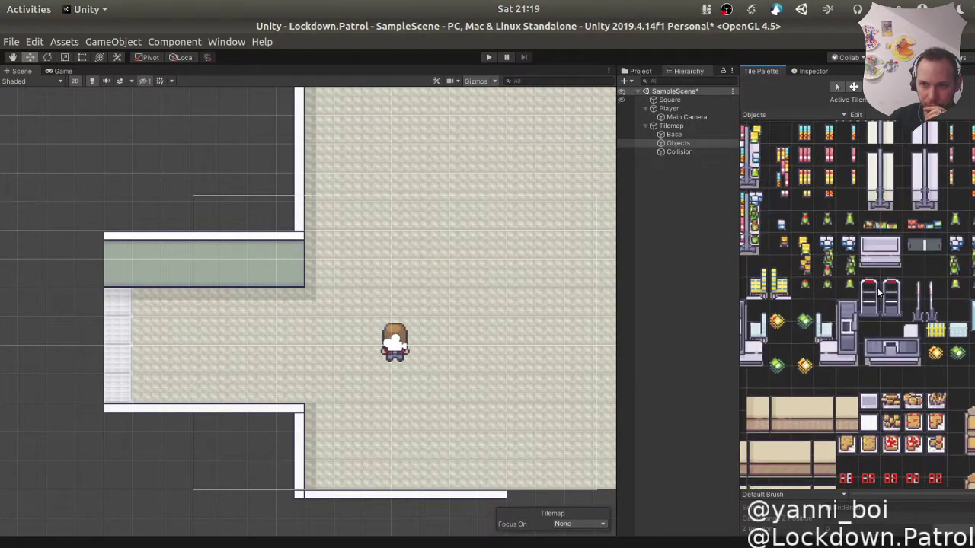
scroll(876, 292, "up", 1)
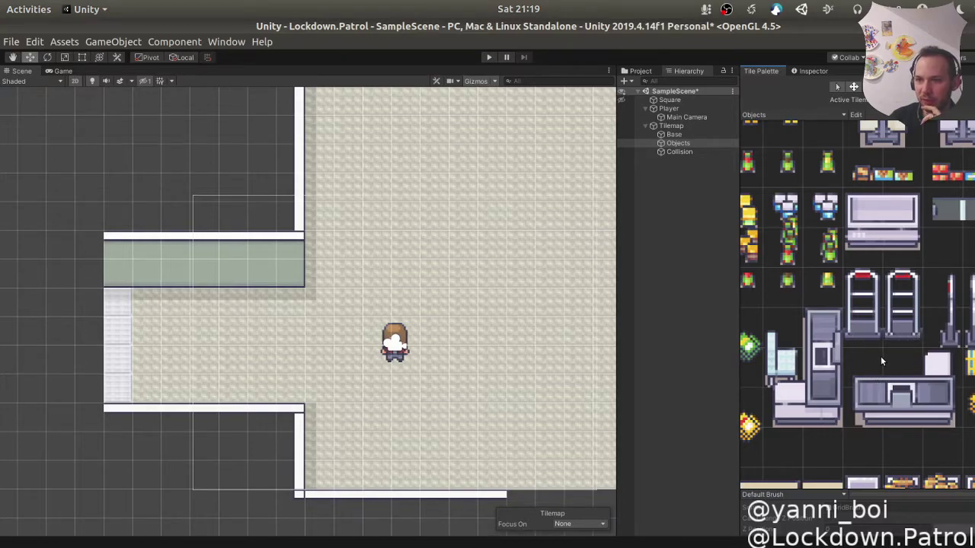
left_click(867, 299)
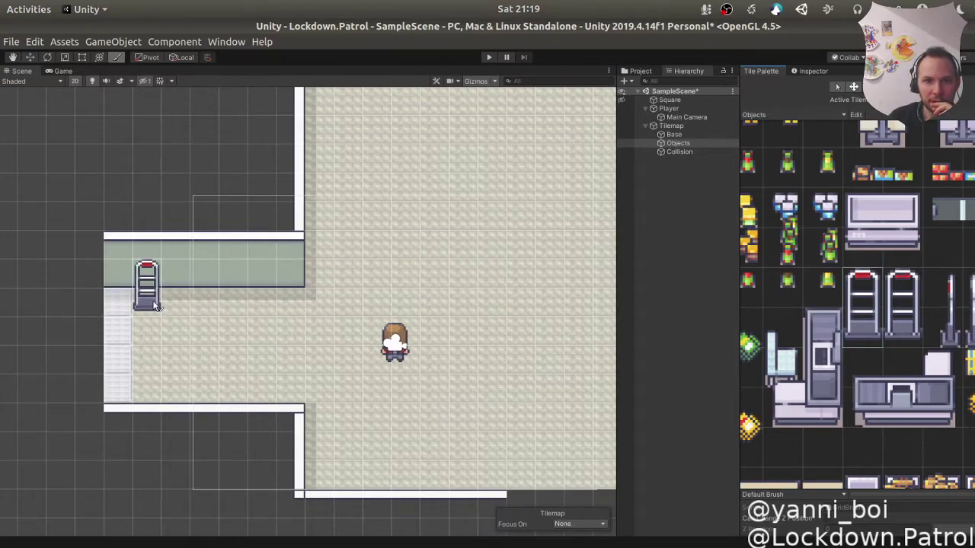
left_click(120, 318)
key("ctrl+z")
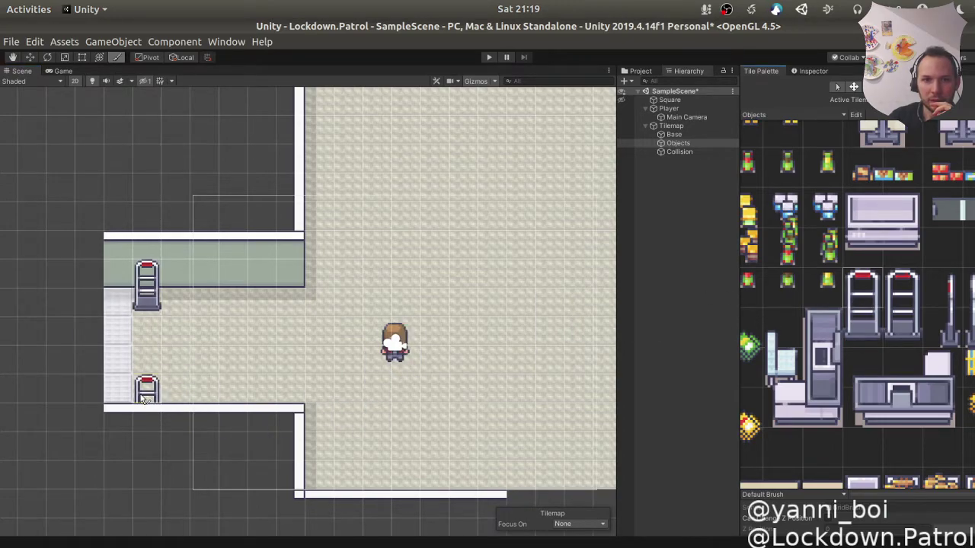
left_click(143, 401)
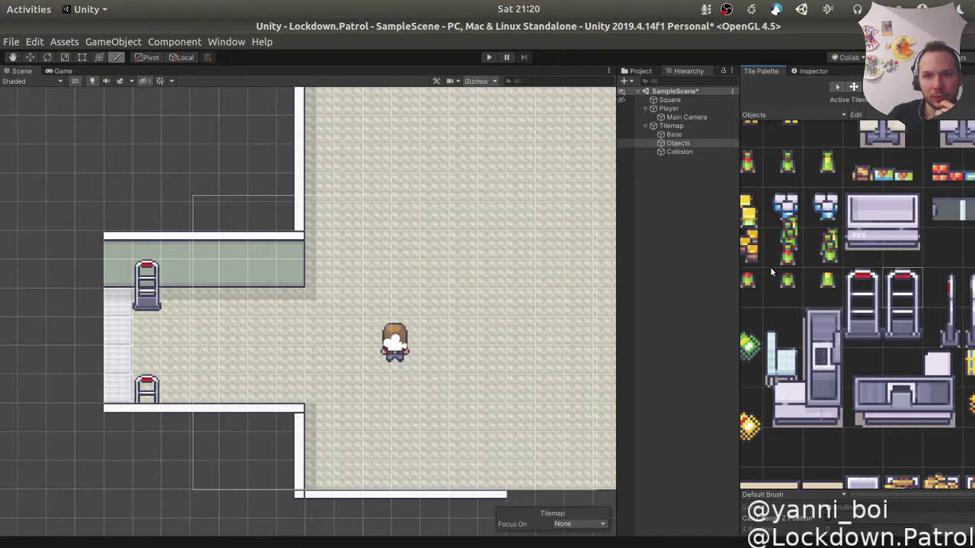
Step: Run the game, walk the player left into the passage to check the painted gates, and stop the game
left_click(485, 58)
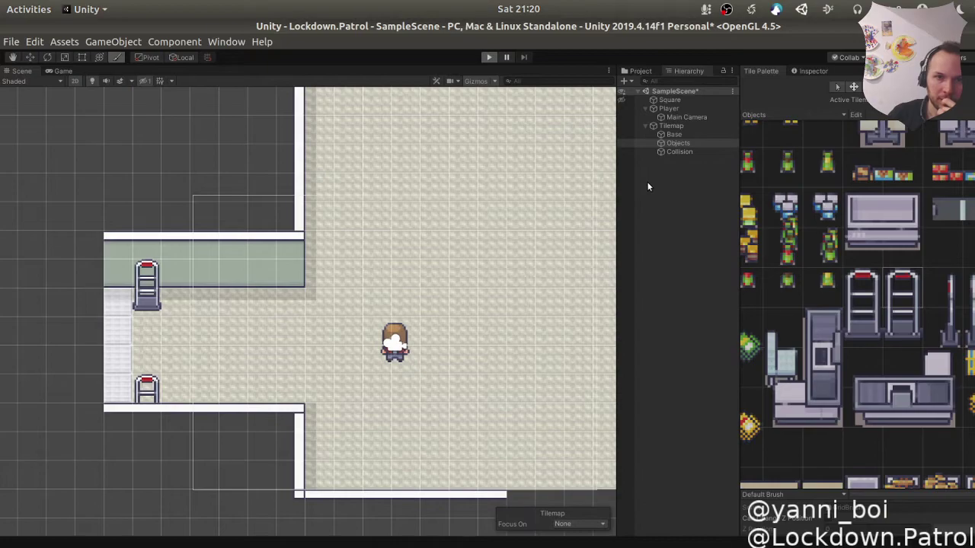
key("Left")
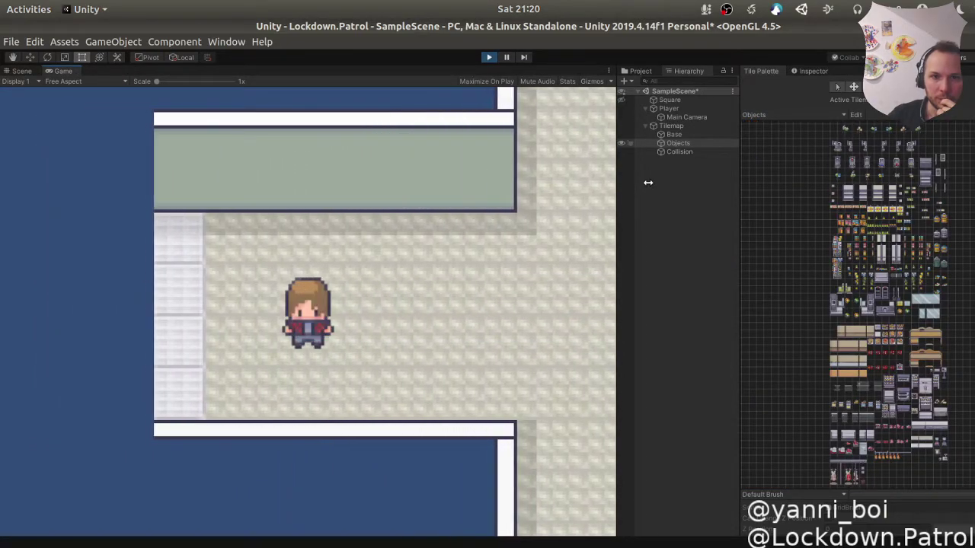
left_click(489, 57)
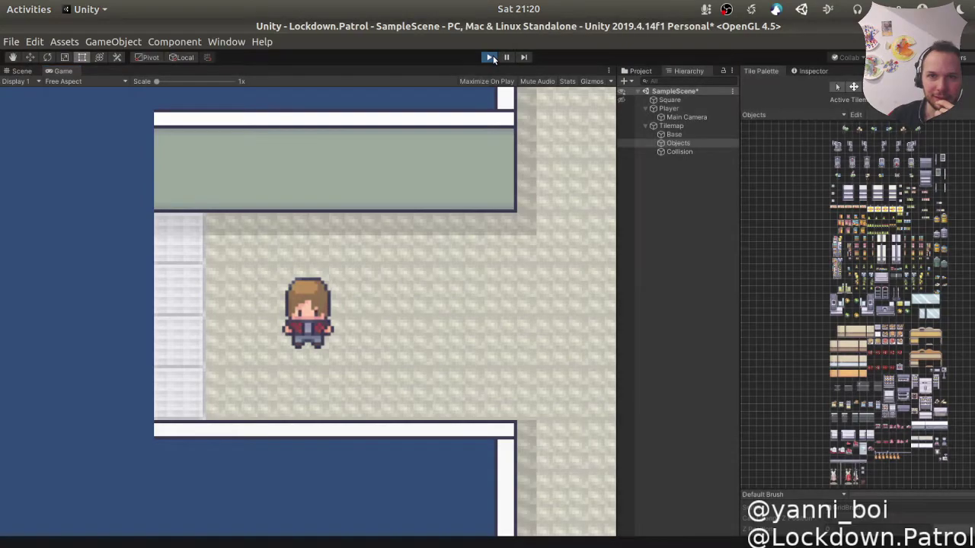
Step: Set the Objects tilemap renderer's Order in Layer to 1
left_click(680, 143)
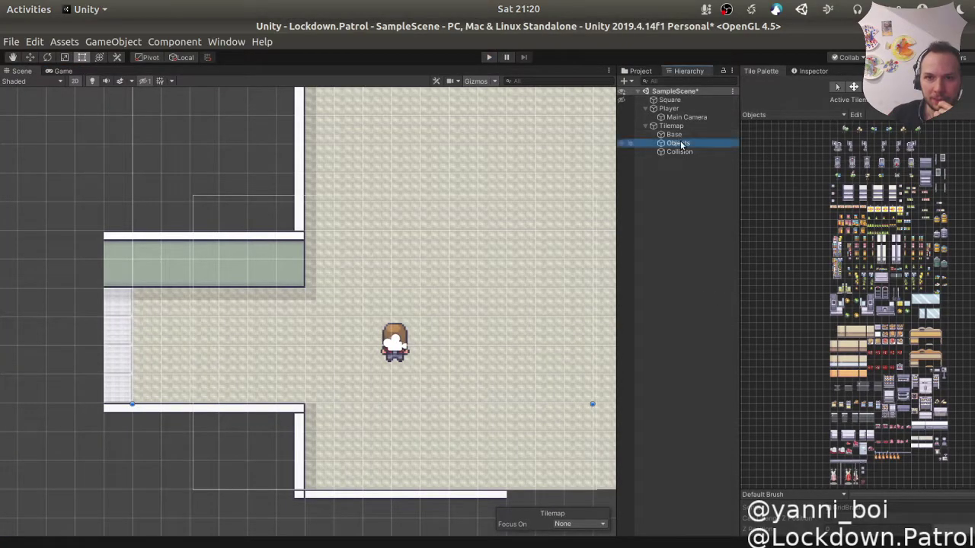
left_click(807, 70)
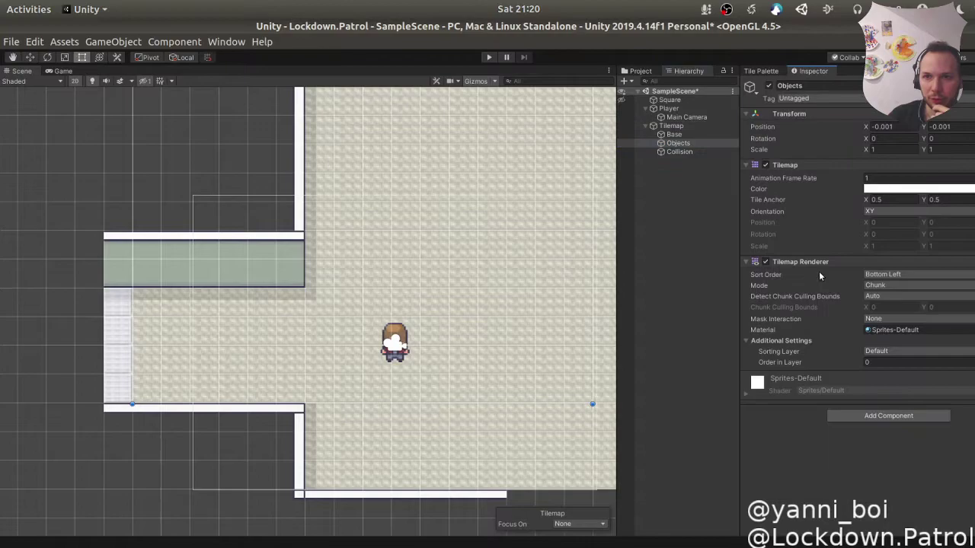
left_click(878, 362)
type("1")
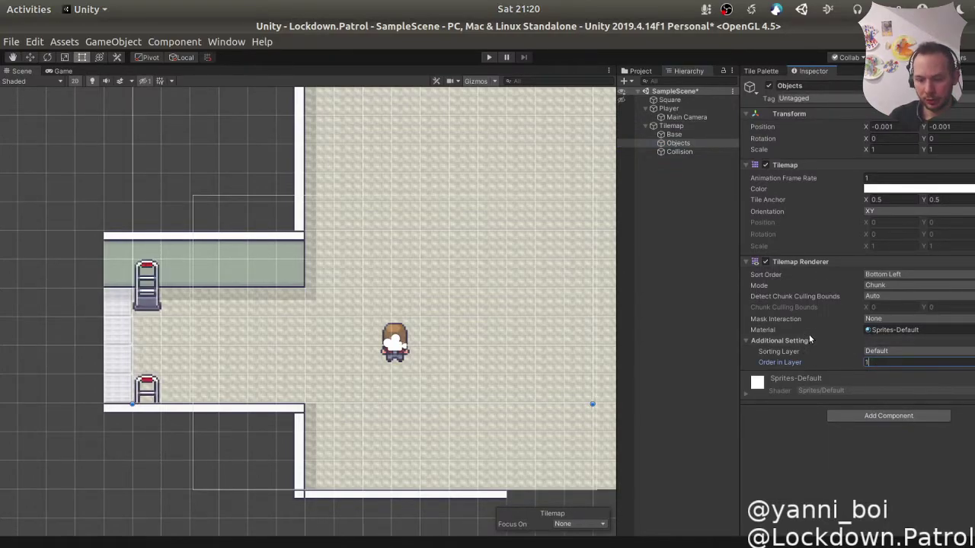
Step: Run the game, walk the player repeatedly across the upper and lower gates to check the drawing order, and stop the game
left_click(488, 57)
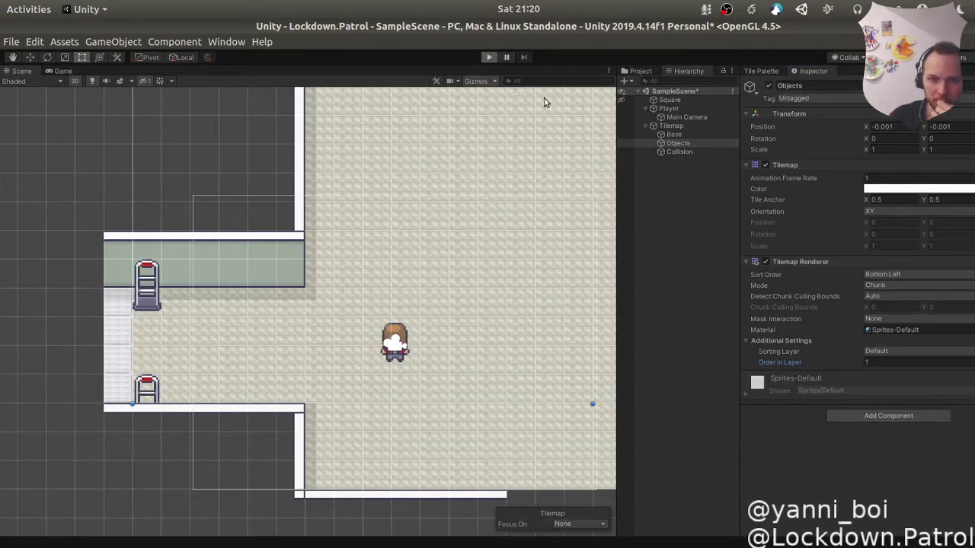
key("Left")
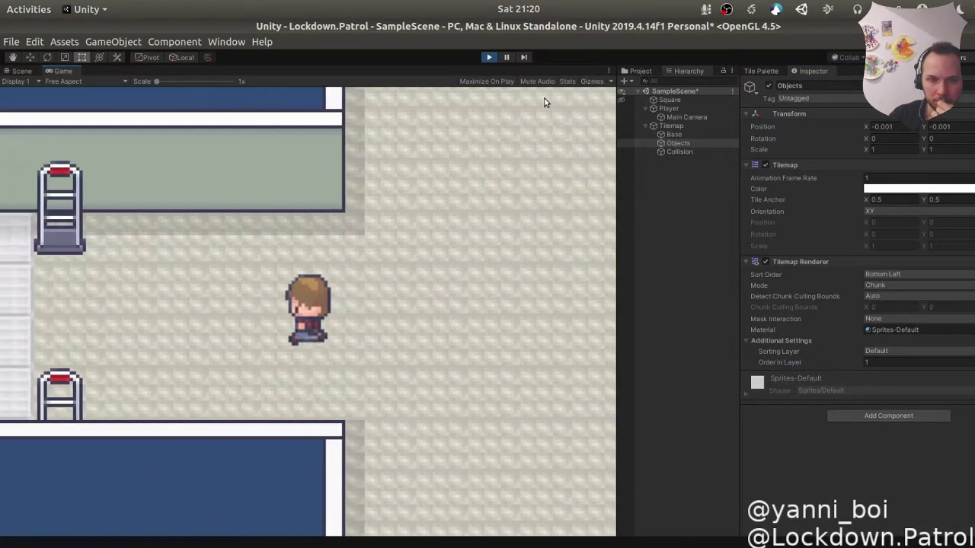
key("Up")
key("Left")
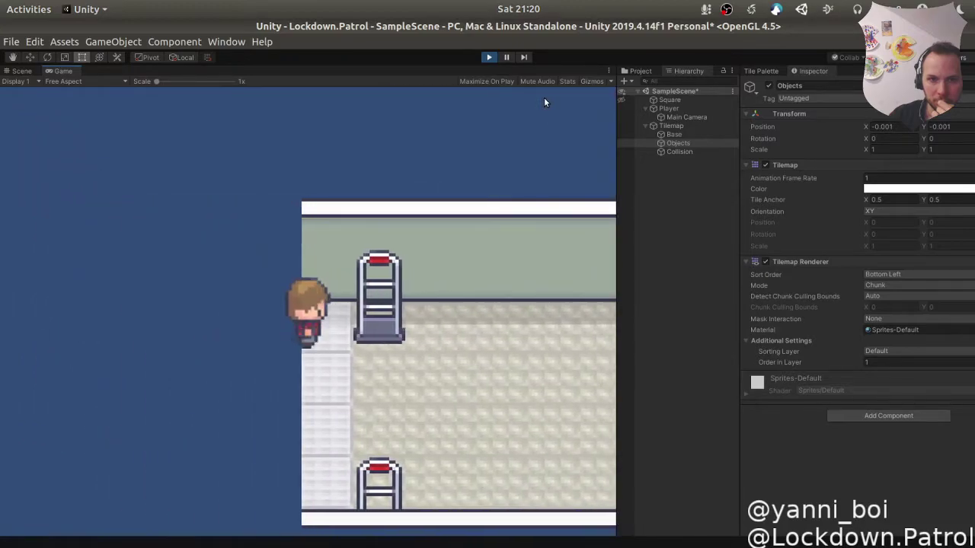
key("Down")
key("Up")
key("Left")
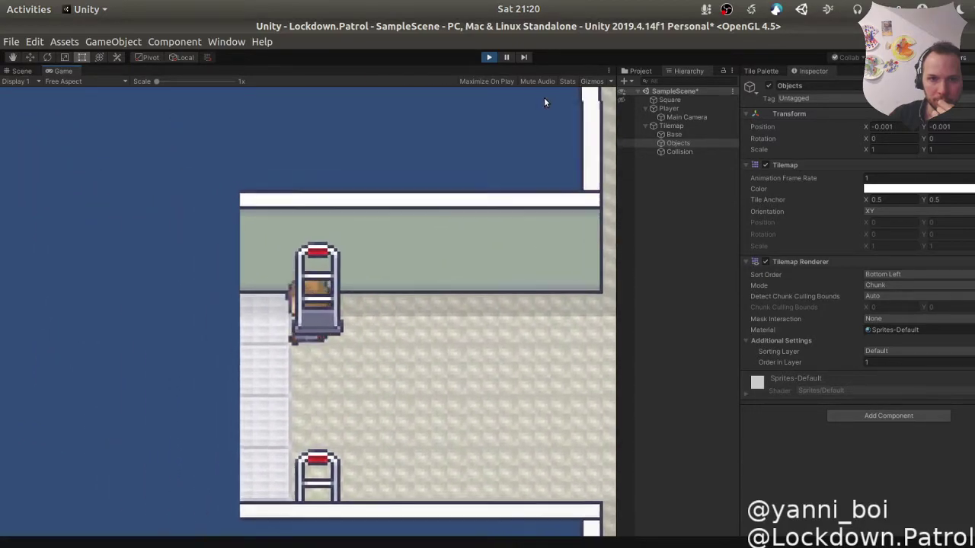
key("Down")
key("Up")
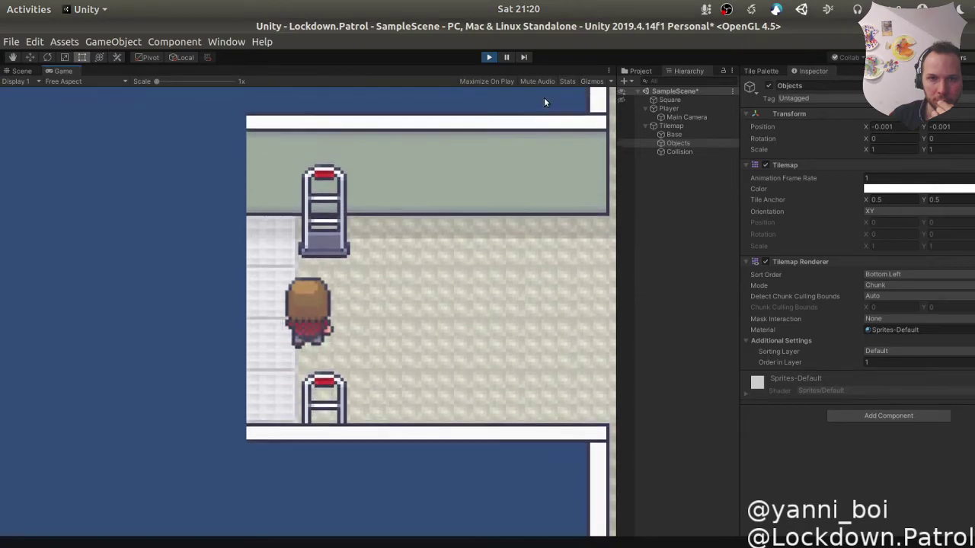
key("Down")
key("Up")
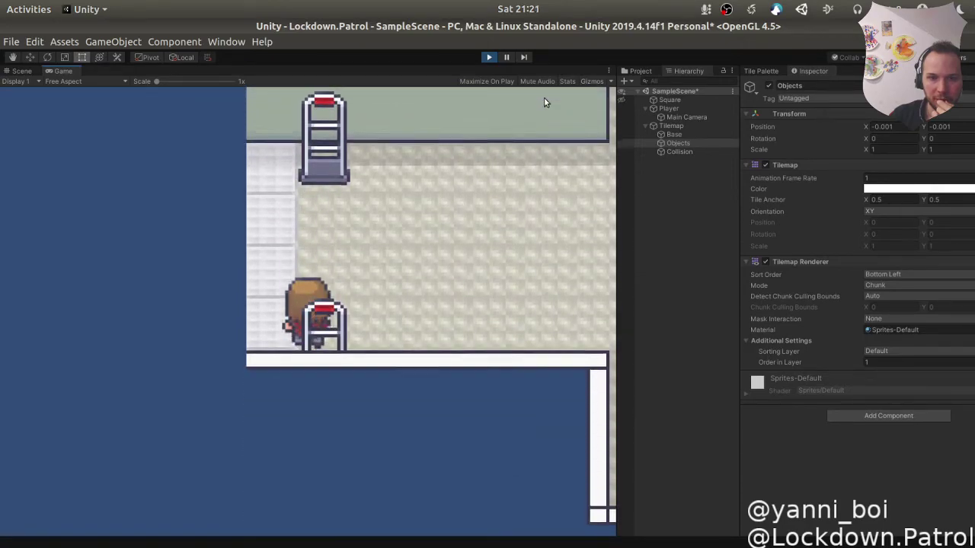
key("Up")
key("Down")
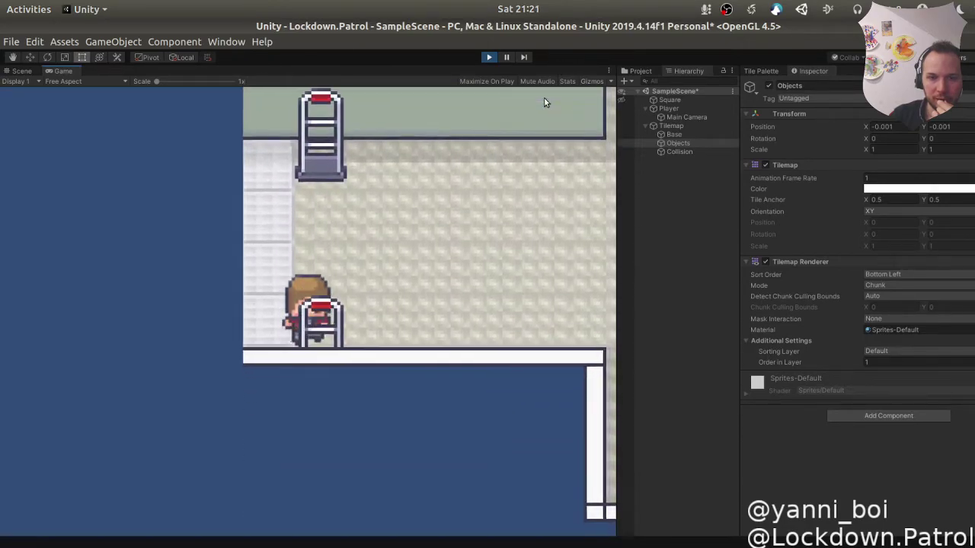
key("Right")
key("Up")
key("Left")
key("Down")
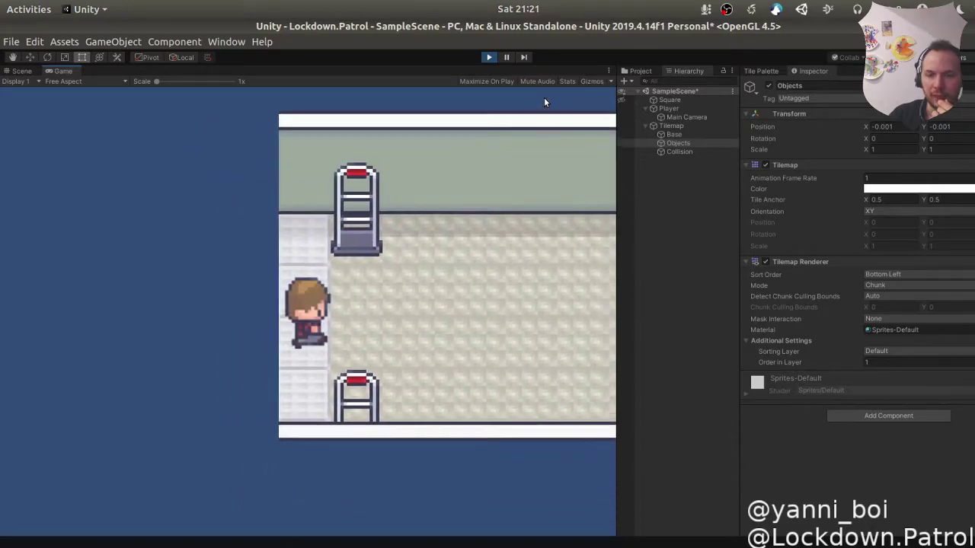
key("Right")
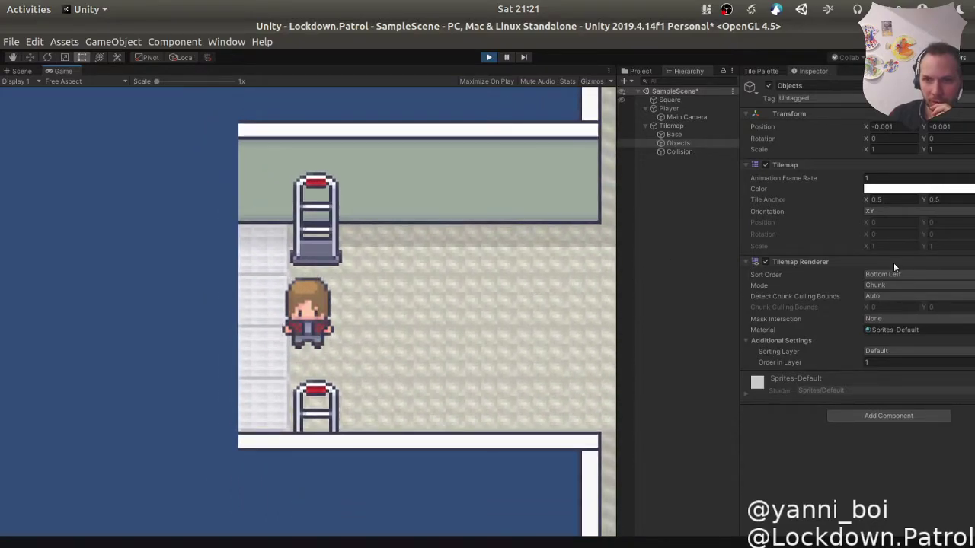
left_click(490, 58)
Step: Set the Player sprite renderer's Order in Layer to 2
left_click(680, 111)
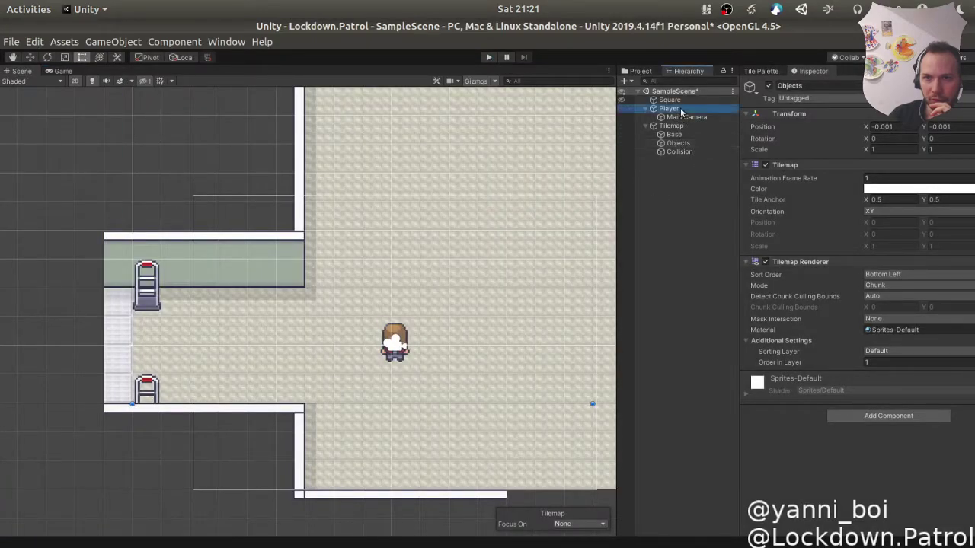
scroll(792, 239, "down", 5)
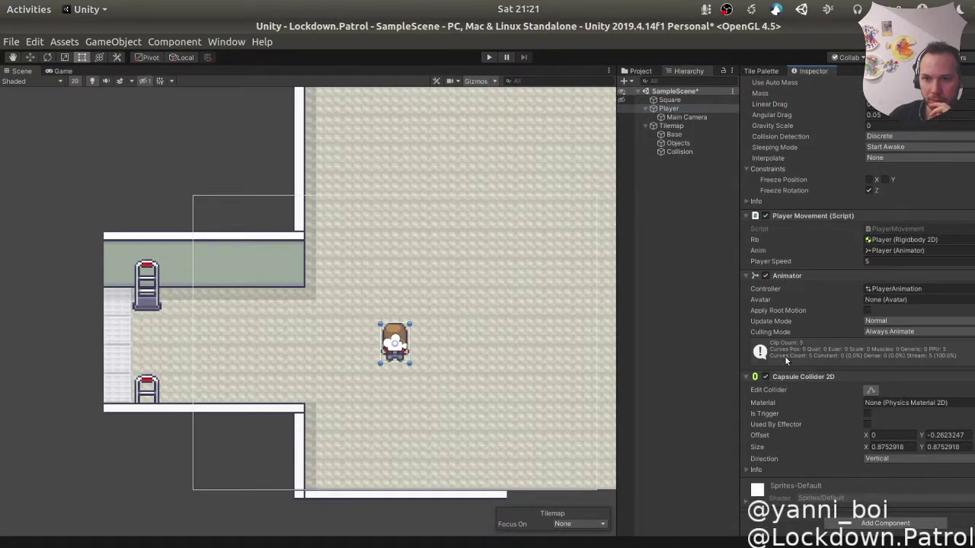
scroll(790, 257, "up", 4)
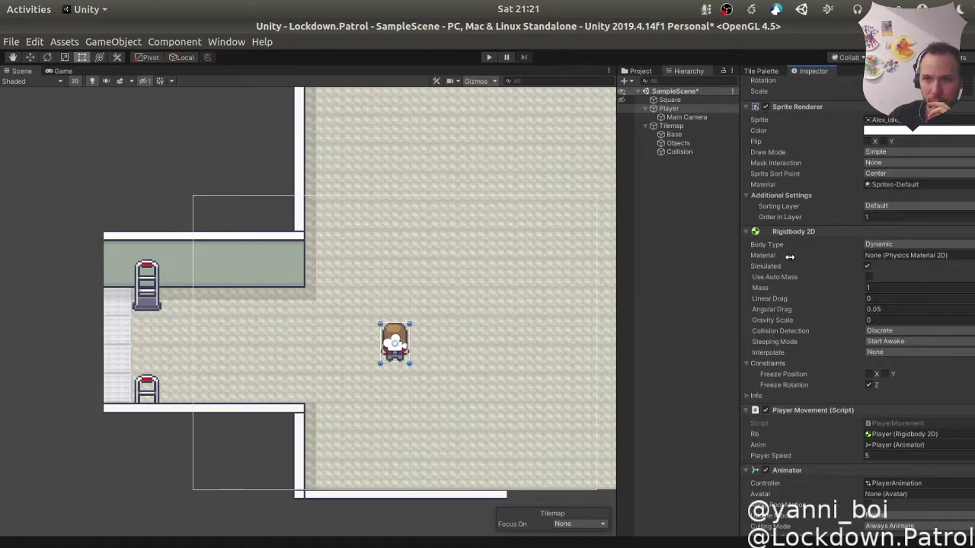
left_click(861, 216)
type("2")
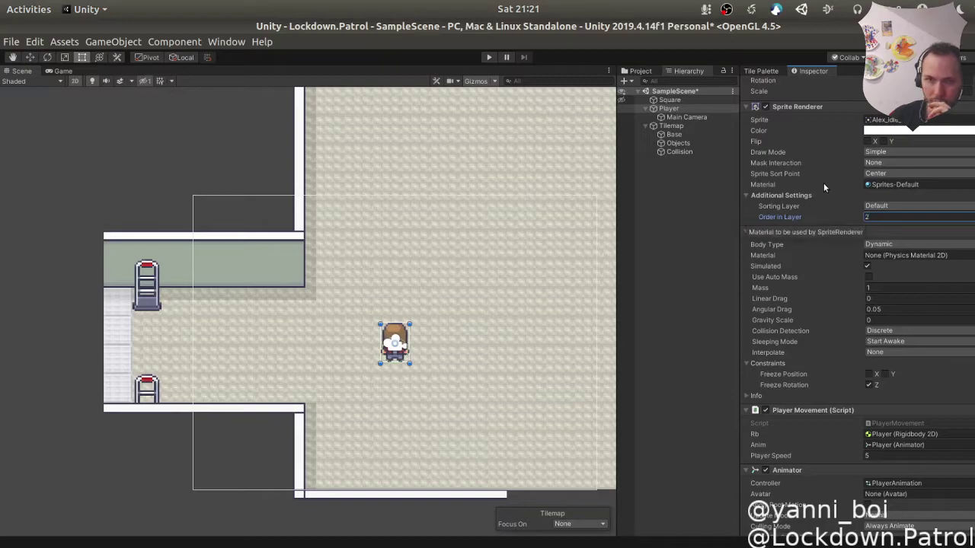
Step: Run the game, walk the player over both entrance gates from several sides to check the layering, and stop the game
left_click(488, 57)
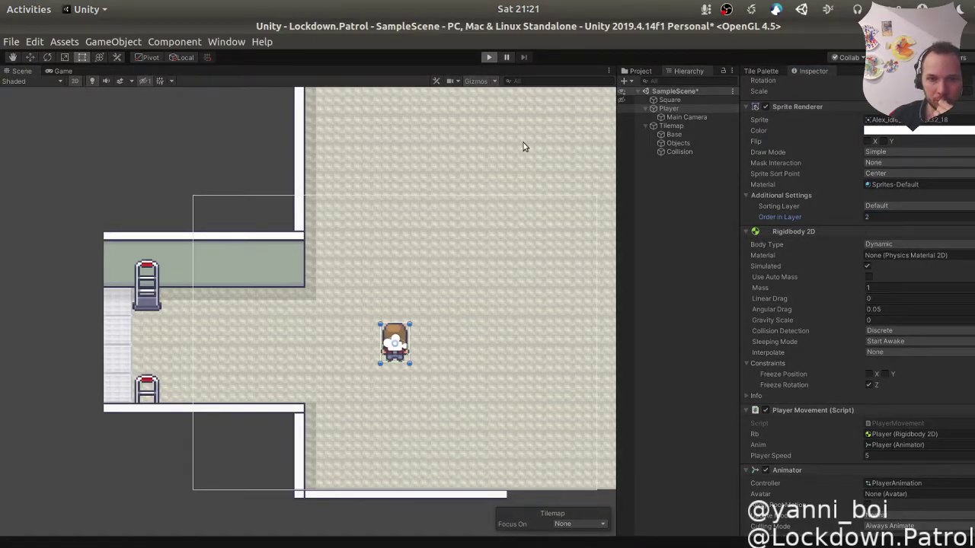
key("Left")
key("Up")
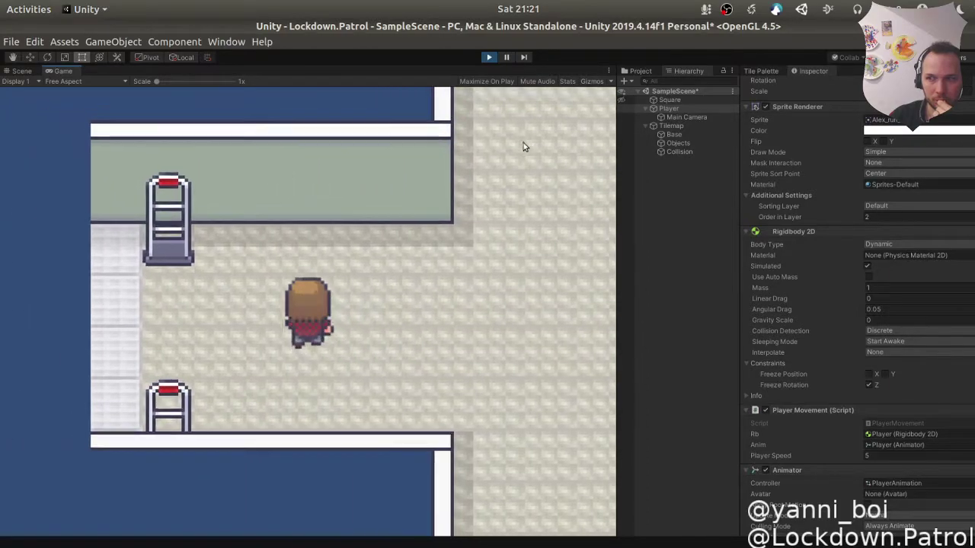
key("Down")
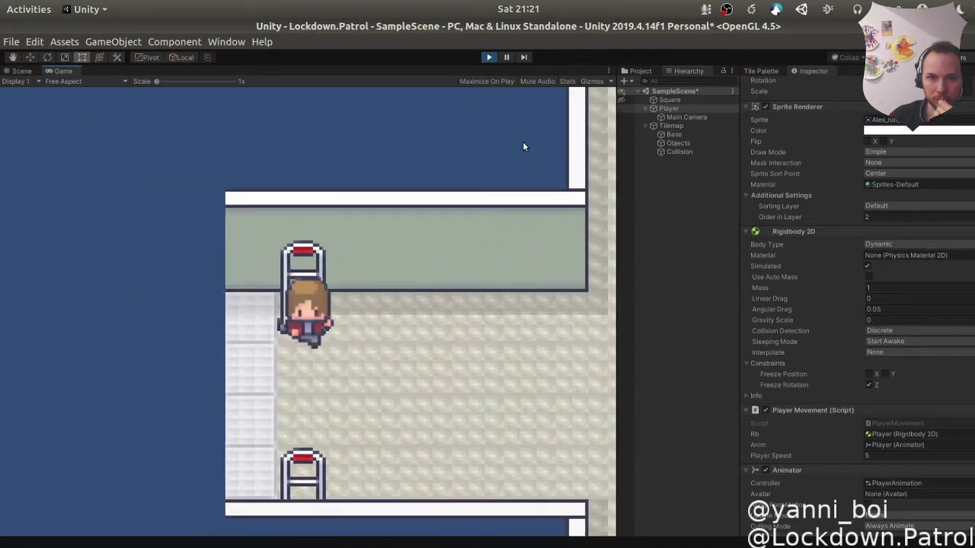
key("Up")
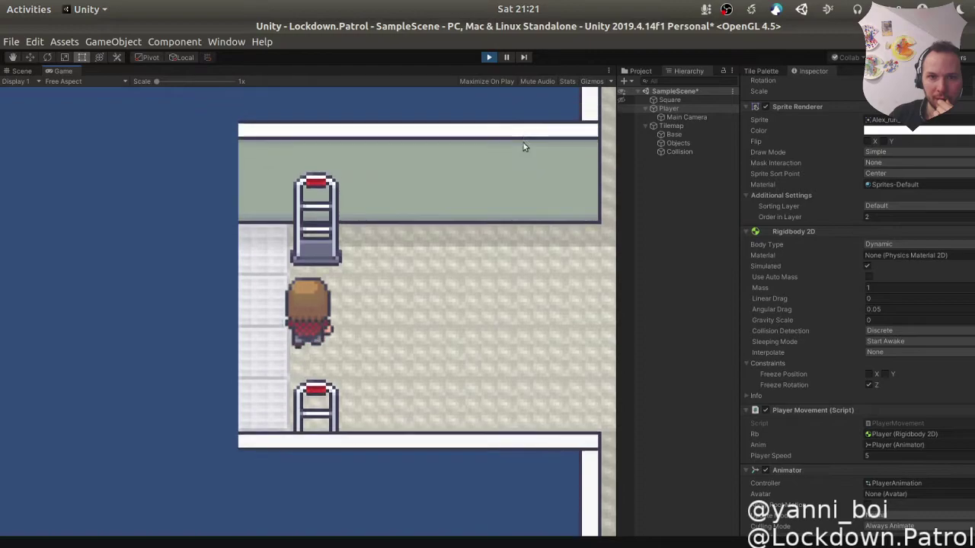
key("Down")
key("Up")
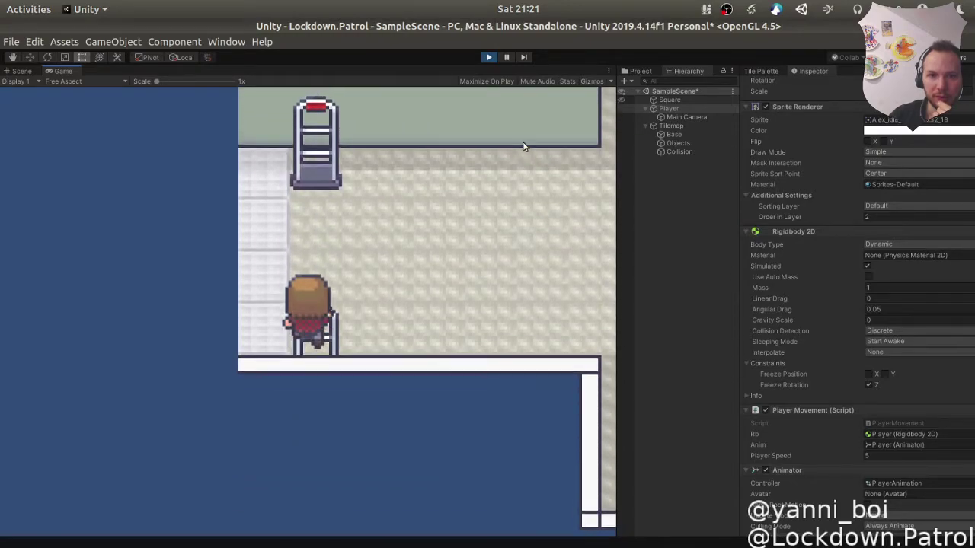
key("Left")
key("Right")
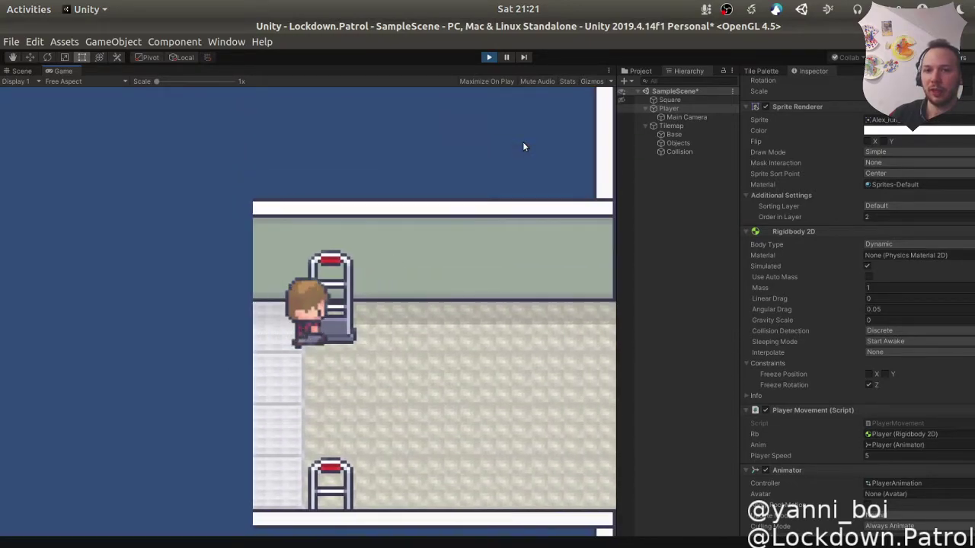
key("Left")
key("Down")
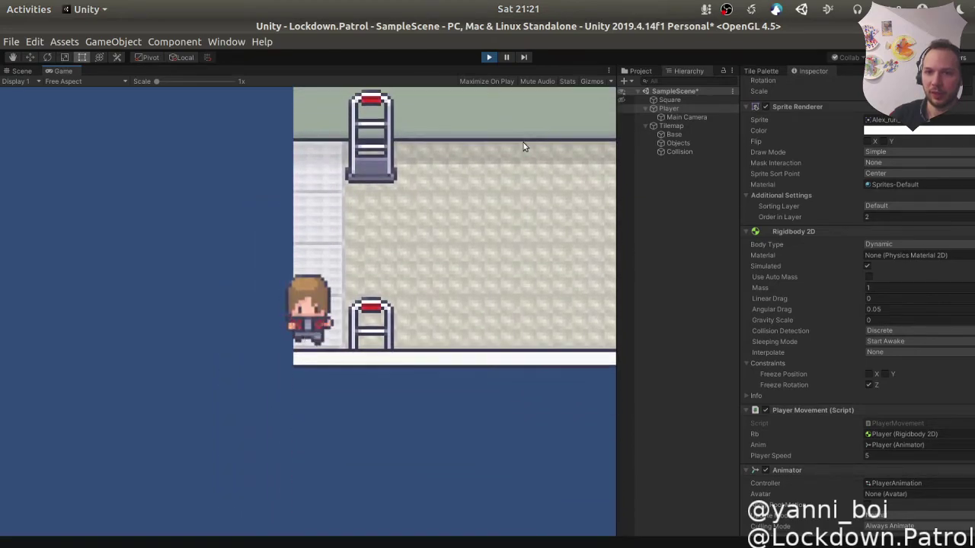
key("Right")
key("Left")
key("Up")
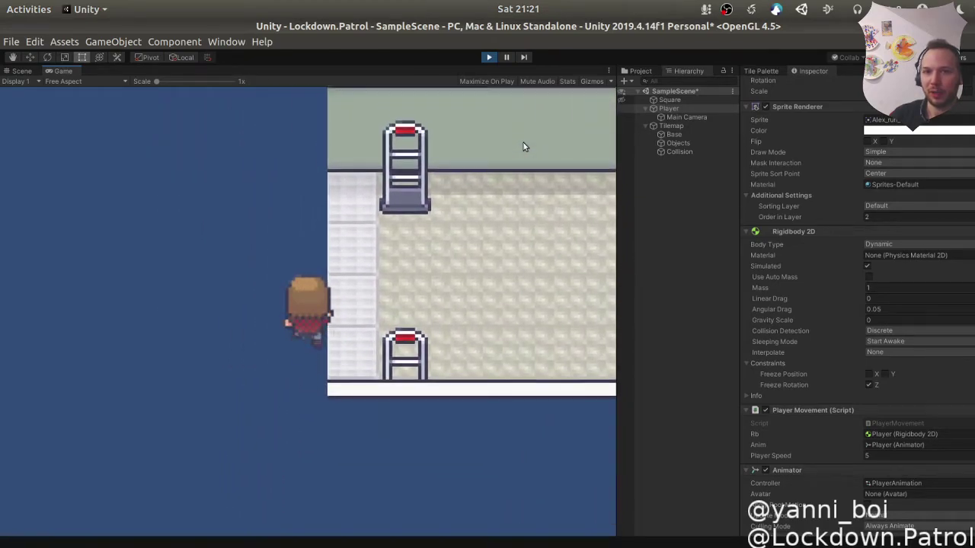
key("Right")
key("Left")
key("Right")
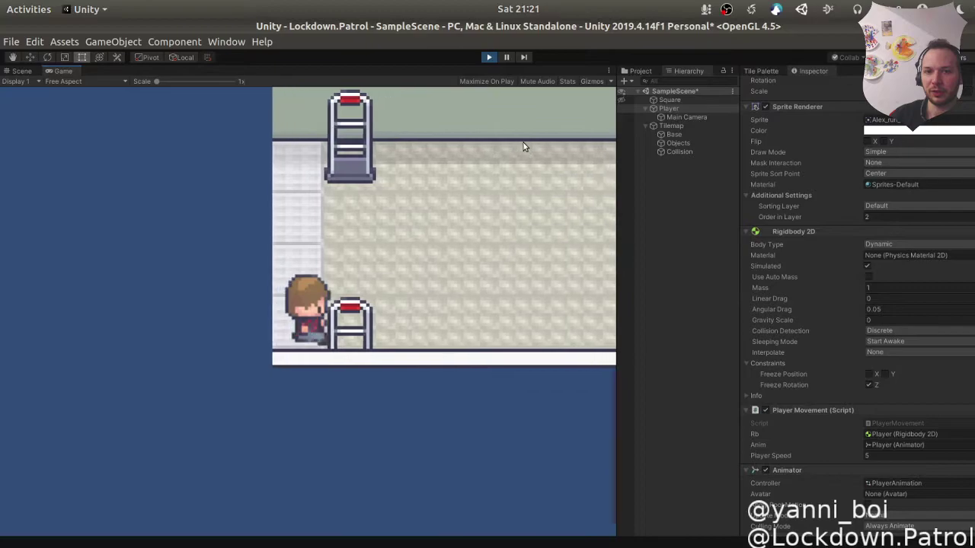
key("Left")
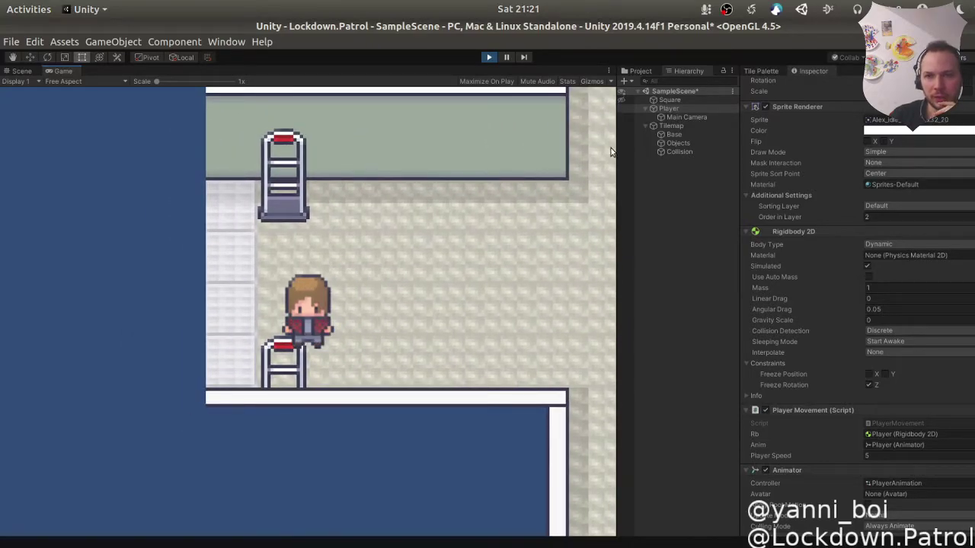
key("ctrl+p")
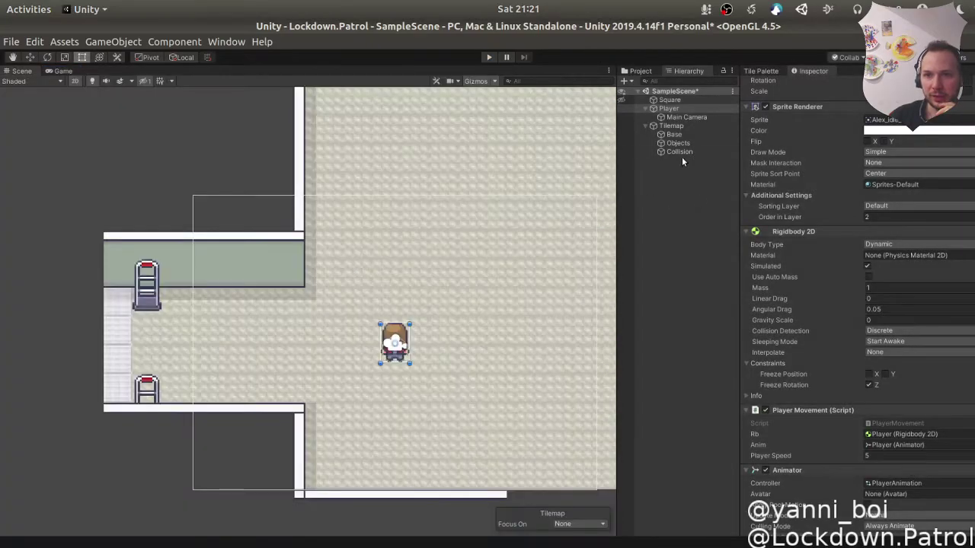
Step: Add a Tilemap Collider 2D component to the Objects tilemap
left_click(685, 143)
left_click(910, 419)
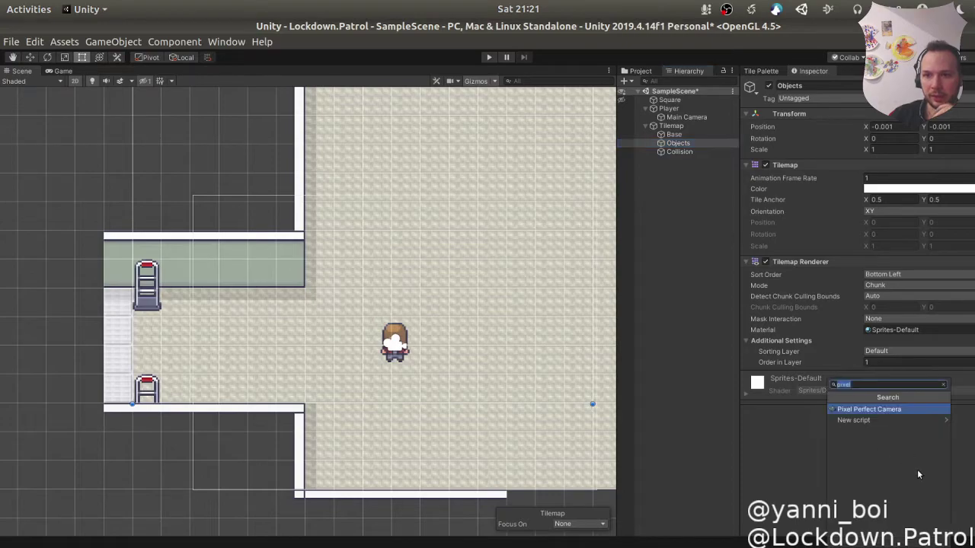
type("coll")
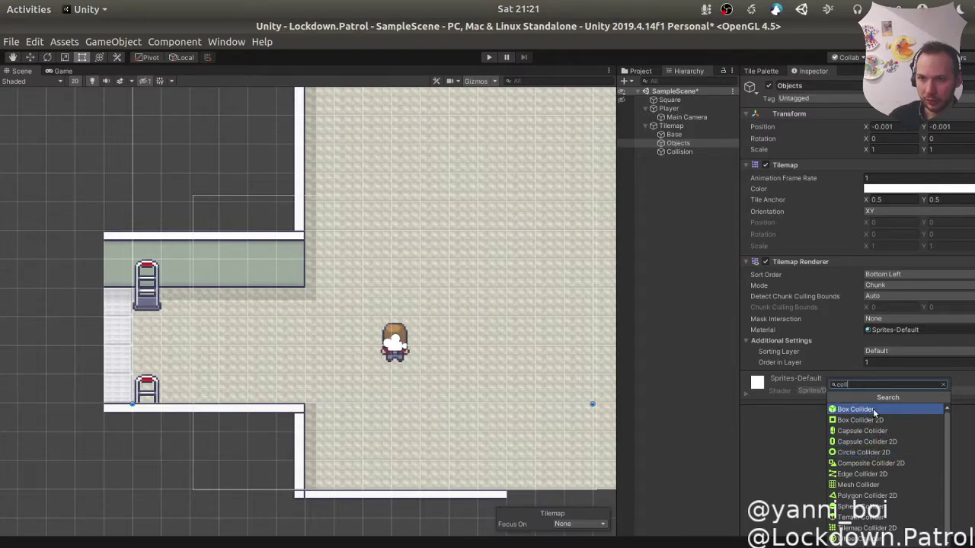
key("BackSpace")
key("BackSpace")
key("BackSpace")
key("BackSpace")
type("tim")
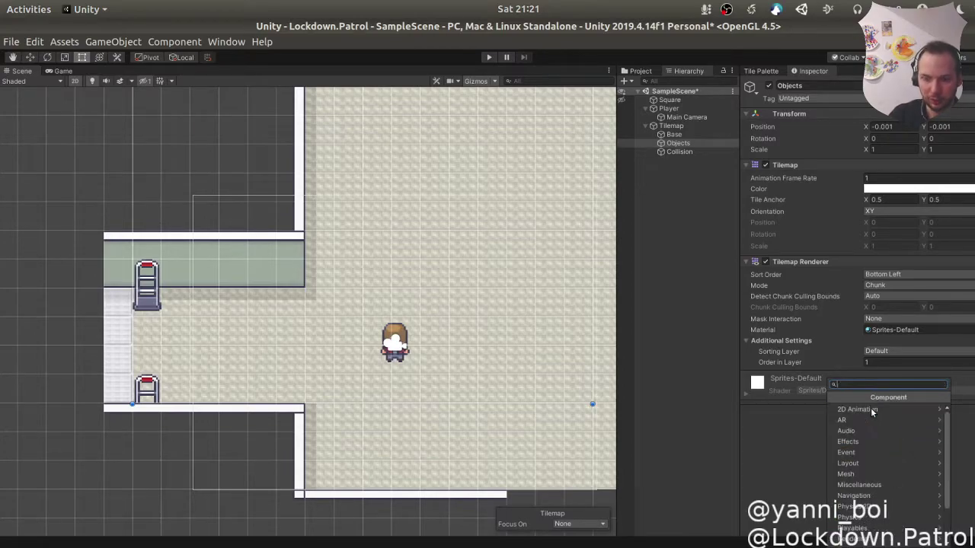
key("BackSpace")
key("BackSpace")
key("BackSpace")
type("collide")
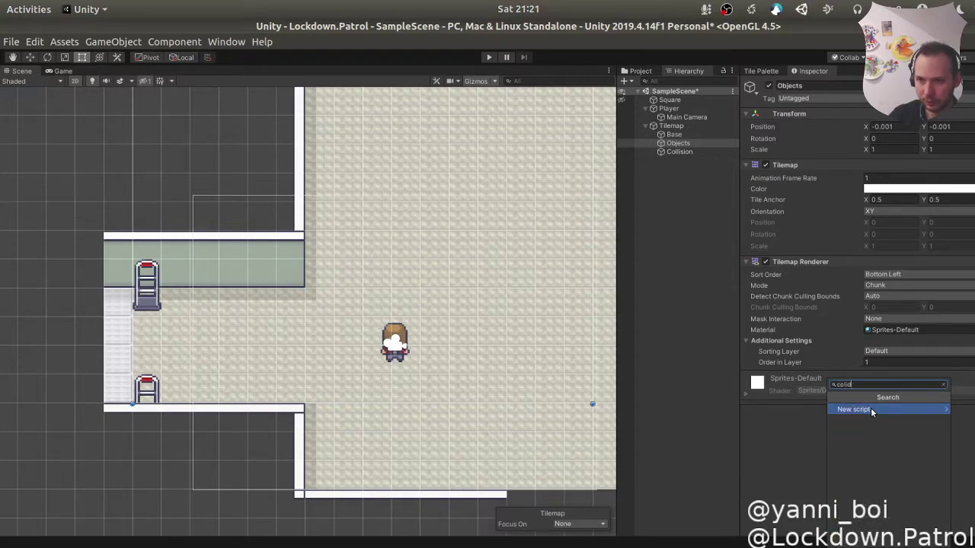
key("BackSpace")
key("BackSpace")
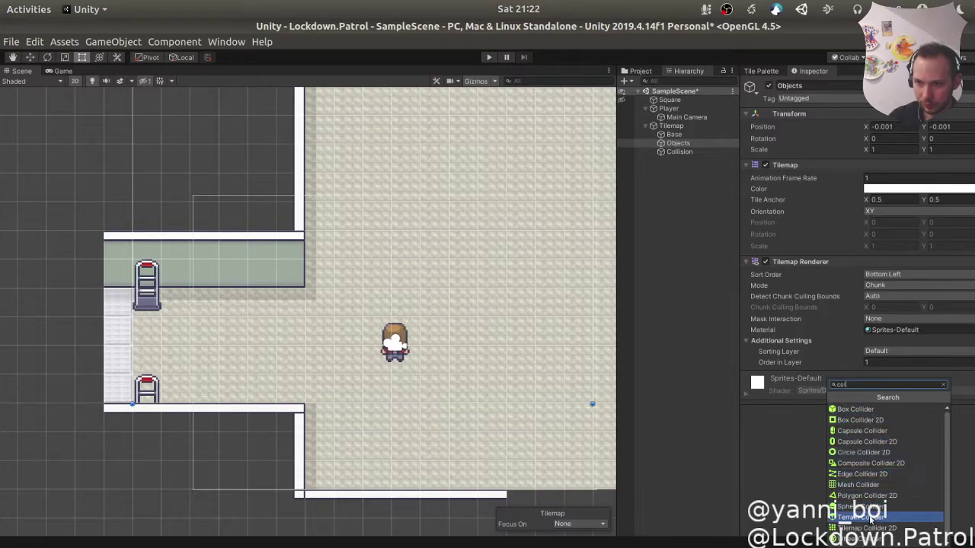
key("Escape")
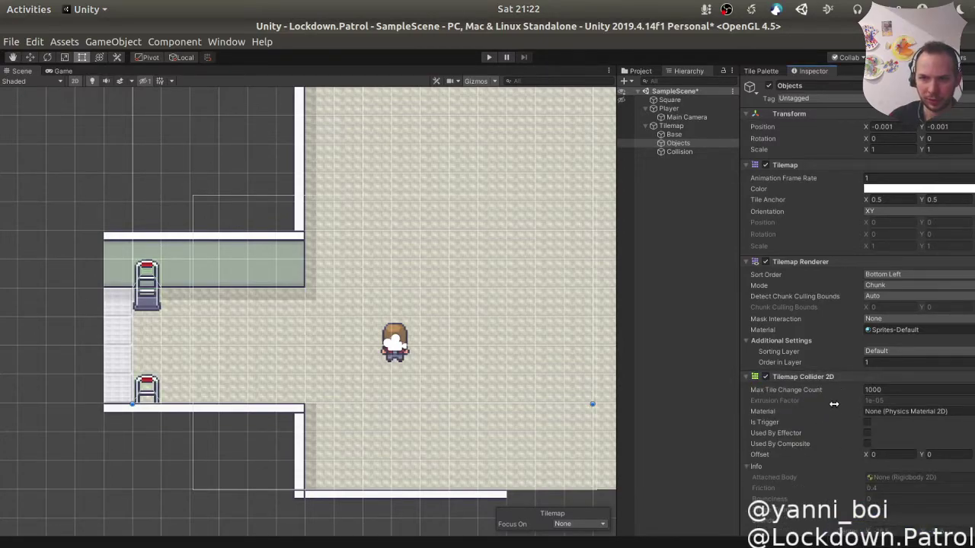
Step: Examine the Collision tilemap's Tilemap Collider 2D, Rigidbody 2D and Composite Collider 2D settings as a reference for the Objects tilemap
left_click(681, 152)
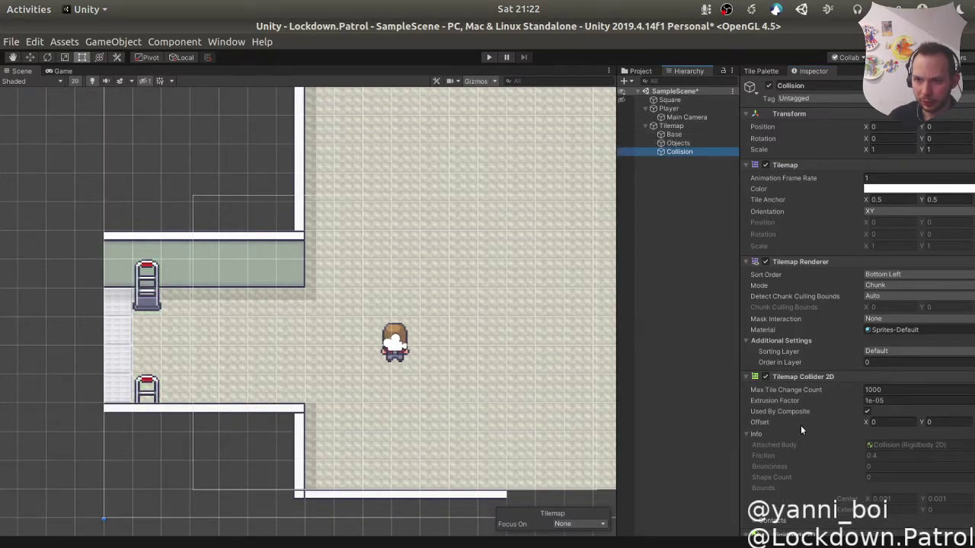
scroll(784, 417, "down", 4)
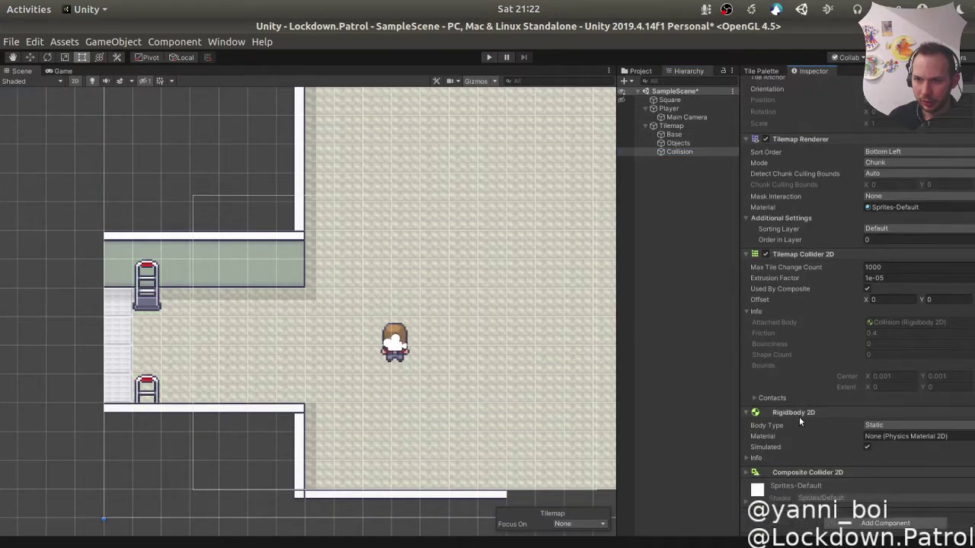
scroll(805, 439, "up", 4)
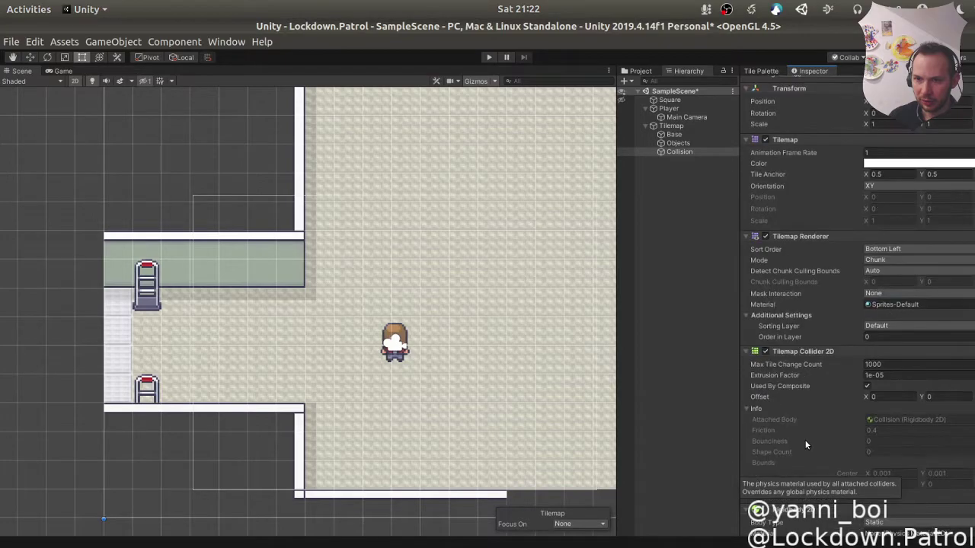
scroll(796, 430, "down", 4)
scroll(790, 425, "up", 4)
scroll(799, 457, "down", 4)
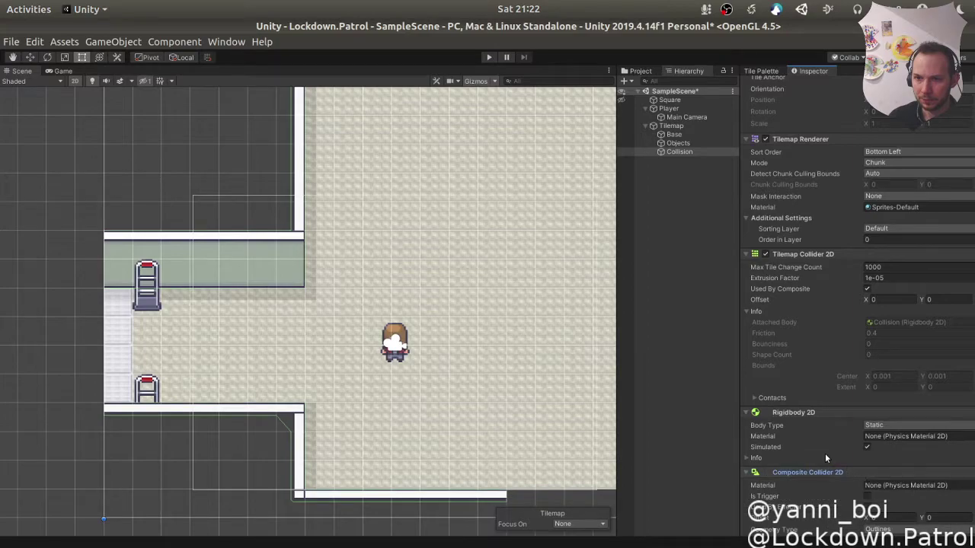
scroll(824, 453, "down", 4)
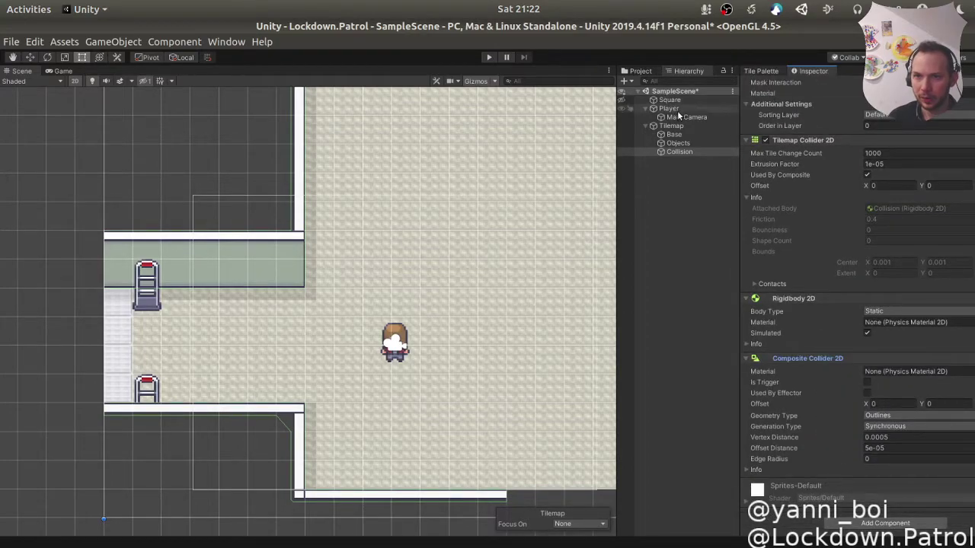
Step: Add a Composite Collider 2D component to the Objects tilemap
left_click(677, 143)
left_click(790, 404)
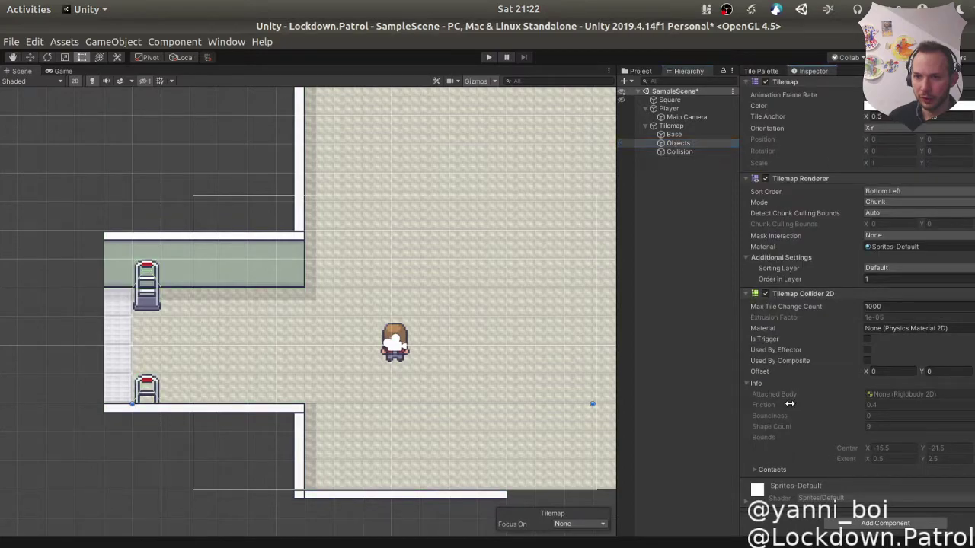
left_click(883, 523)
type("col")
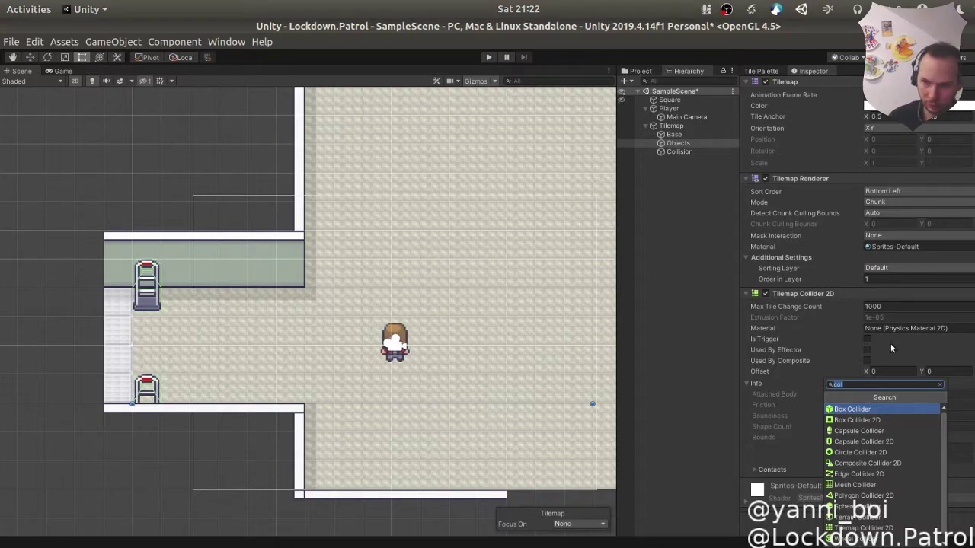
left_click(872, 463)
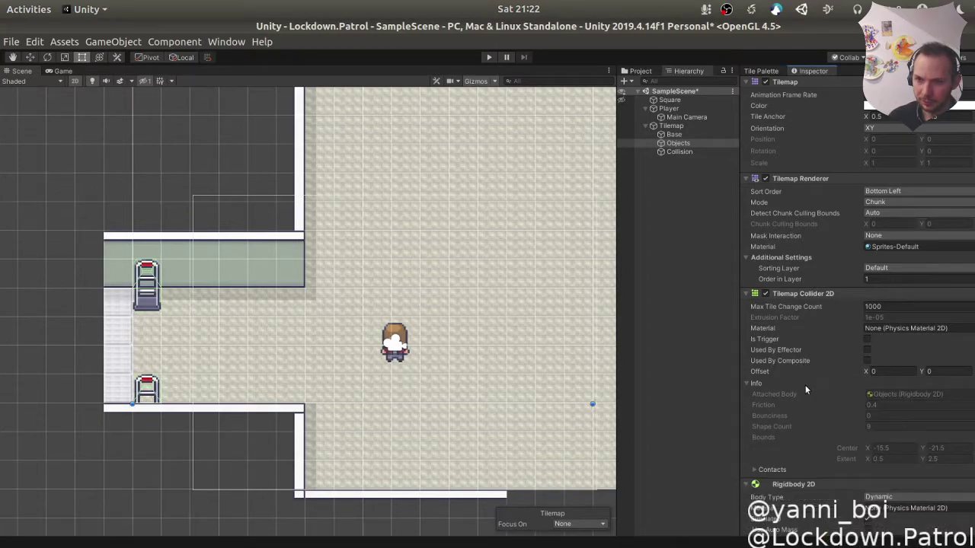
Step: Set the Objects tilemap's Rigidbody 2D body type to Static and enable Used By Composite on its Tilemap Collider 2D
scroll(808, 407, "down", 6)
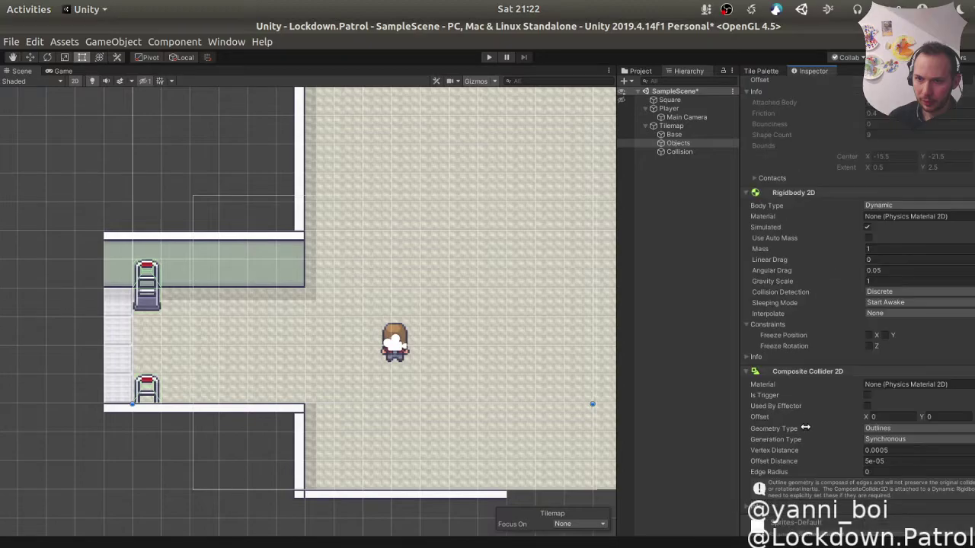
left_click(884, 205)
left_click(883, 245)
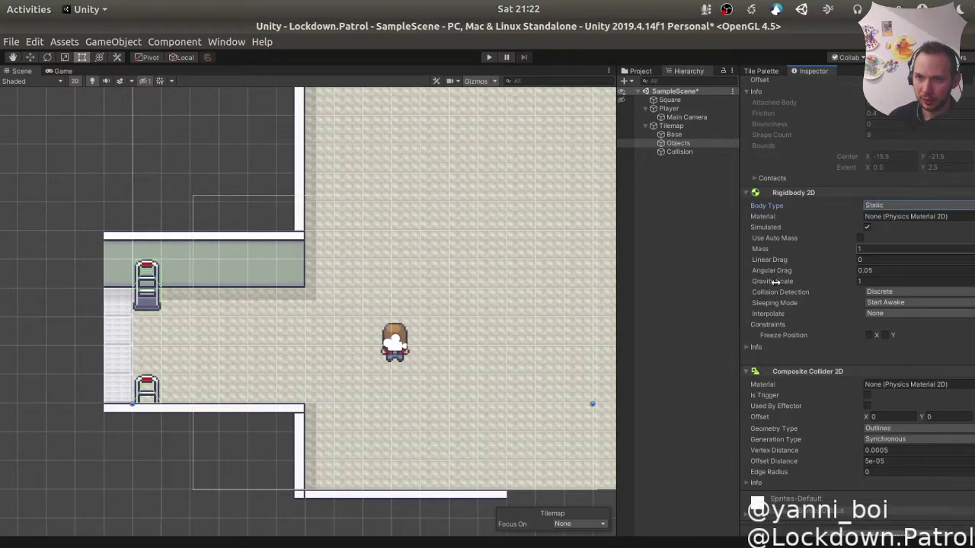
scroll(791, 271, "up", 2)
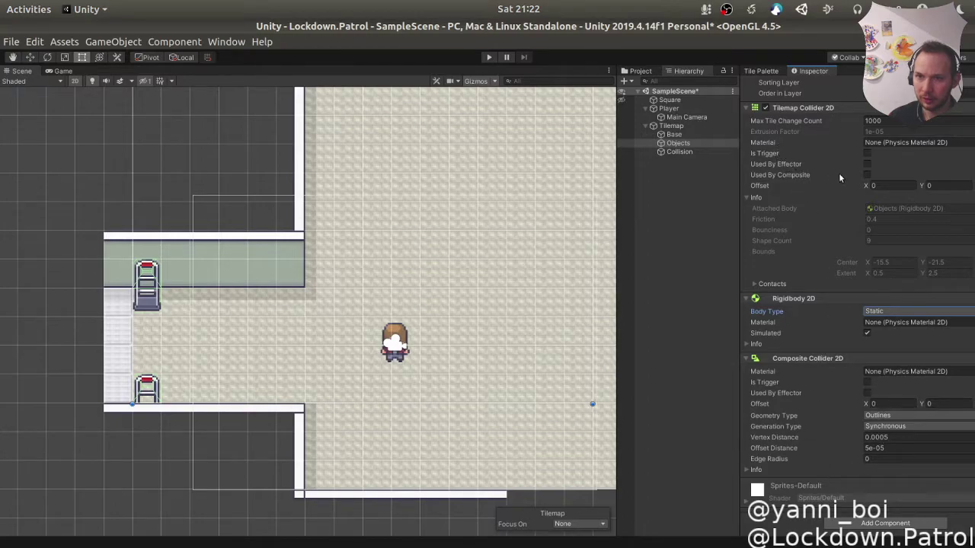
left_click(867, 175)
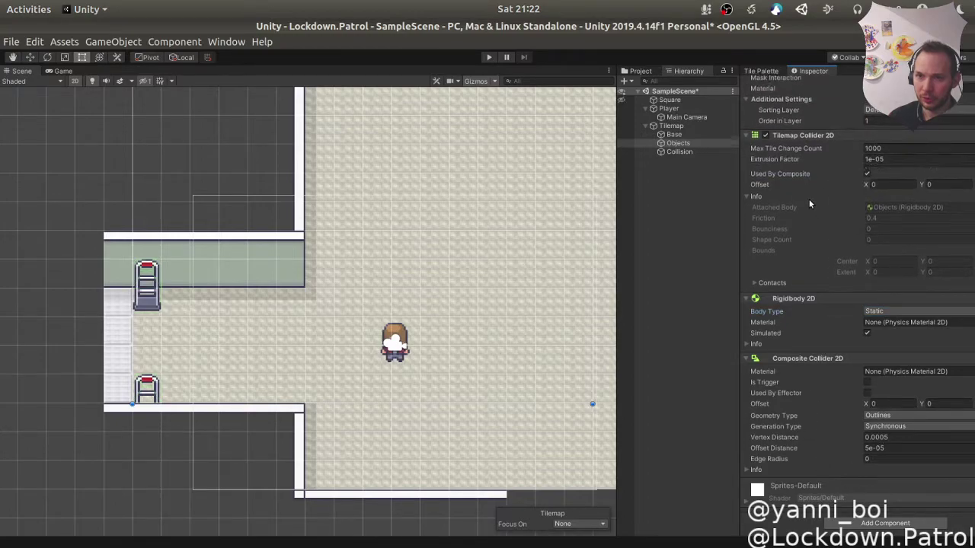
Step: Run the game and walk the player against the upper and lower gates from both sides to test their collisions
left_click(488, 58)
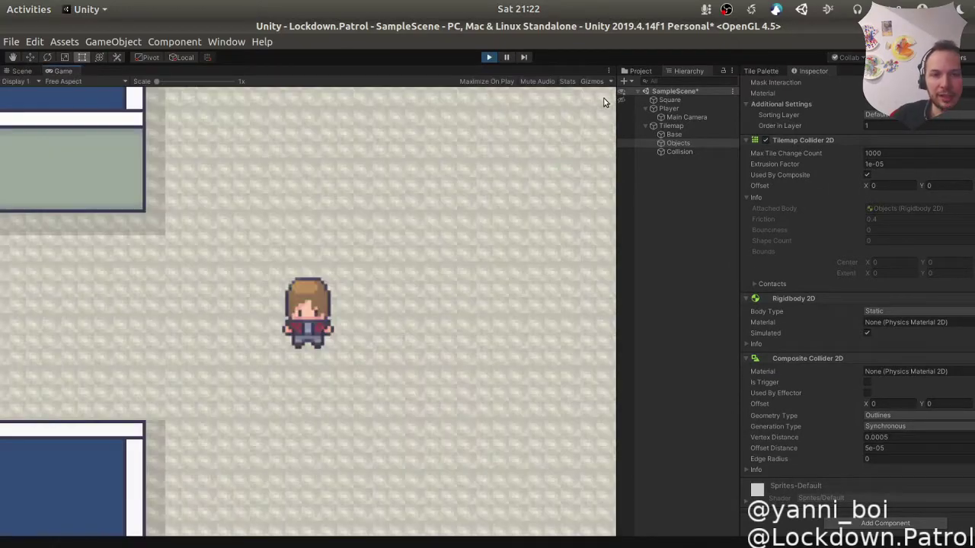
key("Left")
key("Up")
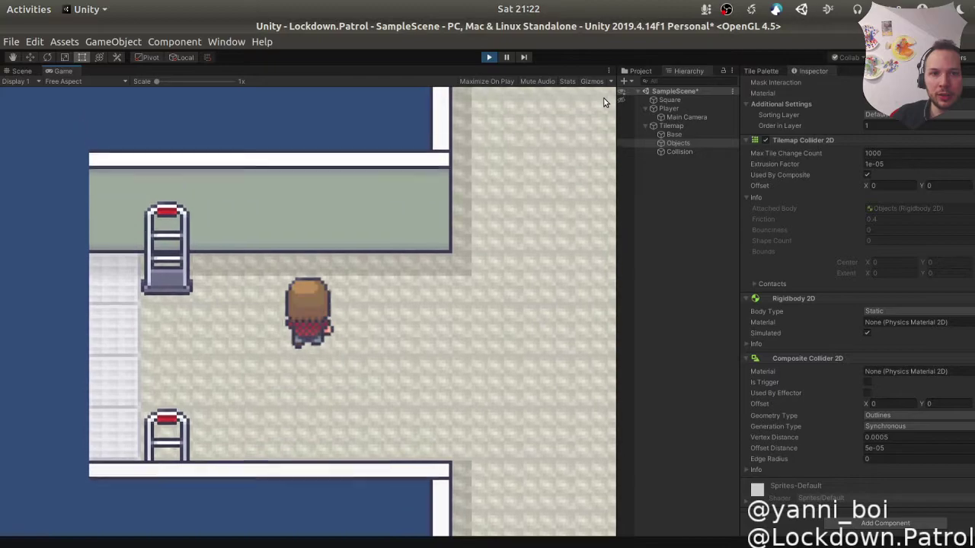
key("Left")
key("Down")
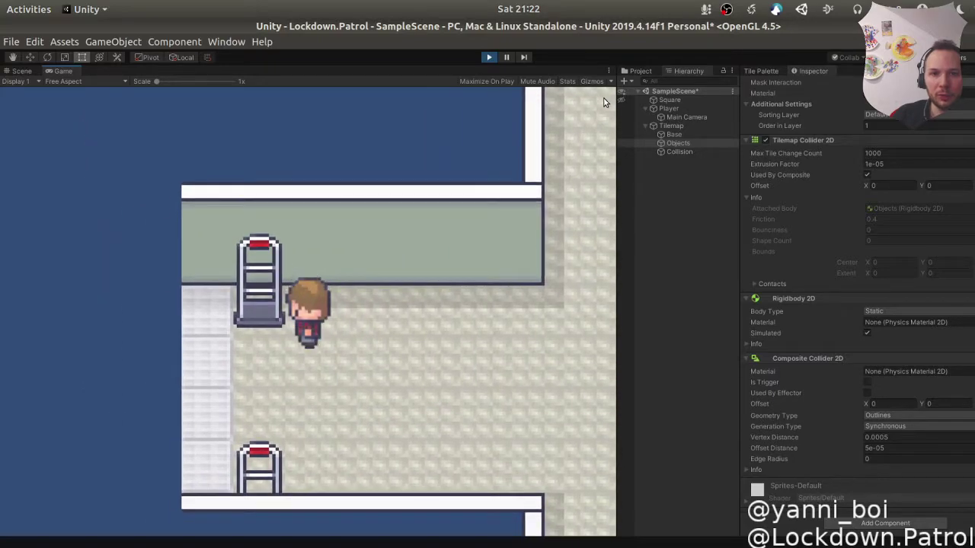
key("Left")
key("Up")
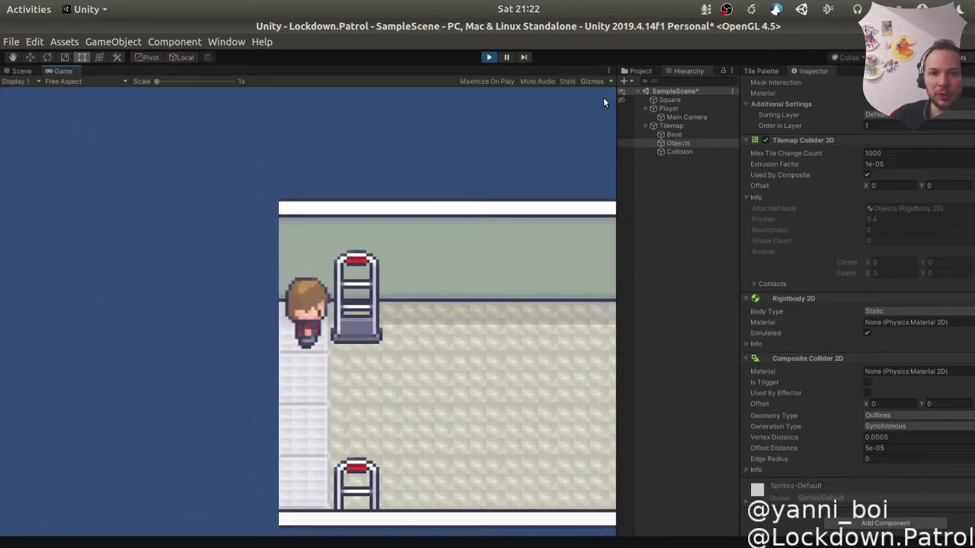
key("Down")
key("Up")
key("Down")
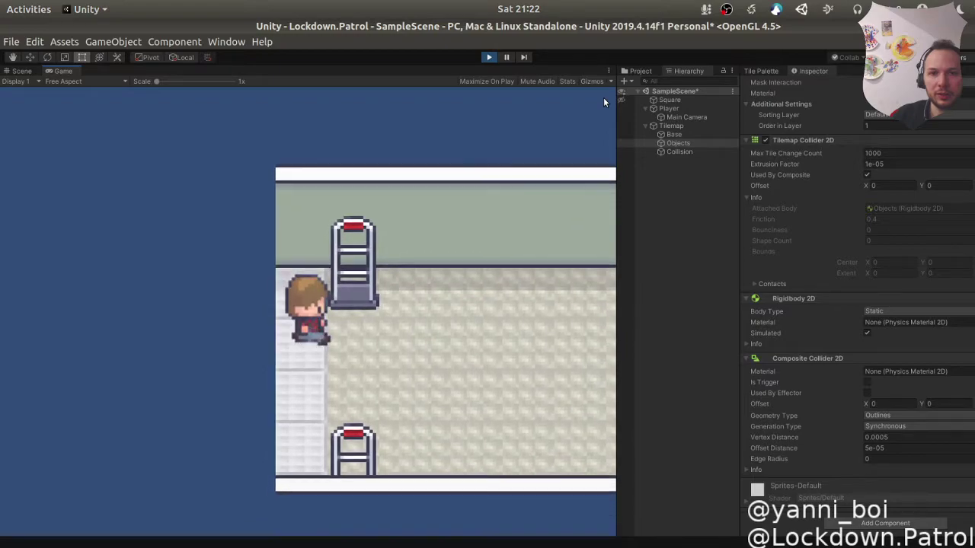
key("Right")
key("Up")
key("Down")
key("Left")
key("Left")
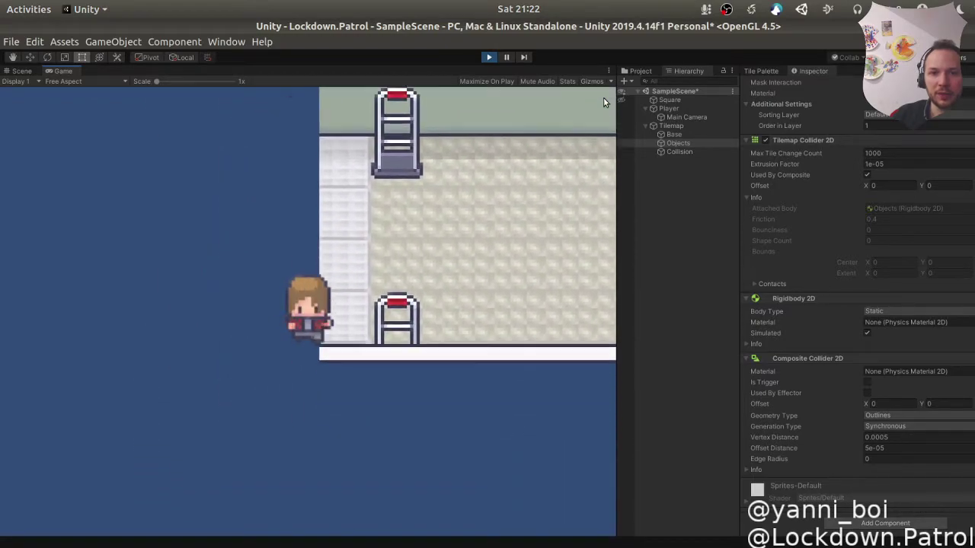
key("Up")
key("Right")
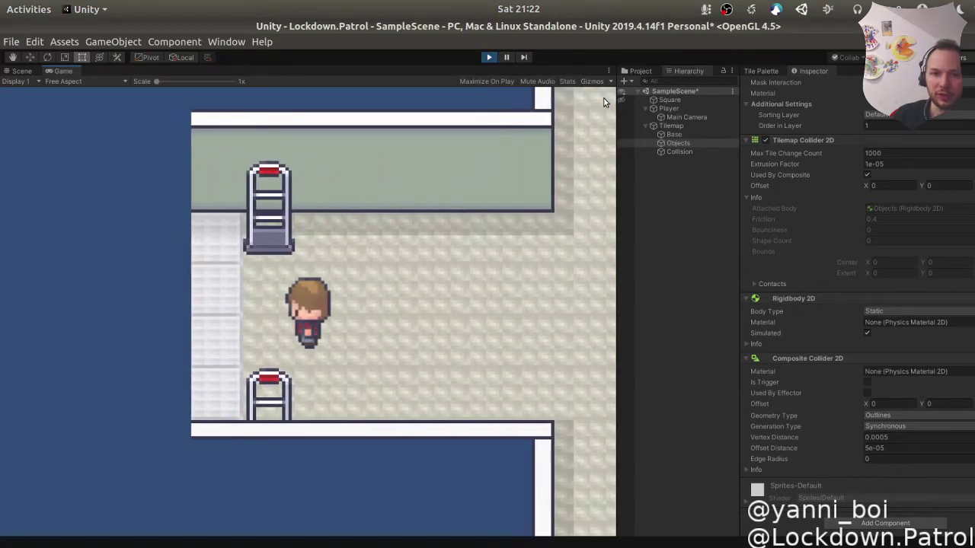
key("Left")
key("Left")
key("Down")
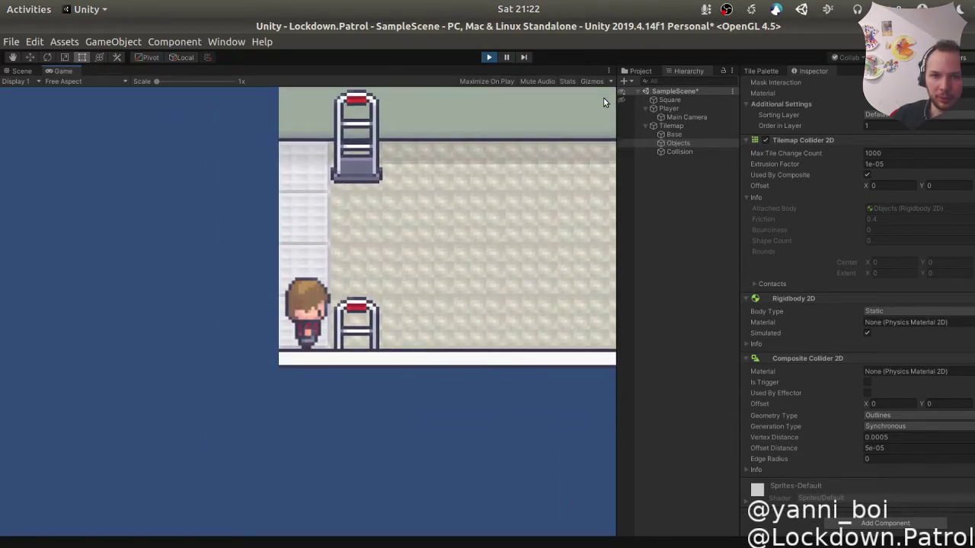
key("Up")
key("Right")
key("Left")
key("Left")
key("Down")
key("Up")
key("Down")
key("Up")
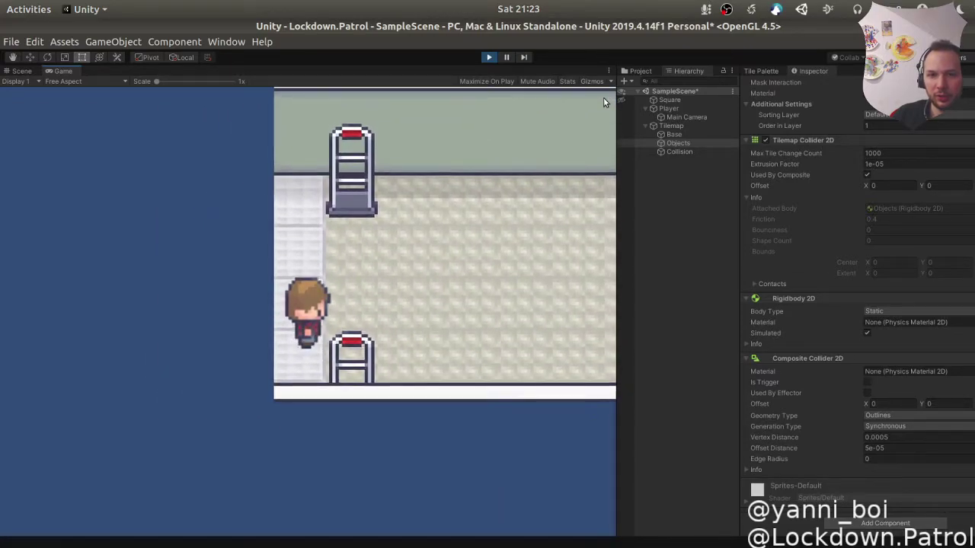
Step: Walk the player around the security gates and corridor to test their collisions, and end the playtest
key("Right")
key("Left")
key("Down")
key("Up")
key("Up")
key("Left")
key("Down")
key("Up")
key("Right")
key("Left")
key("Down")
key("Up")
key("Right")
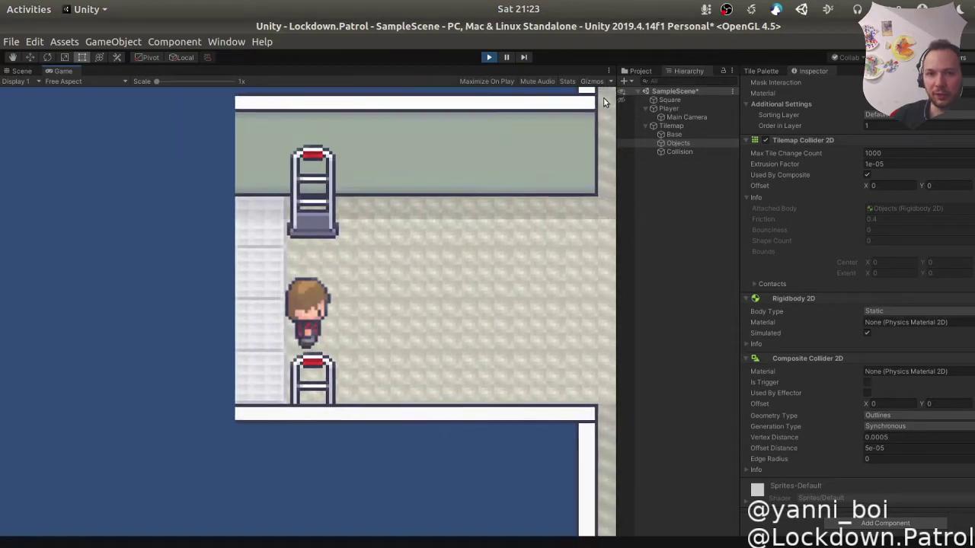
key("Up")
key("Down")
key("Right")
key("Left")
key("Up")
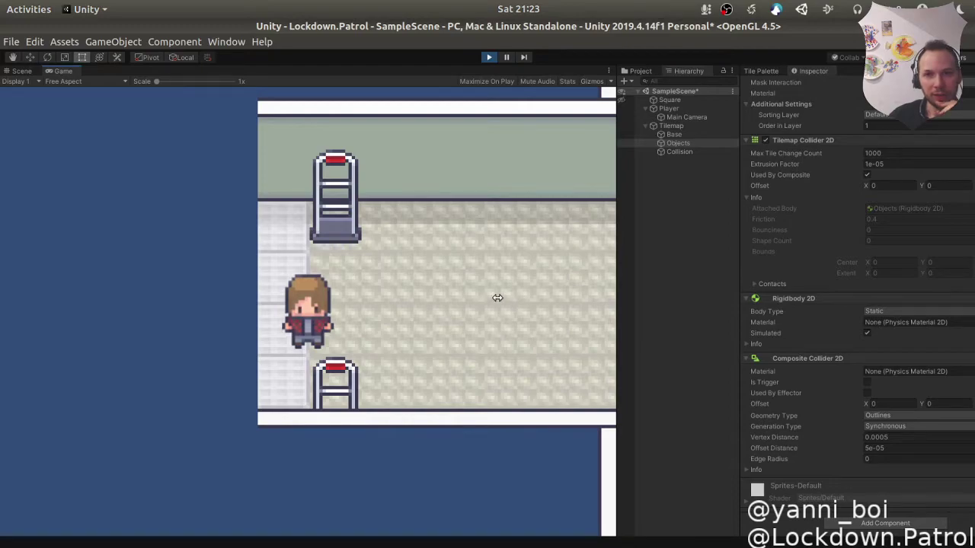
key("Right")
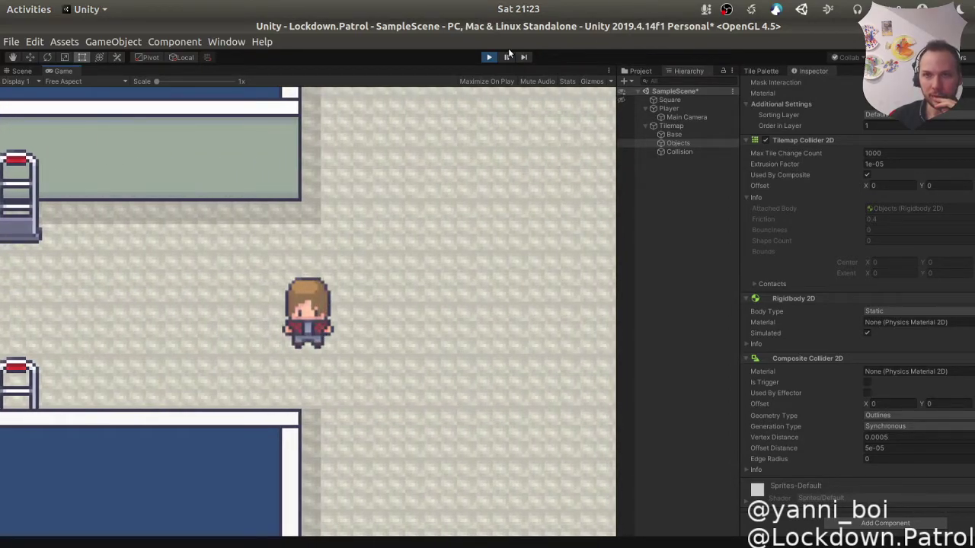
left_click(488, 61)
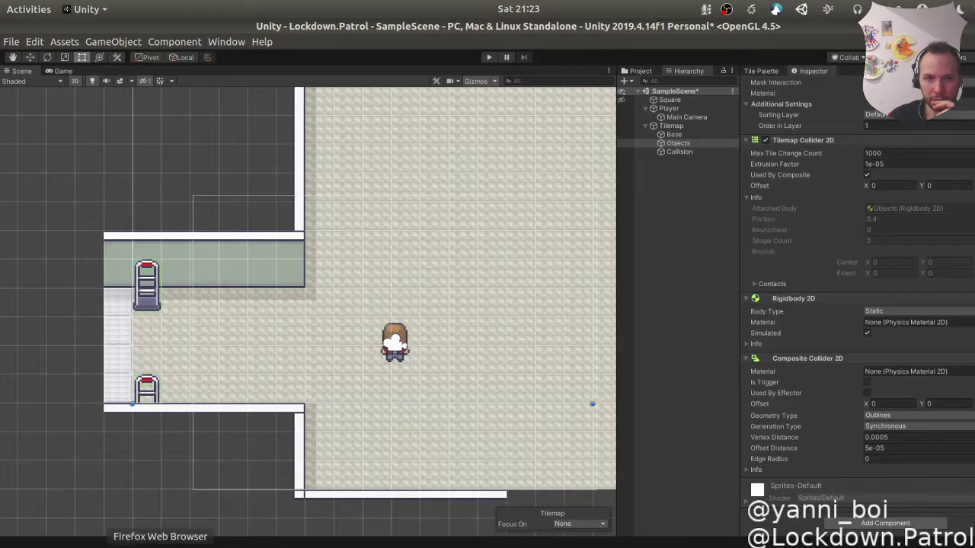
Step: Review the Shop layout.kra sketch in Krita and return to Unity
left_click(481, 545)
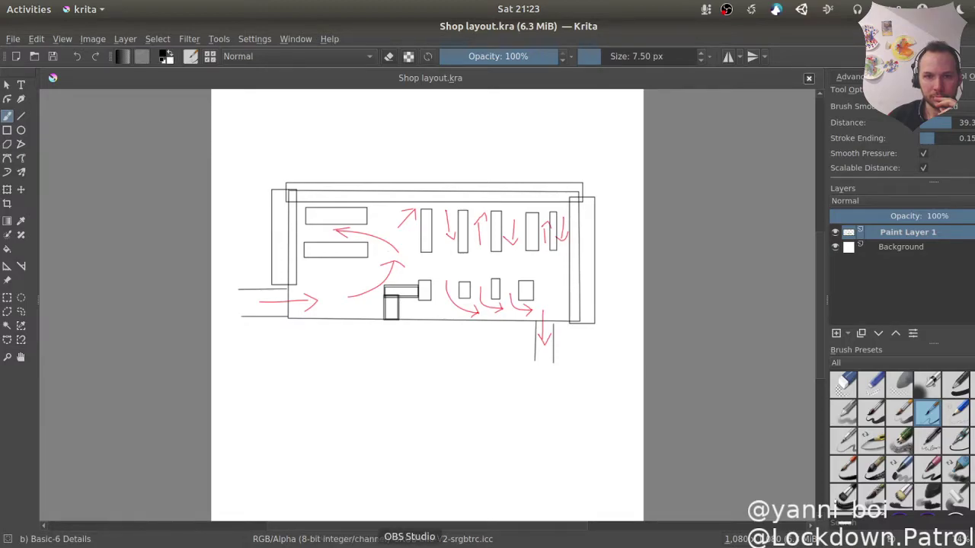
left_click(409, 544)
left_click(374, 543)
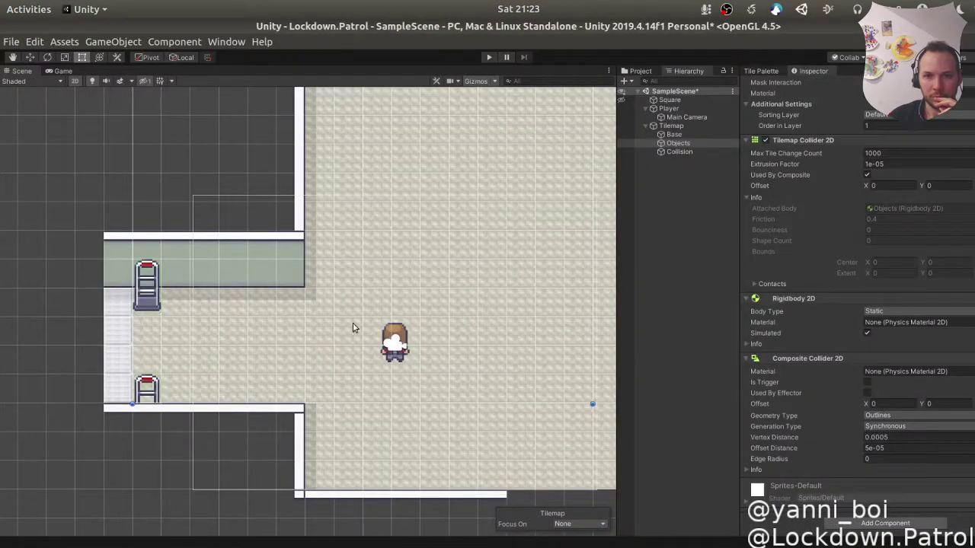
Step: Place a cream side-view shelf from the Objects palette on the Objects tilemap, against the left wall just above the entrance corridor
left_click(766, 71)
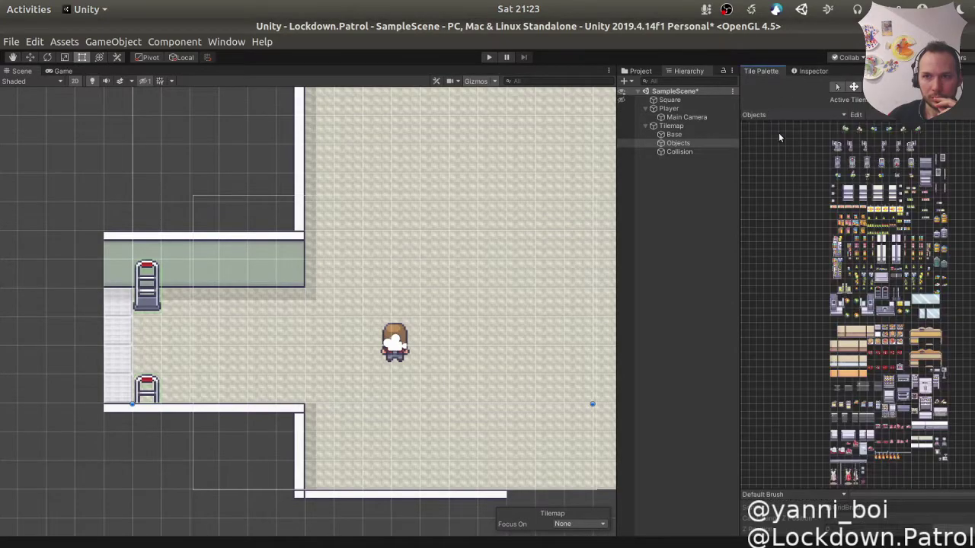
left_click(677, 143)
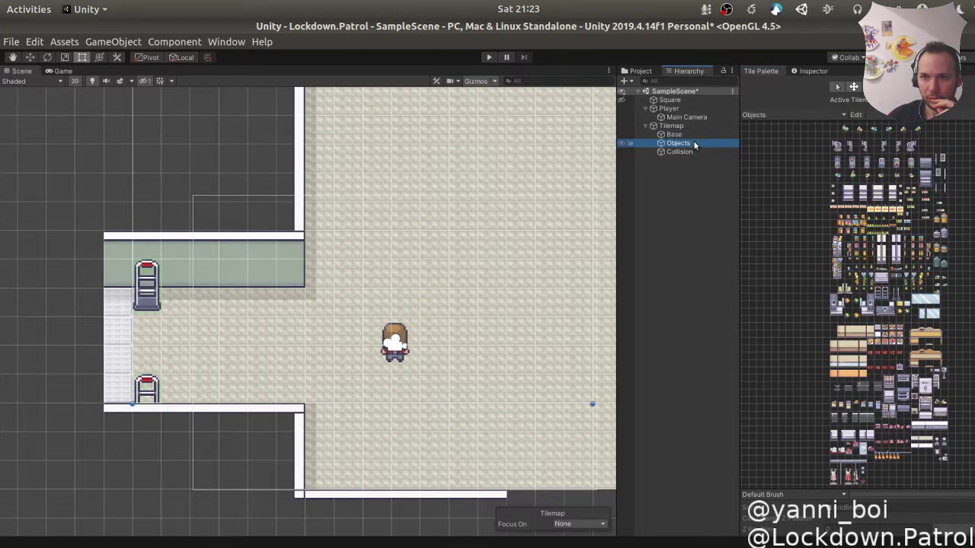
scroll(868, 310, "up", 6)
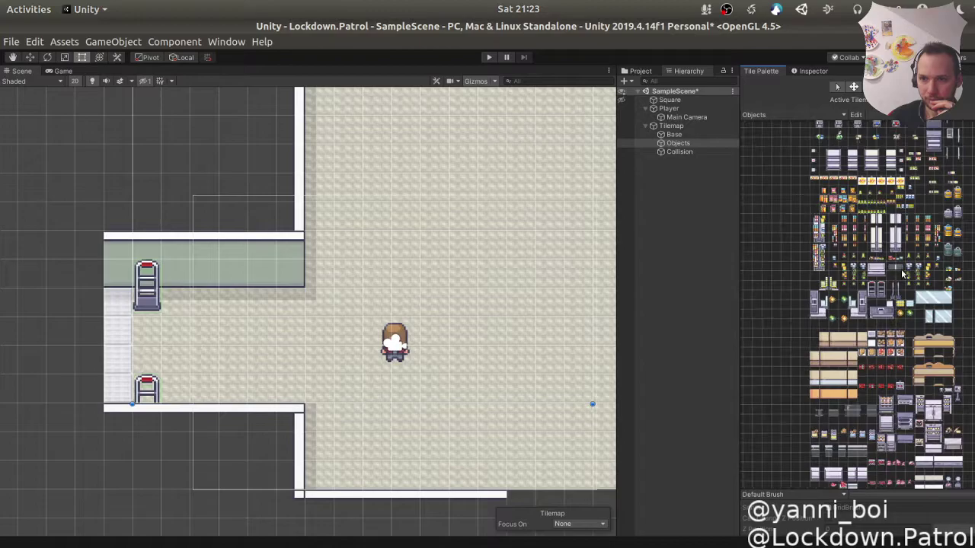
scroll(880, 326, "up", 5)
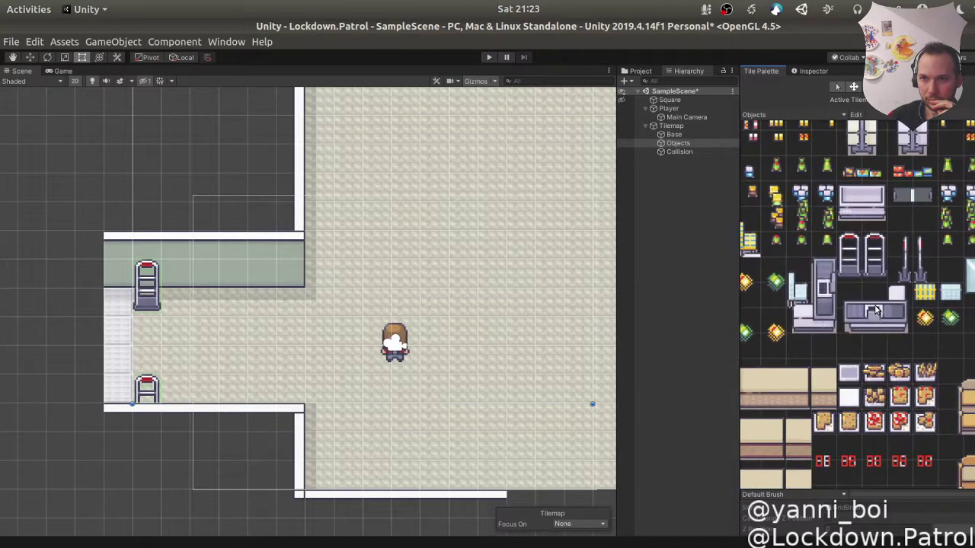
scroll(847, 332, "down", 2)
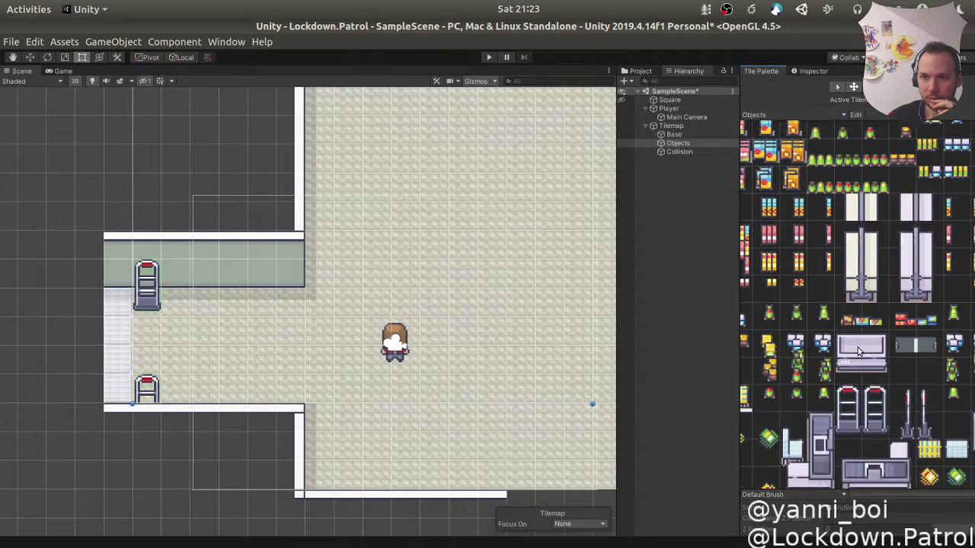
middle_click_drag(865, 288, 798, 296)
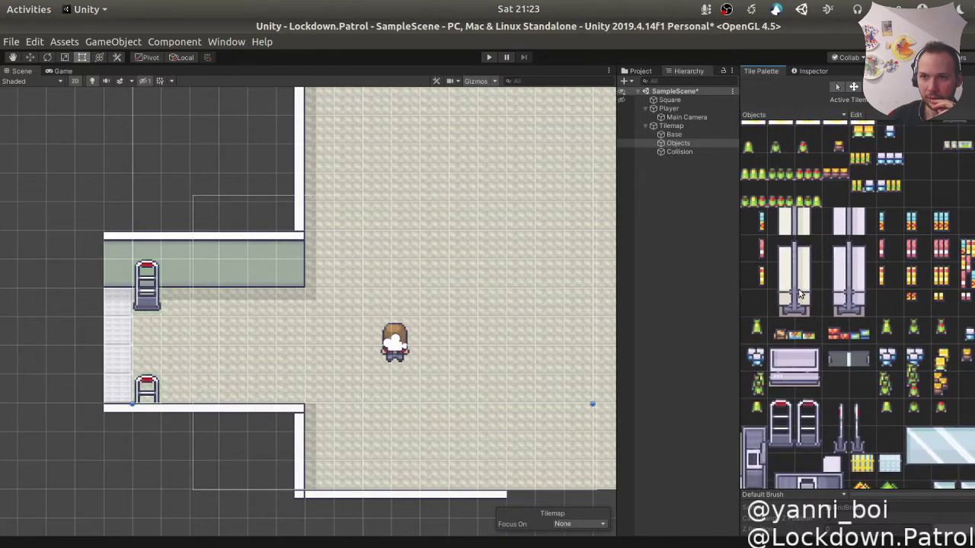
left_click(805, 308)
left_click(328, 279)
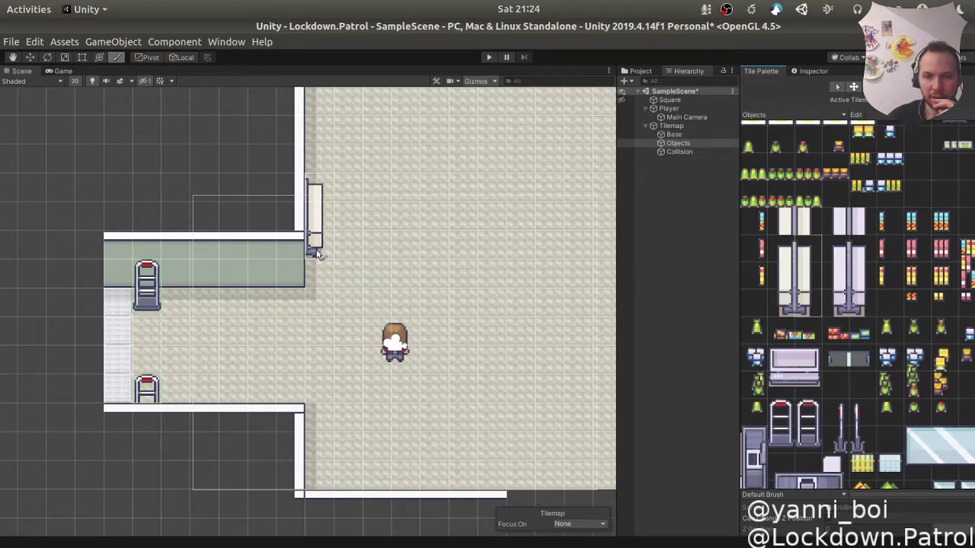
Step: Paint three more cream shelves upward along the left wall, undoing the stray one placed outside the room
scroll(335, 243, "down", 2)
mouse_move(359, 211)
middle_mouse_down()
mouse_move(322, 373)
mouse_move(315, 363)
mouse_move(305, 388)
middle_mouse_up()
scroll(330, 332, "down", 2)
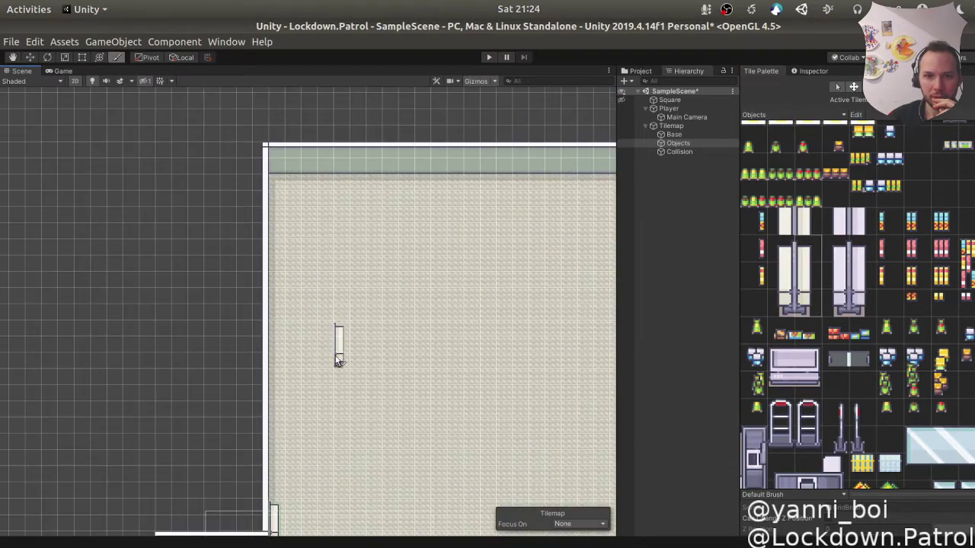
middle_click_drag(339, 348, 338, 256)
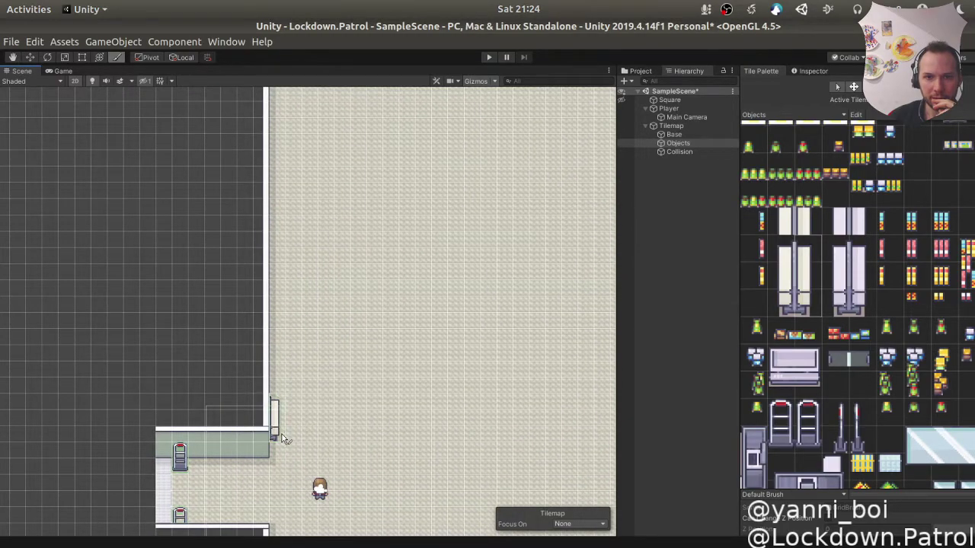
left_click_drag(275, 384, 274, 303)
left_click(258, 291)
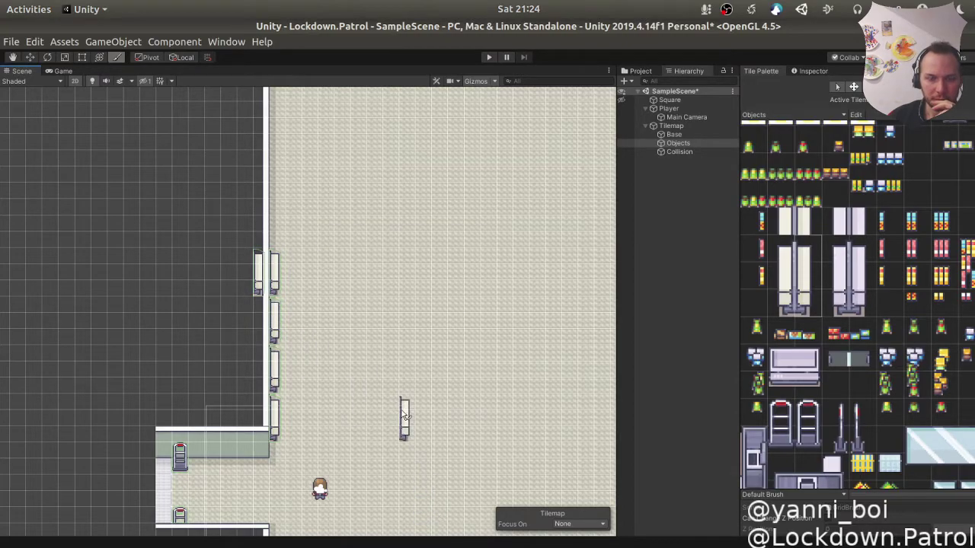
key("ctrl+z")
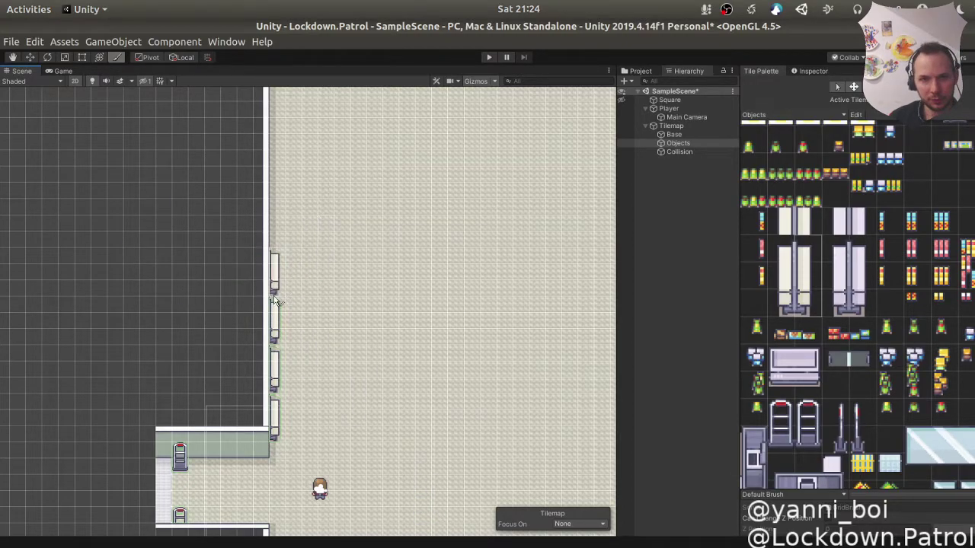
left_click(278, 290)
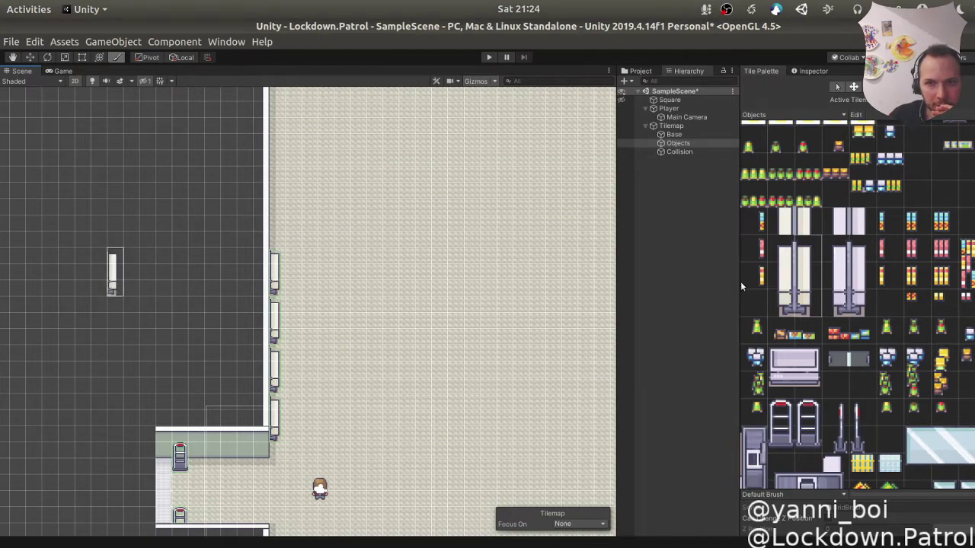
Step: Join the four wall shelves into two long ones with the plain shelf tile, and paint three more shelves above them
left_click(801, 234)
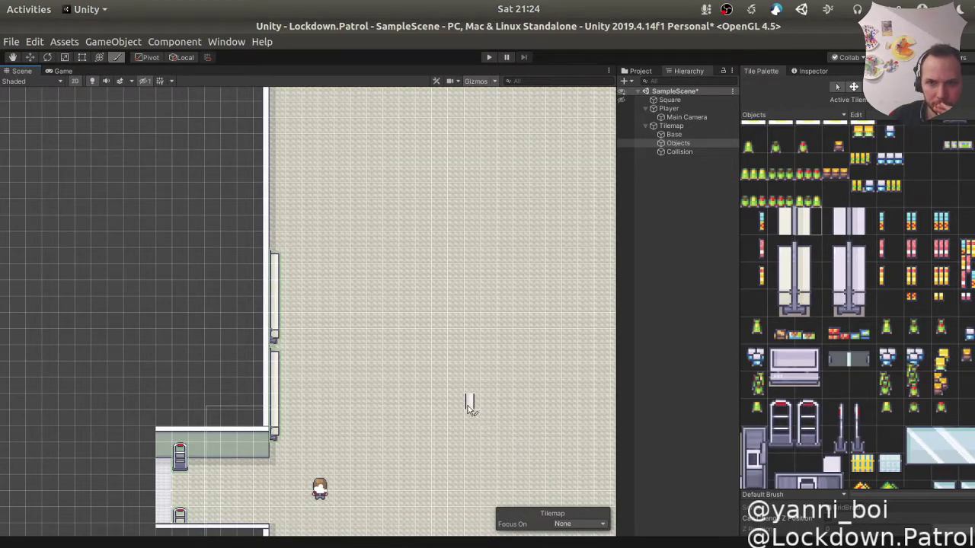
left_click(798, 295)
left_click(277, 241)
middle_click_drag(285, 181, 302, 264)
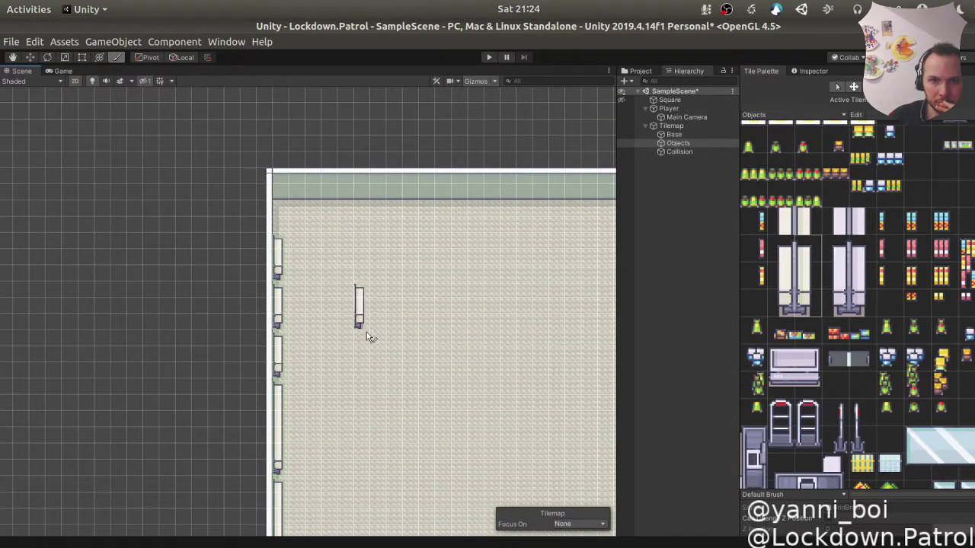
mouse_move(377, 342)
left_mouse_down()
mouse_move(372, 363)
mouse_move(366, 303)
left_mouse_up()
middle_click_drag(366, 303, 303, 232)
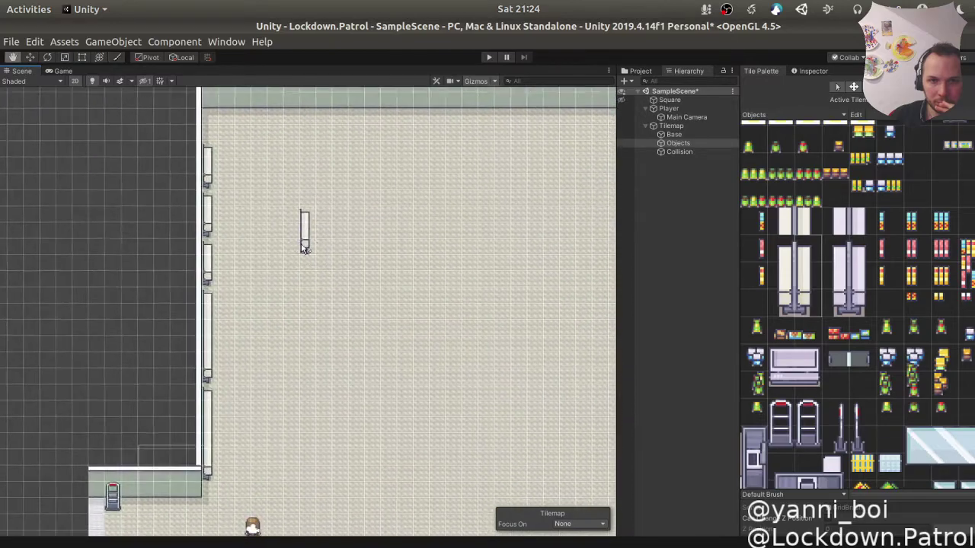
Step: Join two of the upper shelves into one long shelf and extend the topmost shelf toward the room's top wall
left_click(809, 235)
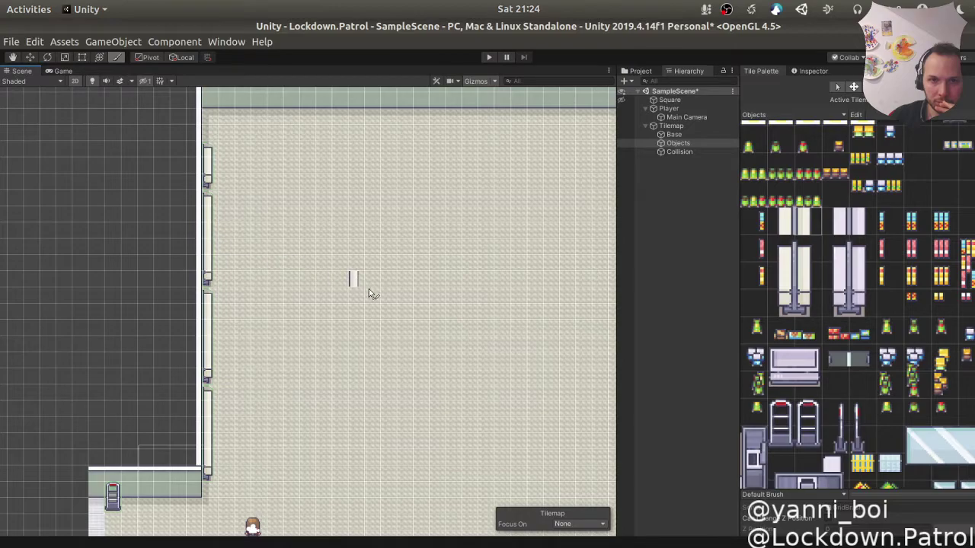
left_click(207, 144)
left_click(803, 273)
left_click(211, 120)
mouse_move(328, 329)
middle_mouse_down()
mouse_move(370, 305)
mouse_move(326, 344)
mouse_move(320, 322)
mouse_move(288, 302)
mouse_move(297, 345)
mouse_move(312, 346)
middle_mouse_up()
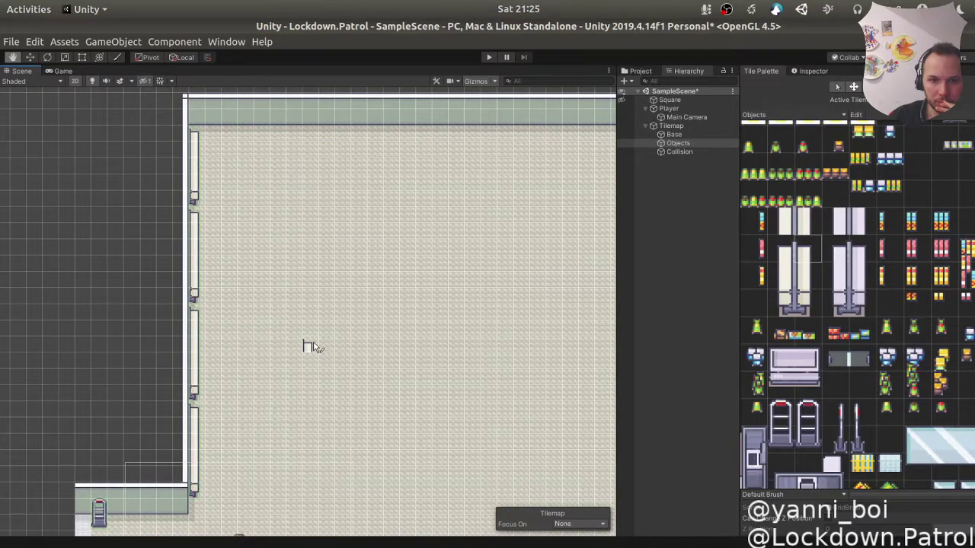
mouse_move(298, 298)
middle_mouse_down()
mouse_move(303, 274)
mouse_move(271, 213)
mouse_move(235, 215)
mouse_move(190, 264)
mouse_move(292, 204)
middle_mouse_up()
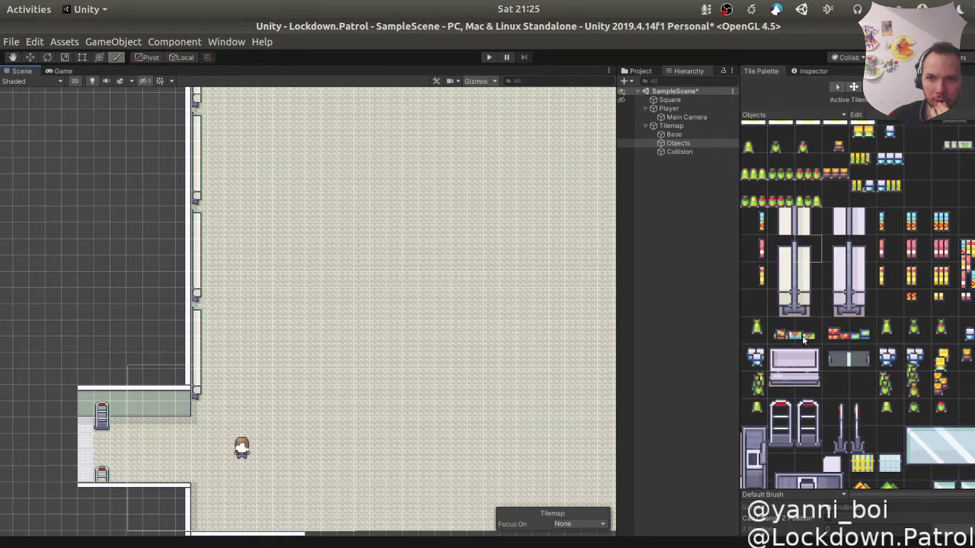
left_click(802, 308)
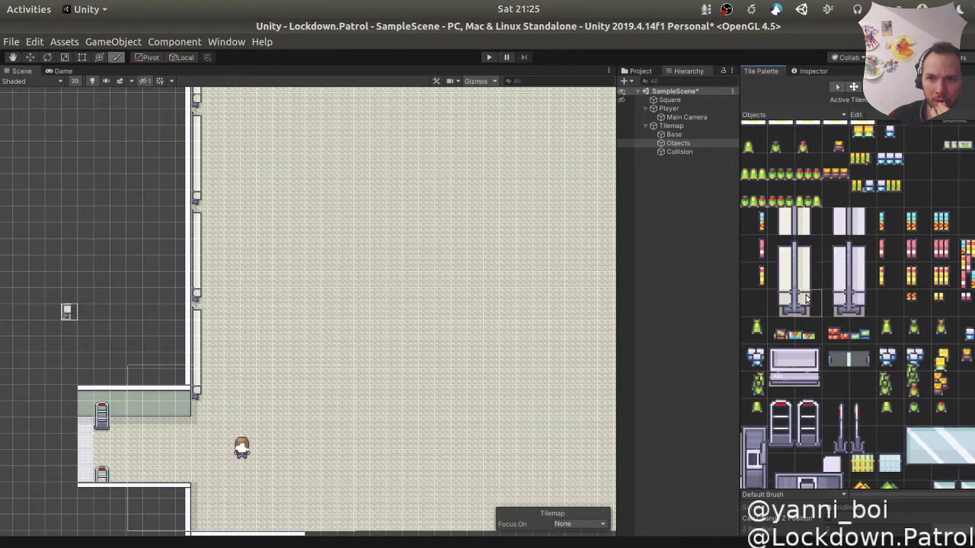
left_click(809, 285)
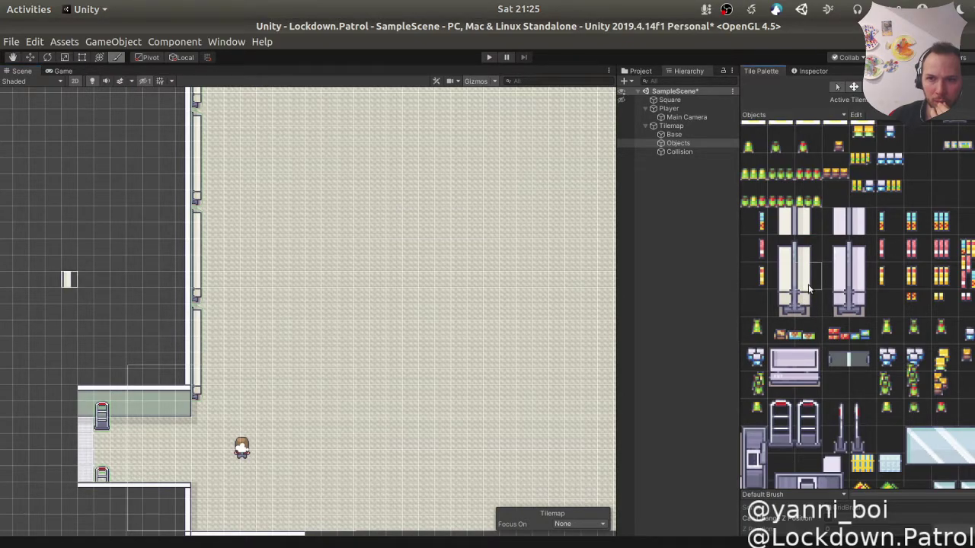
middle_click_drag(315, 342, 299, 259)
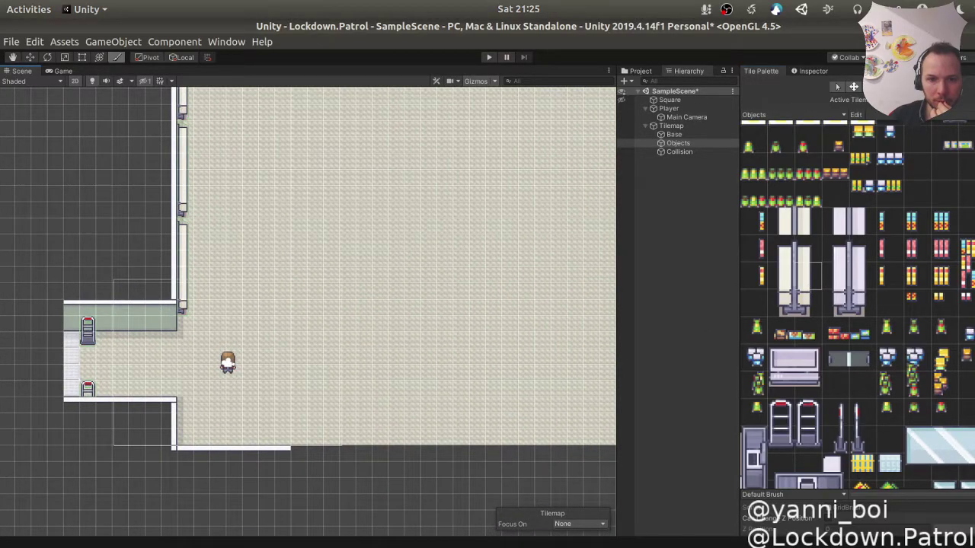
Step: Check the example supermarket interior image gCeyU6.gif in Firefox and return to Unity
mouse_move(76, 543)
left_click(111, 486)
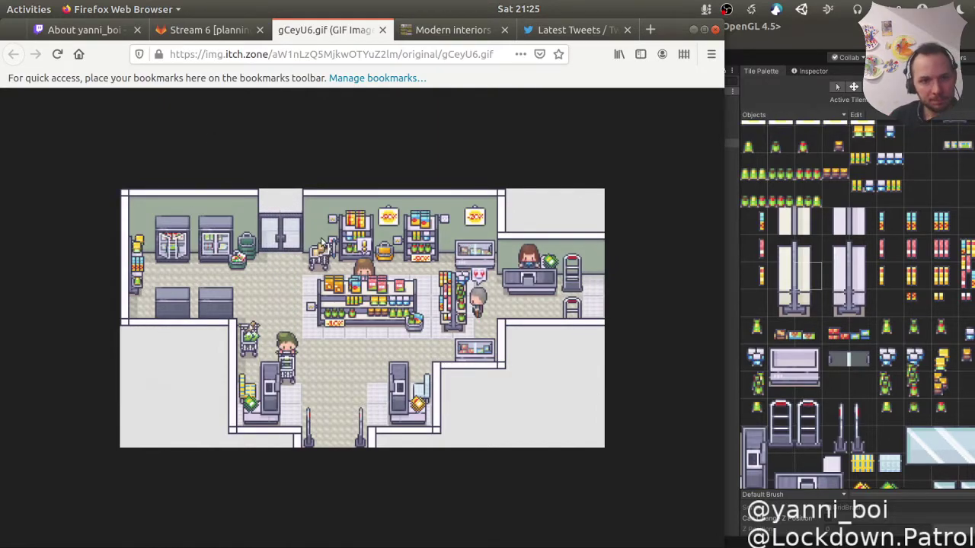
key("alt+Tab")
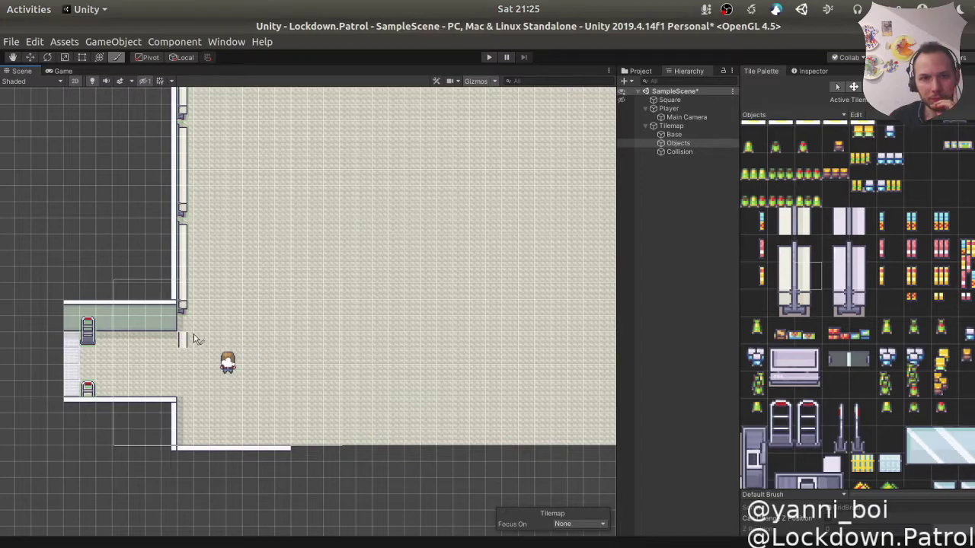
Step: Paint the left end of the cream front-facing shelf onto the floor, a few tiles in from the left wall
middle_click_drag(300, 267, 269, 308)
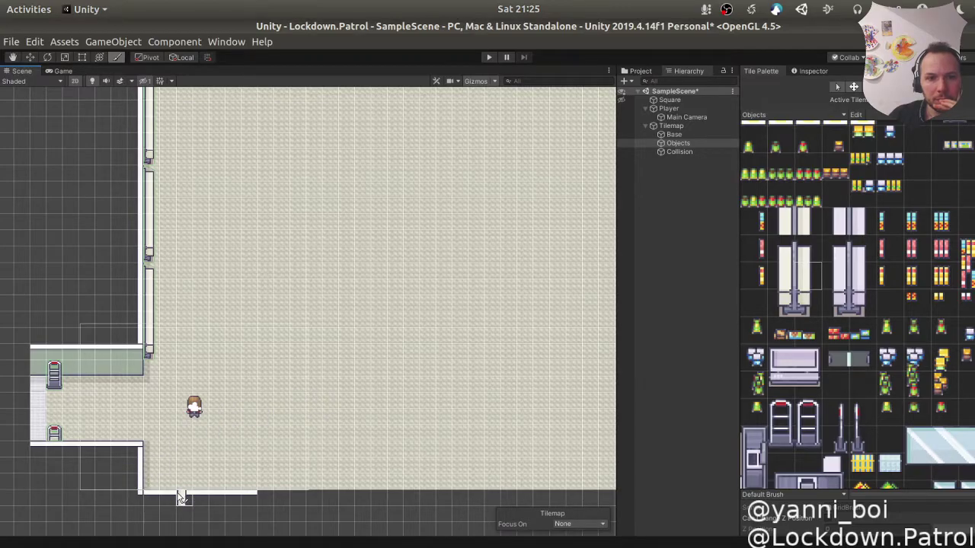
middle_click_drag(246, 320, 218, 358)
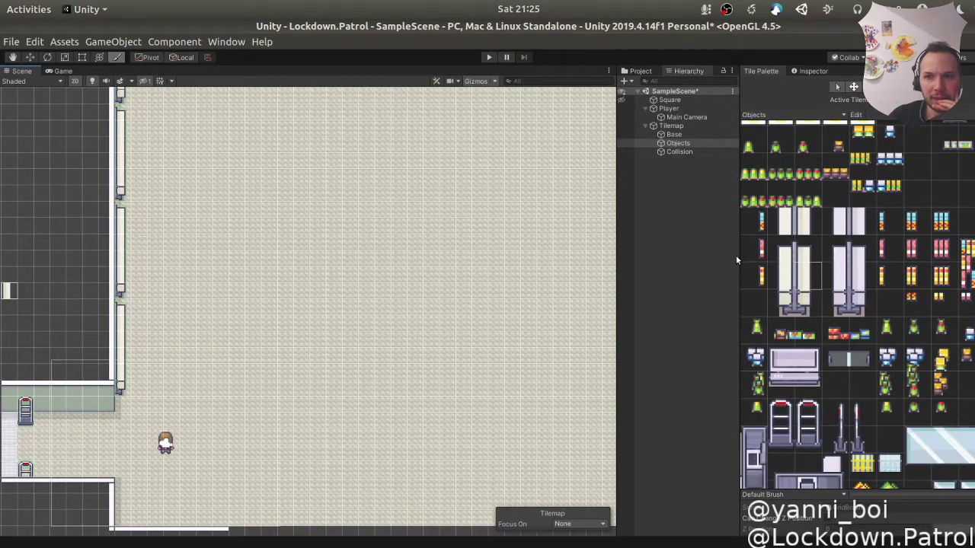
middle_click_drag(882, 361, 922, 312)
scroll(922, 312, "down", 5)
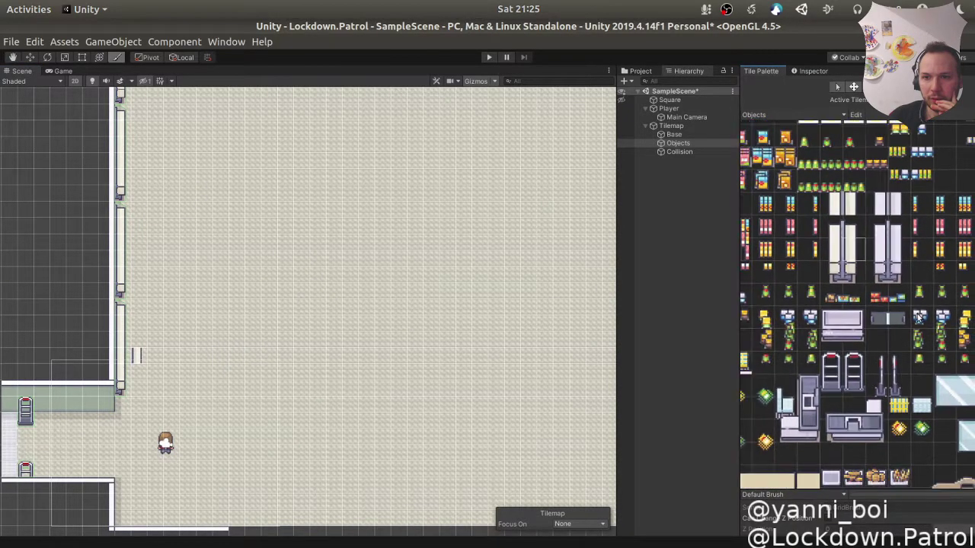
middle_click_drag(928, 329, 897, 410)
scroll(822, 255, "up", 4)
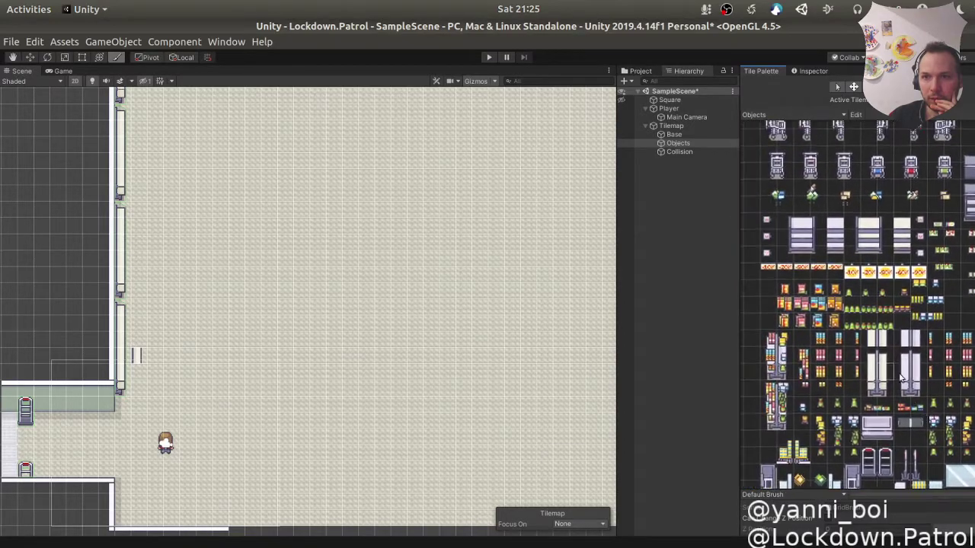
scroll(837, 304, "up", 4)
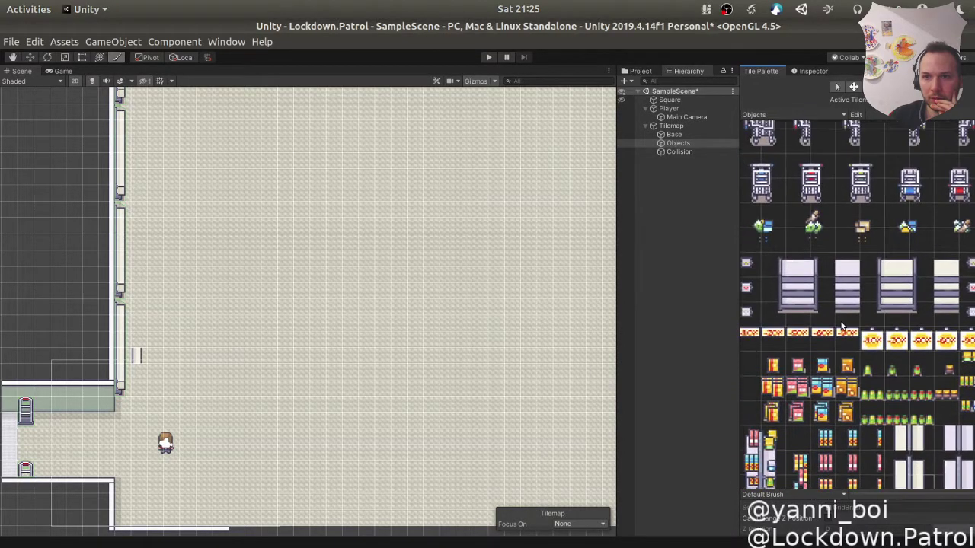
middle_click_drag(836, 302, 790, 287)
left_click_drag(833, 243, 842, 290)
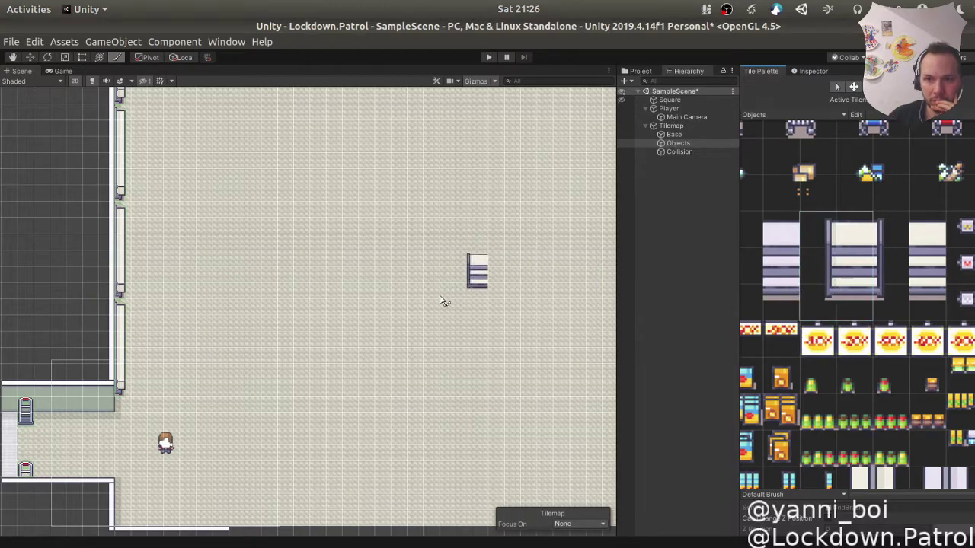
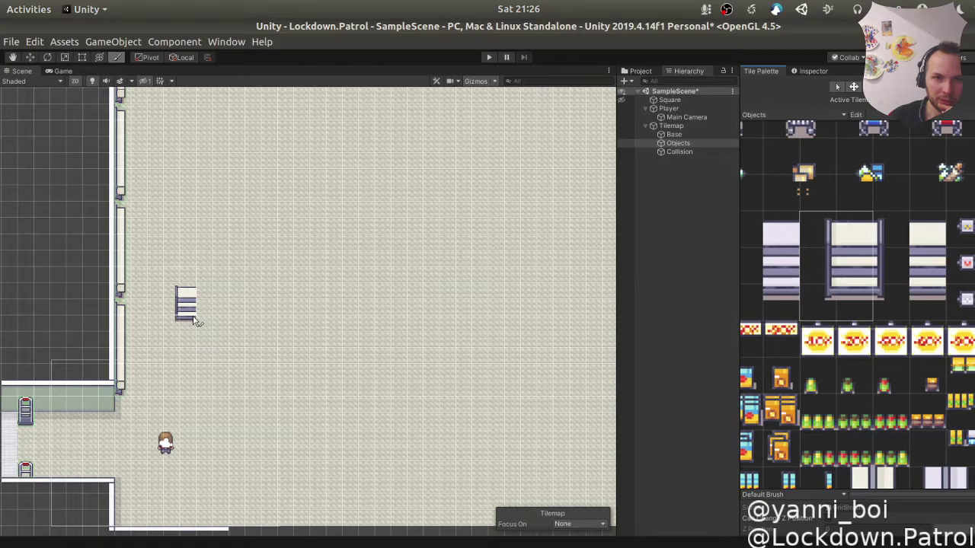
left_click(194, 321)
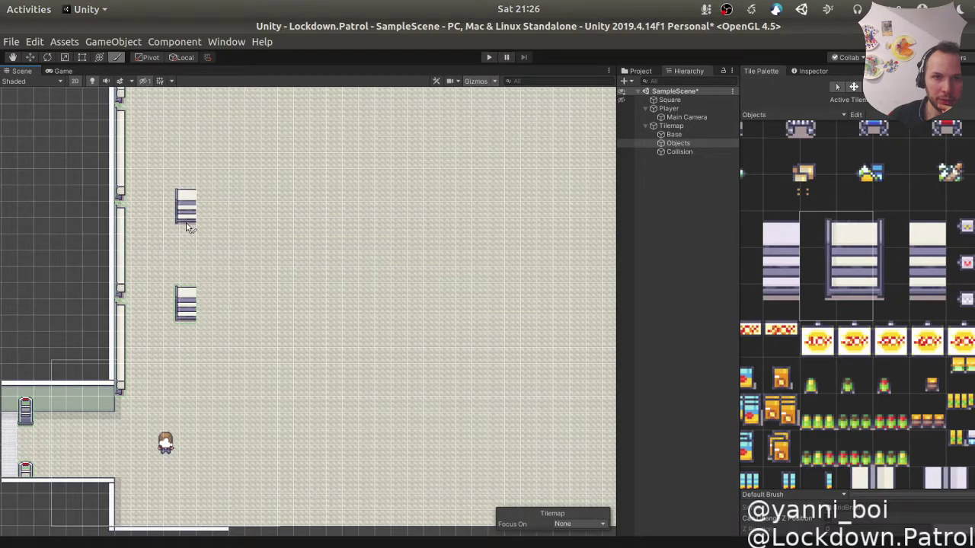
Step: Paint two more left shelf ends above the first at equal spacing, undoing the misplaced ones
left_click(187, 227)
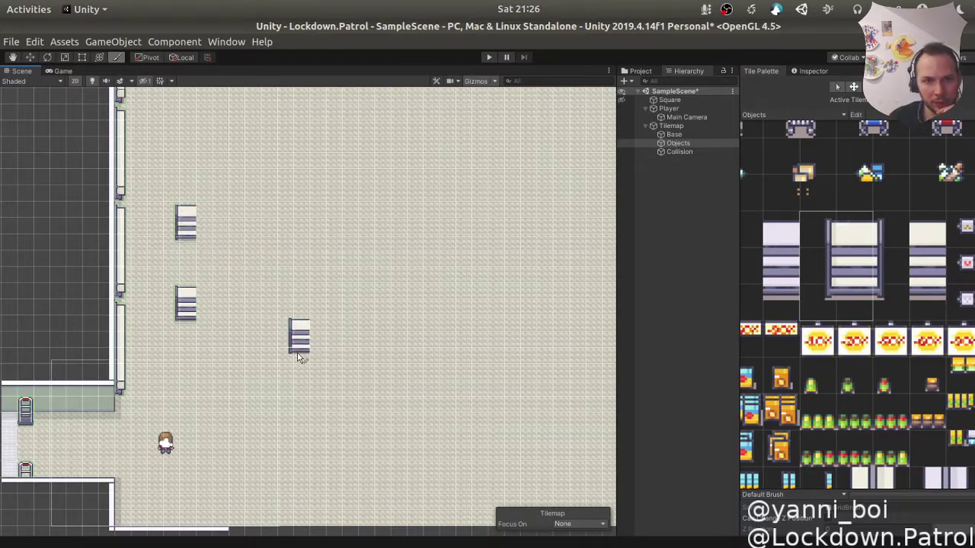
left_click(300, 358)
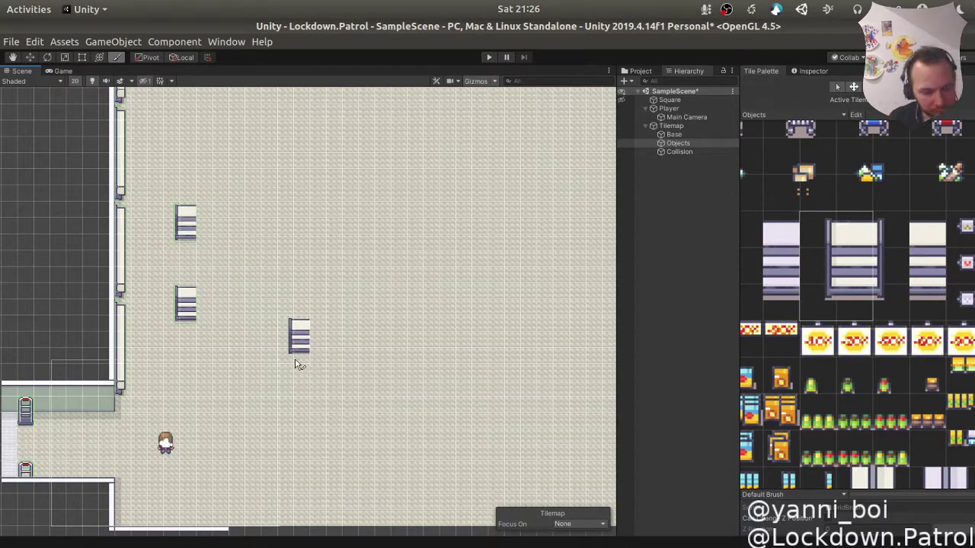
key("ctrl+z")
left_click(191, 231)
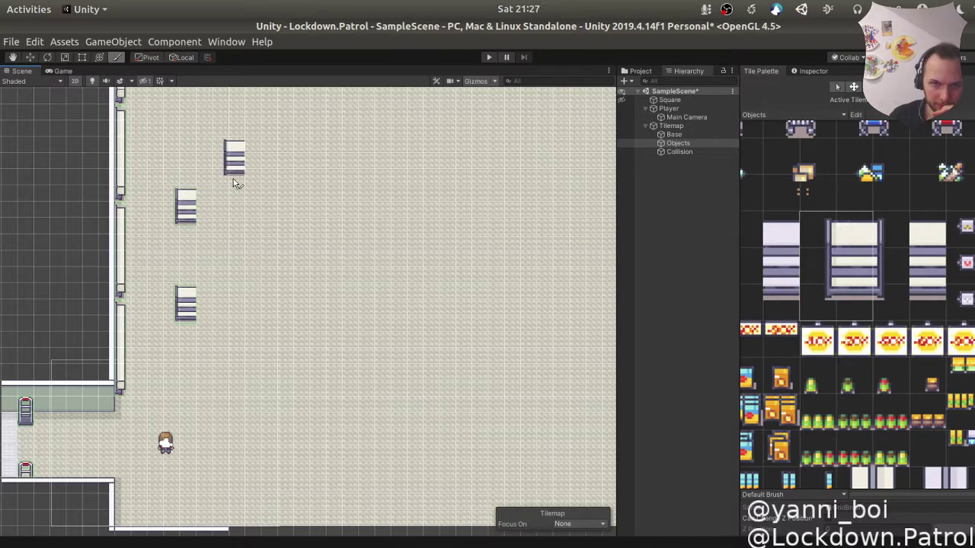
scroll(236, 183, "up", 1)
mouse_move(236, 182)
middle_mouse_down()
mouse_move(236, 227)
mouse_move(304, 381)
mouse_move(192, 263)
mouse_move(201, 271)
middle_mouse_up()
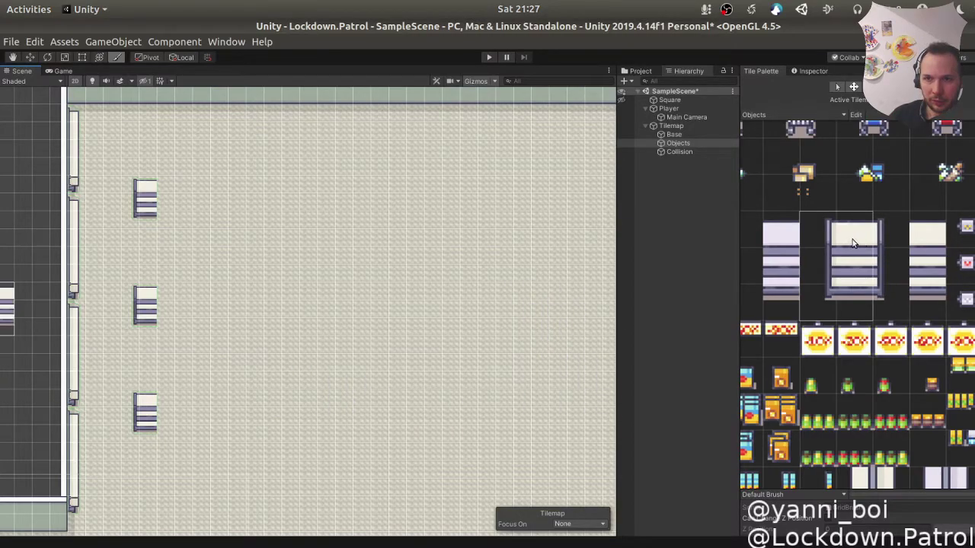
Step: Extend the three shelf ends rightward to equal length with the cream front-facing middle section
left_click(932, 252)
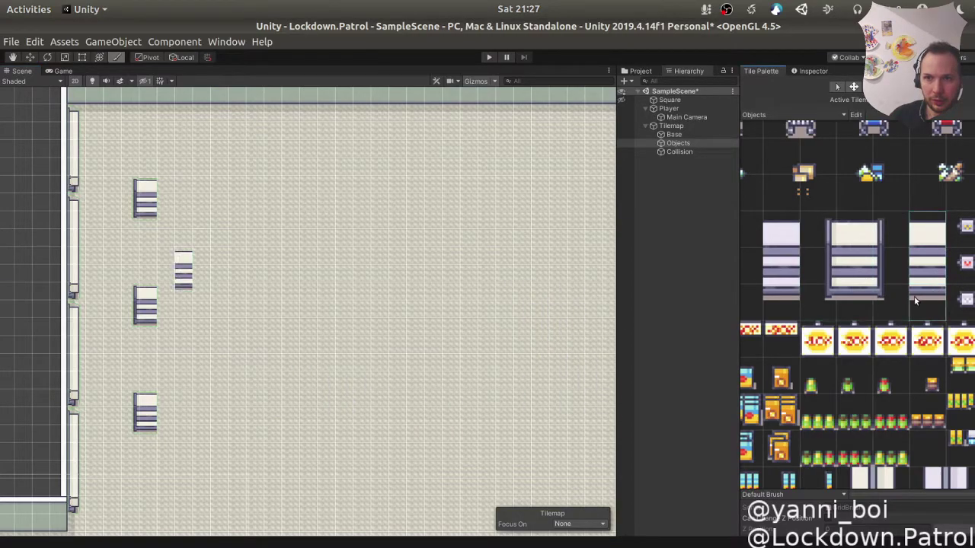
left_click_drag(173, 220, 257, 226)
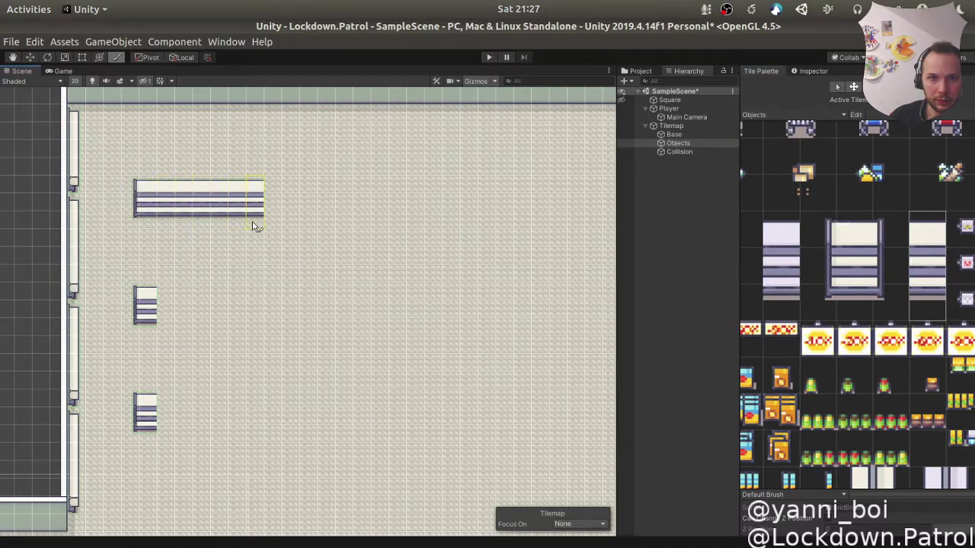
left_click(174, 323)
left_click_drag(190, 327, 252, 327)
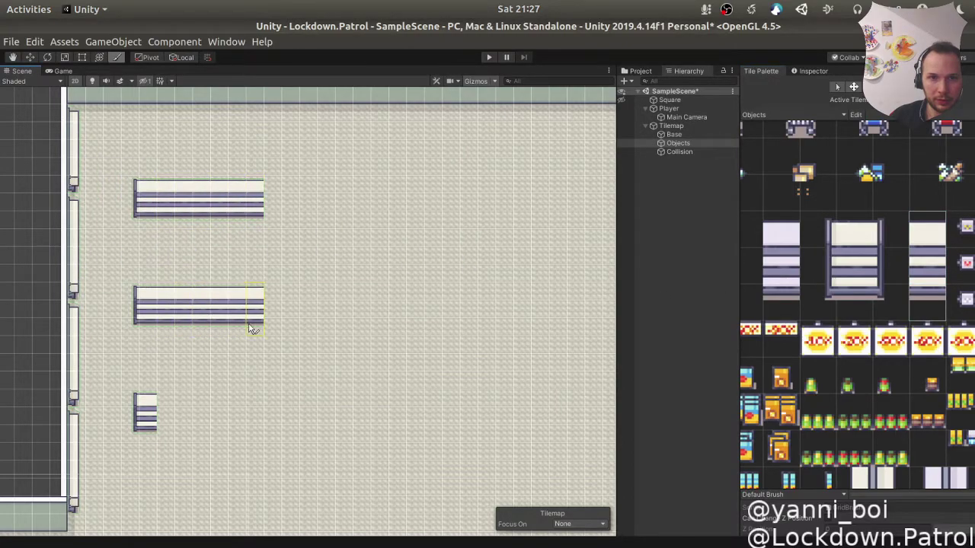
left_click_drag(165, 424, 250, 428)
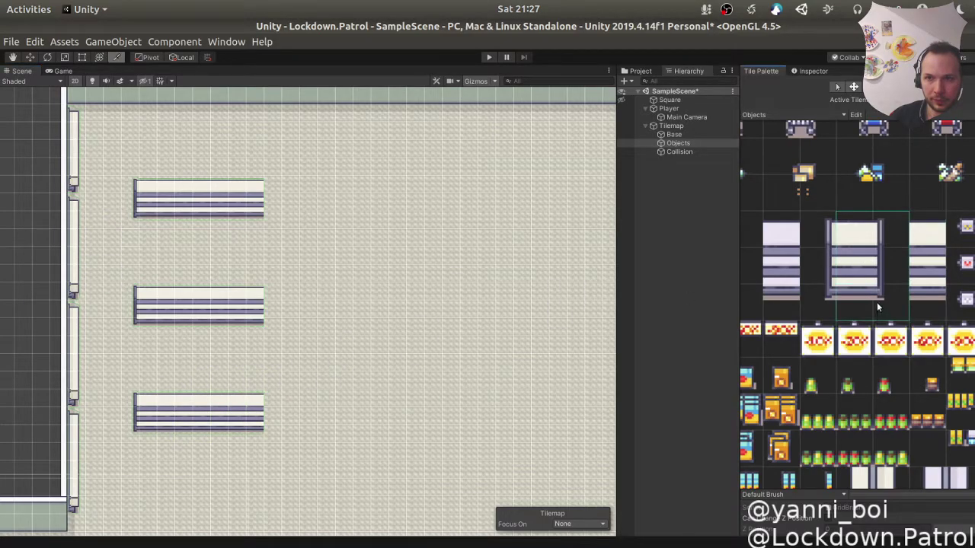
Step: Close the three horizontal shelves with the right end piece of the cream shelf
left_click(892, 244)
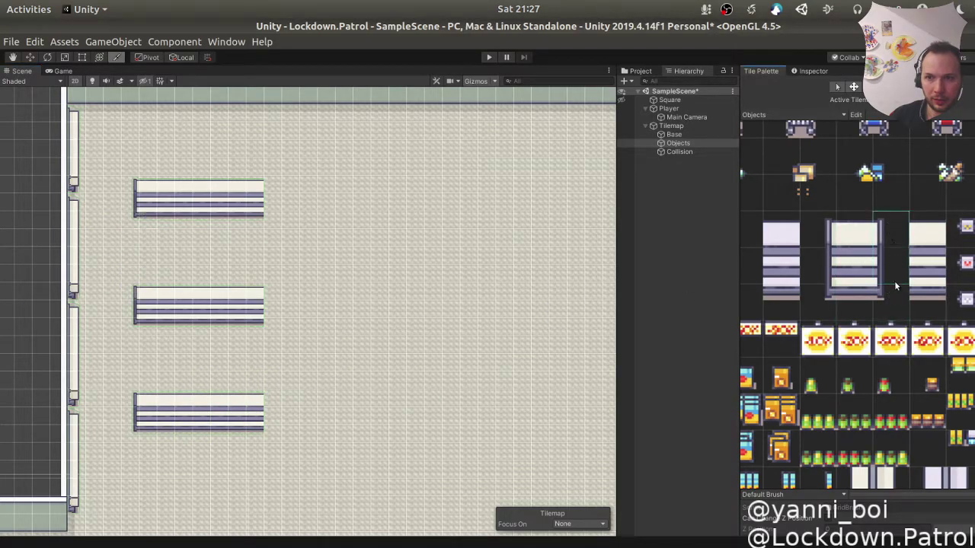
left_click(277, 208)
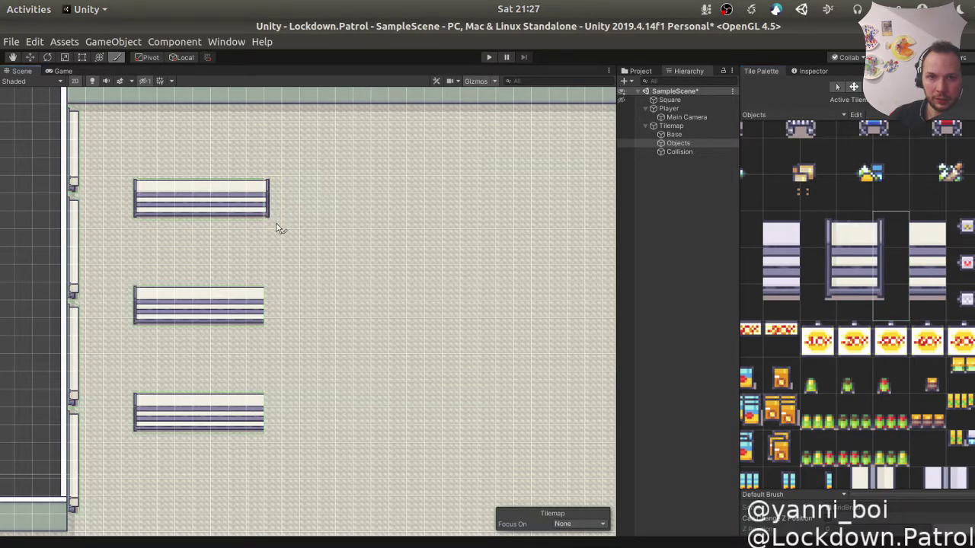
left_click(279, 434)
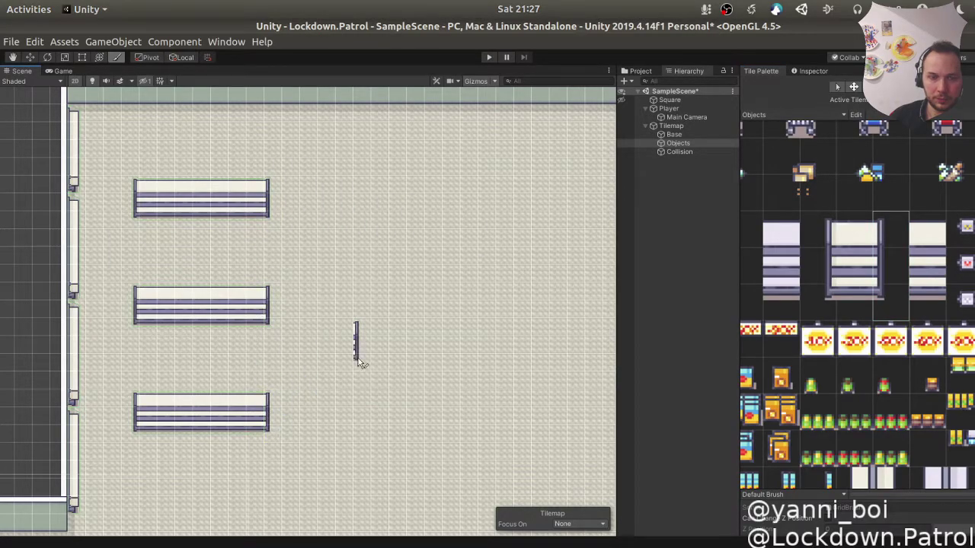
Step: Check the aisle arrangement in the Shop layout.kra sketch in Krita and return to Unity
mouse_move(374, 358)
middle_mouse_down()
mouse_move(236, 188)
mouse_move(513, 257)
middle_mouse_up()
scroll(479, 315, "down", 4)
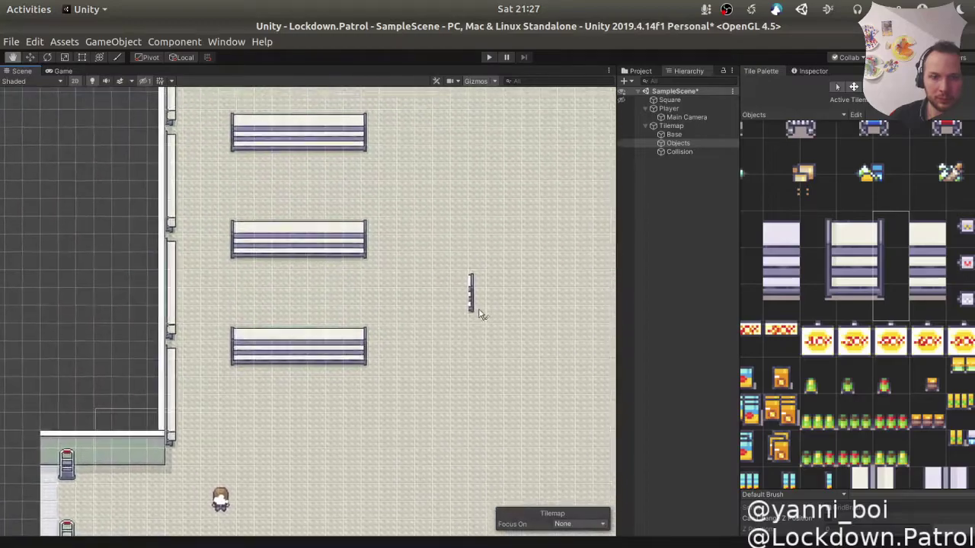
middle_click_drag(498, 330, 374, 266)
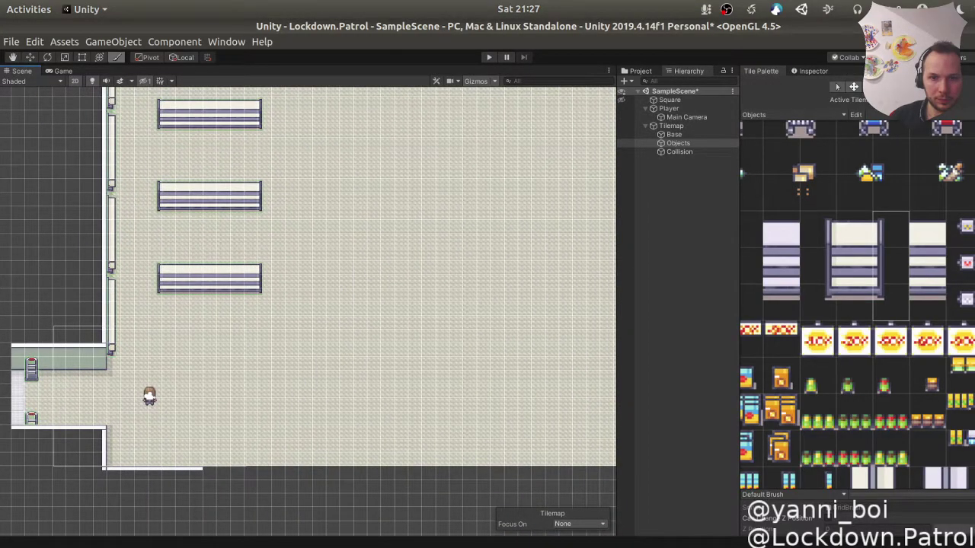
key("alt+Tab")
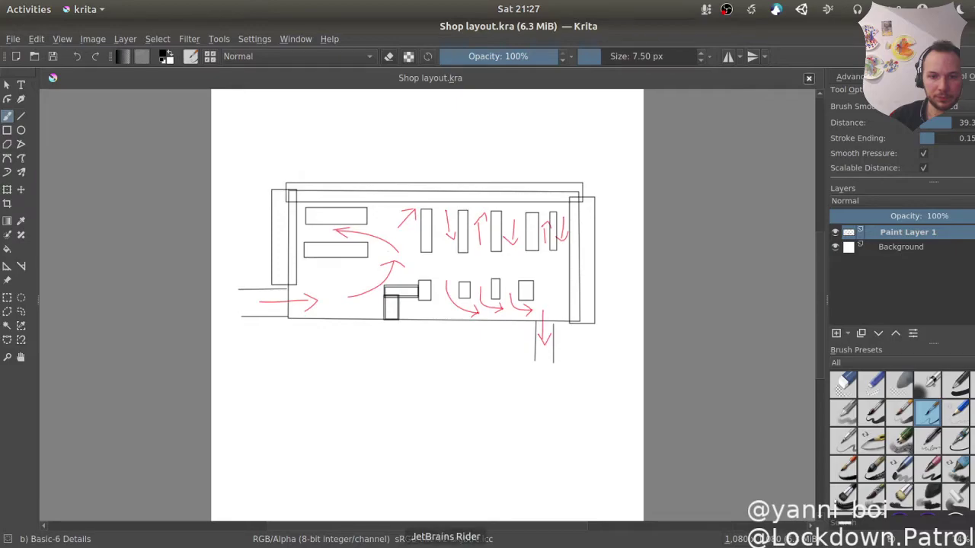
key("alt+Tab")
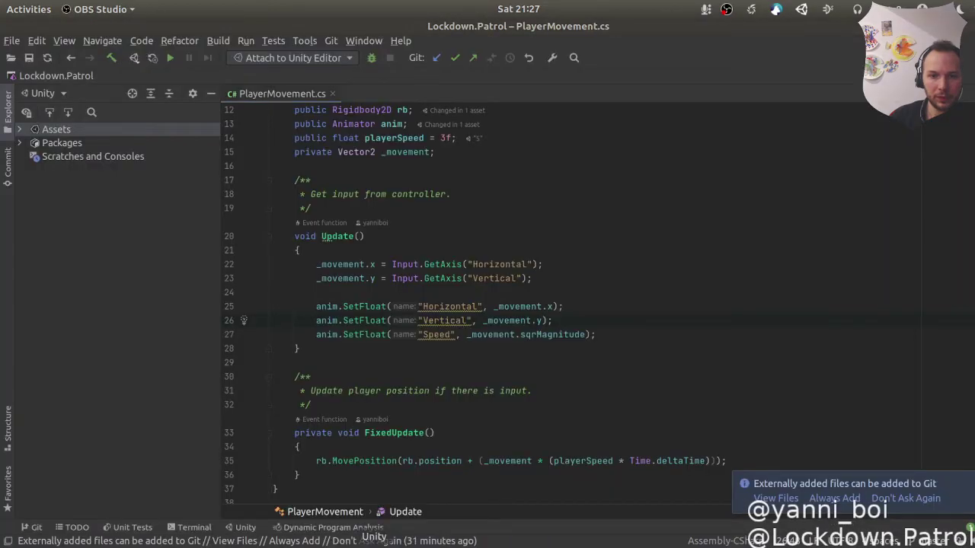
key("alt+Tab")
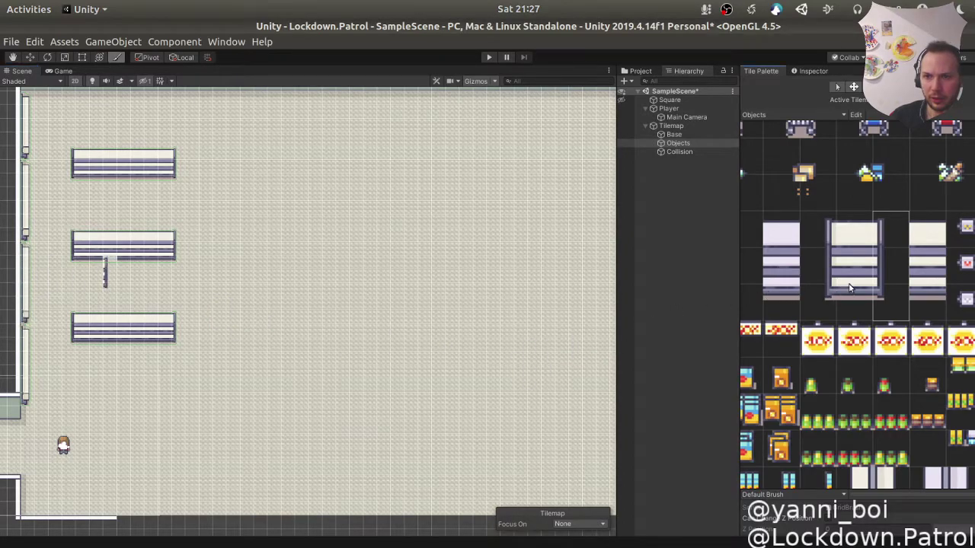
Step: Try painting a cream double-sided shelf in the middle of the room and extending it with its middle section
scroll(830, 290, "down", 2)
middle_click_drag(861, 331, 826, 199)
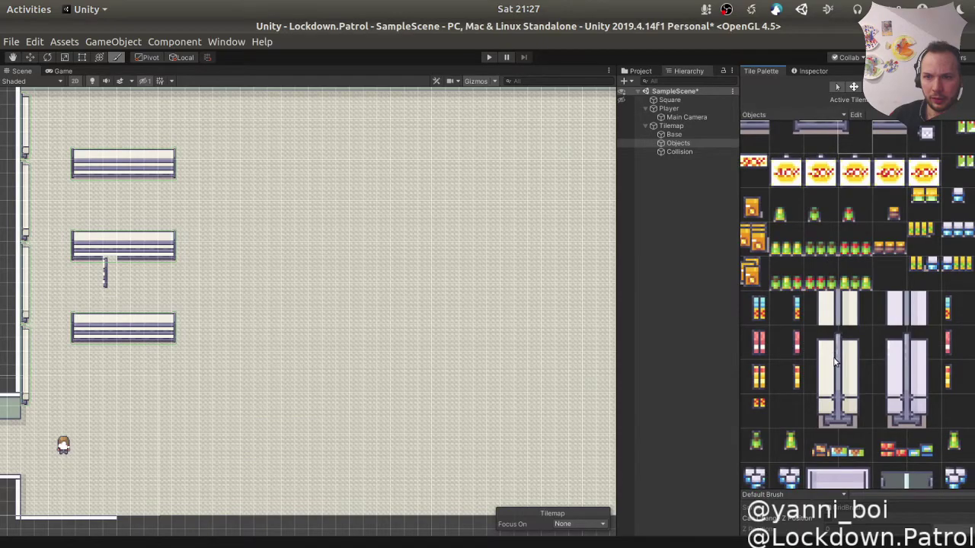
left_click_drag(821, 335, 857, 411)
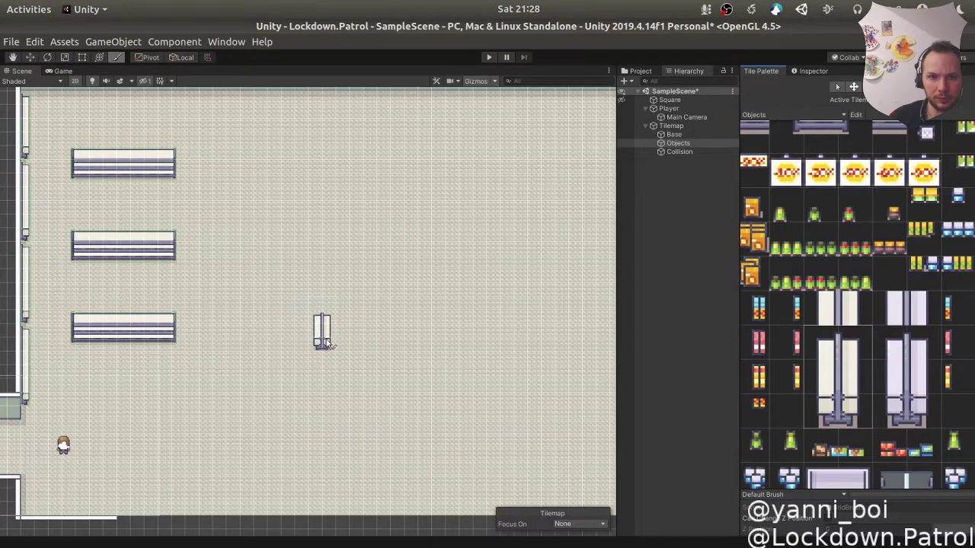
left_click(327, 343)
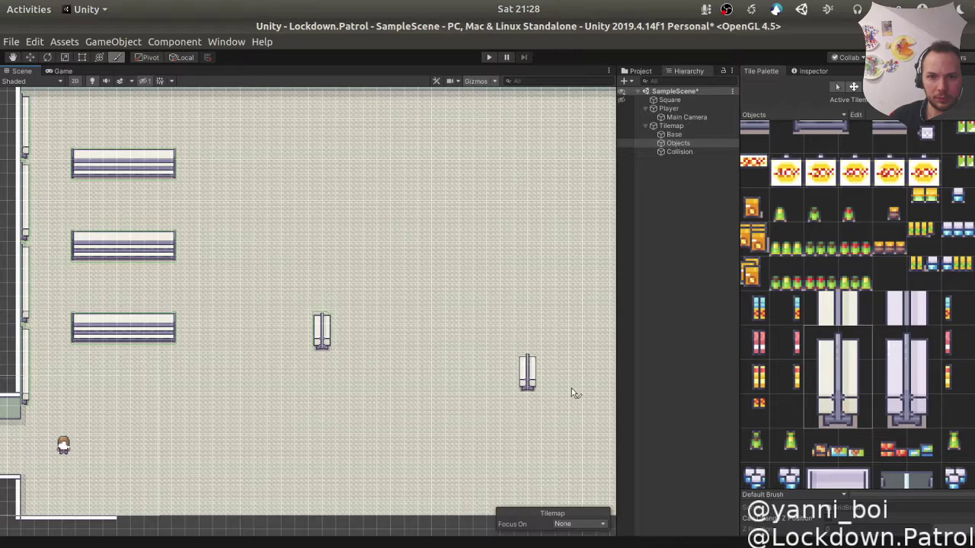
left_click(846, 383)
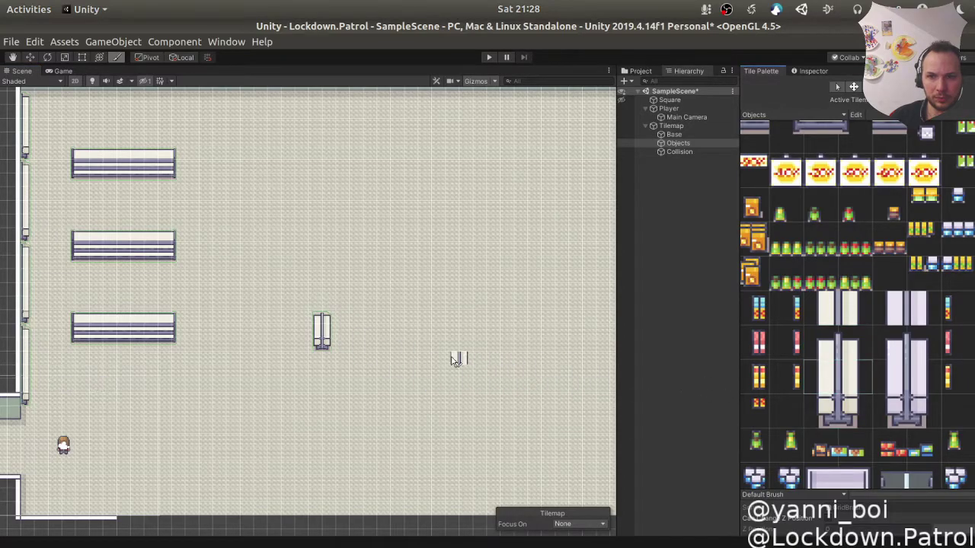
left_click(326, 327)
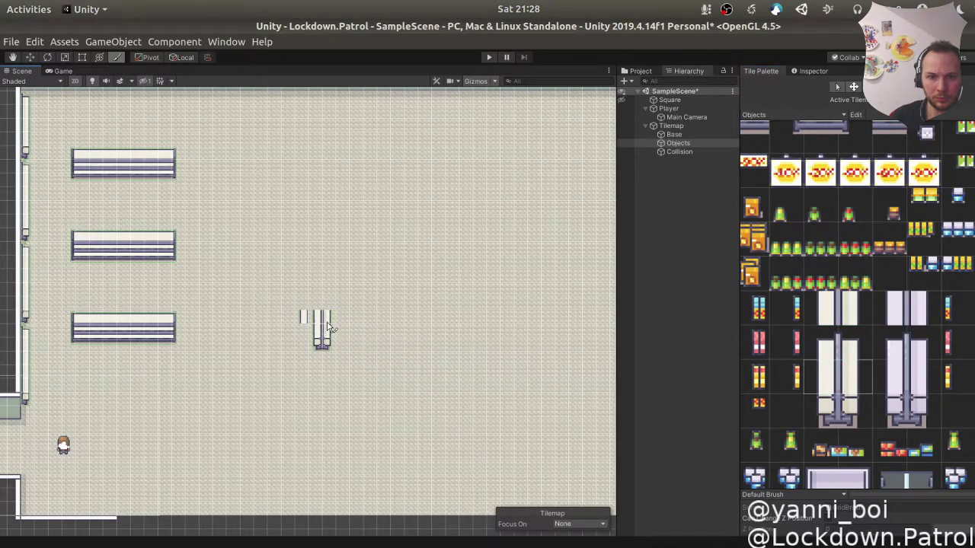
Step: Try box-filling a long vertical double-sided shelf with the middle section, and undo the fill
left_click(887, 86)
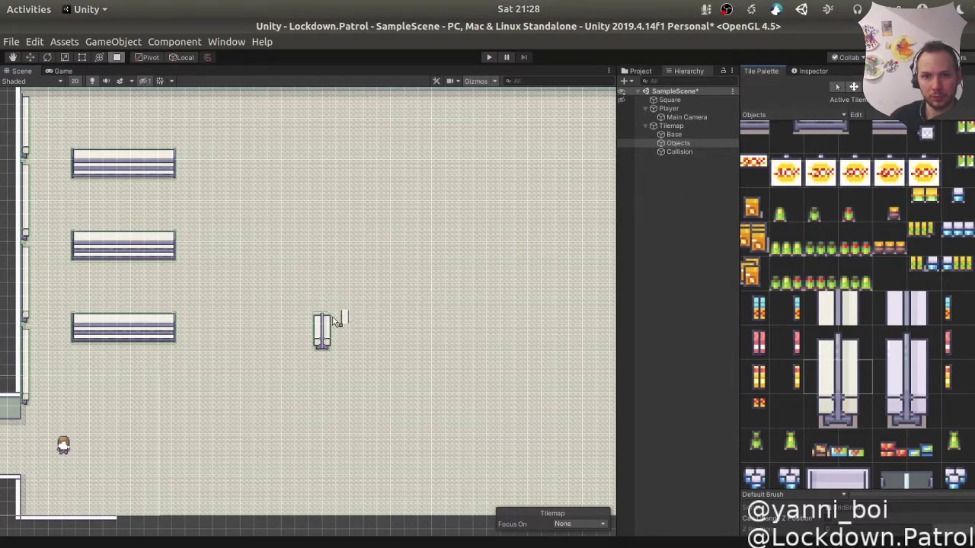
left_click_drag(315, 314, 326, 370)
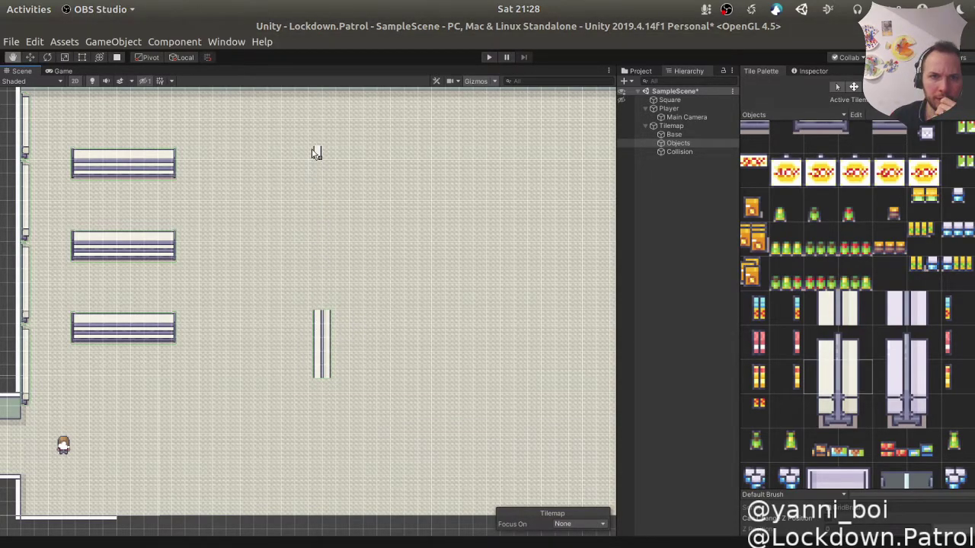
left_click_drag(315, 149, 333, 389)
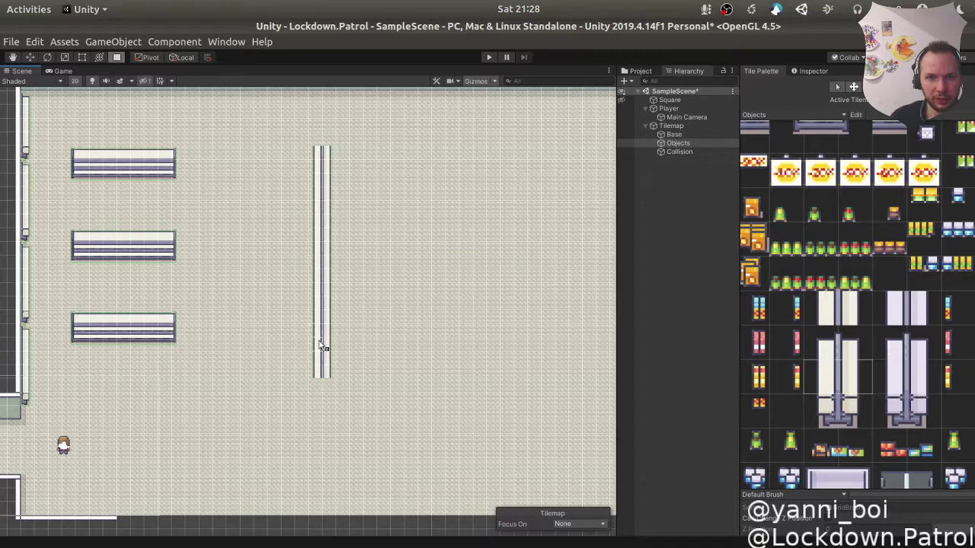
key("ctrl+z")
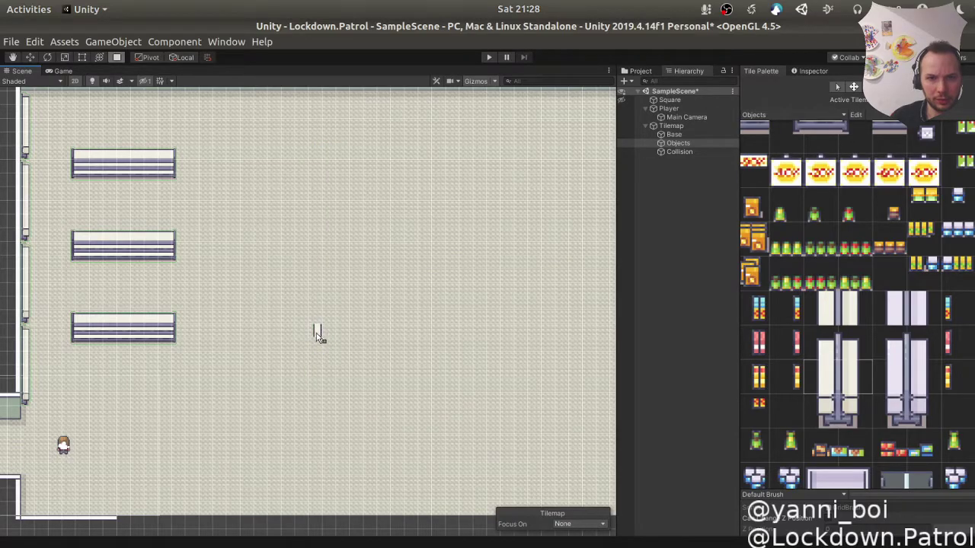
Step: Try box-filling a vertical column of two-tile-high cream double-sided shelves in the middle of the room
left_click(838, 413)
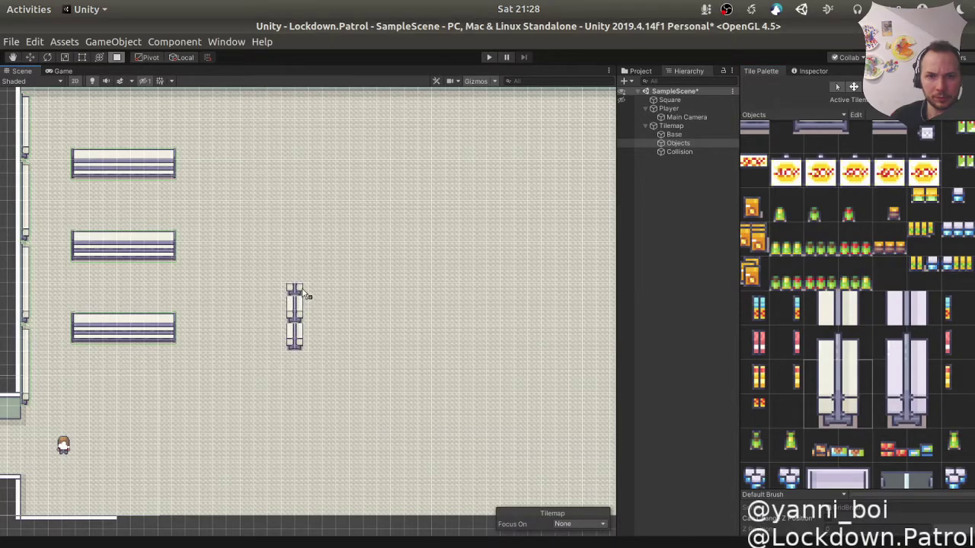
left_click_drag(304, 301, 303, 218)
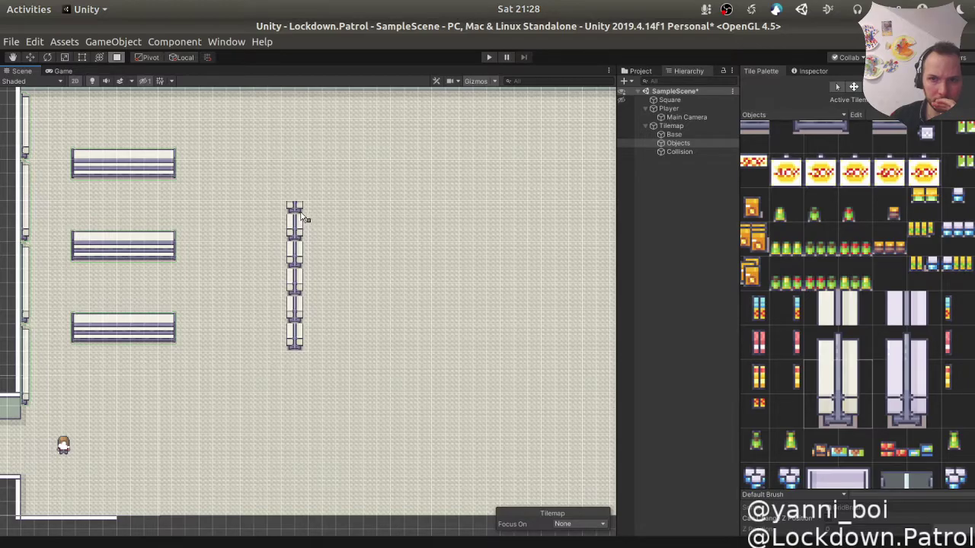
left_click_drag(303, 219, 303, 123)
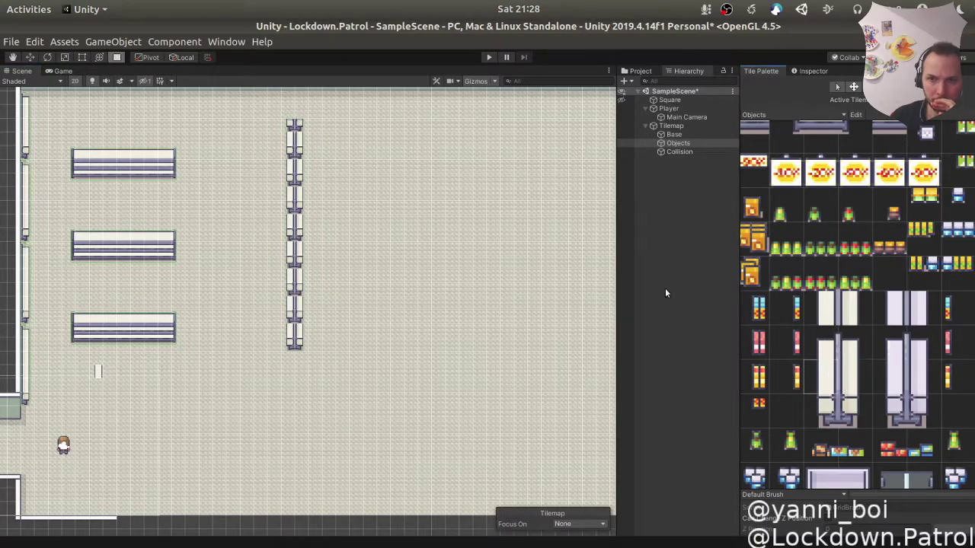
Step: Try joining the lowest shelves of the column with the cream shelf's middle section, and undo the change
left_click(832, 375)
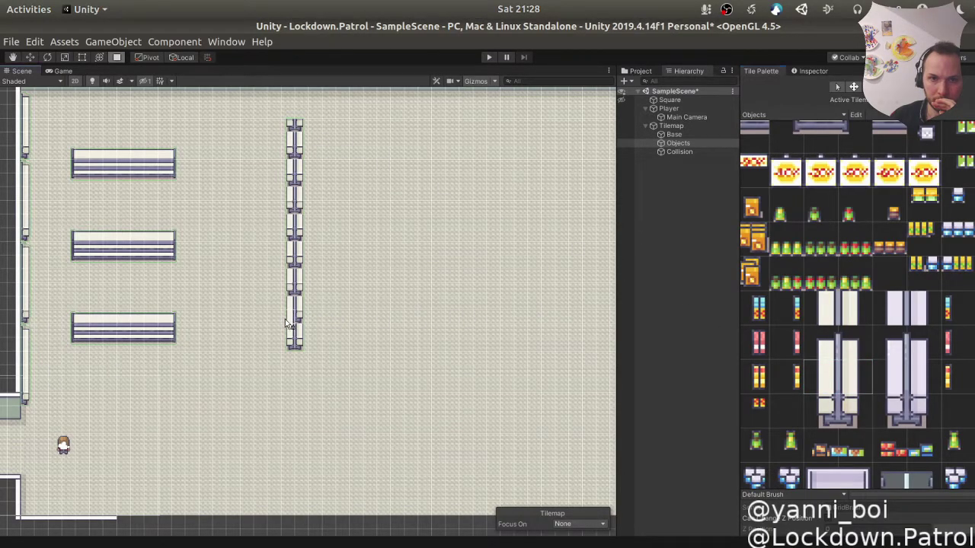
left_click(300, 296)
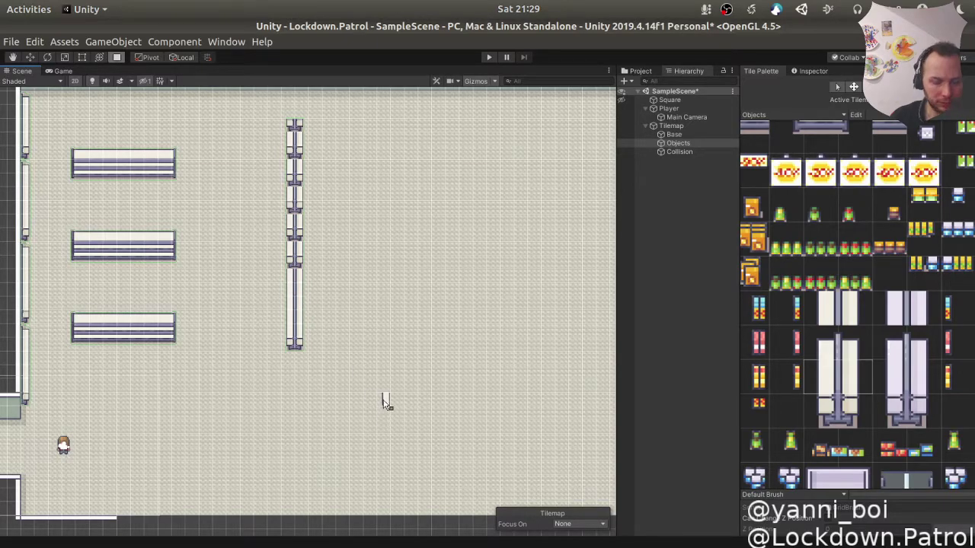
key("ctrl+z")
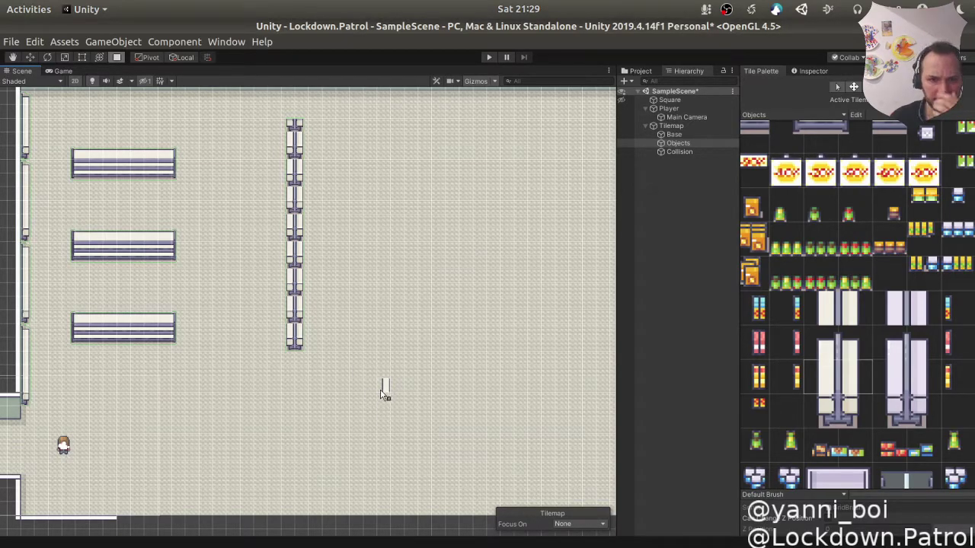
Step: Repaint the column with complete three-tile-high cream double-sided shelves
left_click(838, 415)
left_click_drag(837, 415, 837, 355)
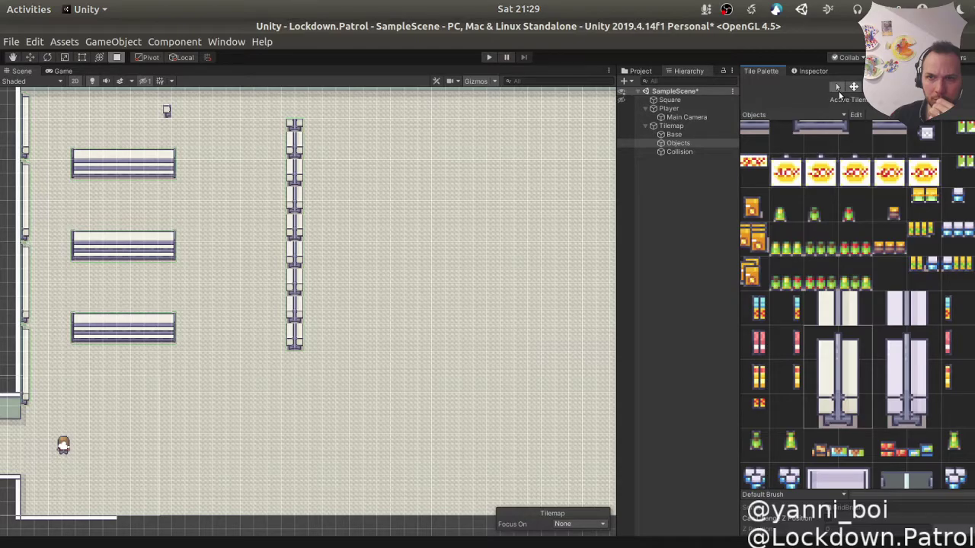
left_click(837, 89)
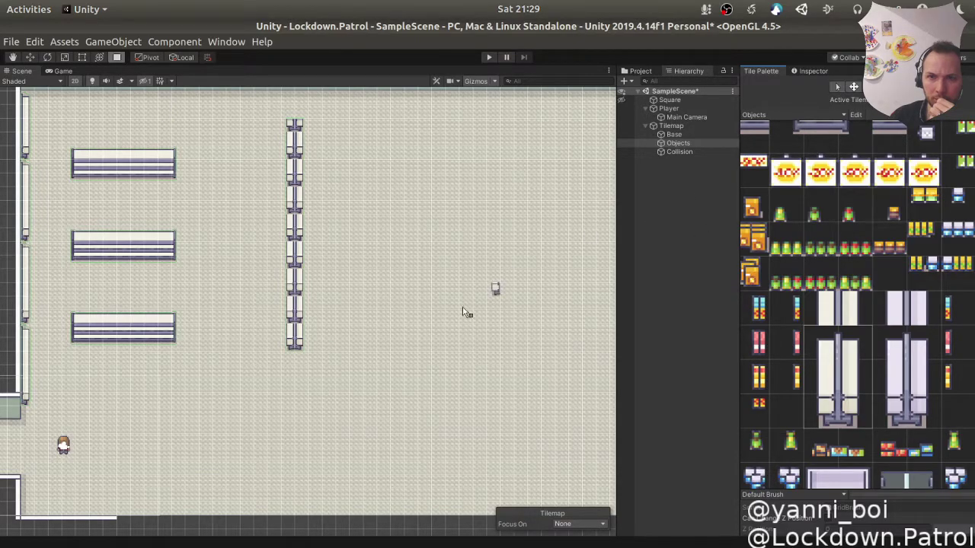
mouse_move(294, 354)
left_mouse_down()
mouse_move(309, 254)
mouse_move(296, 152)
mouse_move(305, 138)
left_mouse_up()
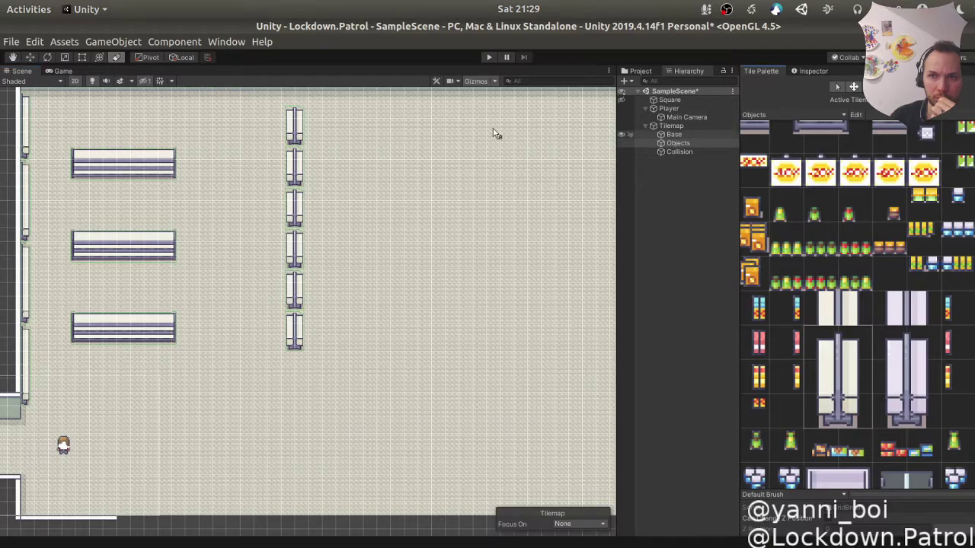
Step: Erase the excess shelf tiles at the column's upper end and cap the uppermost remaining shelf with the top end piece
left_click(302, 126, "shift")
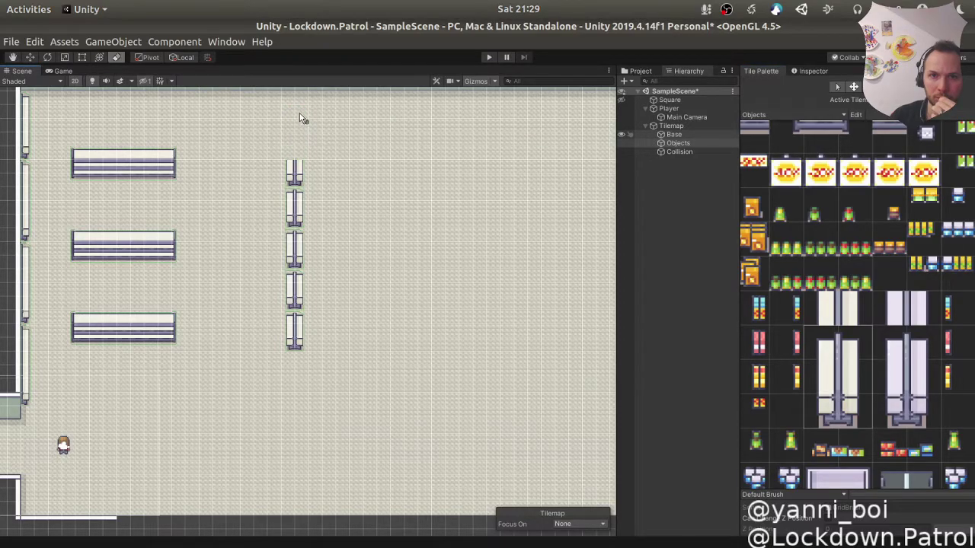
left_click_drag(824, 358, 843, 346)
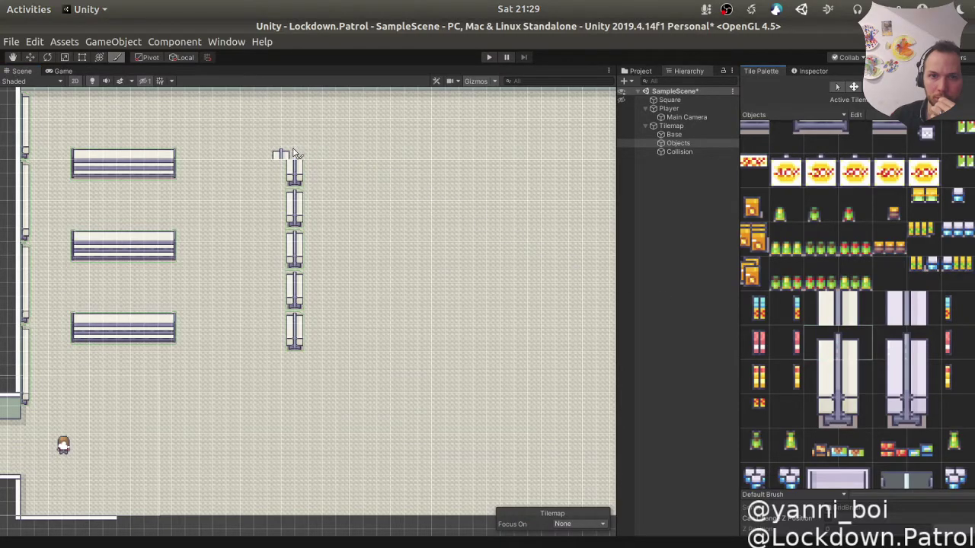
left_click(303, 154)
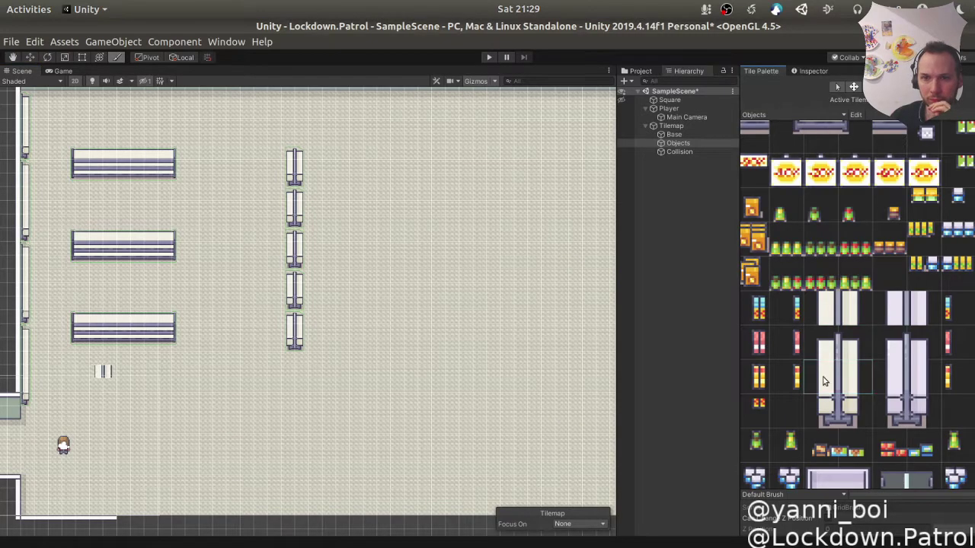
Step: Try joining neighbouring column shelves into longer units with the middle section, and undo the joins
left_click(296, 308)
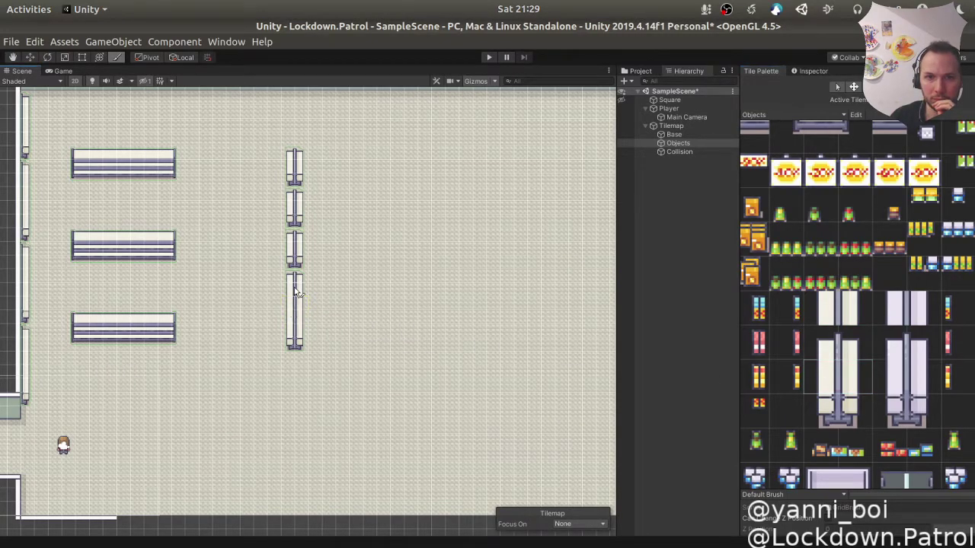
left_click(296, 228)
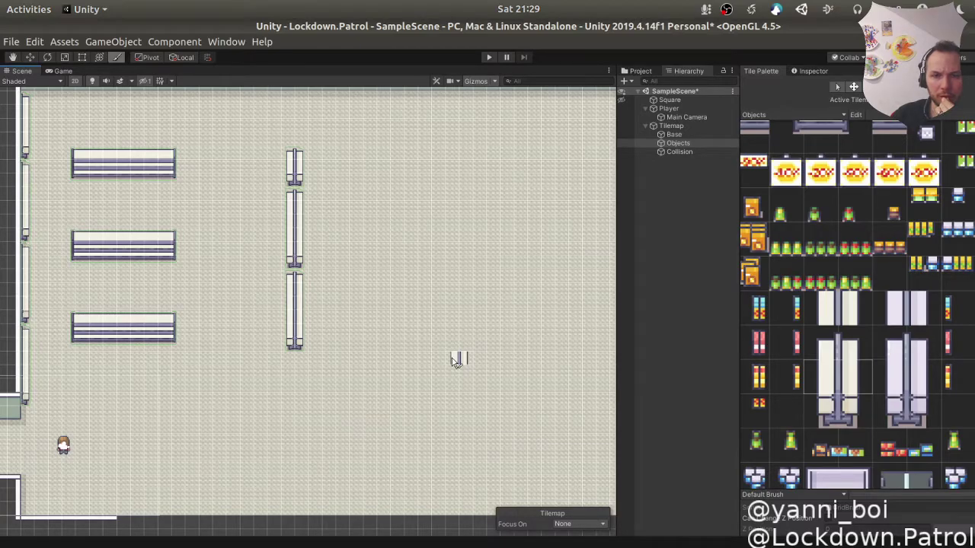
key("ctrl+z")
key("ctrl+z")
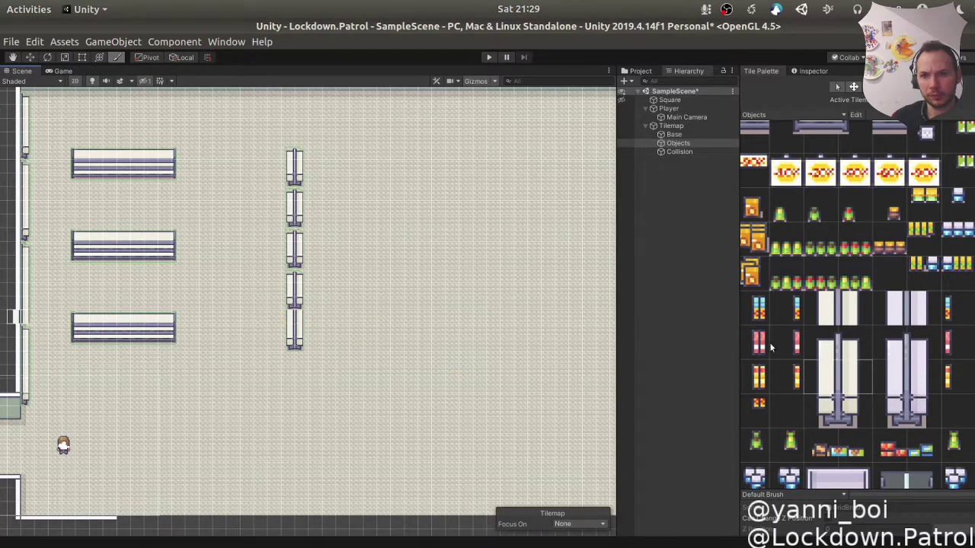
Step: Cap the lowest column shelf at four tiles high and close the shelf above it with the bottom end piece
left_click(842, 348)
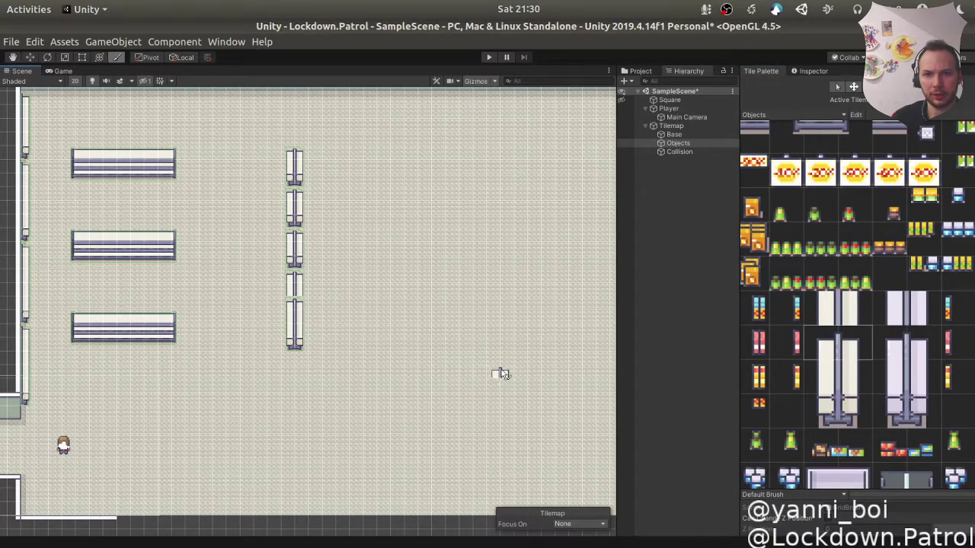
left_click(844, 413)
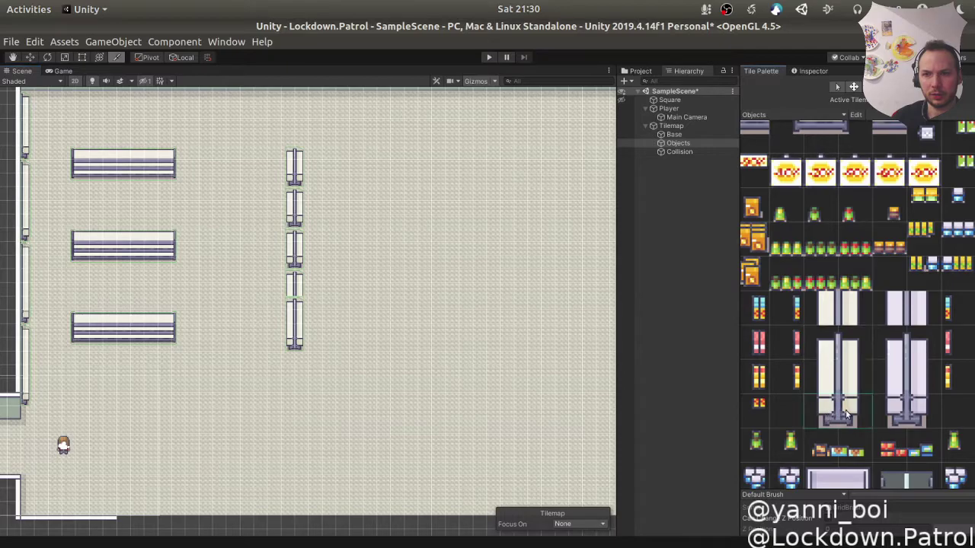
left_click(300, 294)
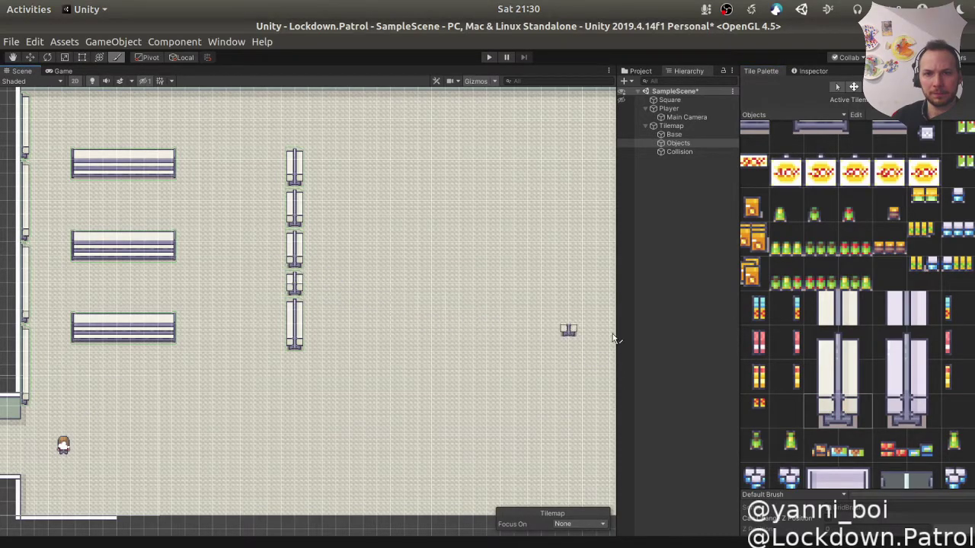
Step: Try extending the second-lowest shelf into the one above it with the middle section
left_click(839, 379)
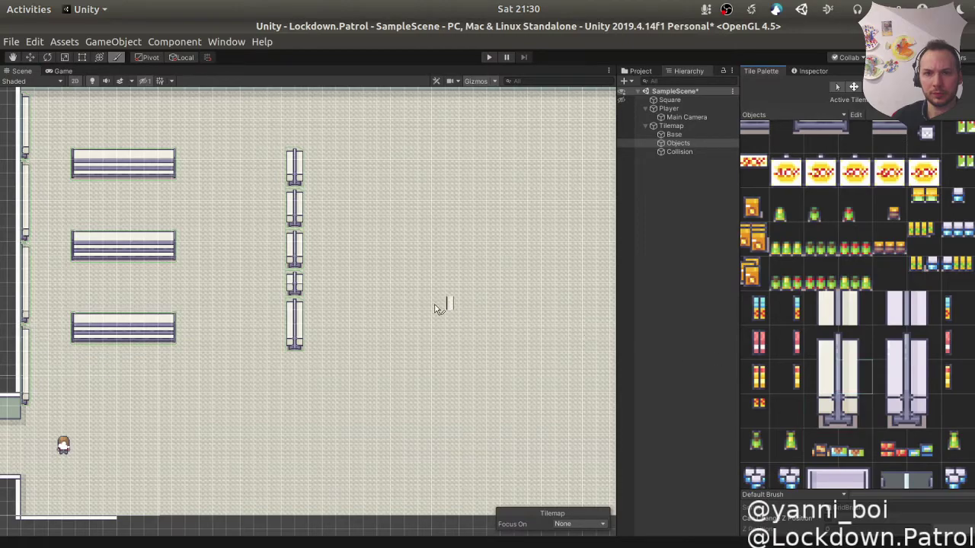
left_click(302, 275)
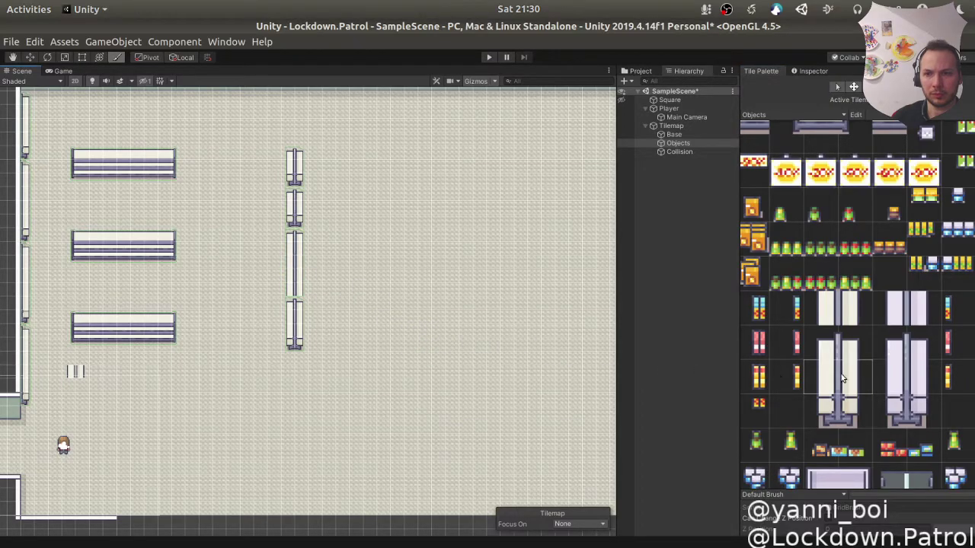
left_click(842, 406)
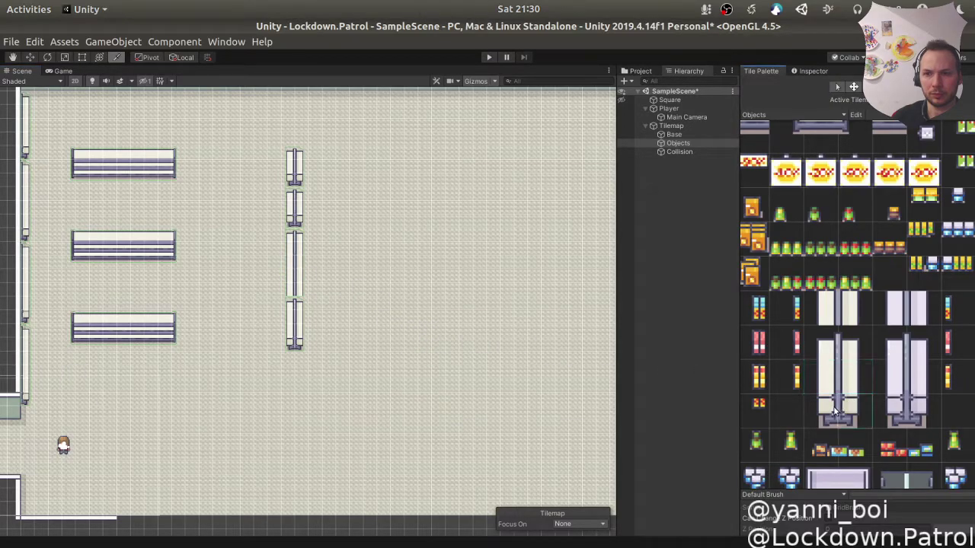
left_click(299, 284)
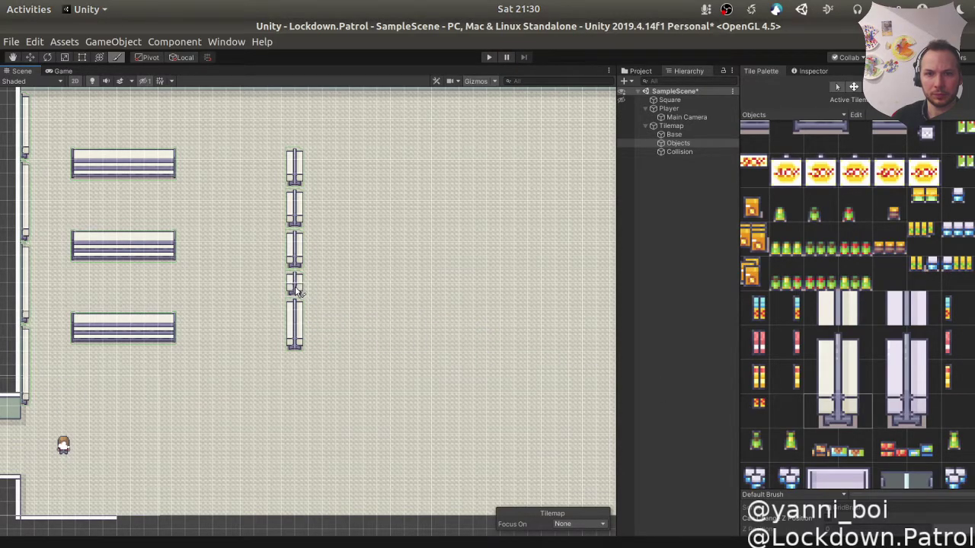
Step: Rebuild the upper three column shelves as four-tile-high units using the cream shelf's bottom end, middle and top end pieces
left_click(300, 248)
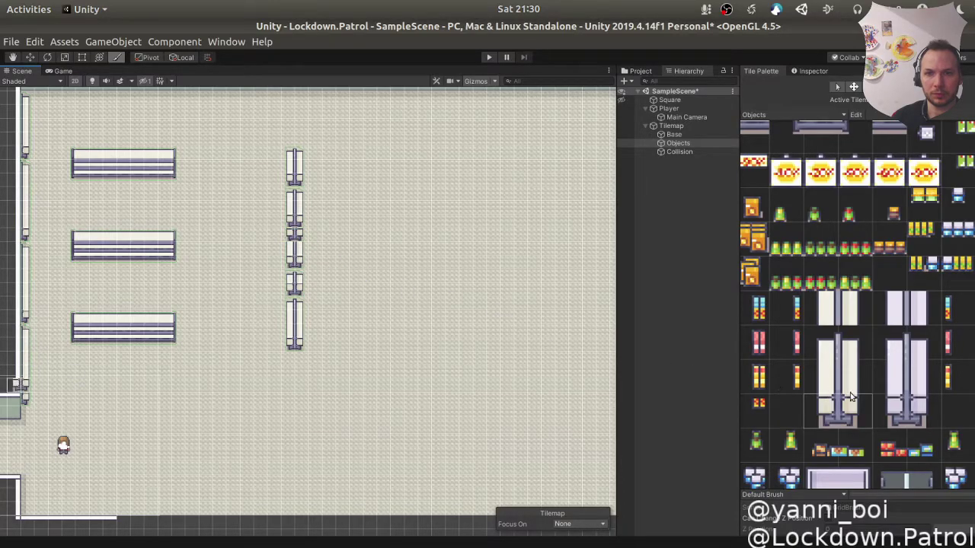
left_click_drag(823, 363, 845, 365)
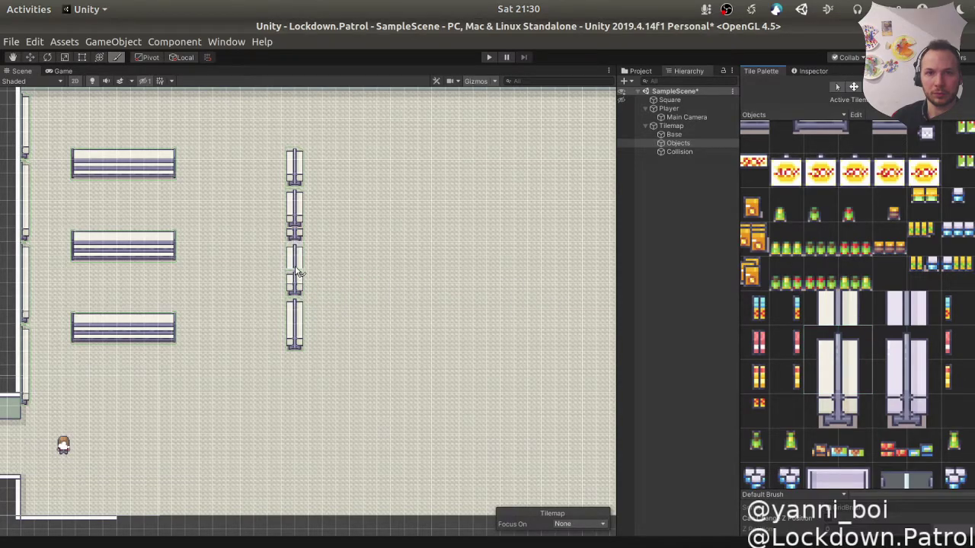
left_click(300, 231)
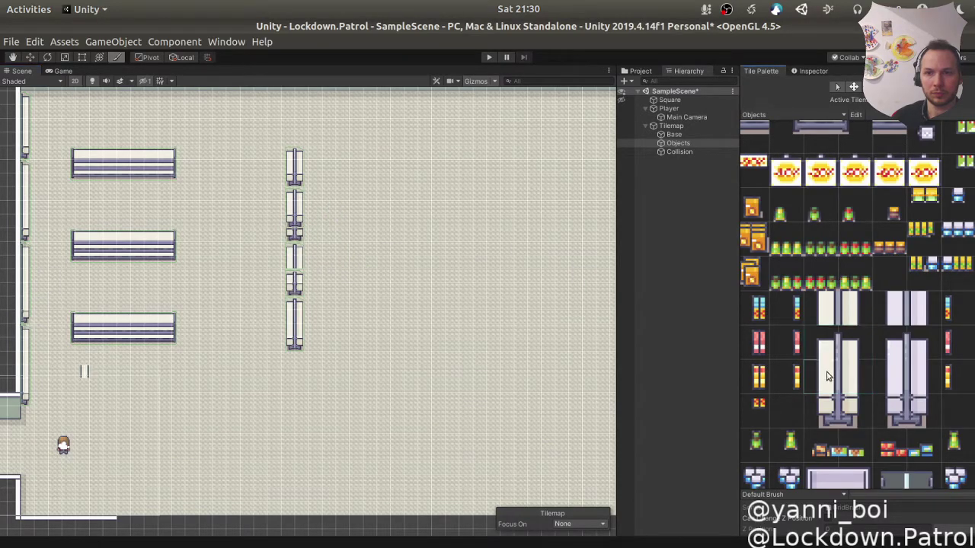
left_click_drag(829, 376, 857, 381)
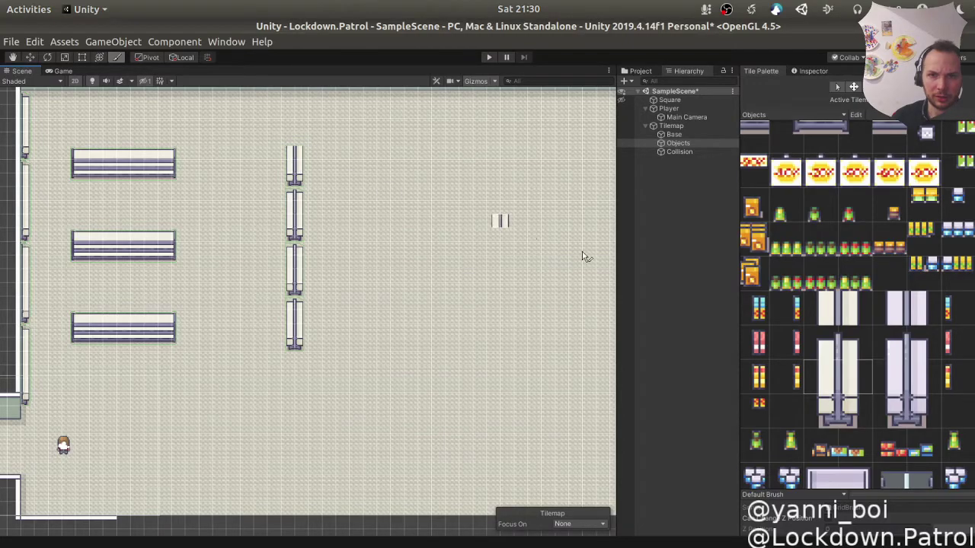
left_click(847, 348)
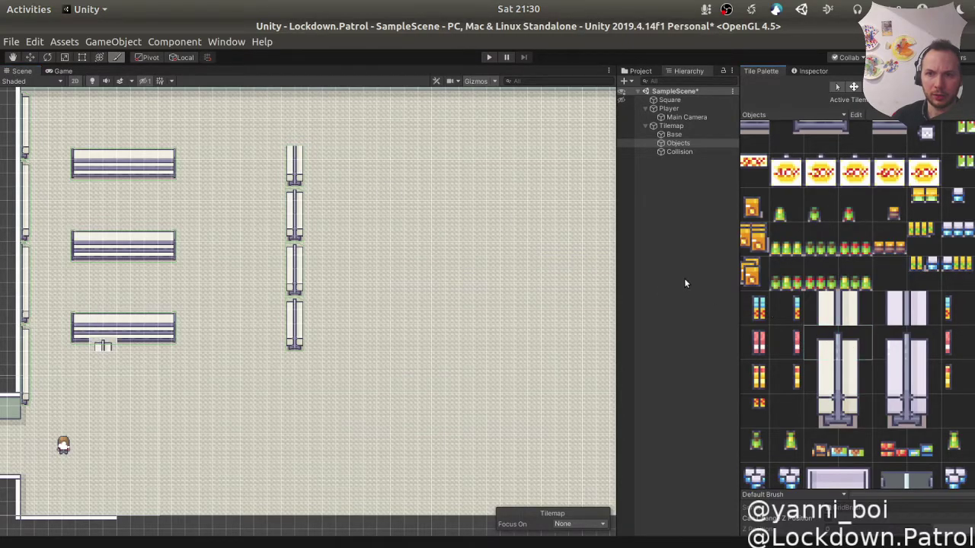
left_click(302, 150)
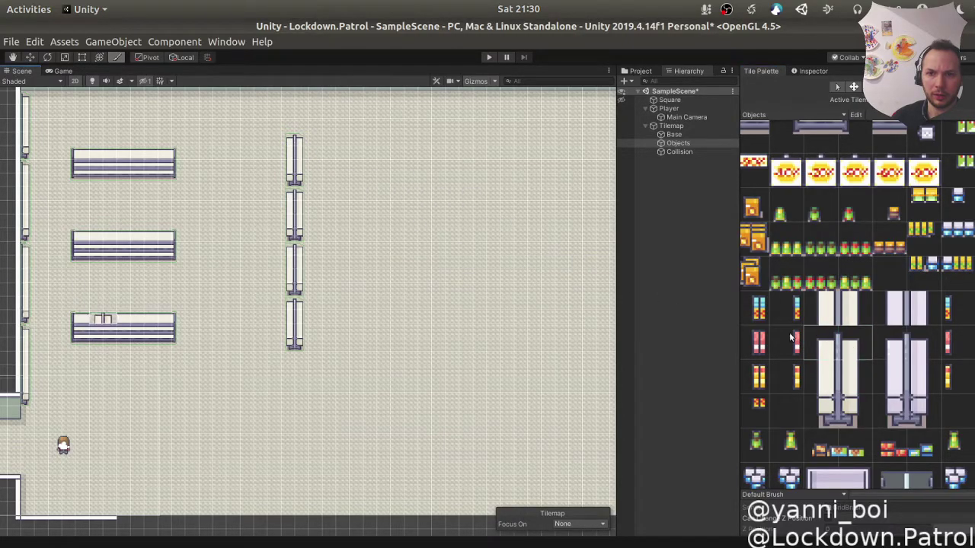
Step: Paint a second column of four shelves beside the first from the cream shelf's top and bottom pieces, matching the first column's ends
left_click(838, 323)
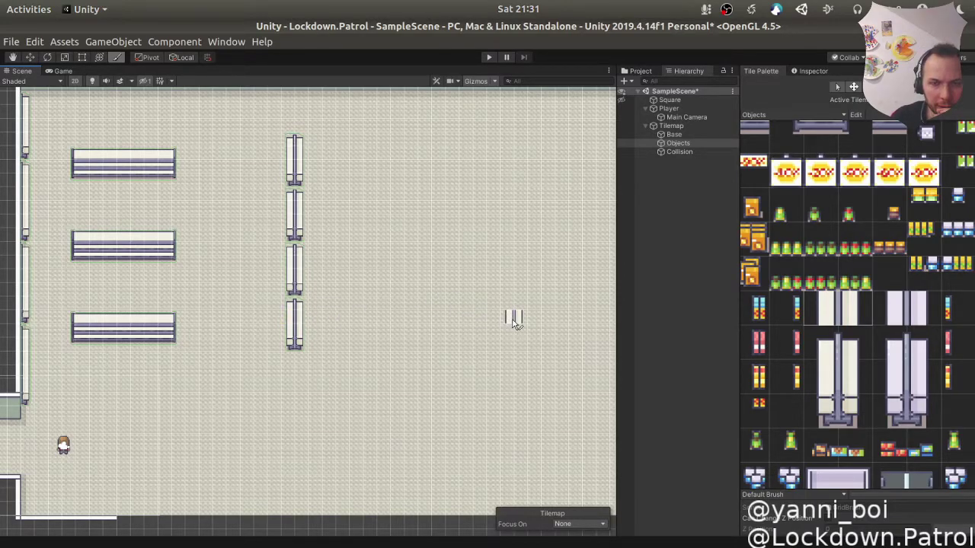
middle_click_drag(454, 261, 418, 294)
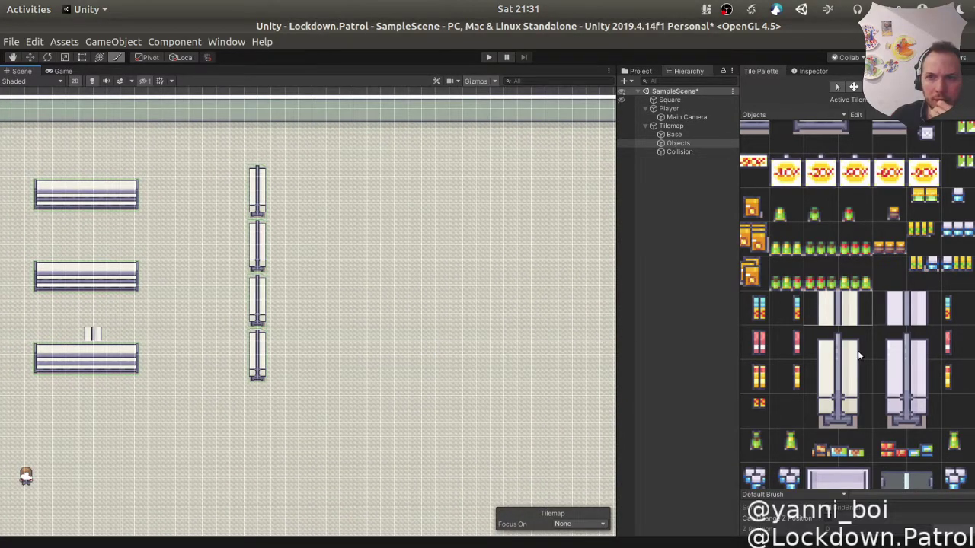
left_click(841, 418)
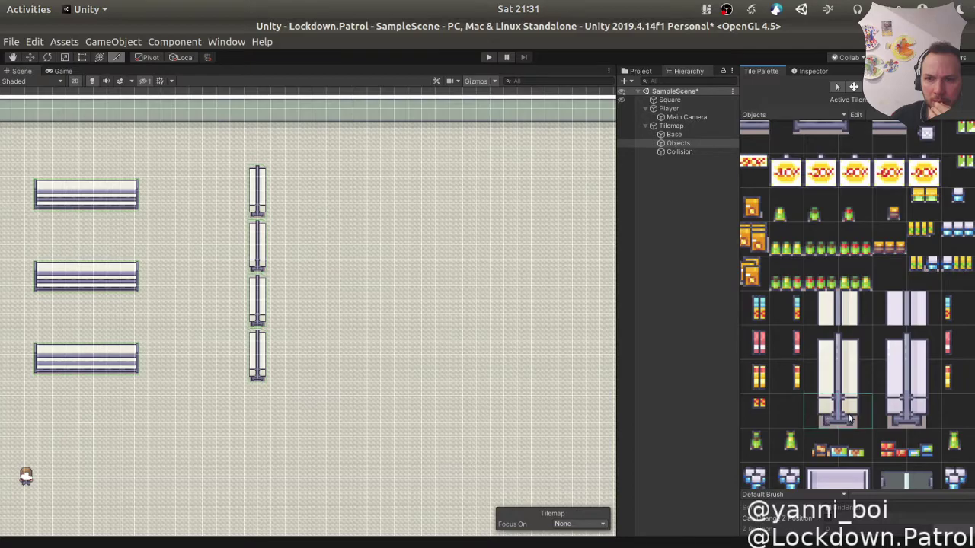
left_click_drag(850, 371, 847, 343)
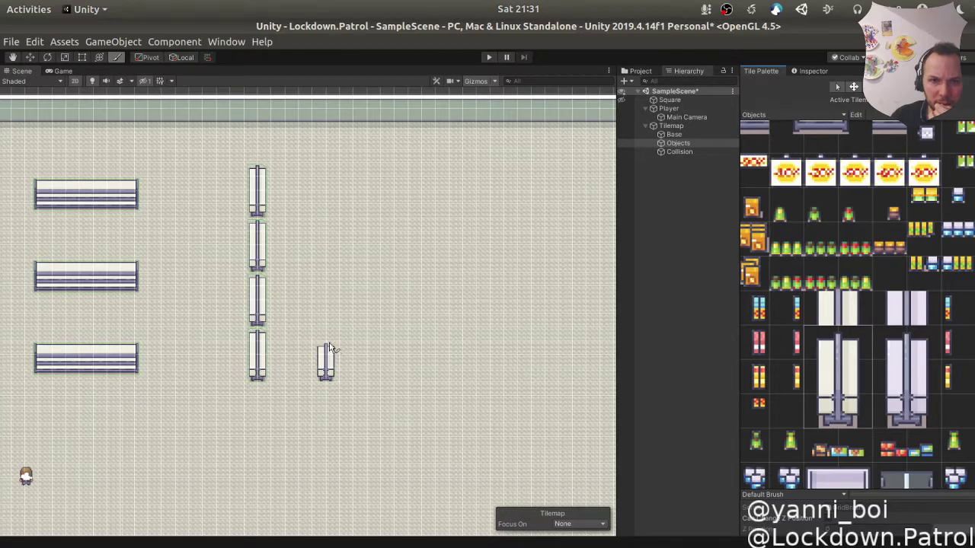
left_click(329, 346)
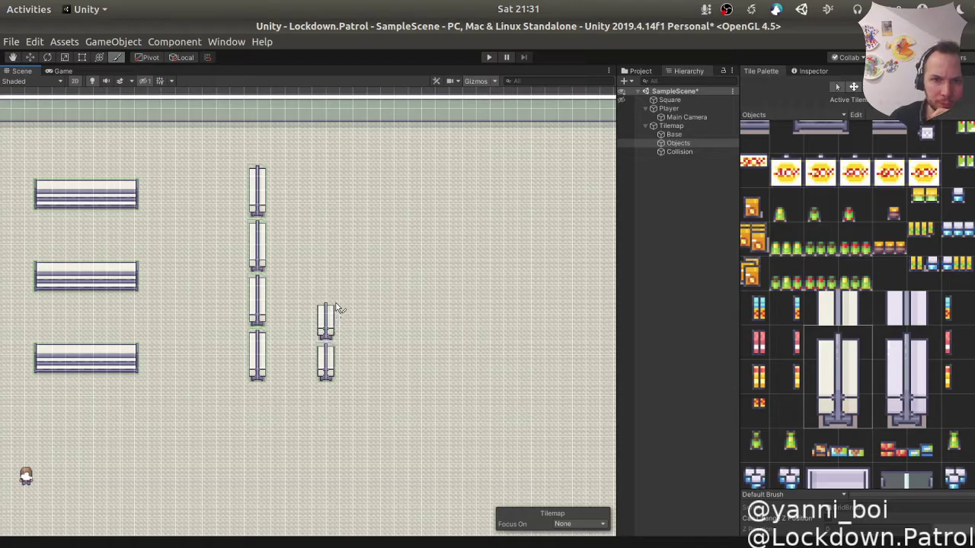
left_click(339, 302)
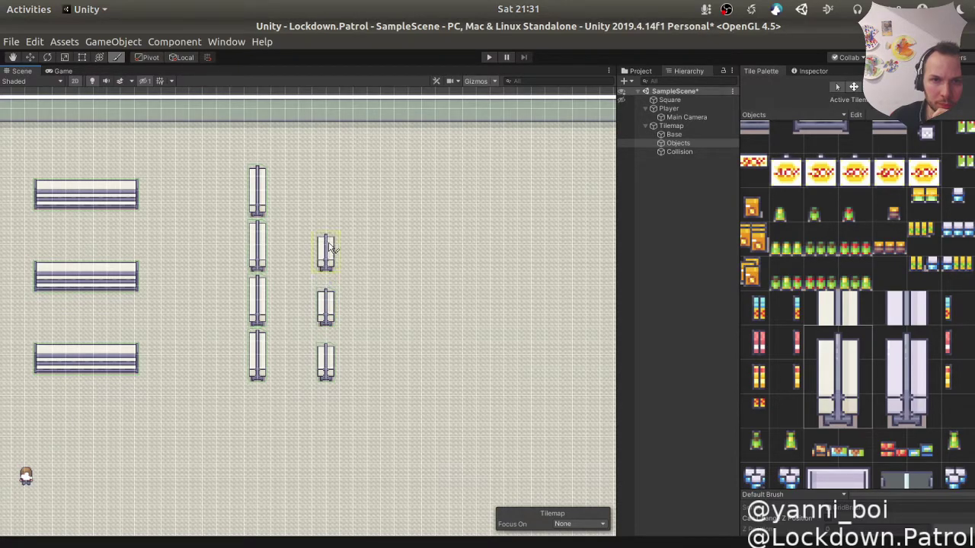
left_click(330, 238)
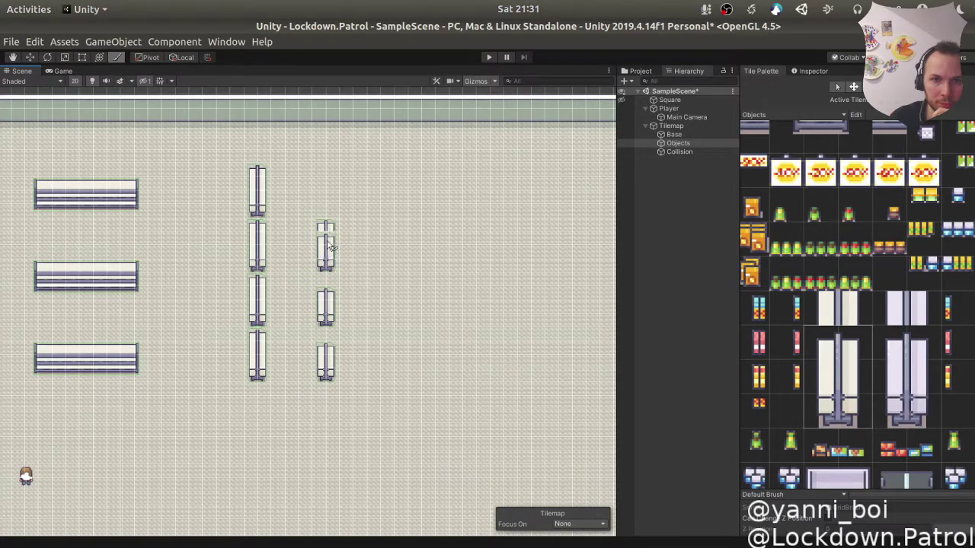
left_click(331, 304)
left_click_drag(331, 299, 332, 186)
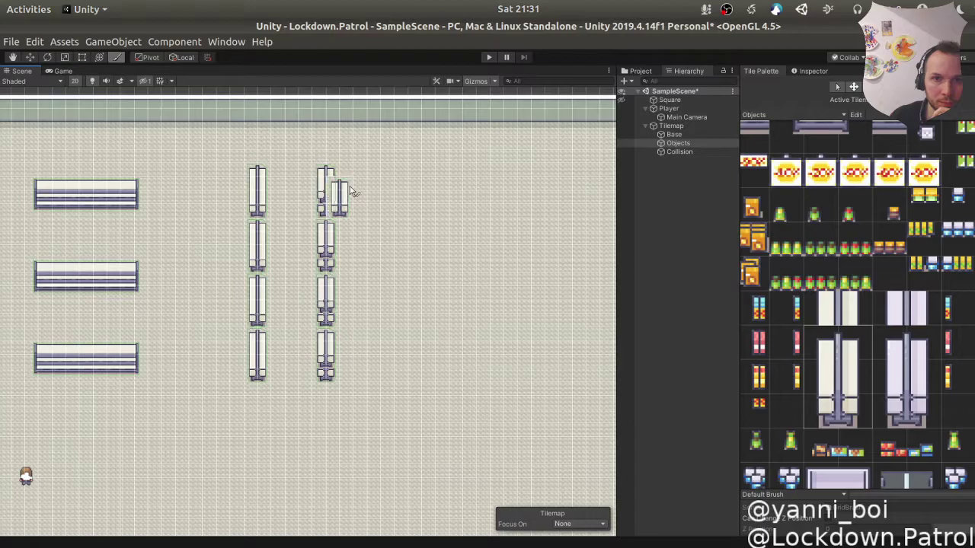
Step: Fill the inner tiles of the second column's shelves with the cream middle section to make four continuous four-tile-high units
left_click(824, 318)
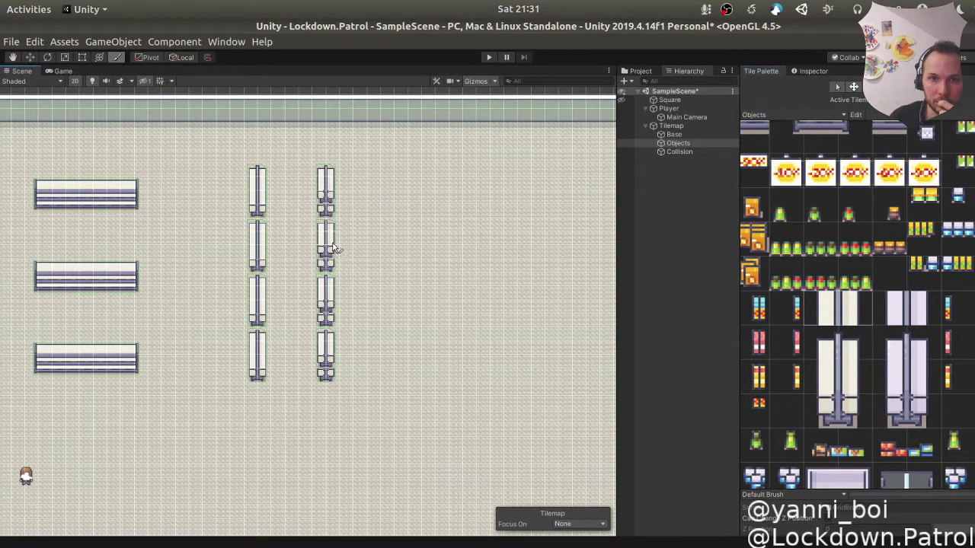
left_click(330, 274)
left_click(829, 391)
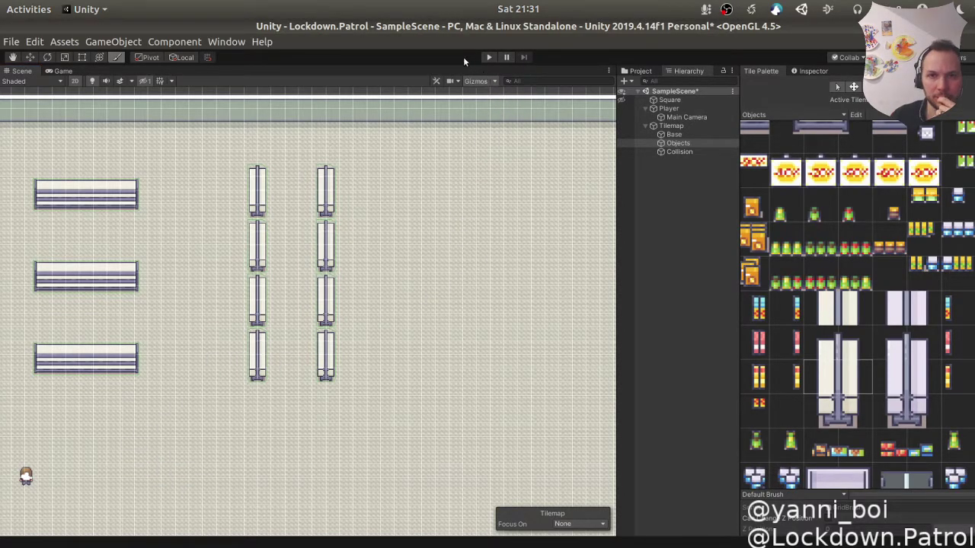
Step: Run the game and walk the player around the wall shelves and long horizontal shelves to examine the layout
left_click(488, 57)
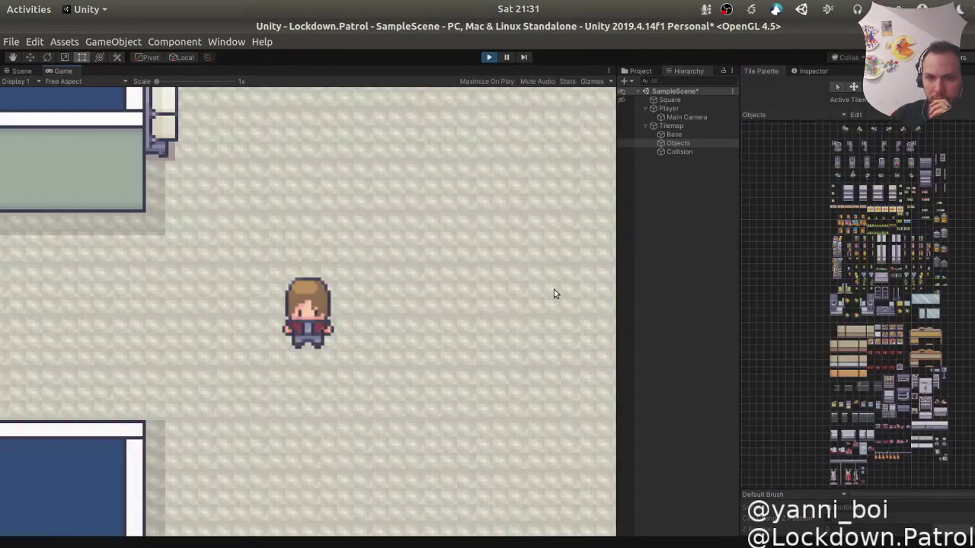
key("Left")
key("Up")
key("Right")
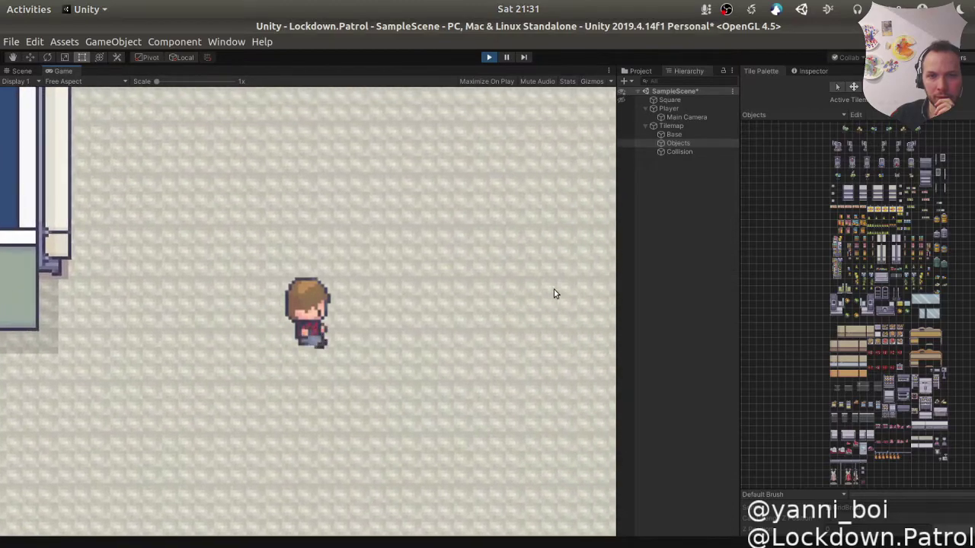
key("Up")
key("Left")
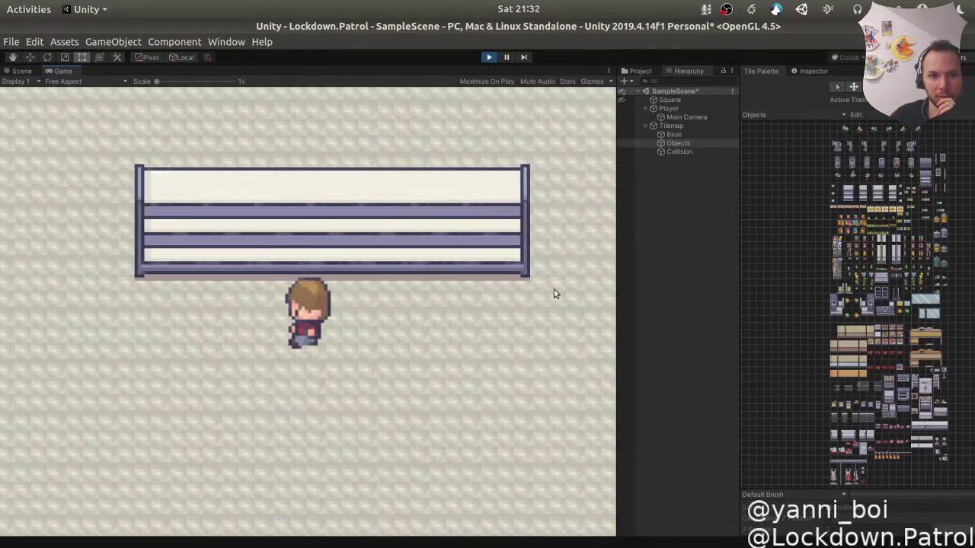
key("Up")
key("Right")
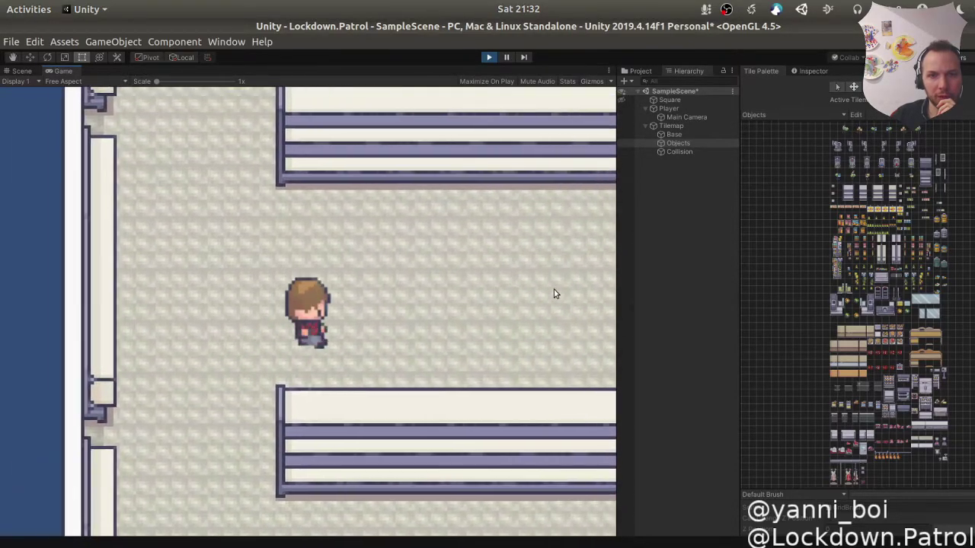
key("Up")
key("Up")
key("Left")
key("Down")
key("Up")
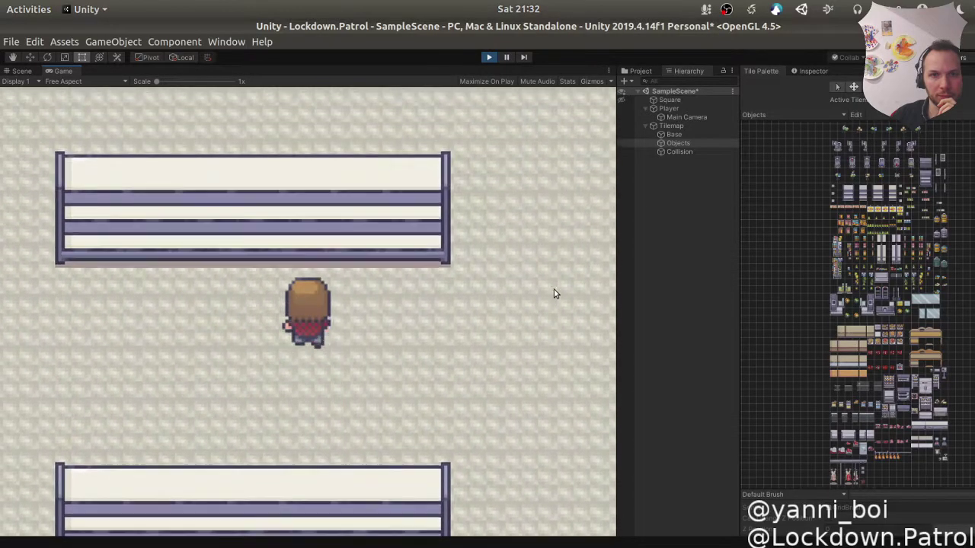
key("Left")
key("Down")
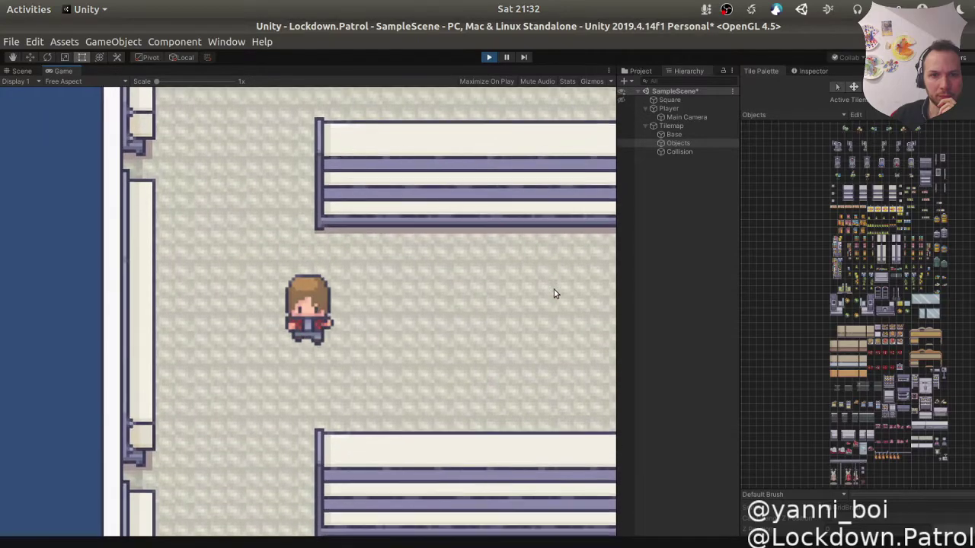
key("Right")
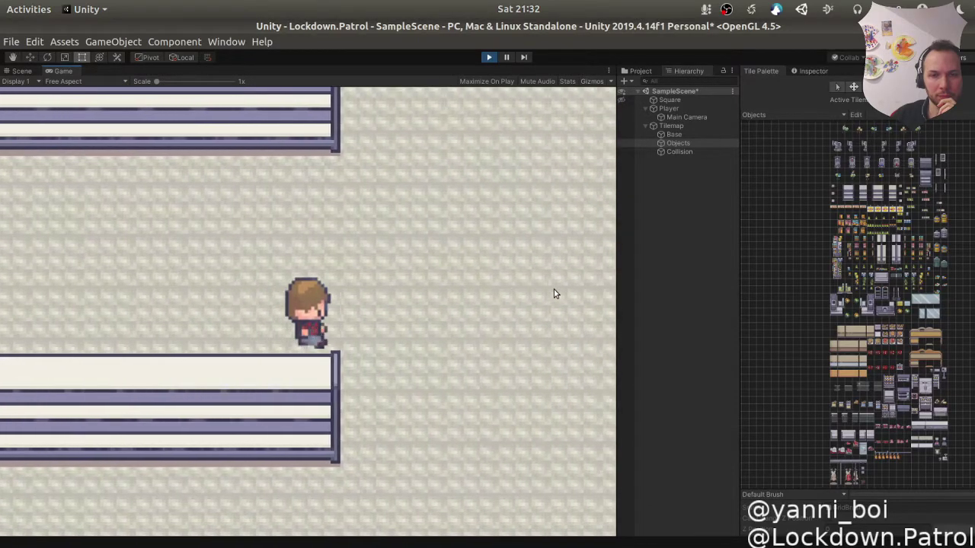
key("Down")
key("Left")
key("Right")
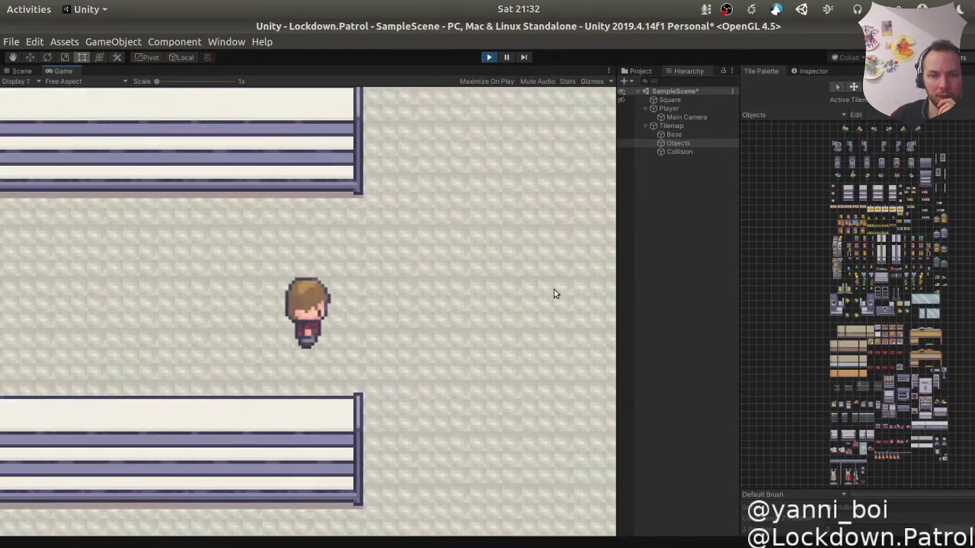
Step: Walk the player between and around the two columns of aisle shelves to check their spacing, and stop the game
key("Right")
key("Down")
key("Right")
key("Up")
key("Up")
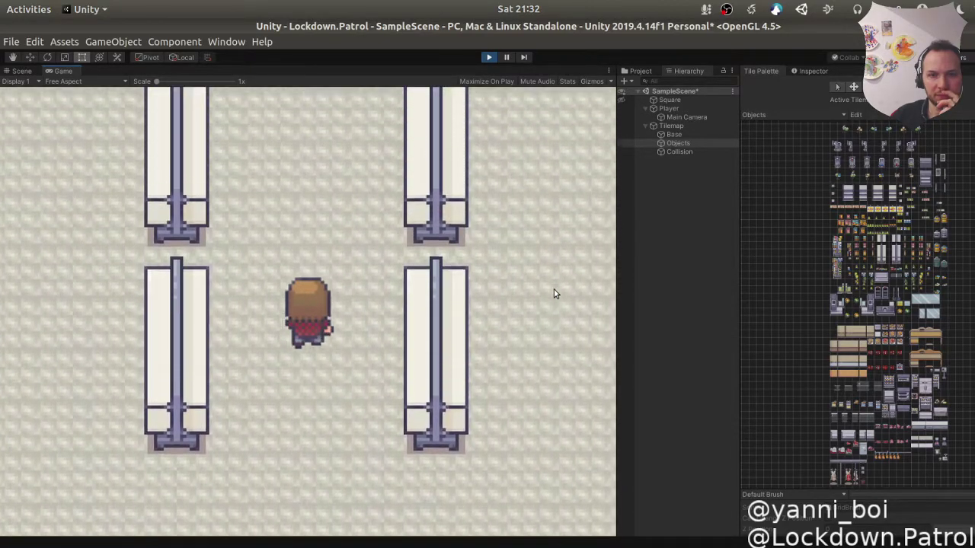
key("Up")
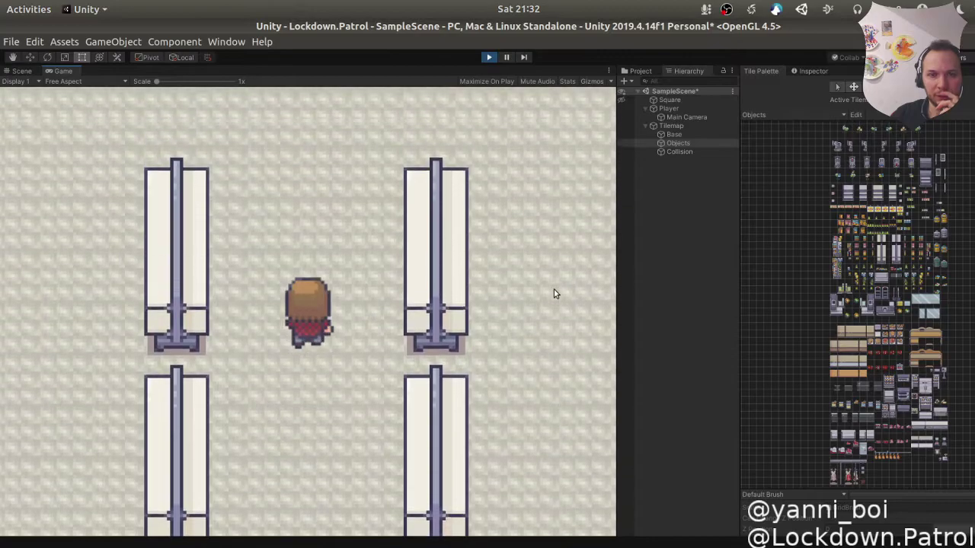
key("Right")
key("Right")
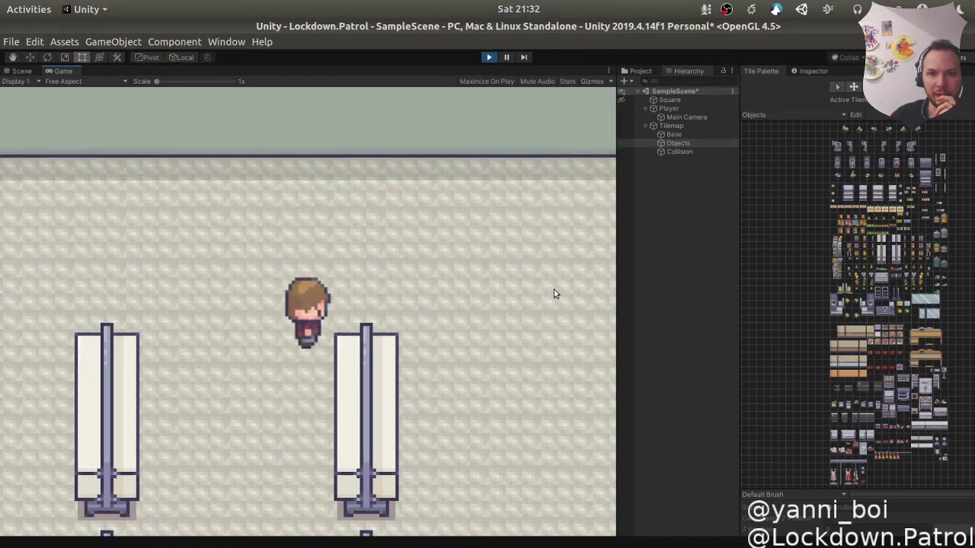
key("Up")
key("Down")
key("Down")
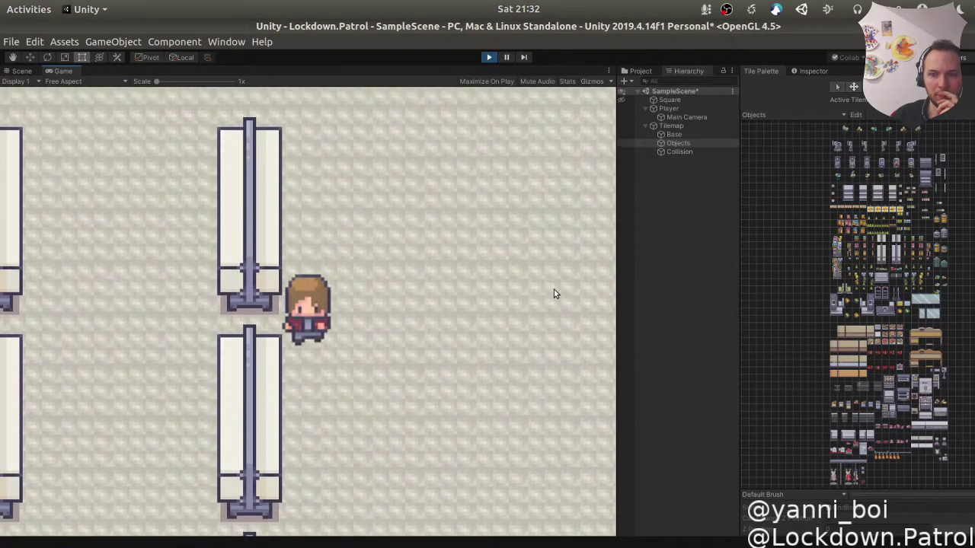
key("Up")
key("Down")
key("Left")
key("Up")
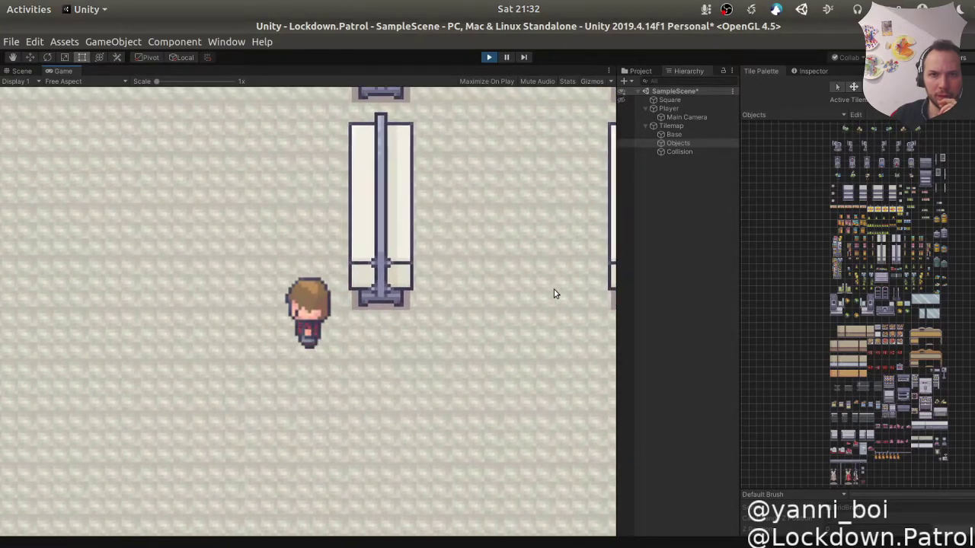
left_click(488, 59)
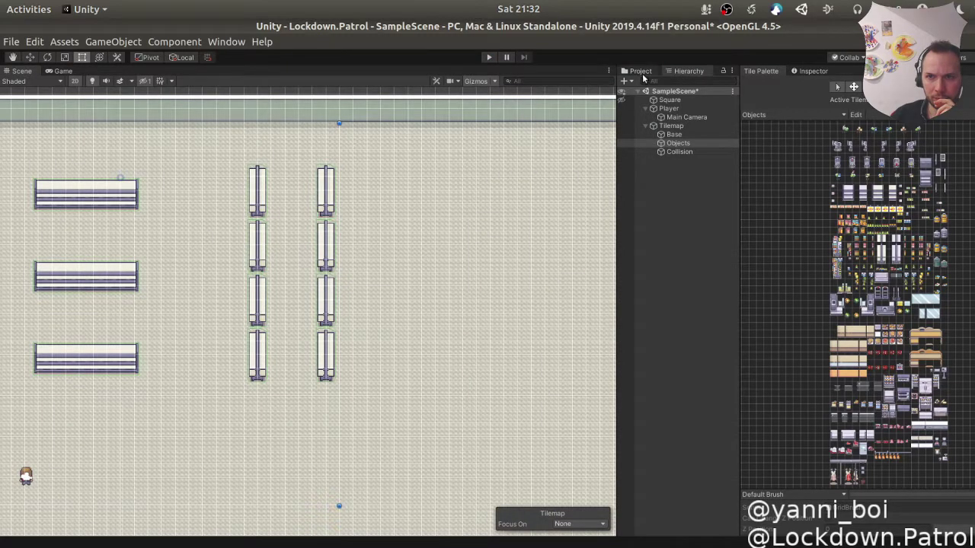
left_click(680, 119)
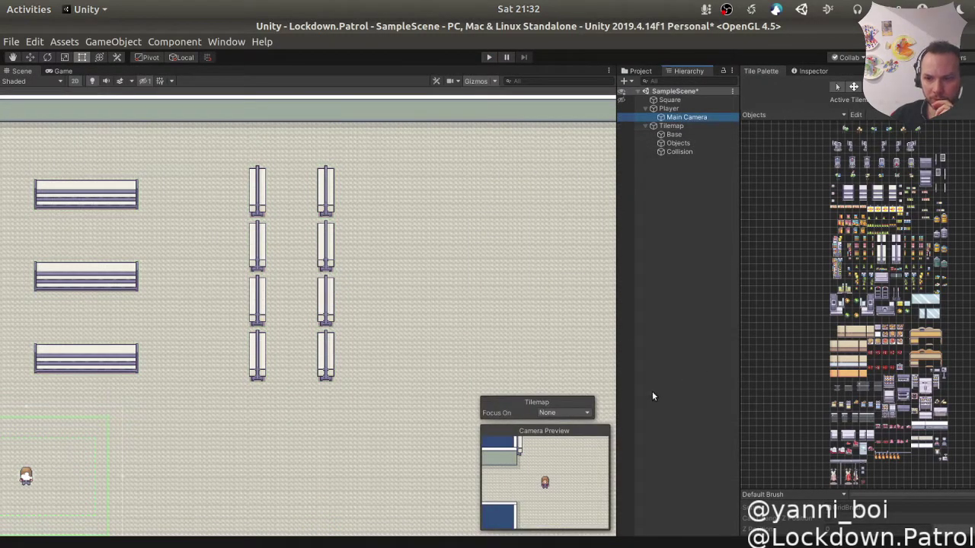
left_click(823, 73)
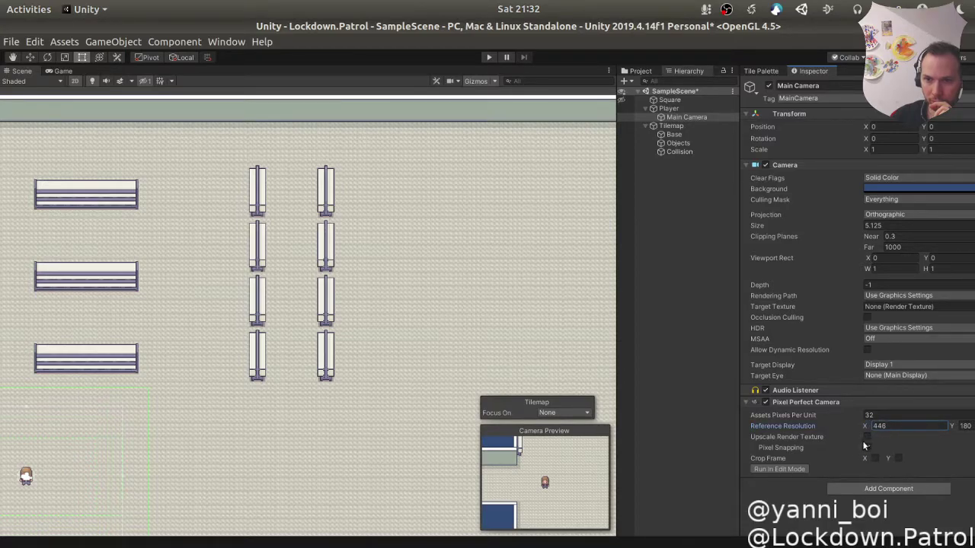
type("320")
left_click(804, 470)
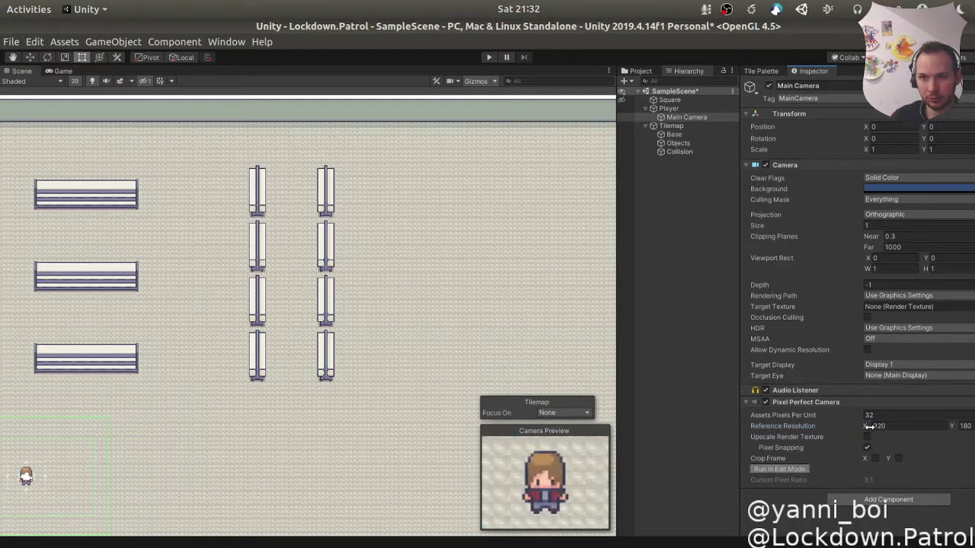
Step: Try a horizontal reference resolution of 367, return it to 320, and repeatedly toggle the Pixel Perfect Camera's edit mode
left_click_drag(896, 424, 837, 449)
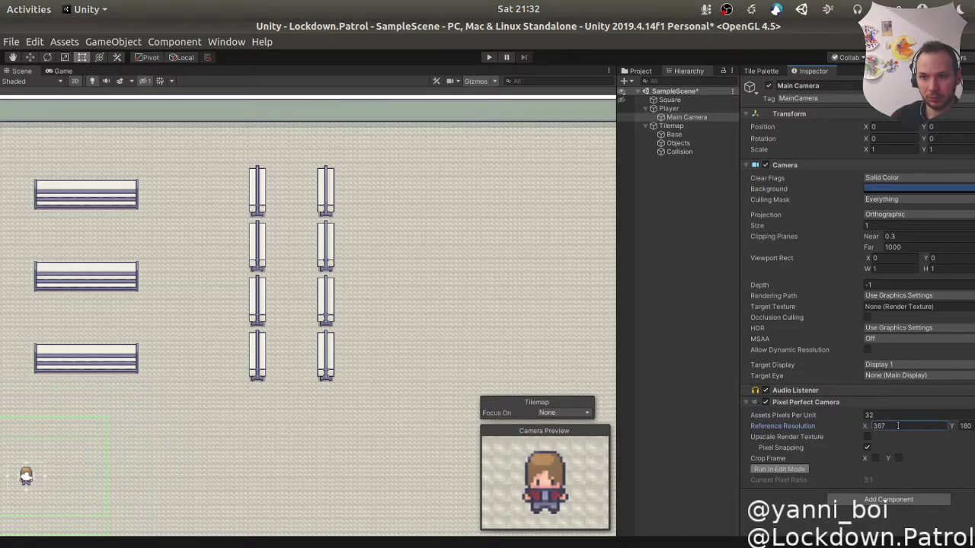
left_click(799, 469)
left_click(799, 470)
left_click(798, 471)
left_click(798, 471)
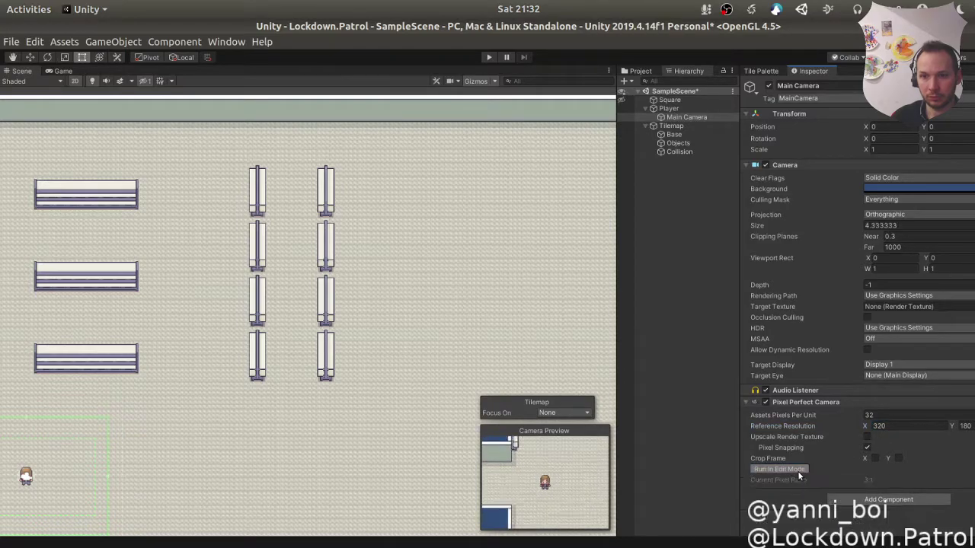
left_click(797, 471)
left_click(797, 471)
left_click(797, 471)
left_click(797, 471)
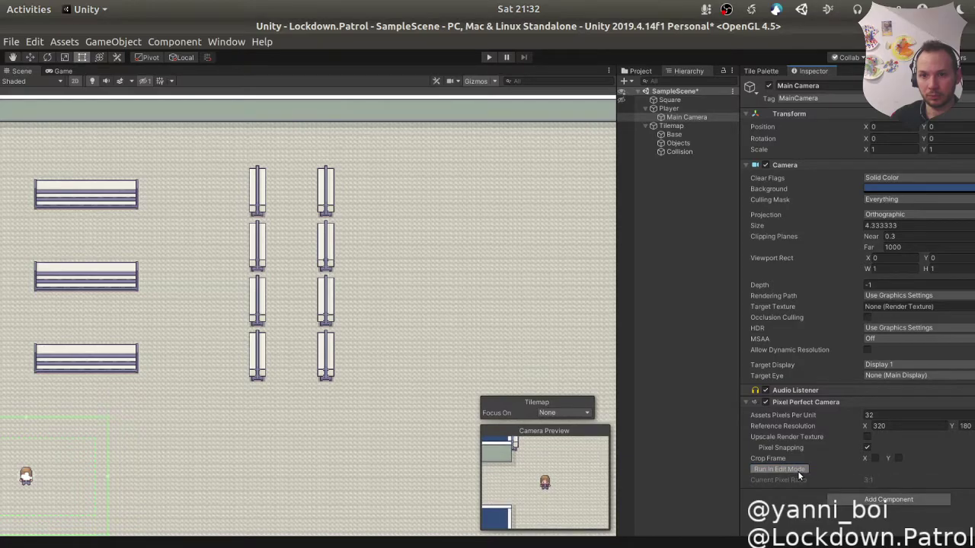
Step: Set the Main Camera's orthographic size to 7
left_click_drag(762, 227, 804, 232)
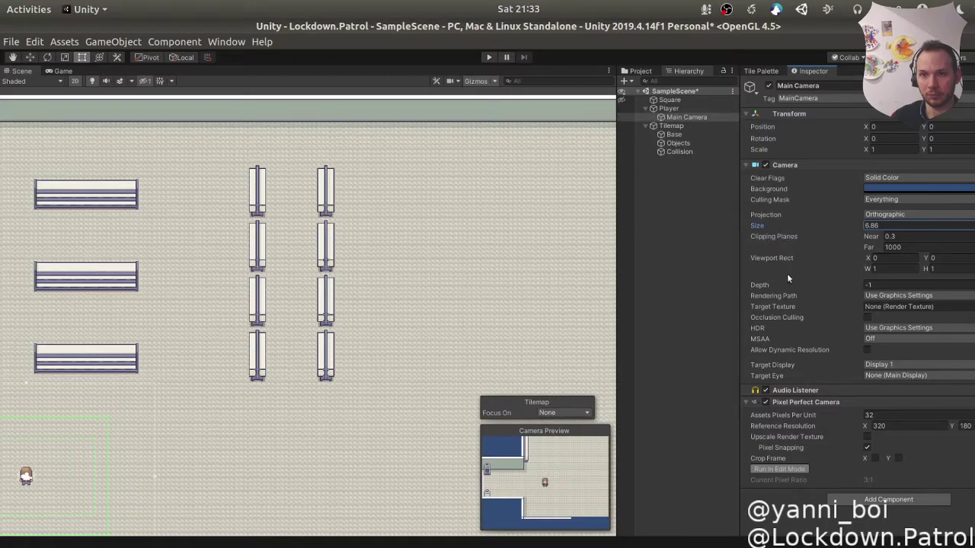
left_click_drag(767, 229, 764, 231)
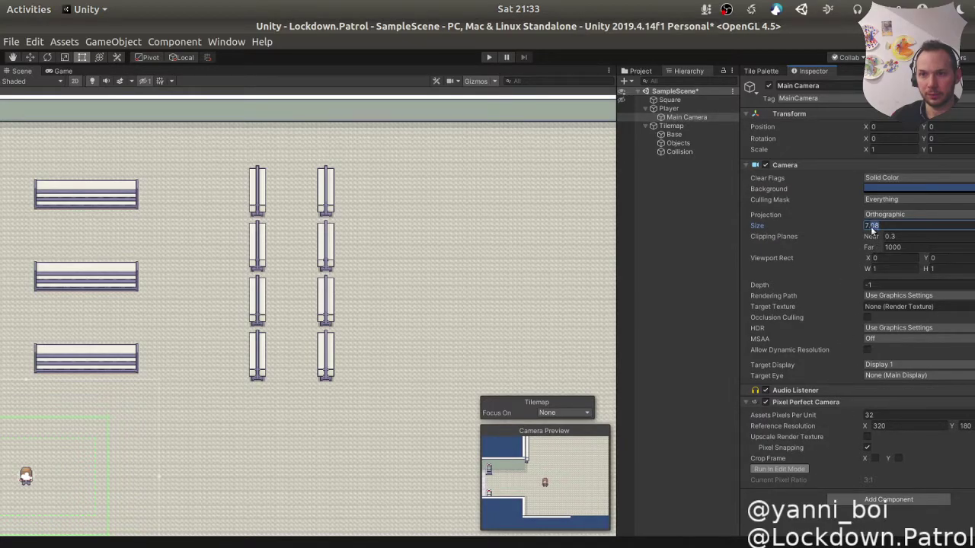
type("7")
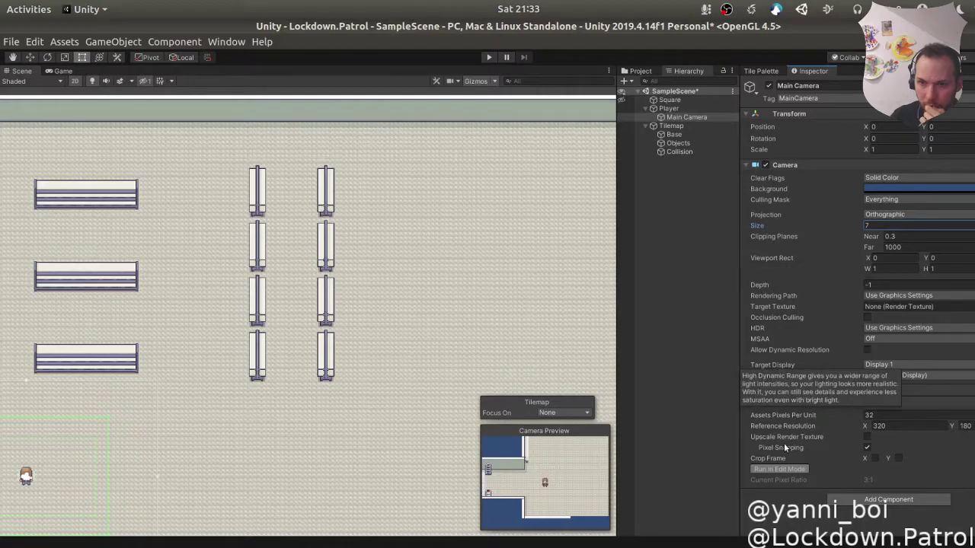
Step: Run the game and try to change the Main Camera's orthographic size while it is playing
key("ctrl+p")
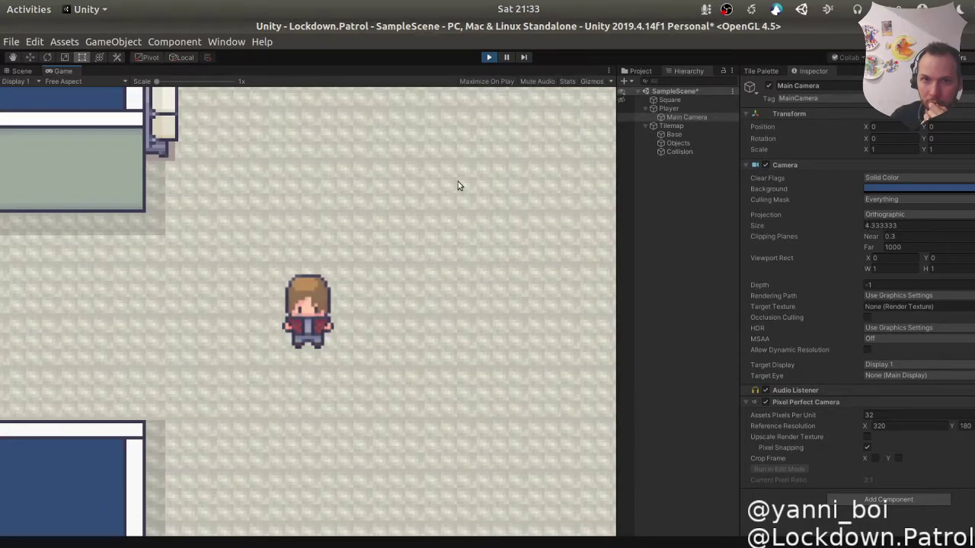
left_click_drag(787, 223, 849, 225)
left_click_drag(963, 227, 972, 227)
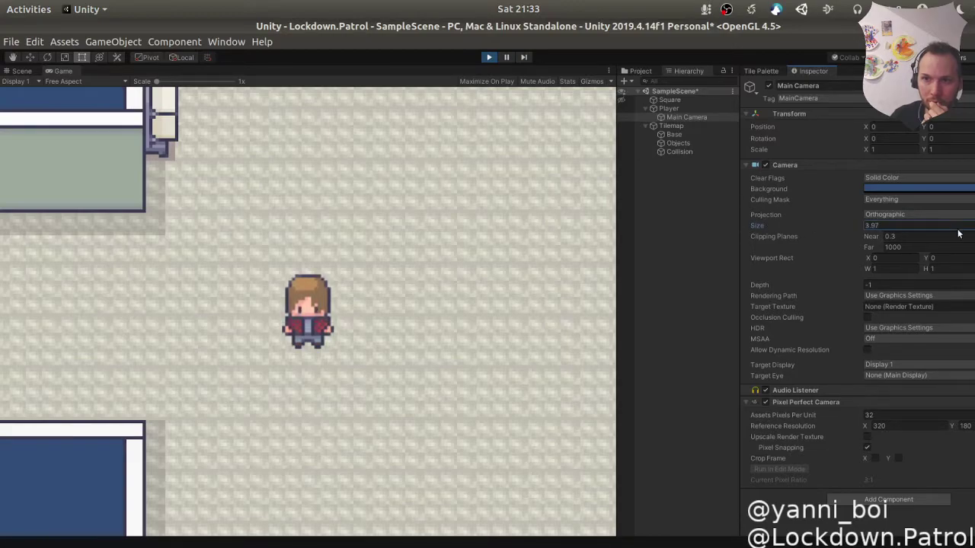
left_click(924, 185)
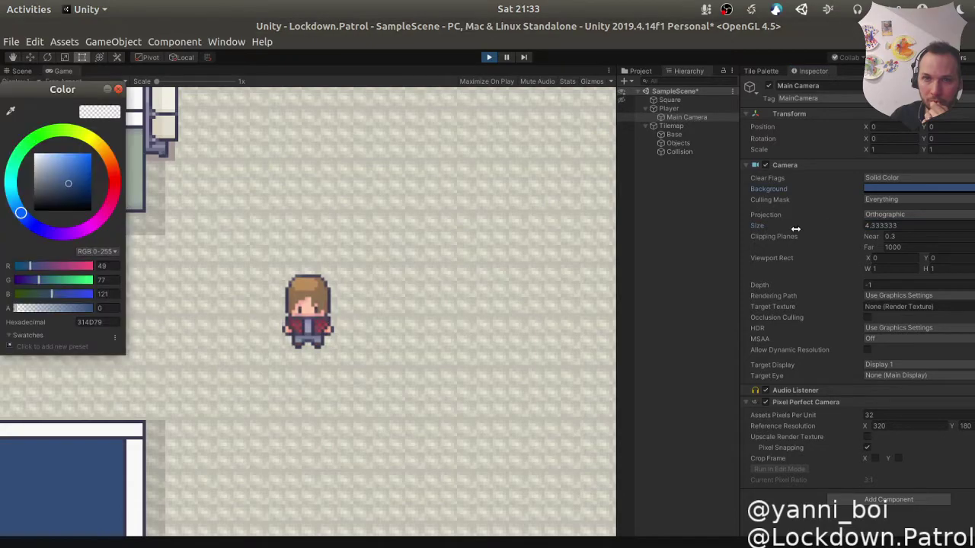
left_click(377, 257)
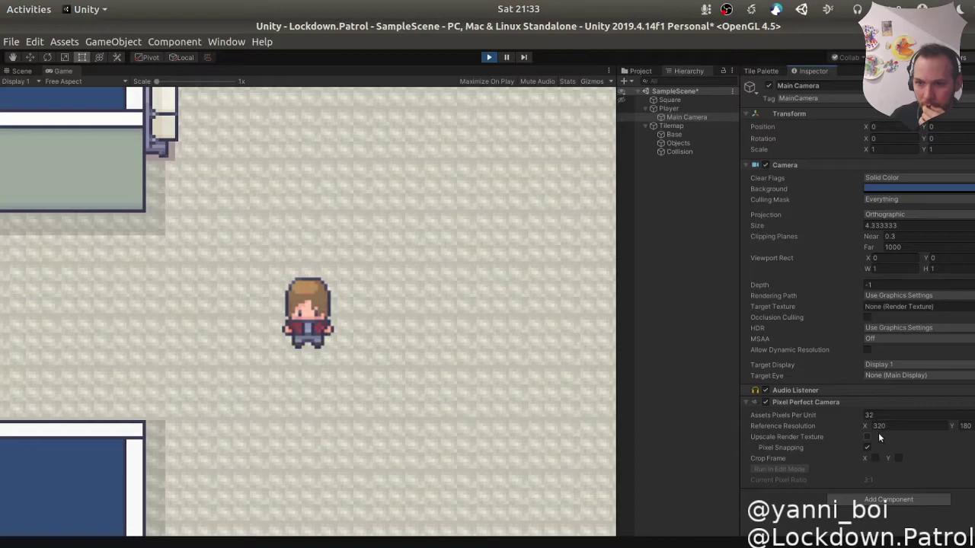
left_click(802, 429)
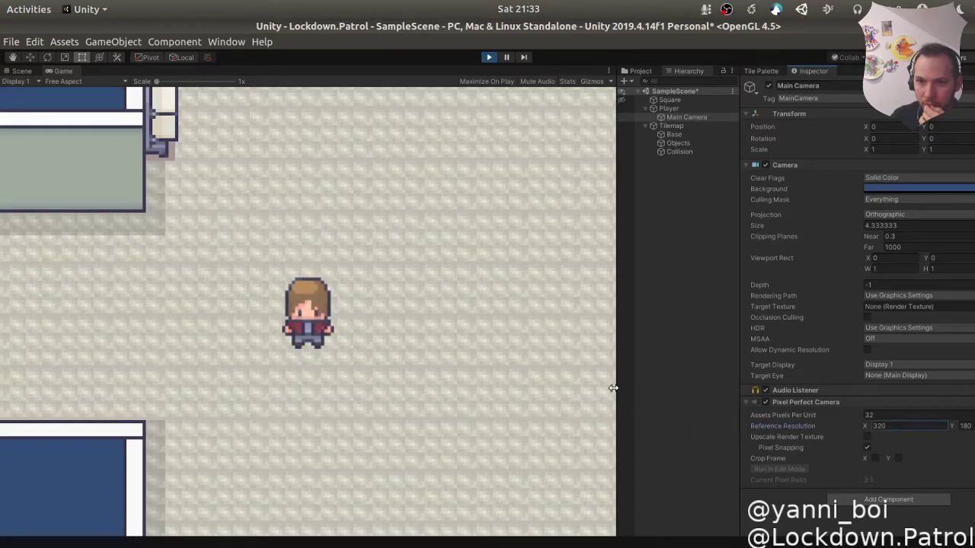
Step: Narrow the Game view during play to check how its width affects the camera's zoom, and stop the game
left_click_drag(617, 381, 356, 403)
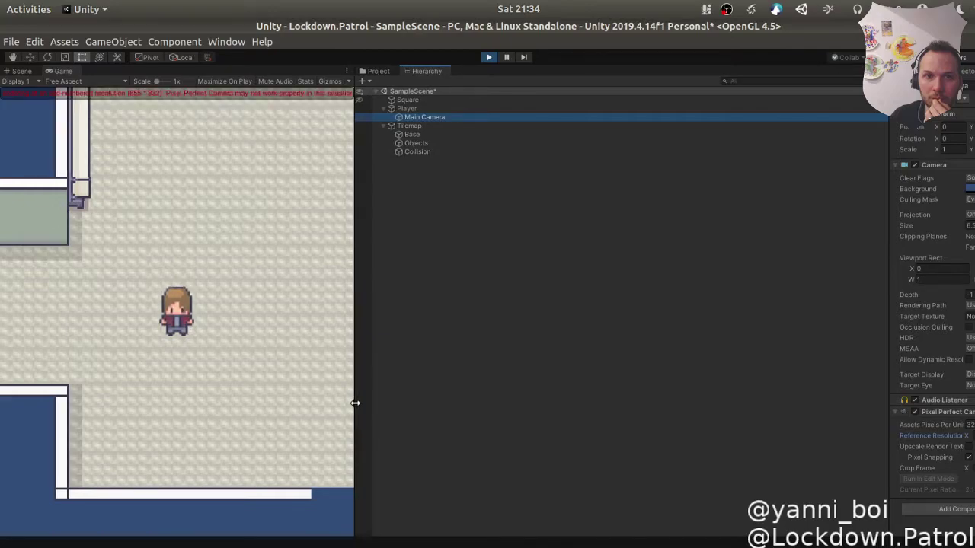
left_click_drag(355, 403, 381, 407)
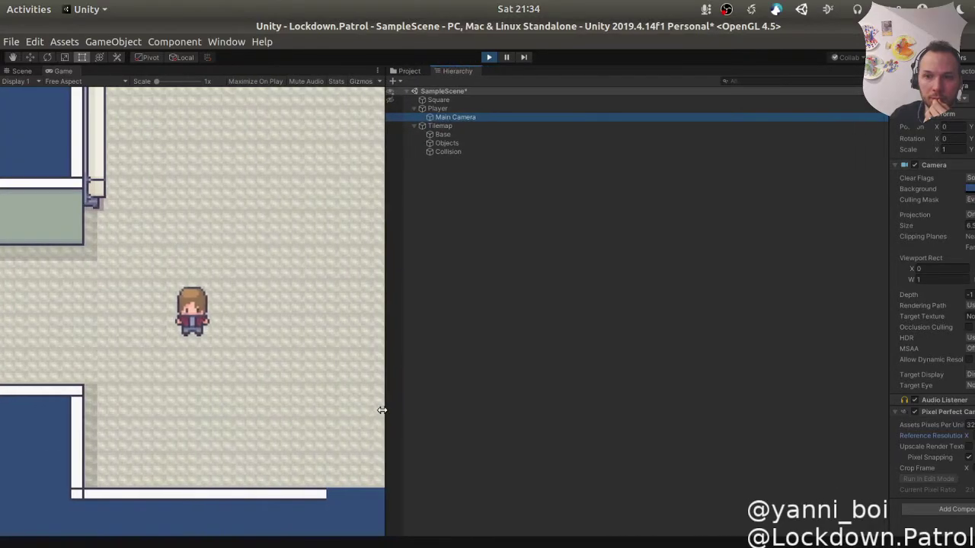
left_click(489, 58)
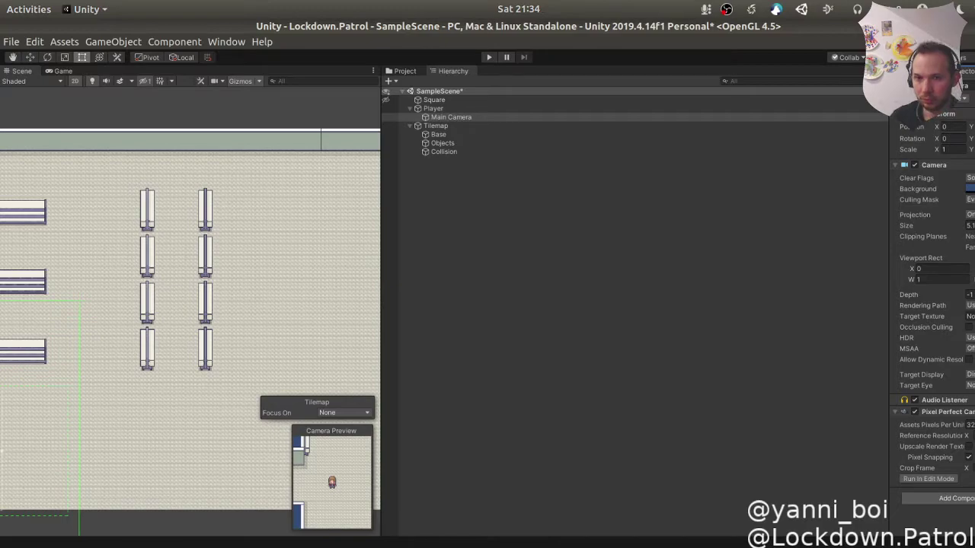
Step: Play-test in a wider Game view, walking the player toward the aisle shelves and widening the view further before stopping the game
left_click_drag(383, 295, 576, 313)
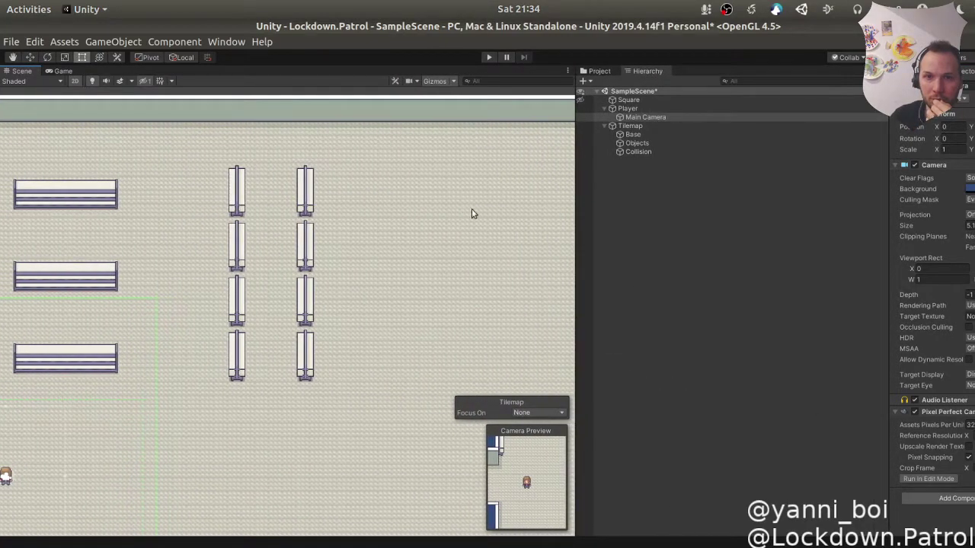
left_click(488, 58)
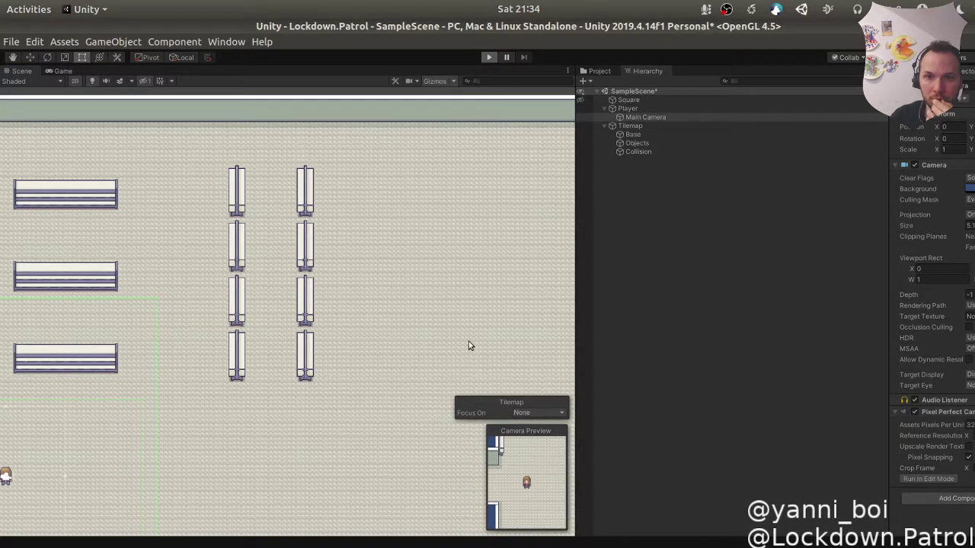
key("ctrl+p")
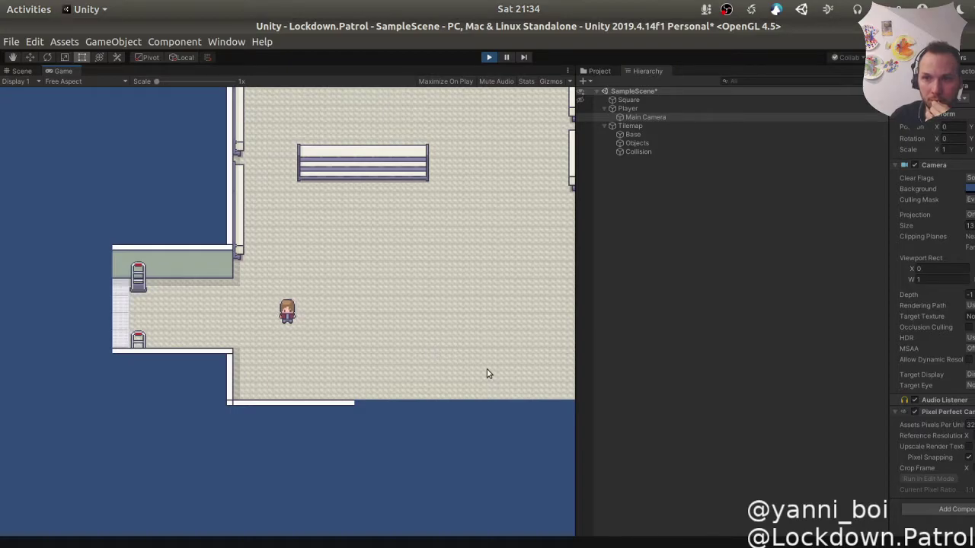
key("Right")
key("Up")
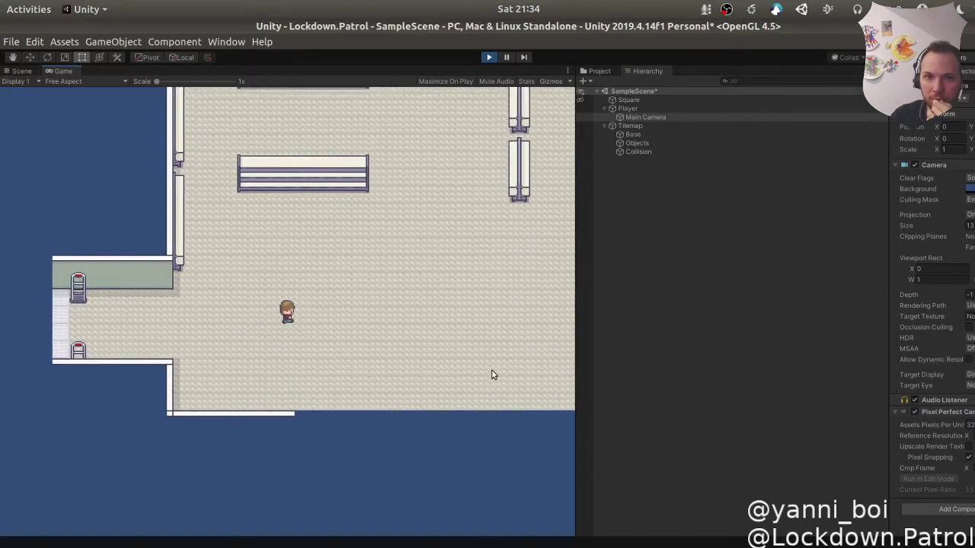
key("Right")
key("Up")
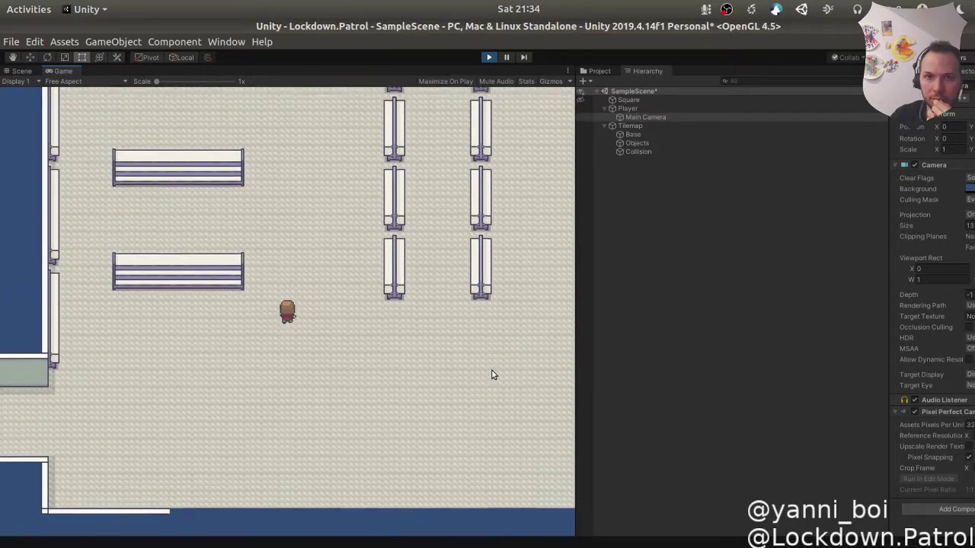
left_click_drag(576, 336, 792, 363)
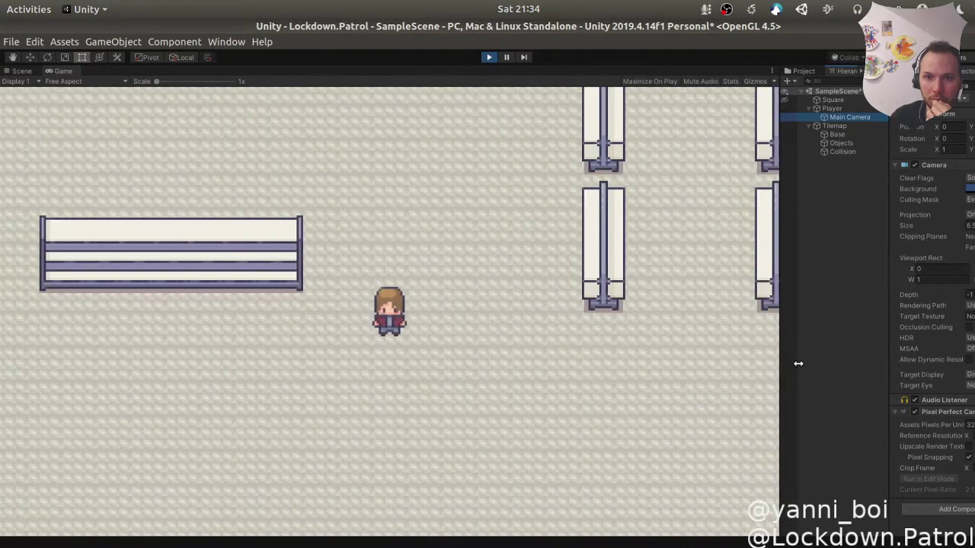
left_click(489, 57)
Step: Repeatedly toggle the Pixel Perfect Camera's edit mode to compare the framing in the camera preview
left_click(916, 480)
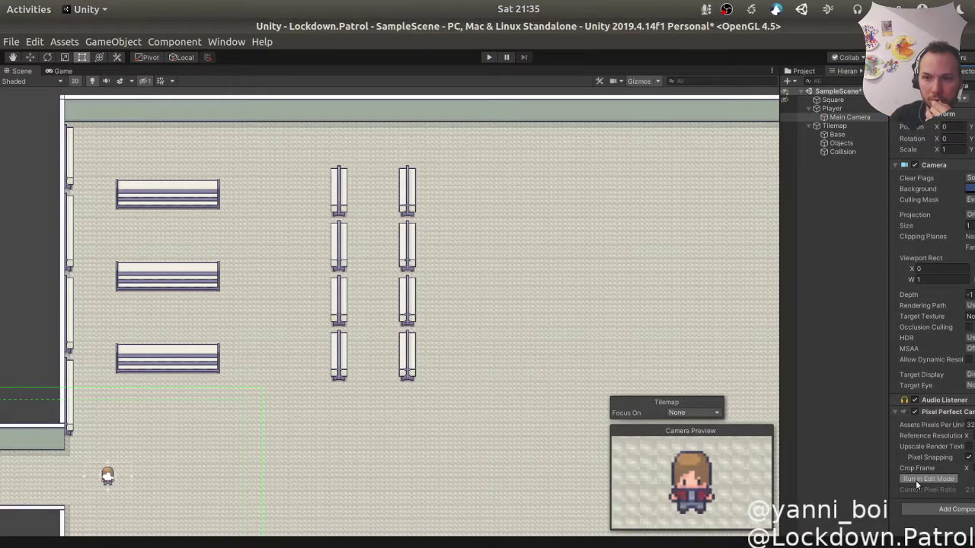
left_click(915, 479)
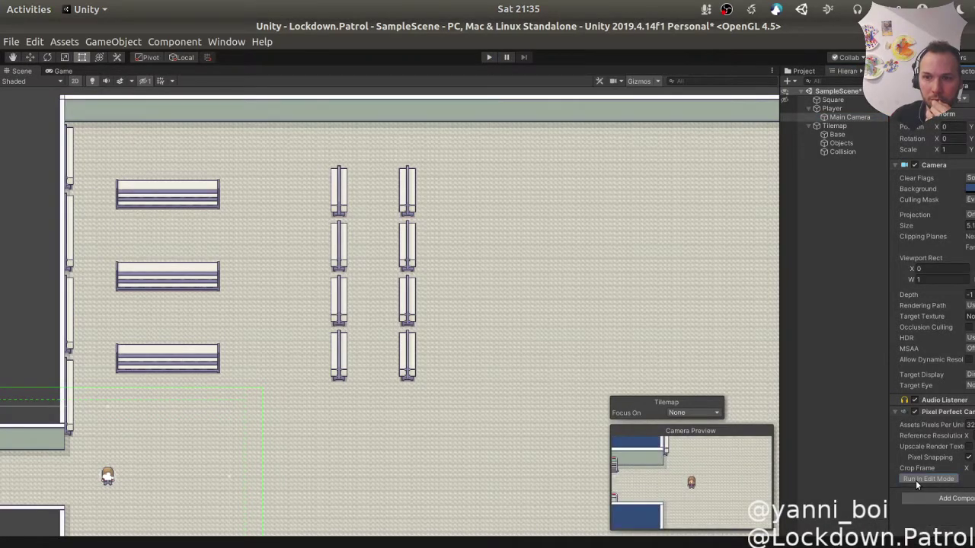
left_click(916, 480)
left_click(915, 480)
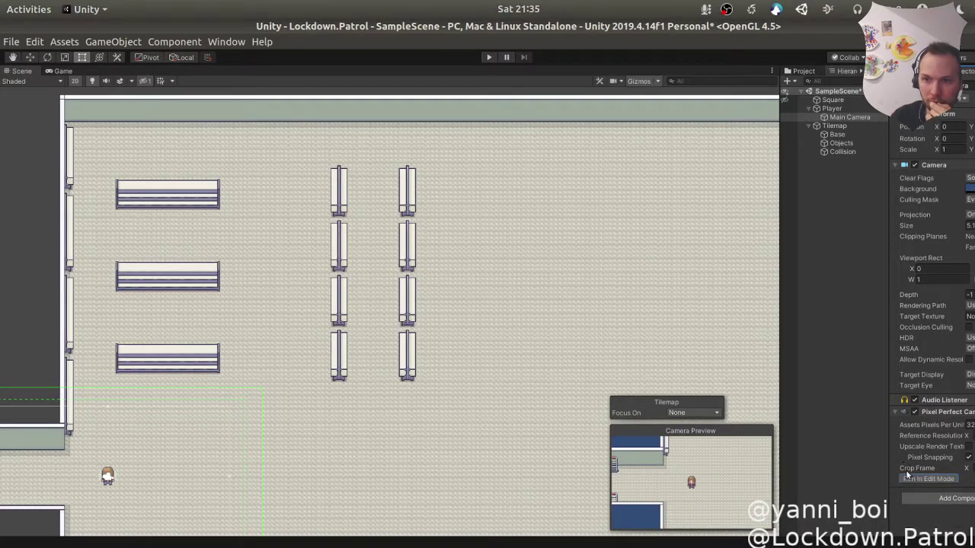
left_click(910, 479)
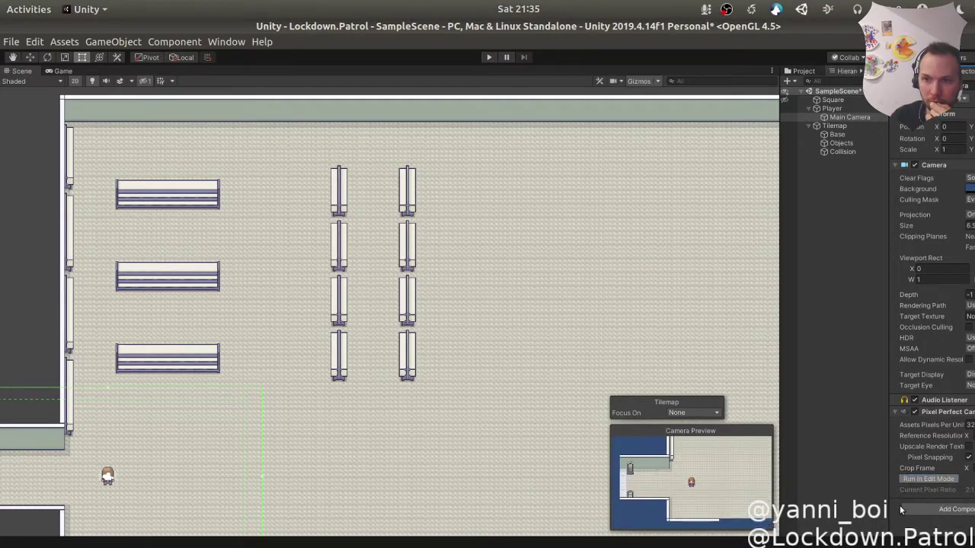
left_click(930, 478)
Step: Run the game in the wide Game view, shrink the view to compare the camera's coverage, and stop the game
left_click(489, 57)
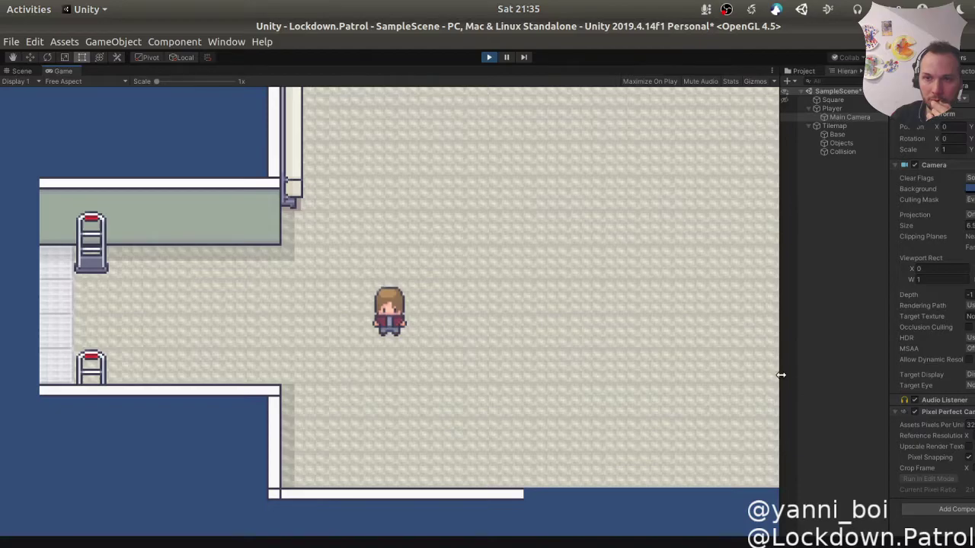
left_click_drag(780, 377, 488, 113)
left_click(482, 56)
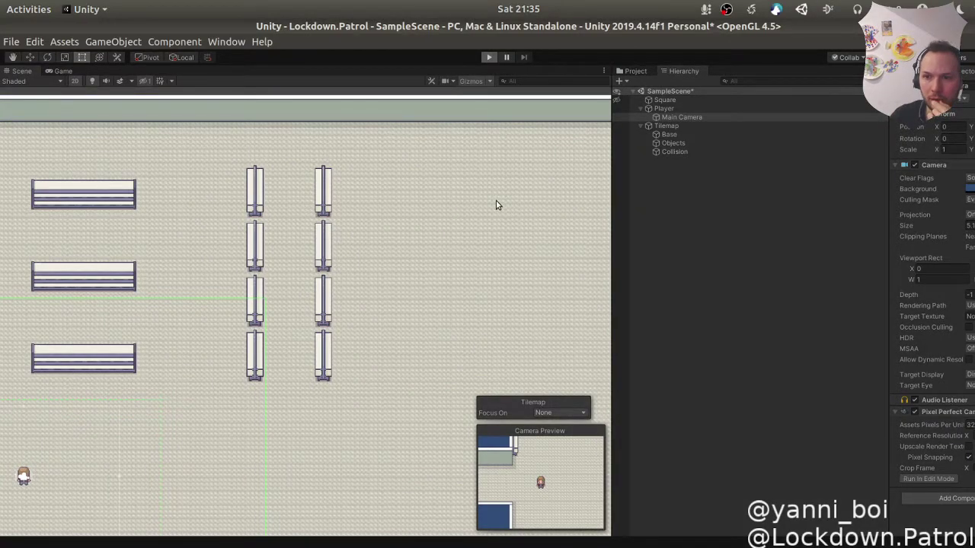
Step: Run the game and walk the player around the horizontal shelves and up between the two columns of aisle shelves
key("ctrl+p")
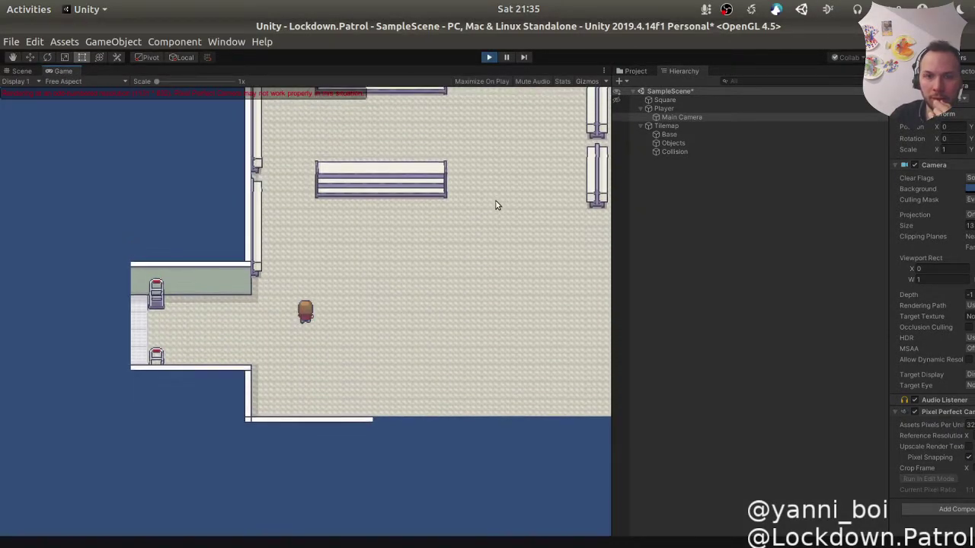
key("Up")
key("Right")
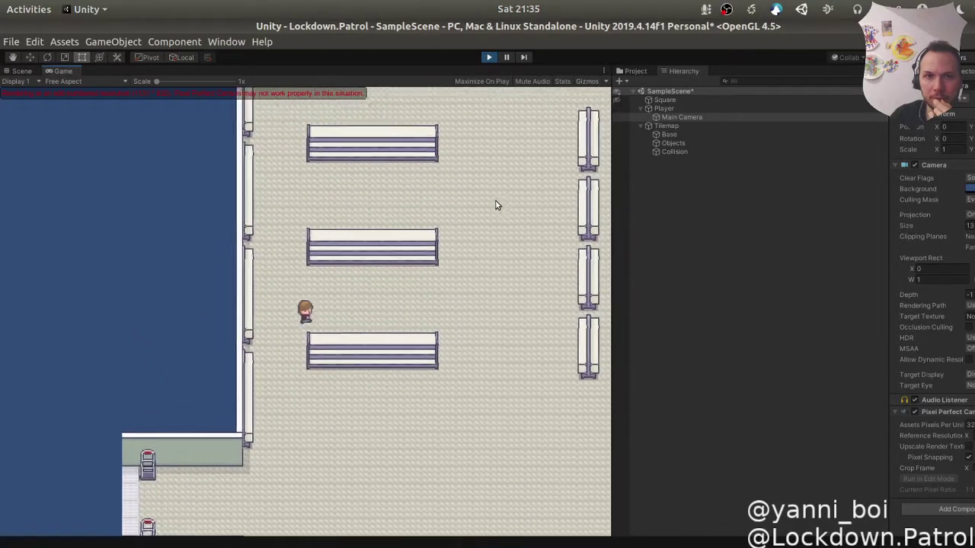
key("Right")
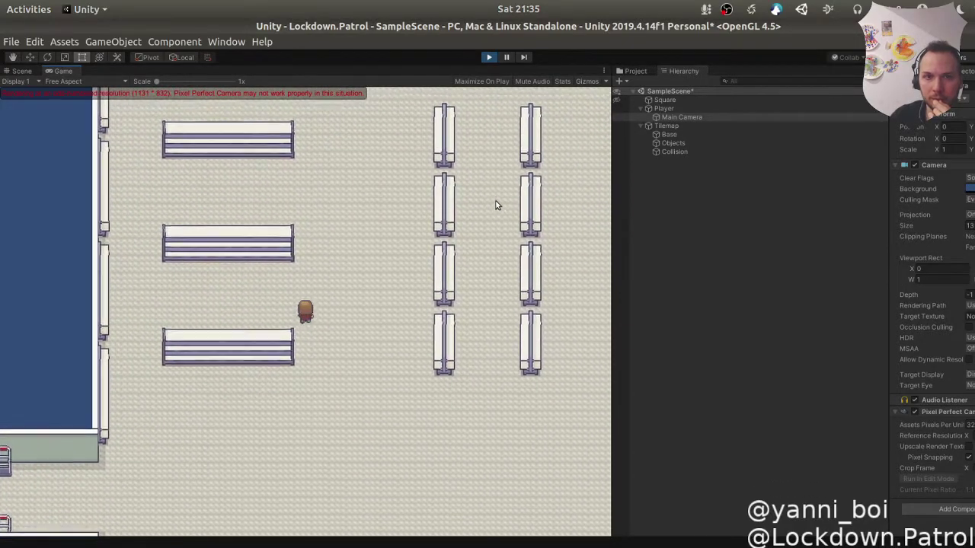
key("Up")
key("Down")
key("Right")
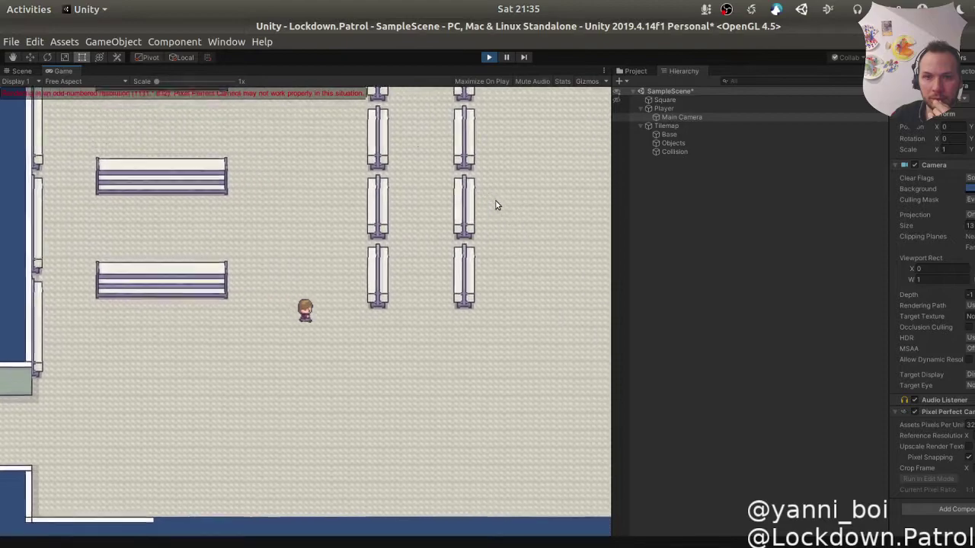
key("Right")
key("Up")
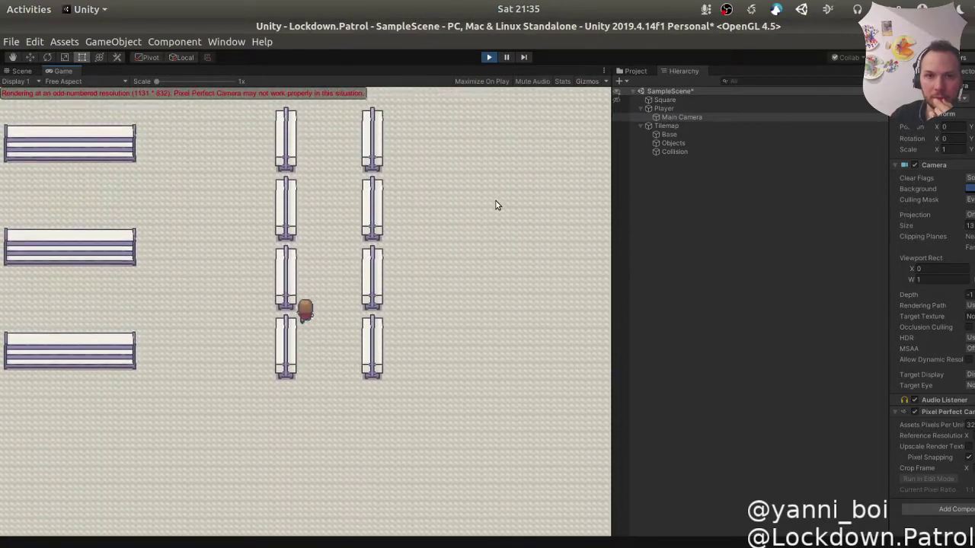
key("Up")
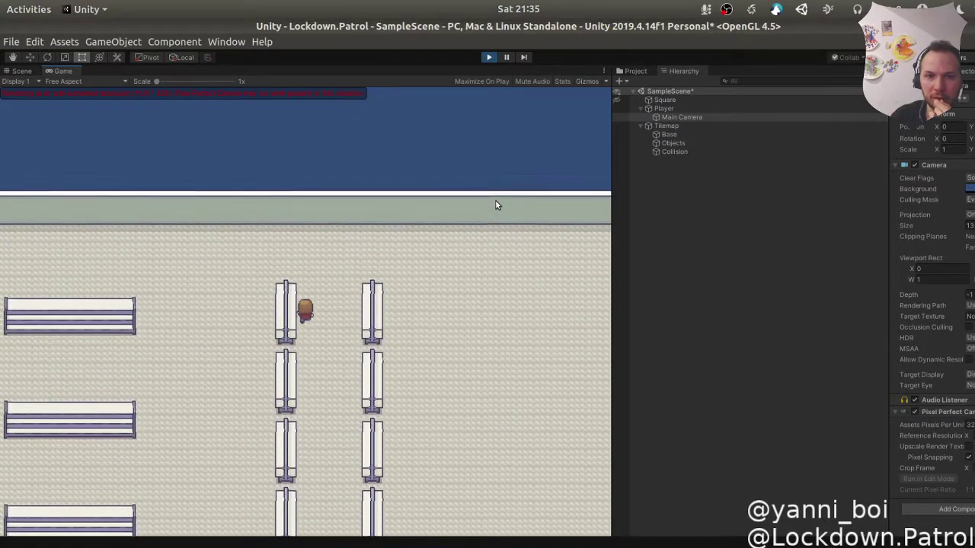
key("Left")
key("Down")
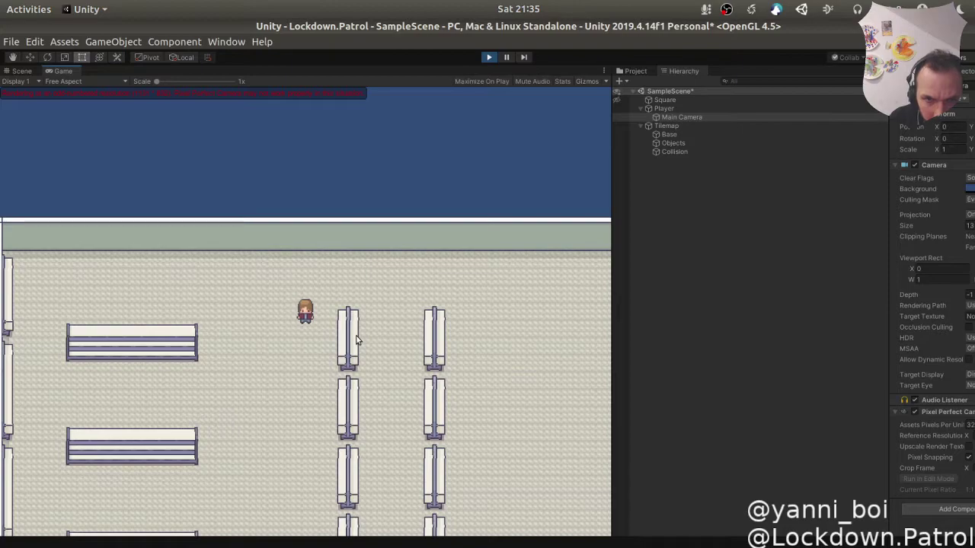
Step: Fine-tune the Game view's width, walk the player down past the aisle shelves and back, and stop the game
left_click_drag(611, 372, 549, 384)
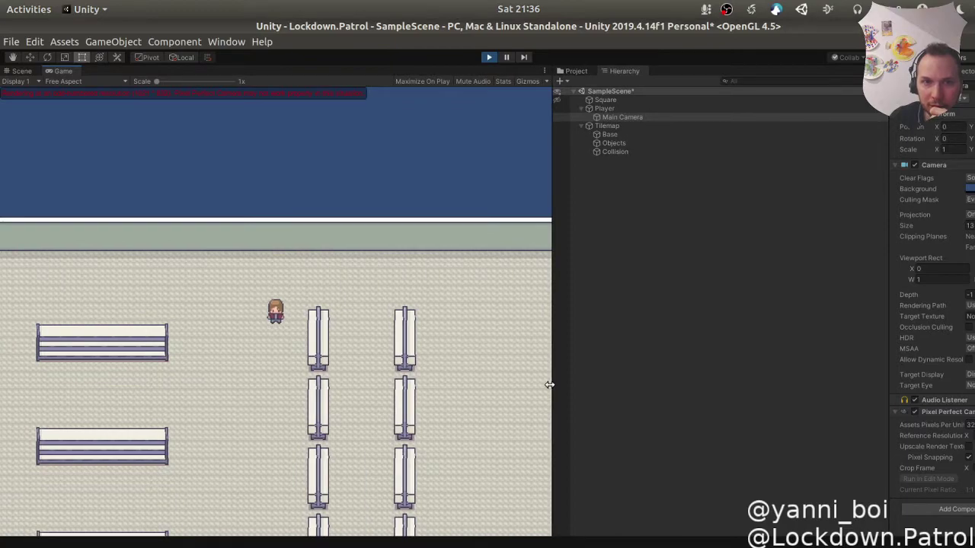
left_click_drag(549, 384, 574, 386)
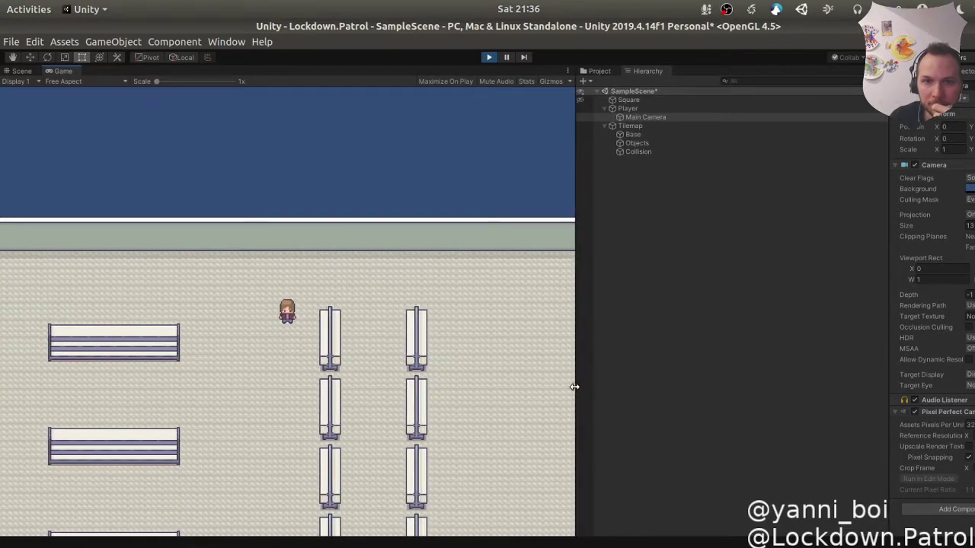
key("Down")
key("Down")
key("Right")
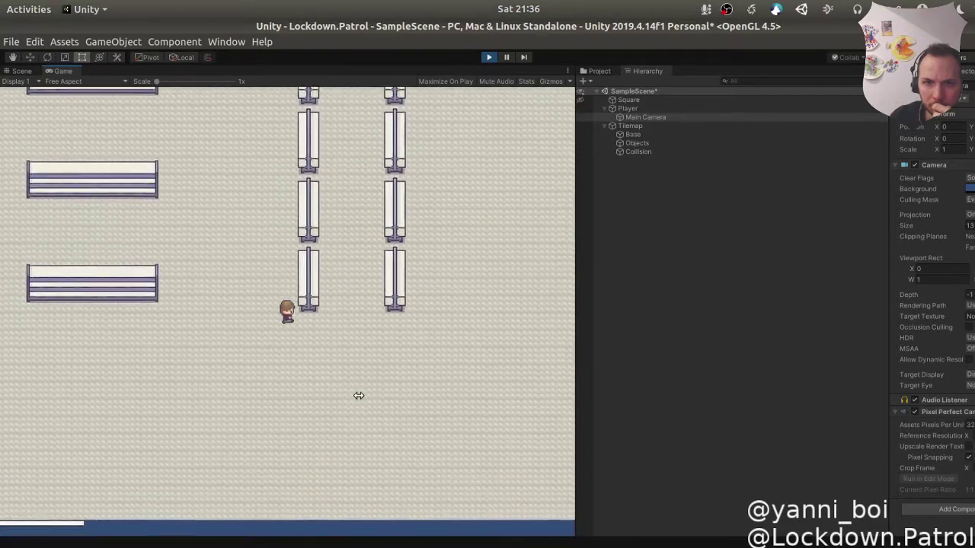
key("Left")
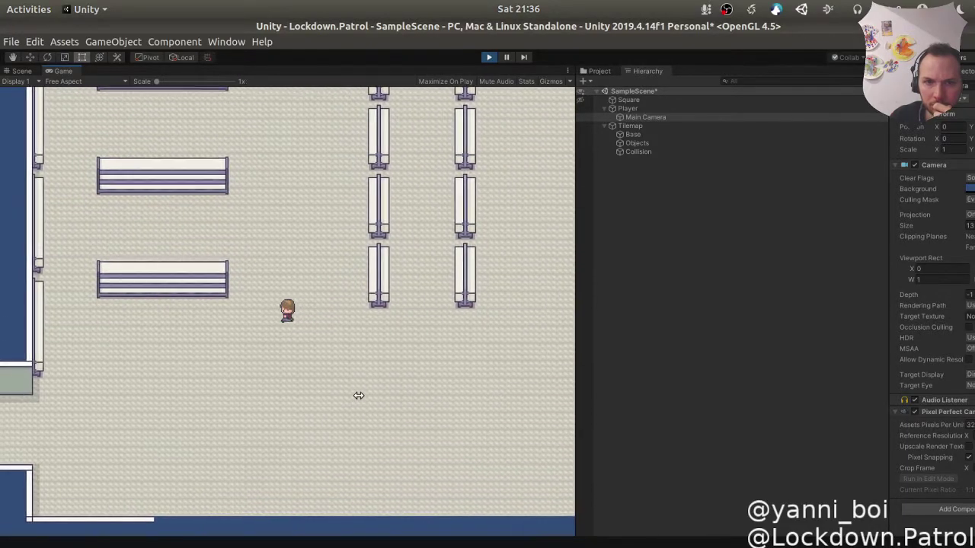
key("Up")
key("Left")
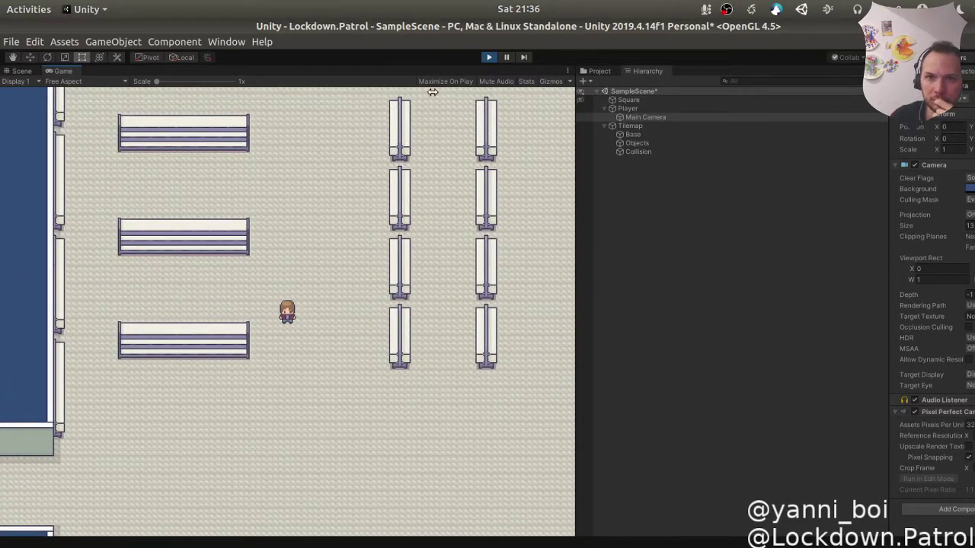
left_click(482, 57)
Step: Select the Objects tilemap for painting and bring up the Tile Palette in a widened side pane
middle_click_drag(345, 335, 383, 255)
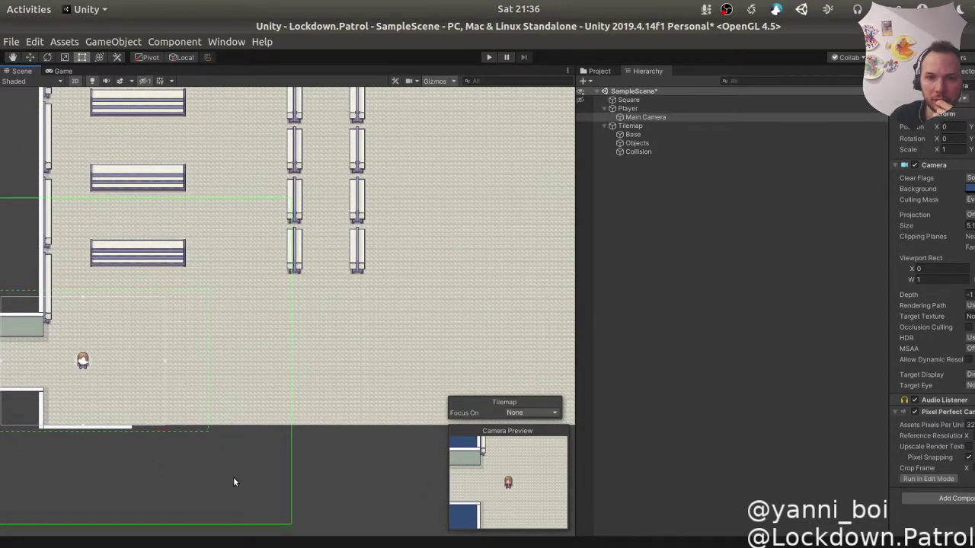
middle_click_drag(359, 365, 272, 372)
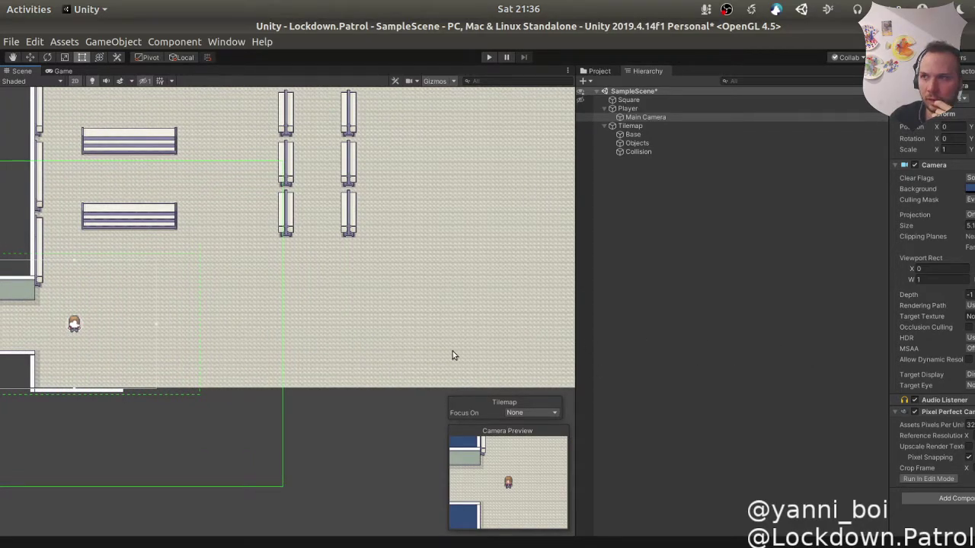
scroll(277, 303, "up", 2)
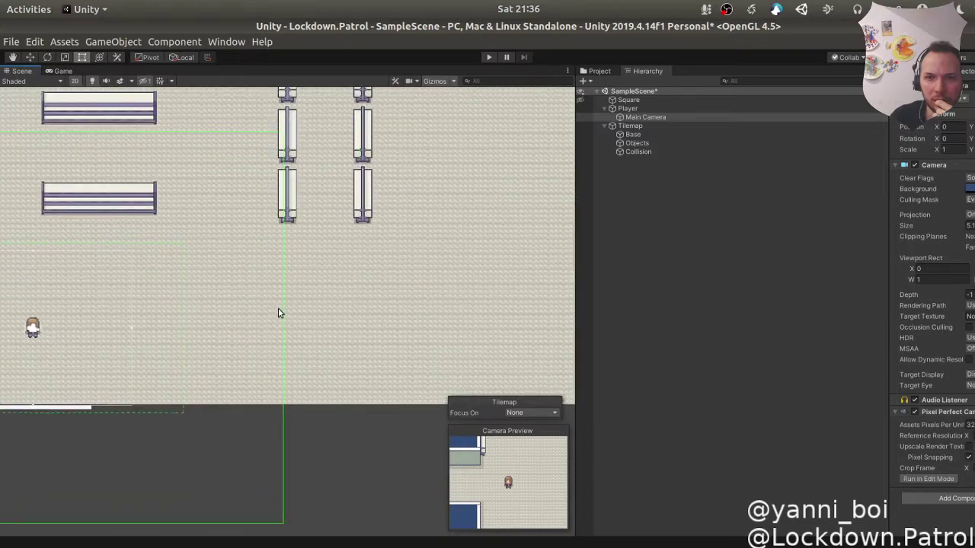
left_click(636, 143)
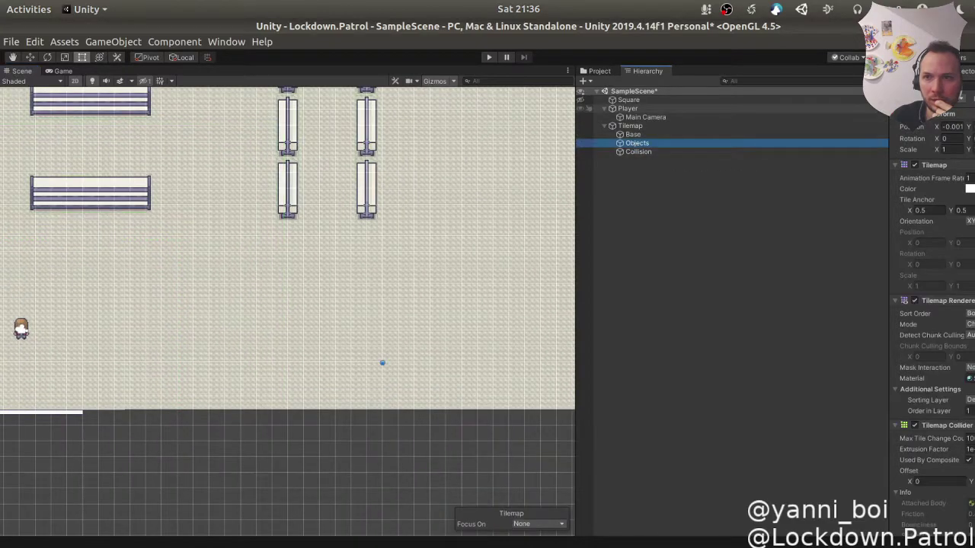
left_click_drag(888, 113, 813, 113)
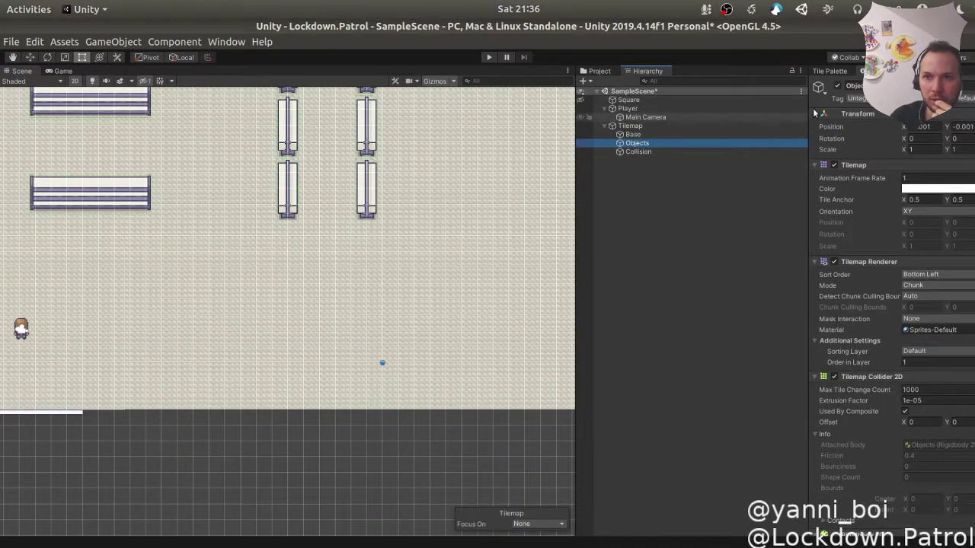
left_click(828, 72)
Step: Place a pair of mirrored checkout counters side by side on the open floor below the second column of aisle shelves
scroll(877, 385, "up", 3)
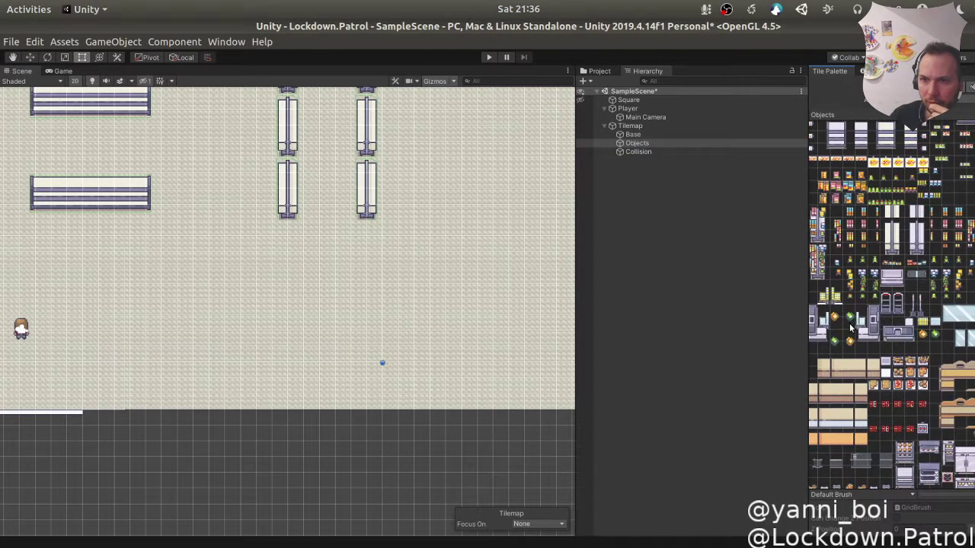
middle_click_drag(850, 328, 882, 329)
scroll(855, 337, "up", 5)
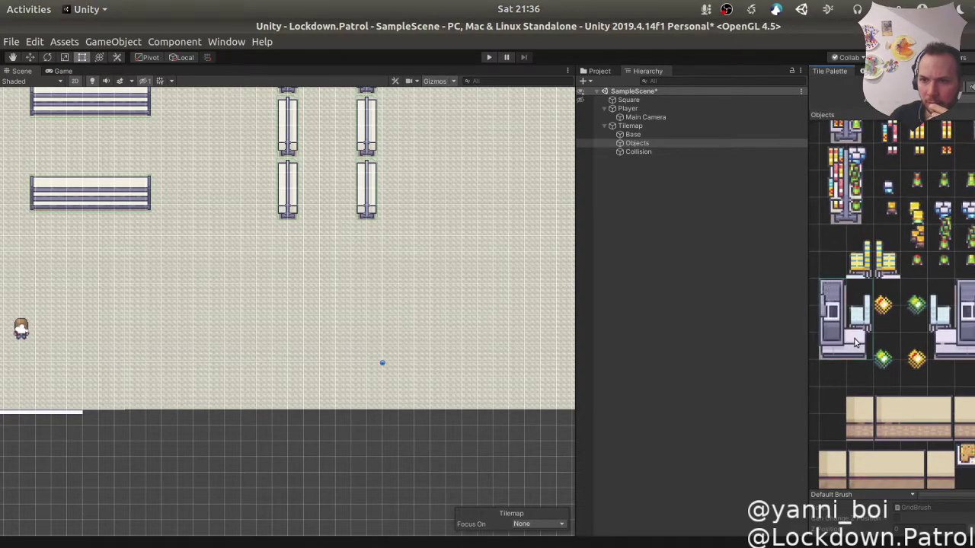
left_click(861, 355)
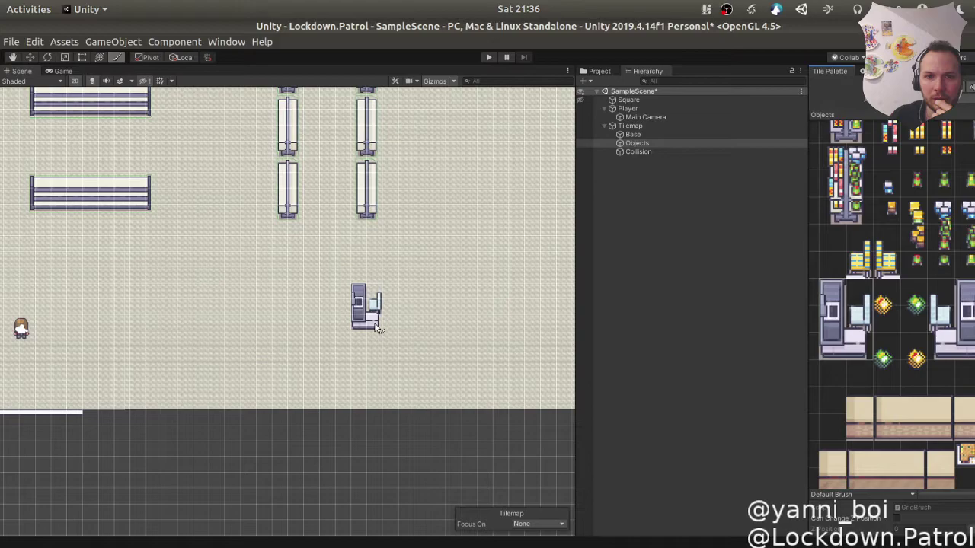
left_click(363, 326)
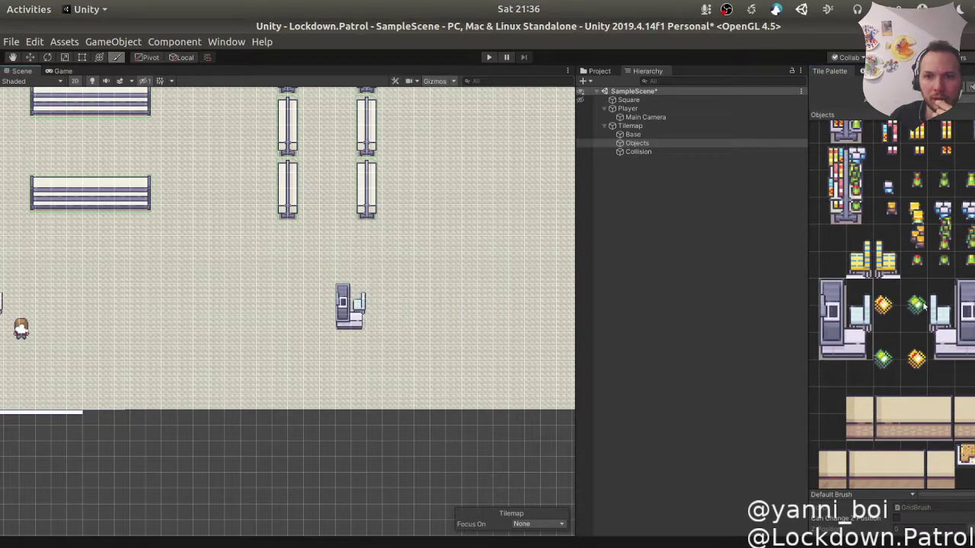
left_click(958, 351)
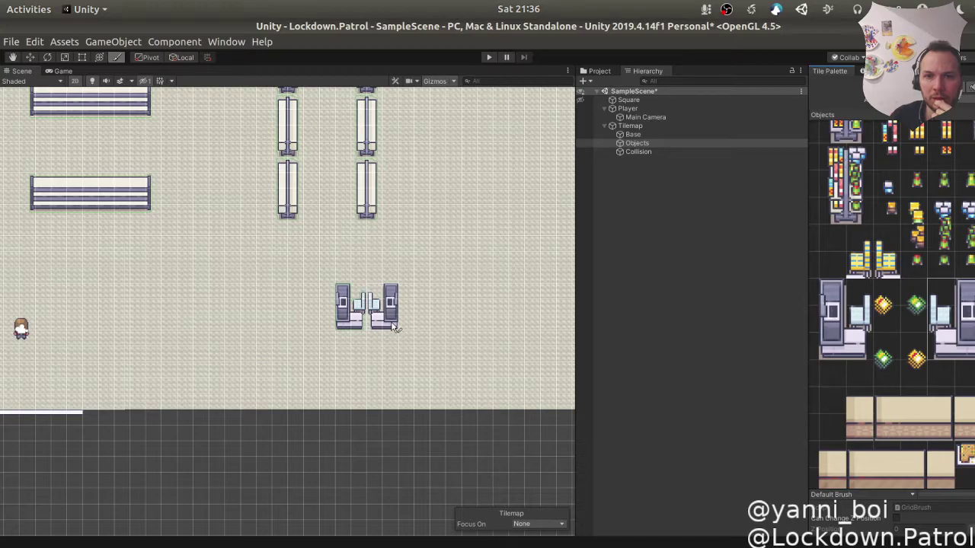
Step: Add a second pair of mirrored checkout counters beside the first pair, below the first column of aisle shelves
left_click(848, 333)
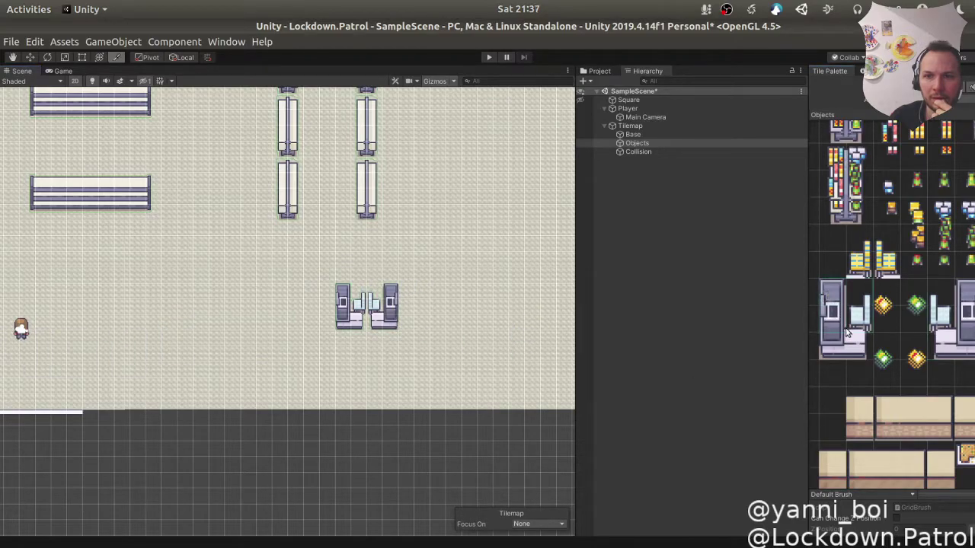
left_click(328, 325)
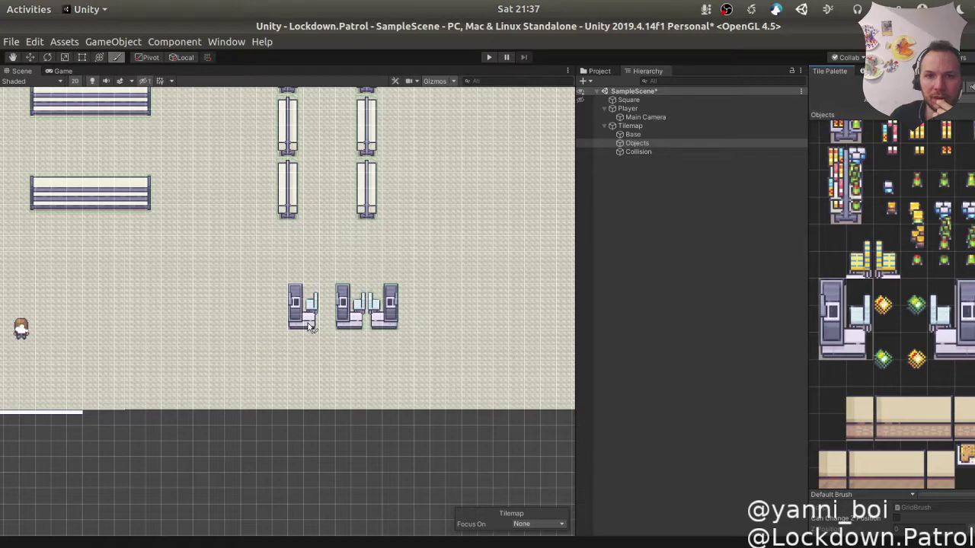
left_click(98, 274)
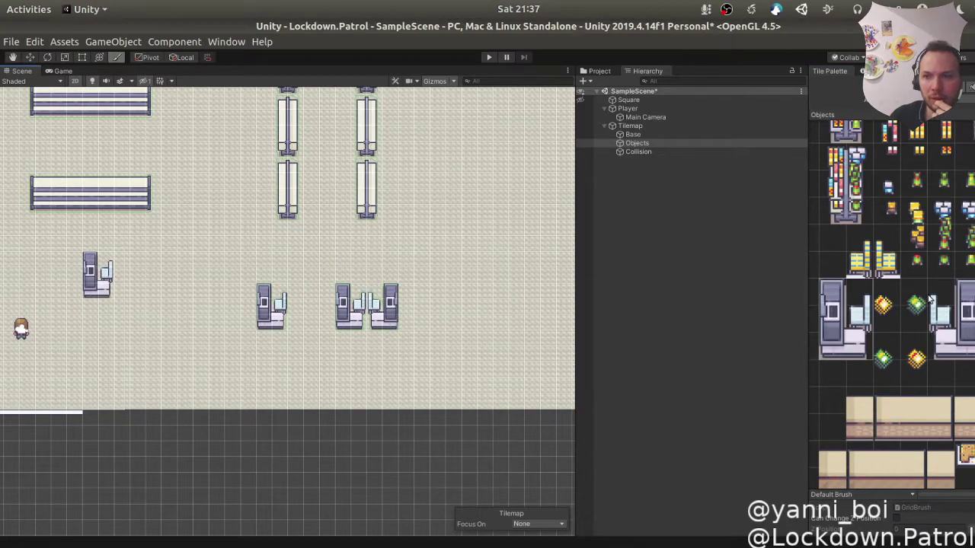
key("ctrl+z")
left_click(966, 356)
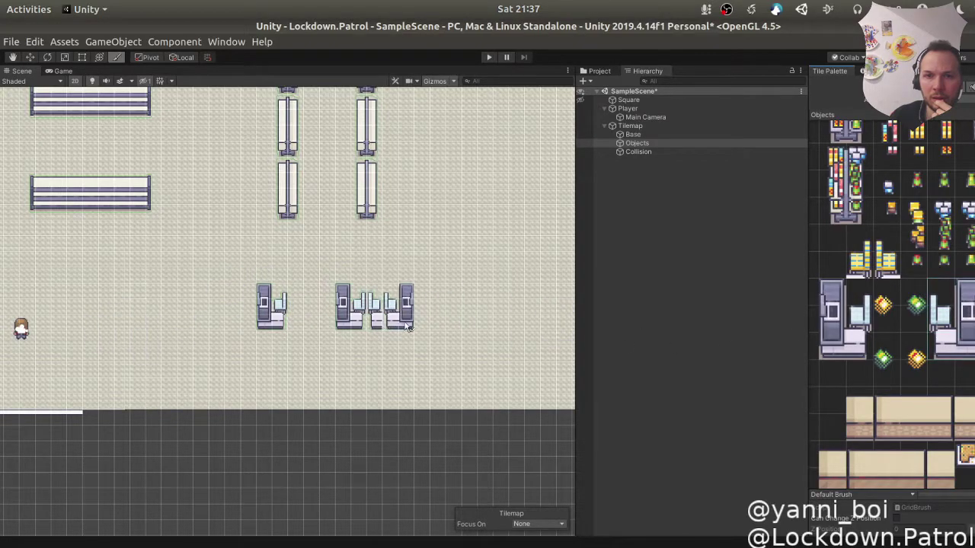
left_click(308, 324)
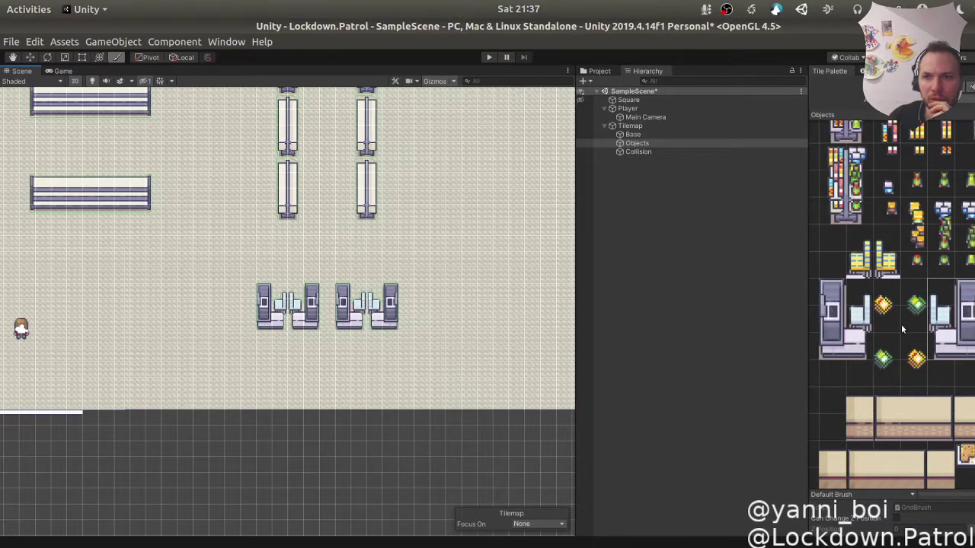
Step: Undo the second pair of checkout counters and the mirrored counter of the first pair
key("ctrl+z")
key("ctrl+z")
key("ctrl+z")
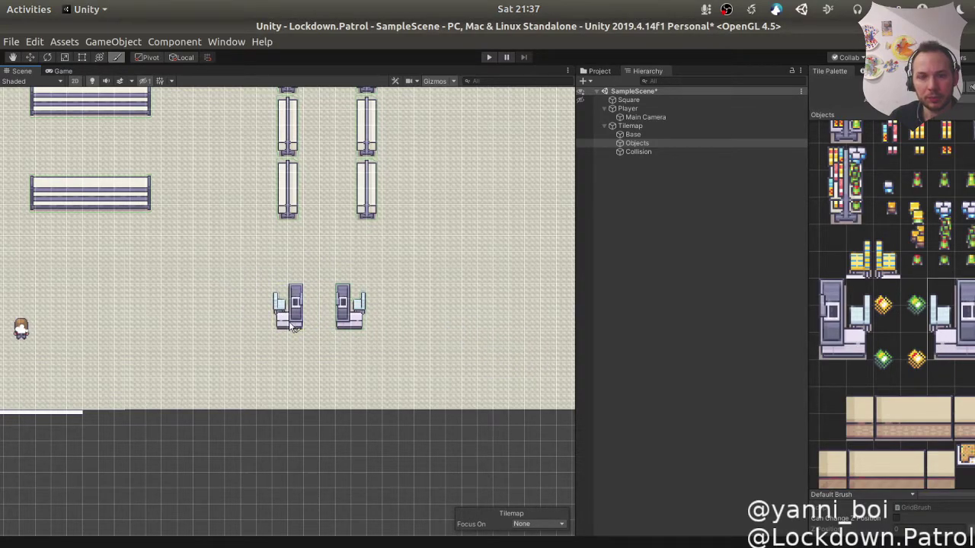
Step: Arrange two checkout counters below the two aisle columns with their backs to each other and a walkway between them
left_click(291, 326)
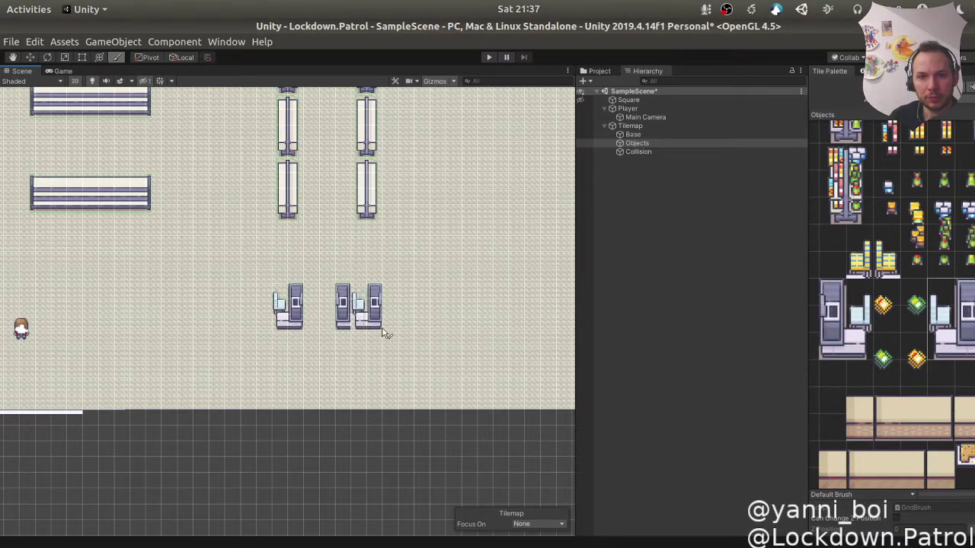
left_click(838, 318)
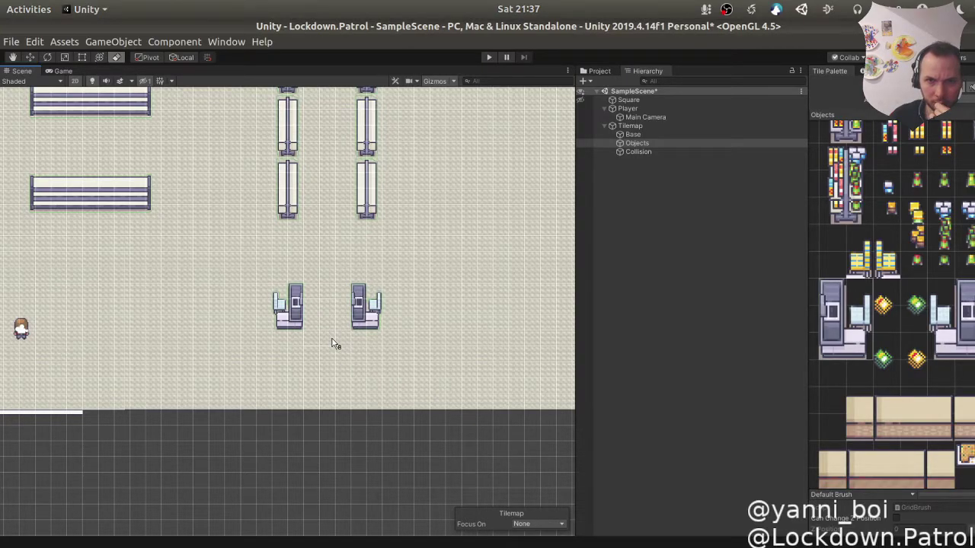
Step: Place a second back-to-back pair of checkout counters with a walkway between them, continuing the row away from the first pair
middle_click_drag(438, 321, 355, 324)
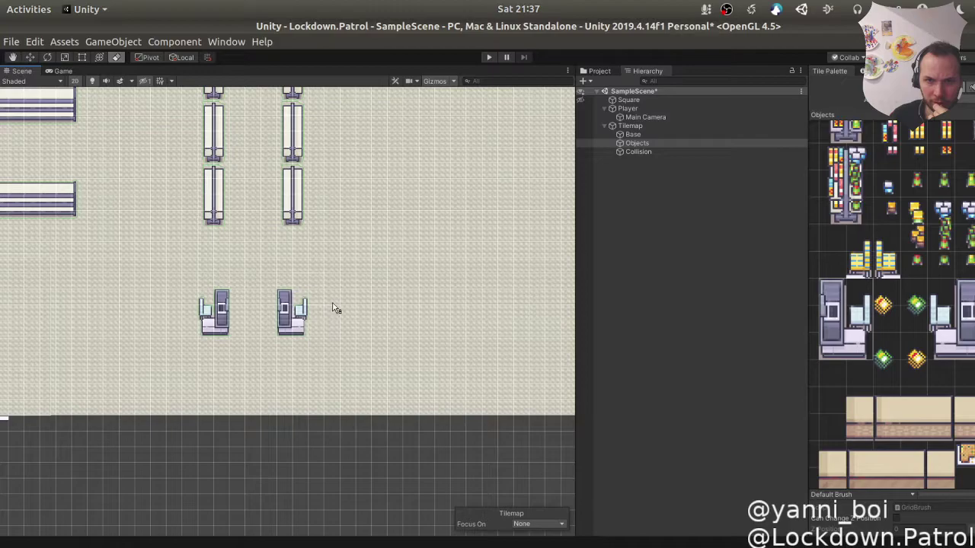
left_click(941, 301)
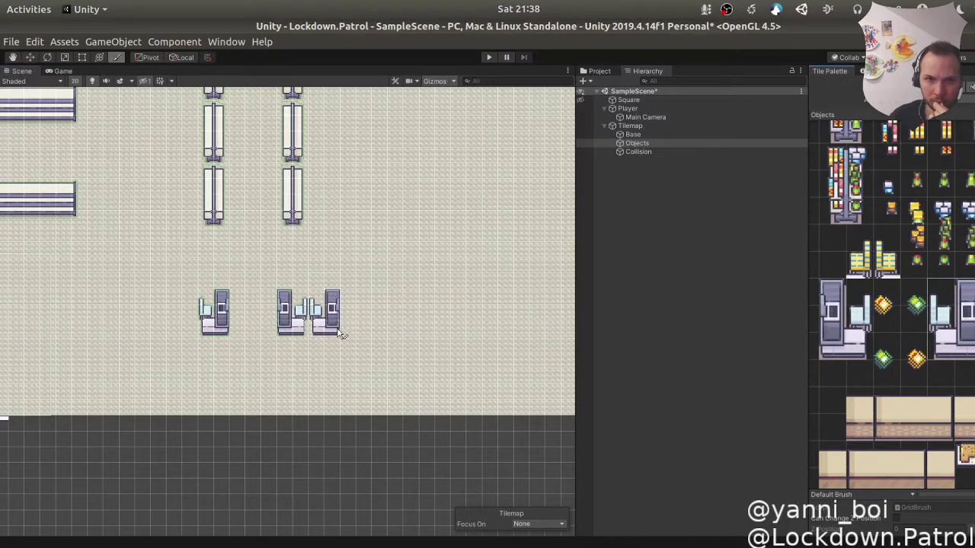
left_click(350, 333)
left_click(853, 311)
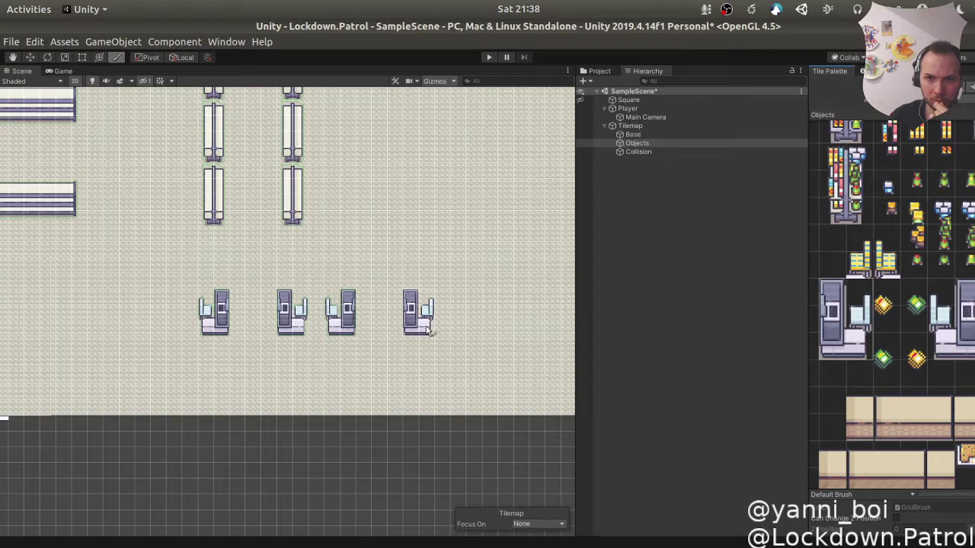
left_click(476, 219)
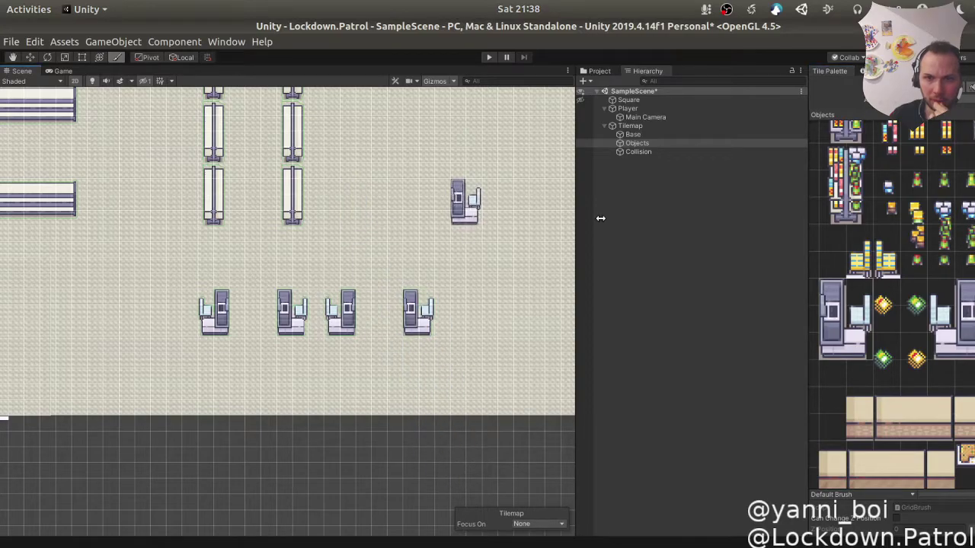
key("ctrl+z")
Step: Place a short vertical shelf section to start a third aisle column, level with the lowest shelves of the other two
middle_click_drag(963, 238, 822, 292)
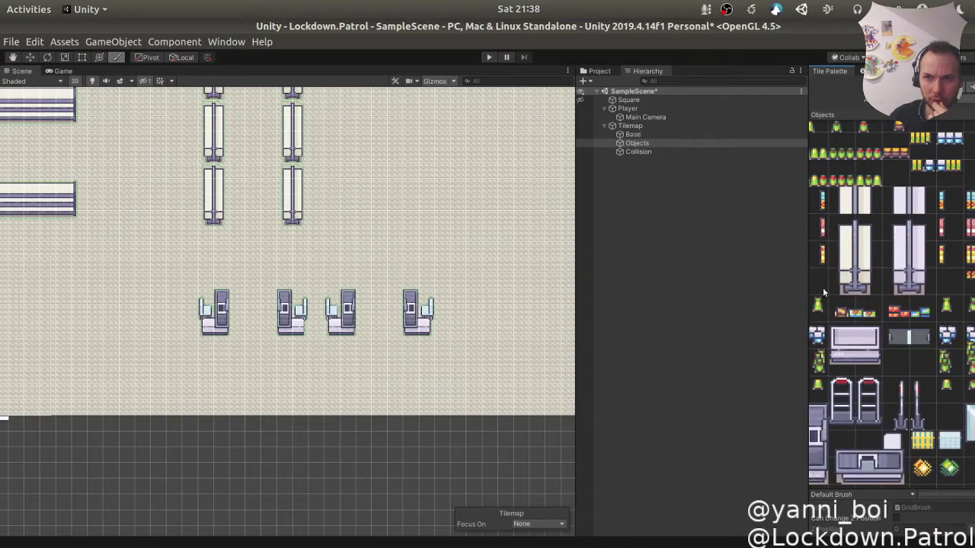
left_click_drag(847, 231, 867, 283)
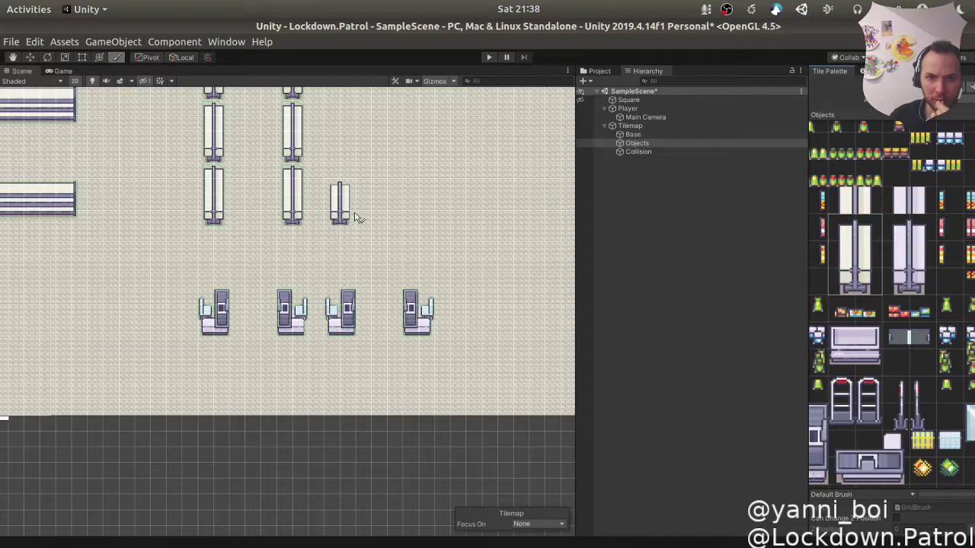
left_click(381, 219)
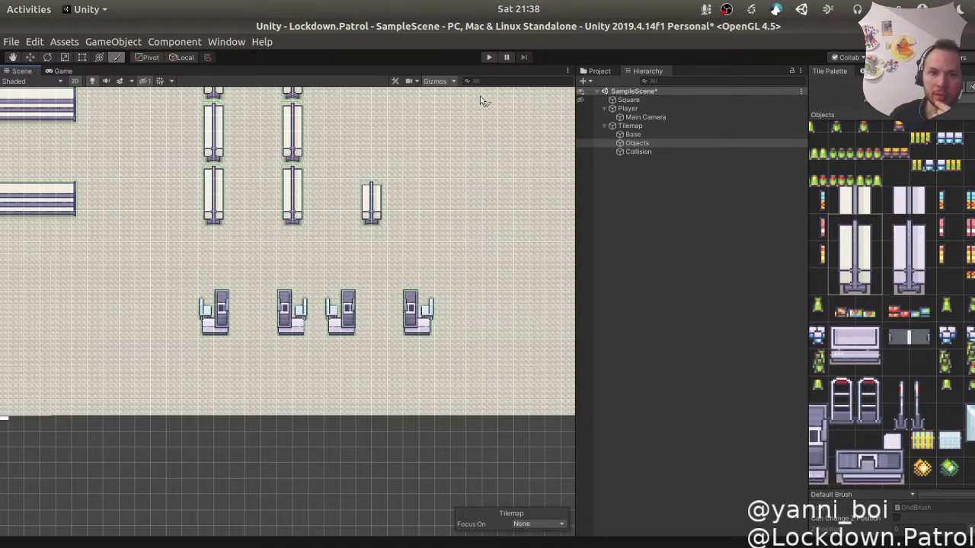
Step: Erase every checkout counter except the leftmost and place three identical copies of it at even spacing along the row
key("d")
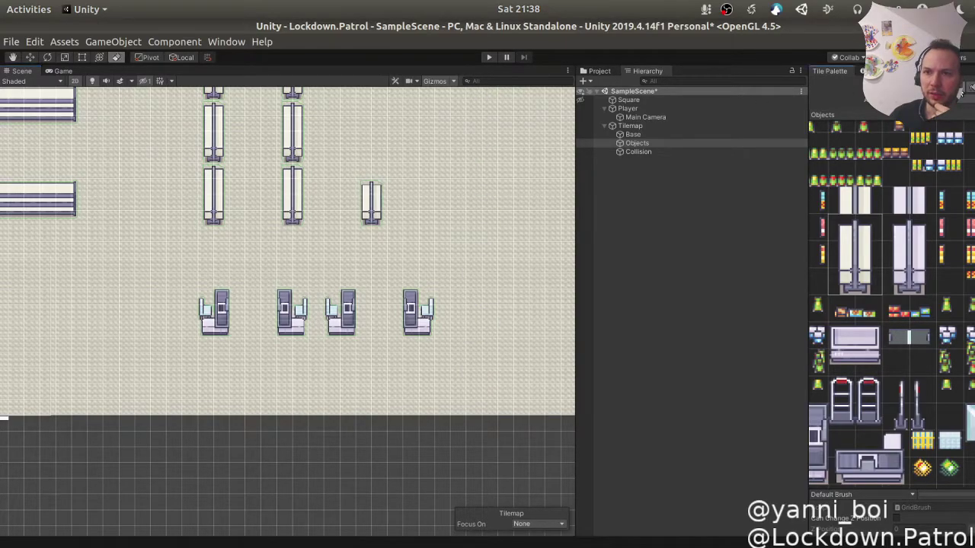
mouse_move(291, 298)
left_mouse_down()
mouse_move(293, 319)
mouse_move(352, 342)
mouse_move(417, 308)
mouse_move(467, 318)
left_mouse_up()
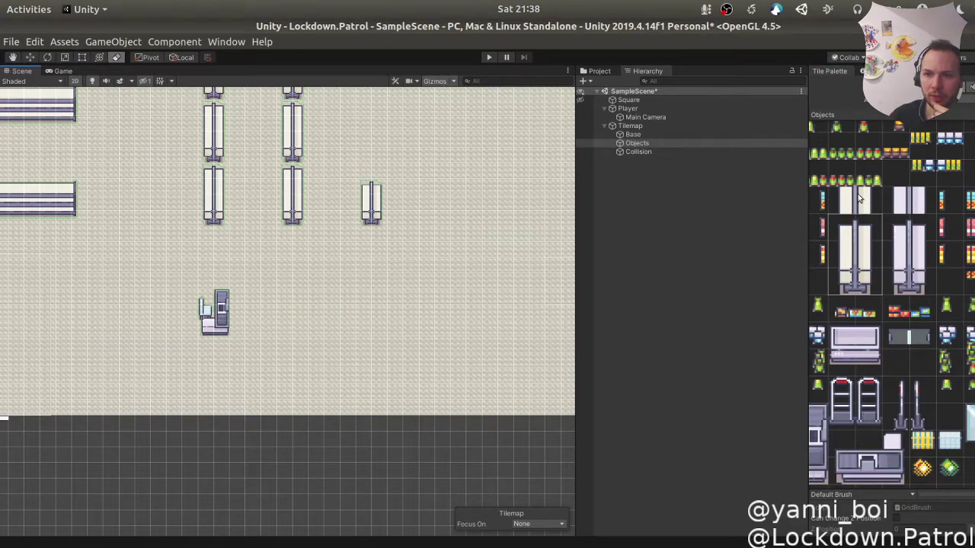
middle_click_drag(876, 272, 951, 217)
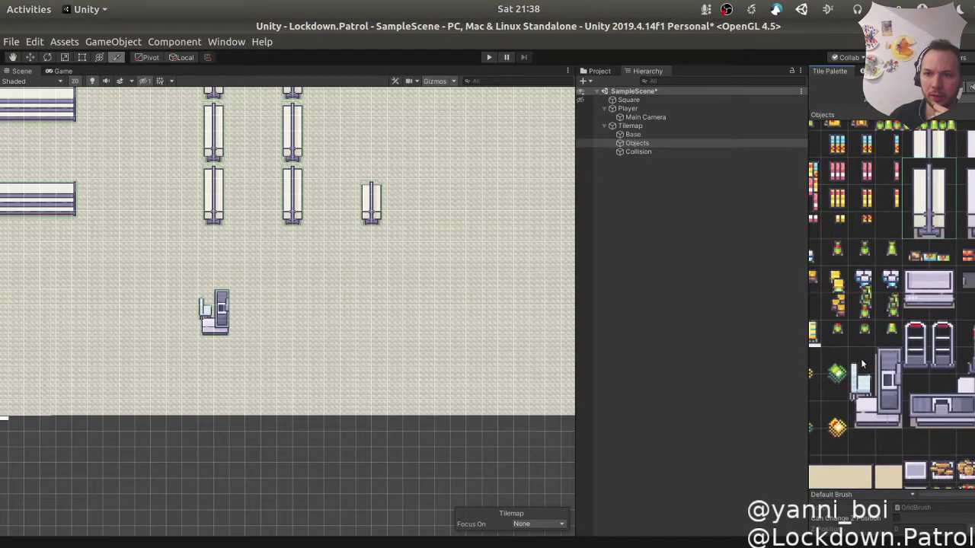
left_click(888, 417)
left_click(307, 329)
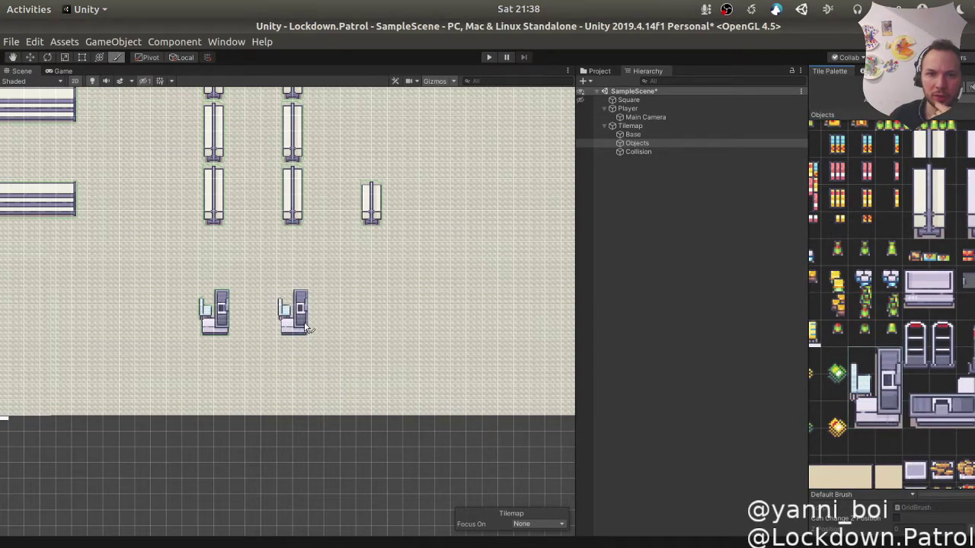
left_click(385, 328)
left_click(431, 334)
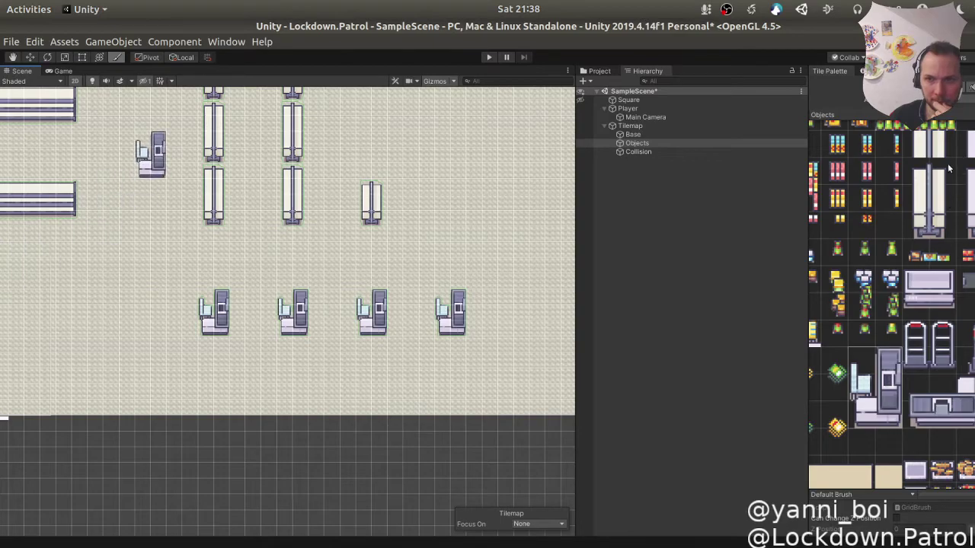
Step: Place another short vertical shelf section to start a fourth aisle column above the last checkout counter
left_click(923, 187)
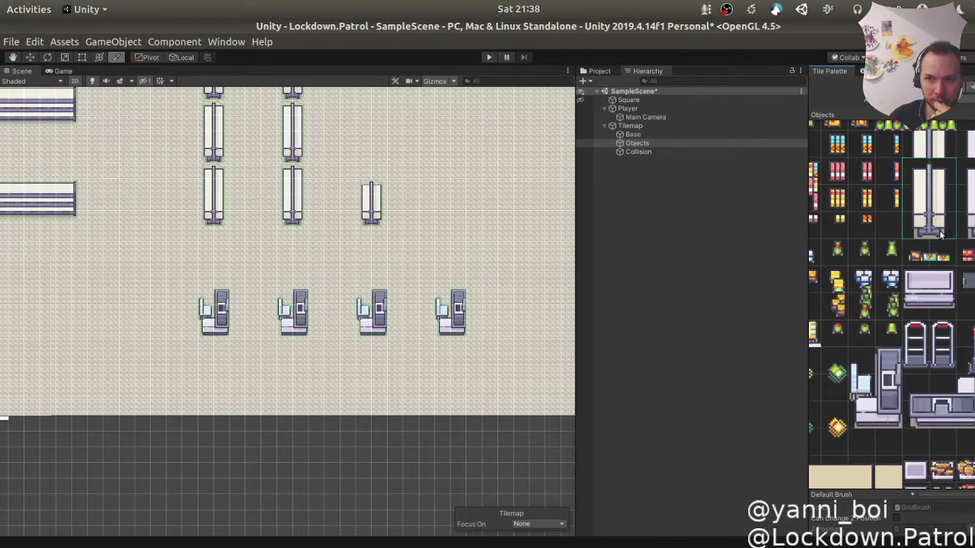
left_click(457, 220)
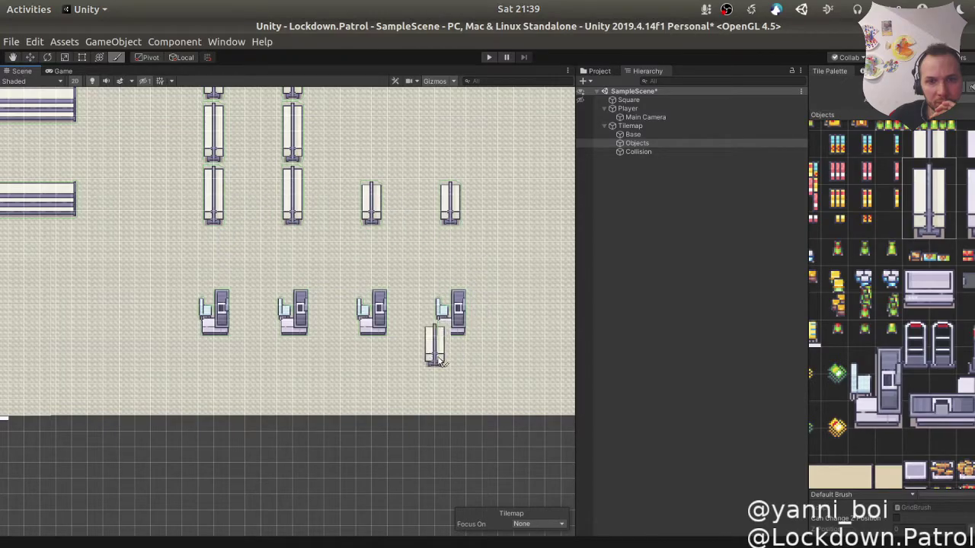
mouse_move(428, 363)
middle_mouse_down()
mouse_move(507, 383)
mouse_move(494, 451)
mouse_move(475, 473)
mouse_move(395, 467)
mouse_move(352, 391)
middle_mouse_up()
left_click(137, 431)
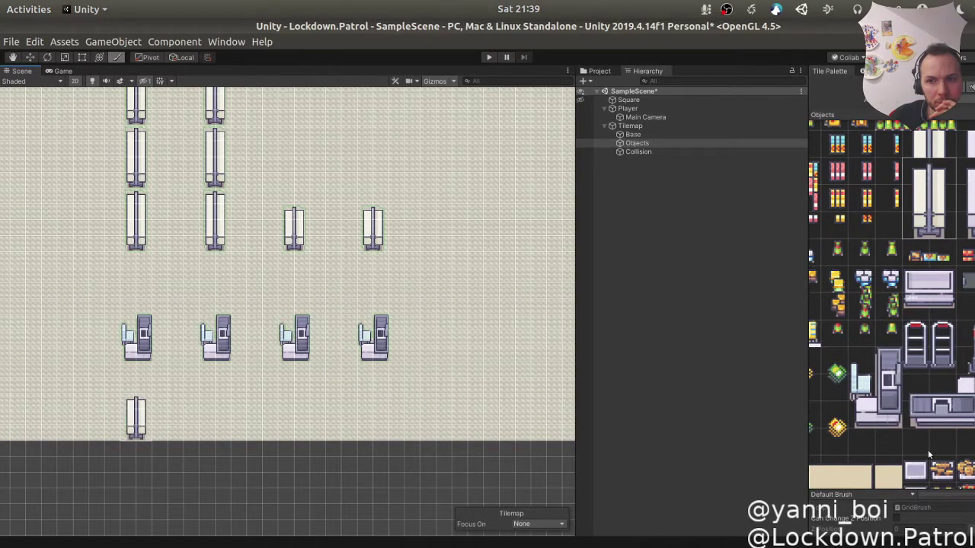
Step: Examine the Objects tile palette around the checkout counters, shelves and security gates for further supermarket pieces
middle_click_drag(887, 394, 944, 371)
scroll(938, 394, "down", 2)
scroll(914, 367, "down", 2)
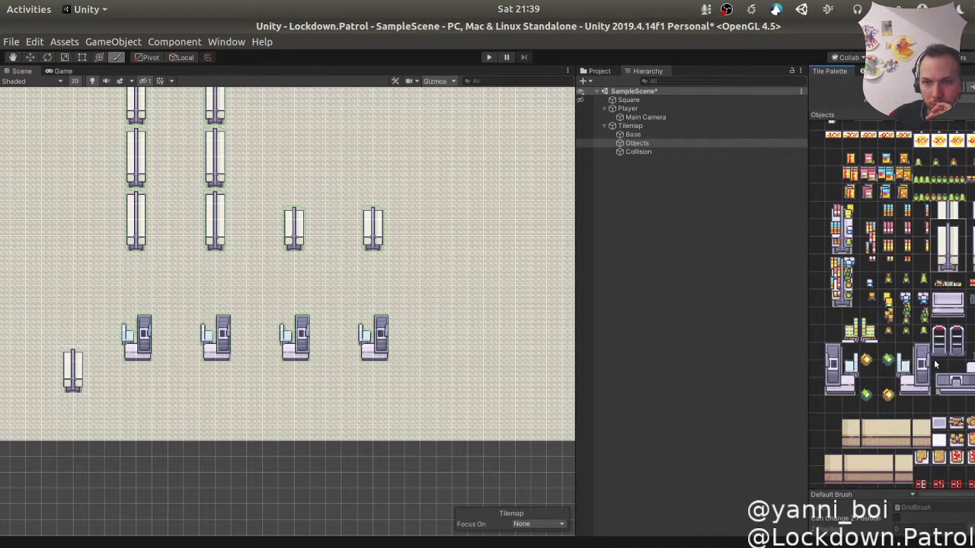
scroll(936, 366, "up", 5)
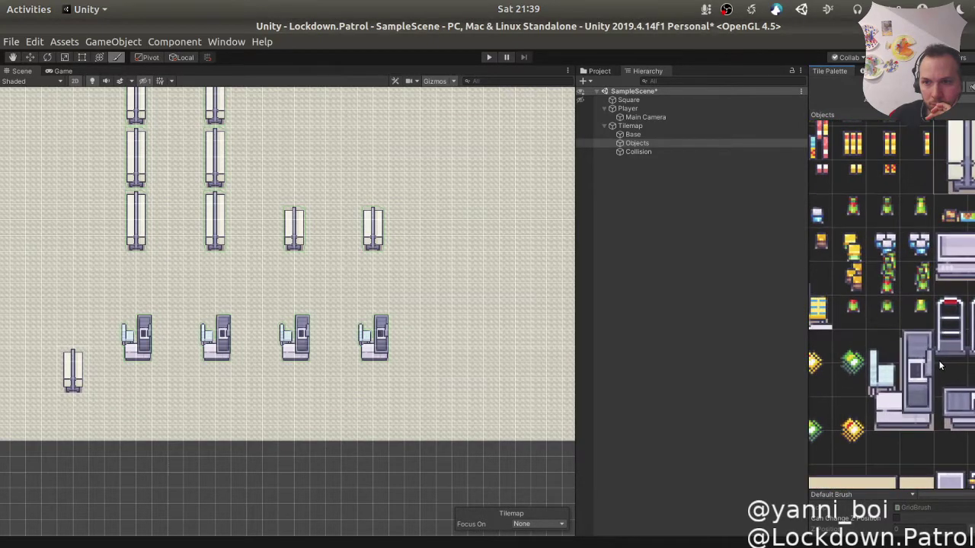
scroll(939, 366, "up", 2)
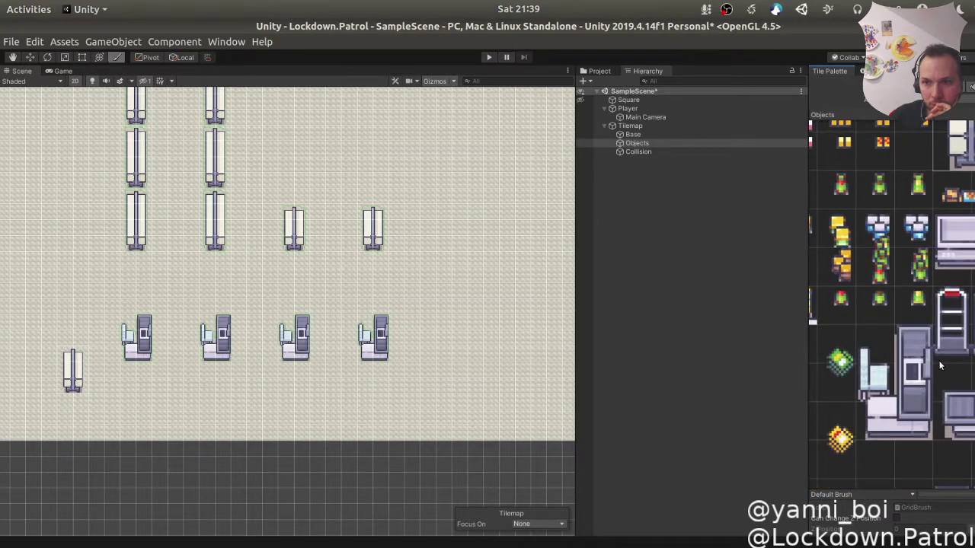
middle_click_drag(946, 377, 859, 384)
middle_click_drag(974, 395, 936, 373)
scroll(918, 385, "down", 3)
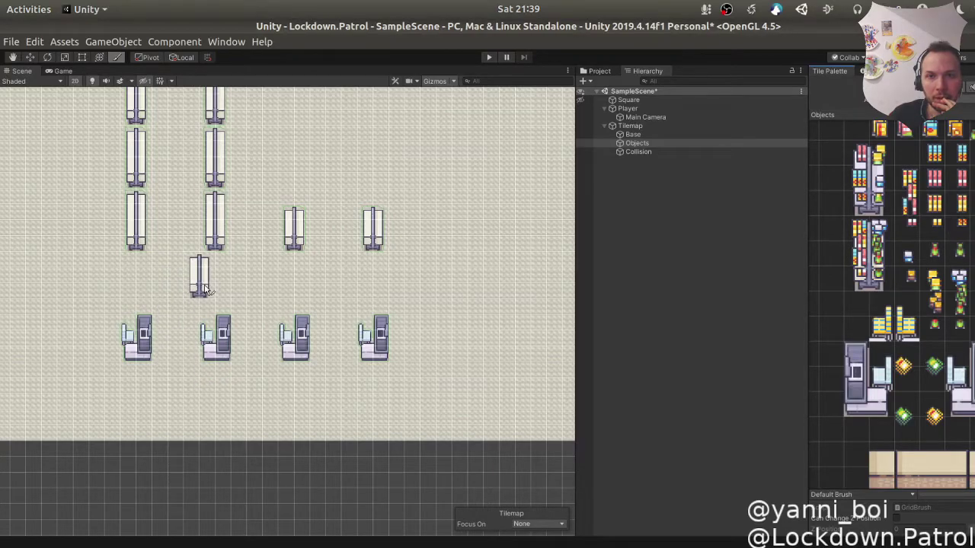
Step: Play-test the level by walking the player past the aisle shelves and around the checkout counters, and end the test
mouse_move(278, 407)
middle_mouse_down()
mouse_move(413, 424)
mouse_move(322, 470)
mouse_move(276, 523)
mouse_move(406, 381)
mouse_move(526, 373)
mouse_move(409, 376)
mouse_move(507, 396)
mouse_move(440, 373)
mouse_move(1, 329)
mouse_move(220, 317)
mouse_move(409, 374)
mouse_move(429, 442)
mouse_move(392, 480)
mouse_move(318, 500)
mouse_move(331, 488)
mouse_move(491, 447)
mouse_move(462, 465)
mouse_move(457, 421)
mouse_move(469, 372)
mouse_move(535, 376)
mouse_move(404, 357)
middle_mouse_up()
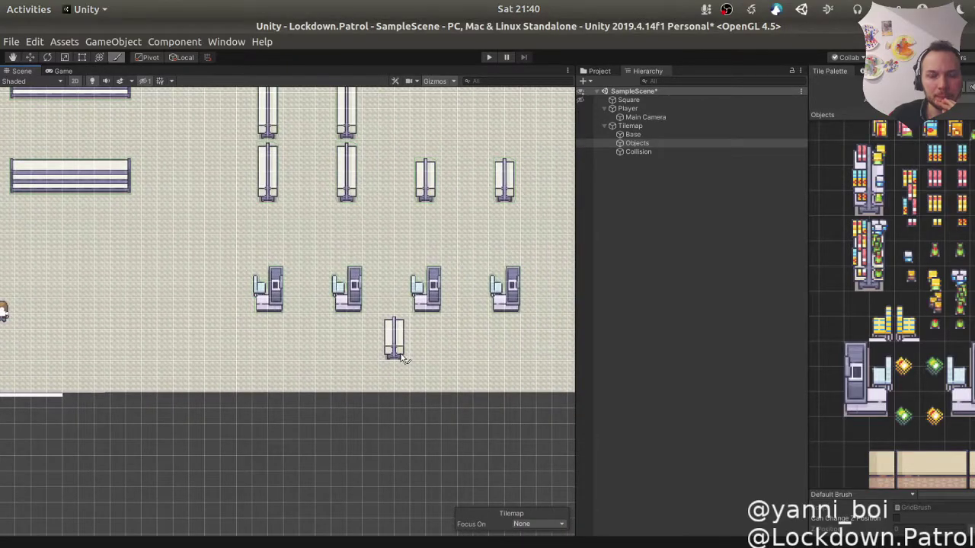
middle_click_drag(297, 355, 349, 371)
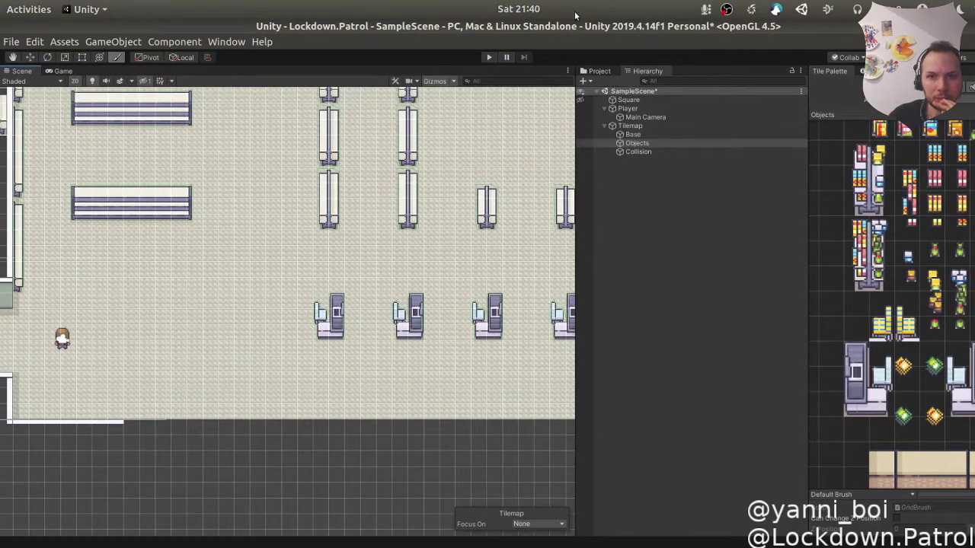
left_click(490, 57)
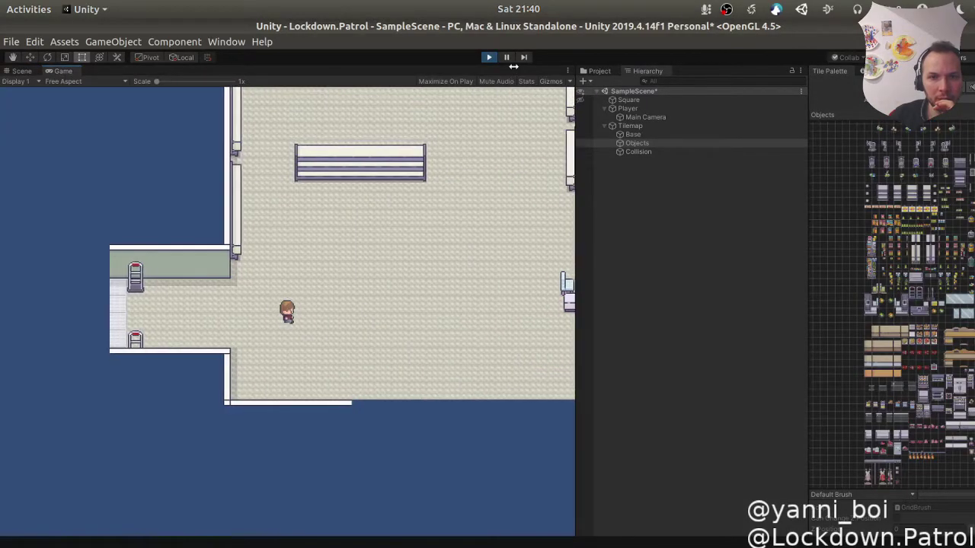
key("Right")
key("Up")
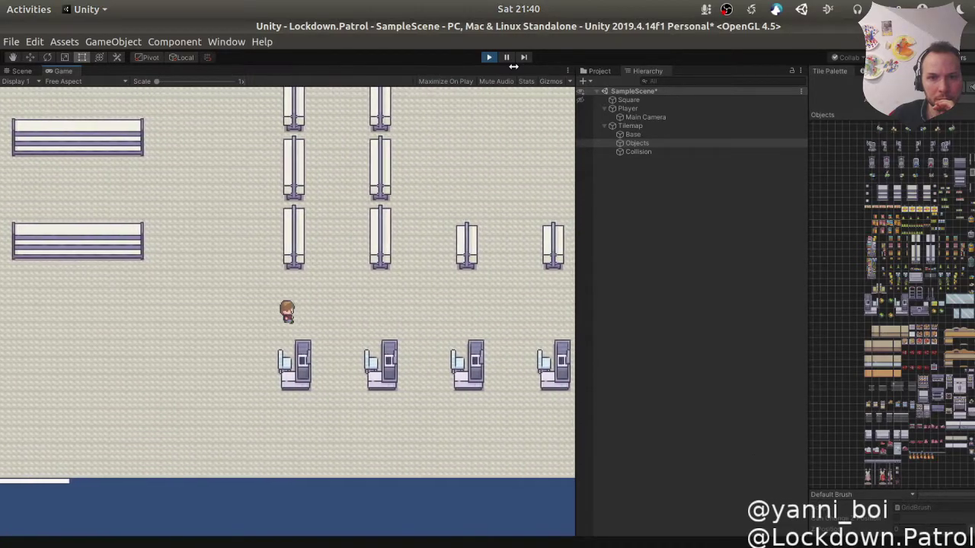
key("Down")
key("Right")
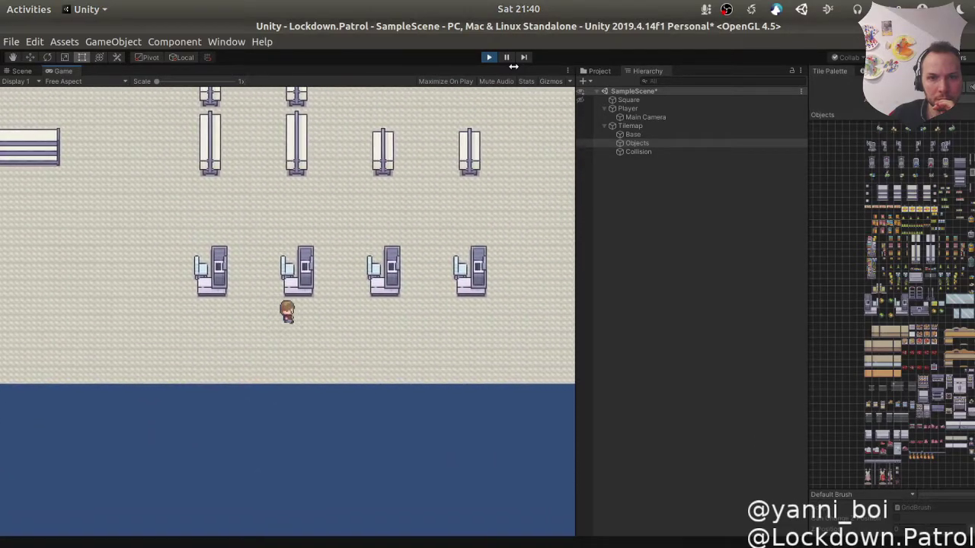
key("Up")
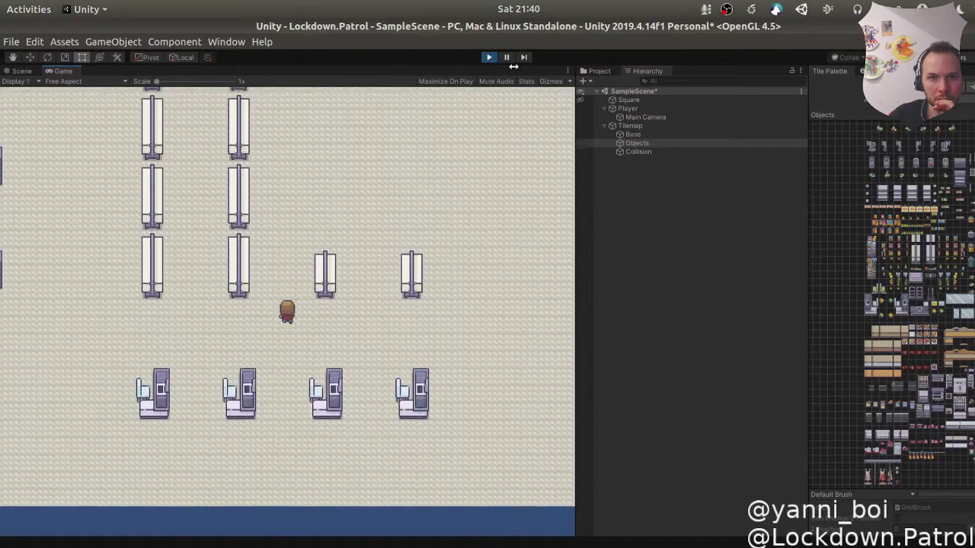
key("Right")
key("Down")
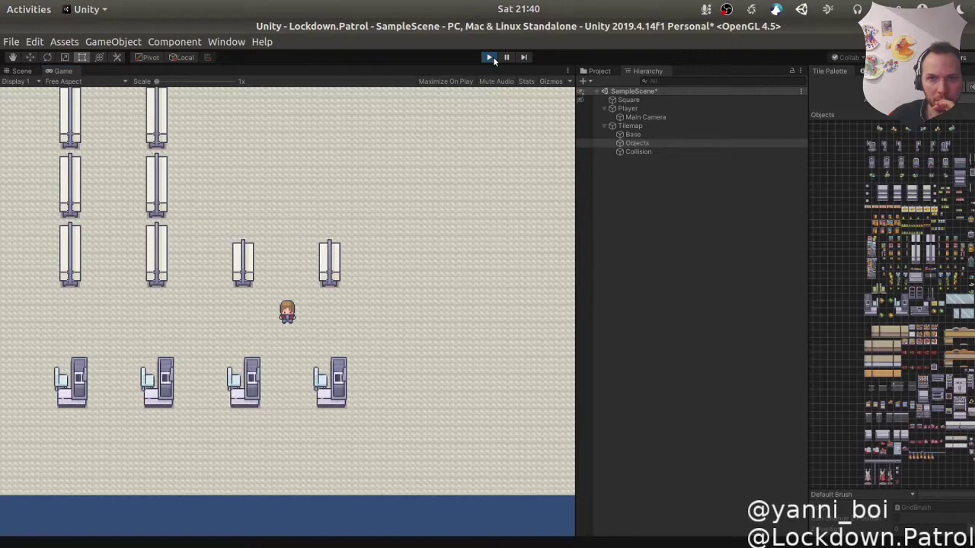
left_click(490, 58)
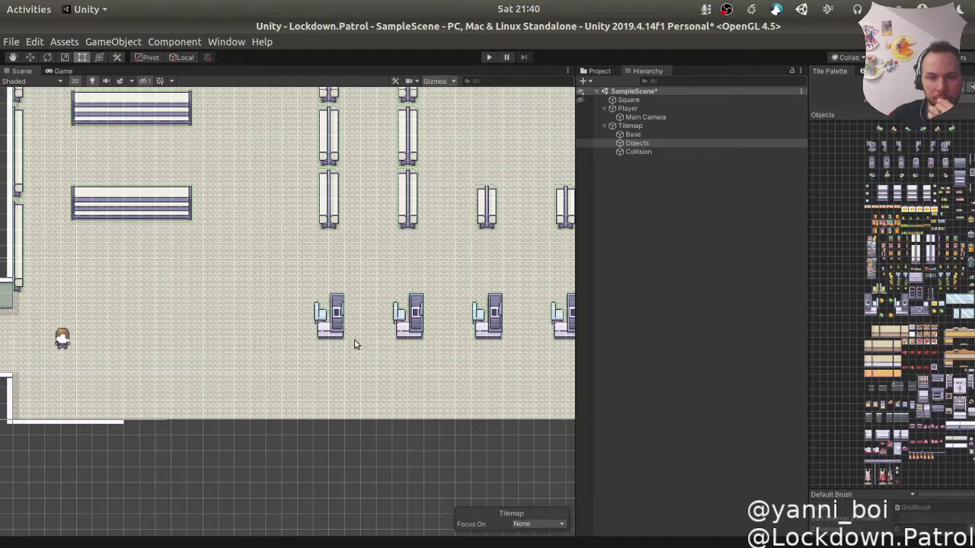
Step: Save the scene and switch to the Terminal window in the Lockdown.Patrol project folder
key("ctrl+s")
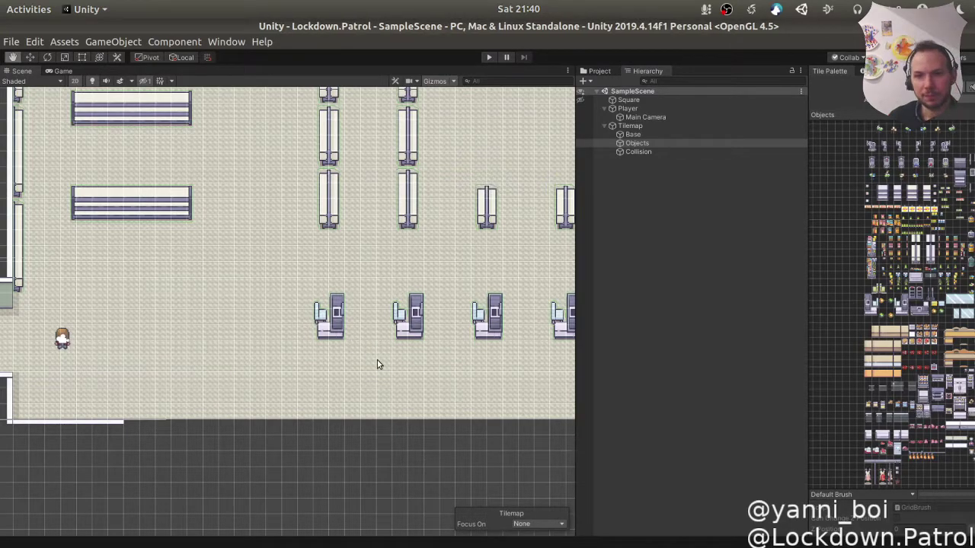
key("alt+Tab")
key("alt+Tab")
key("alt+Tab")
key("alt+Tab")
key("alt+Tab")
key("alt+Tab")
key("alt+Tab")
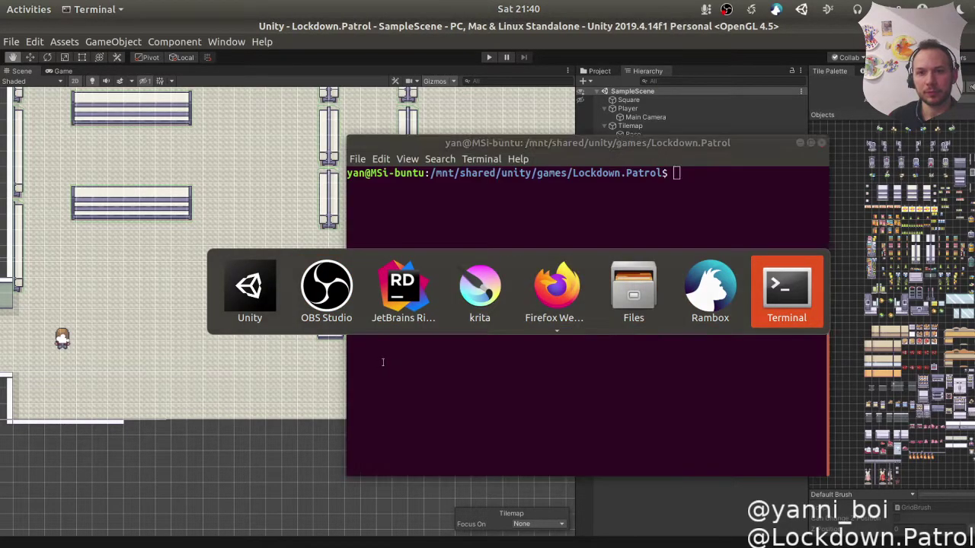
Step: Check the repository with git status, stage everything with git add . and list the staged changes
type("git status")
key("Return")
type("git add .")
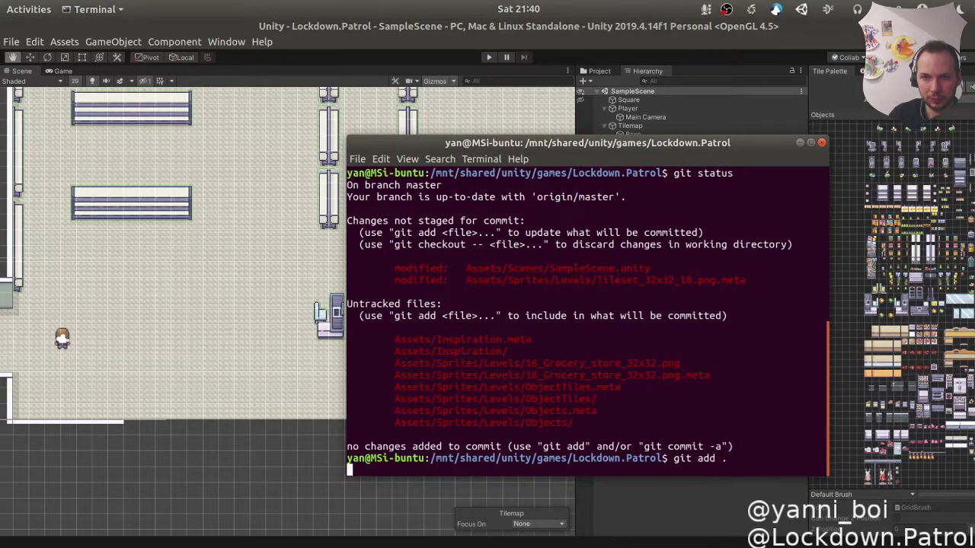
type("t status")
key("Return")
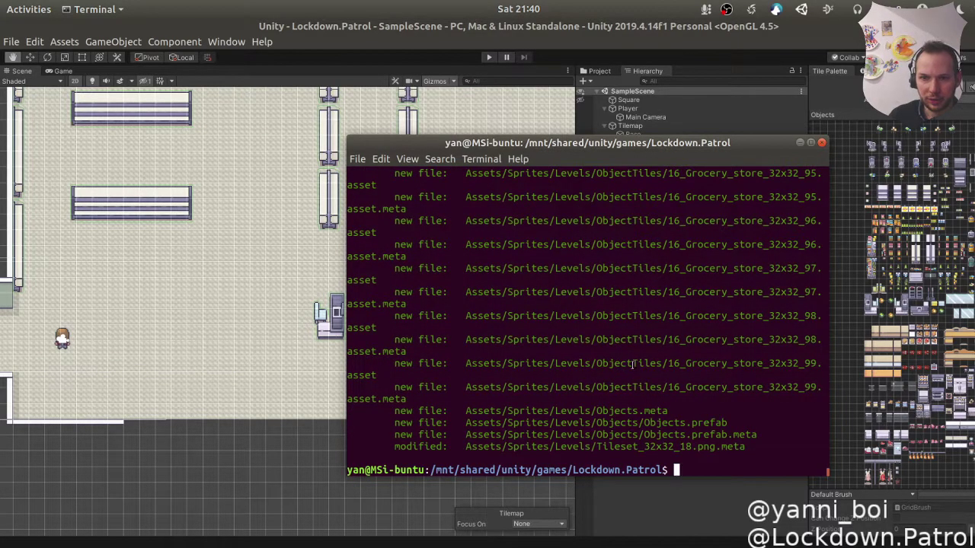
Step: Recall the earlier Stream#5 git commit command from the history and change its stream number to 6
key("ctrl+r")
type("commit")
key("ctrl+r")
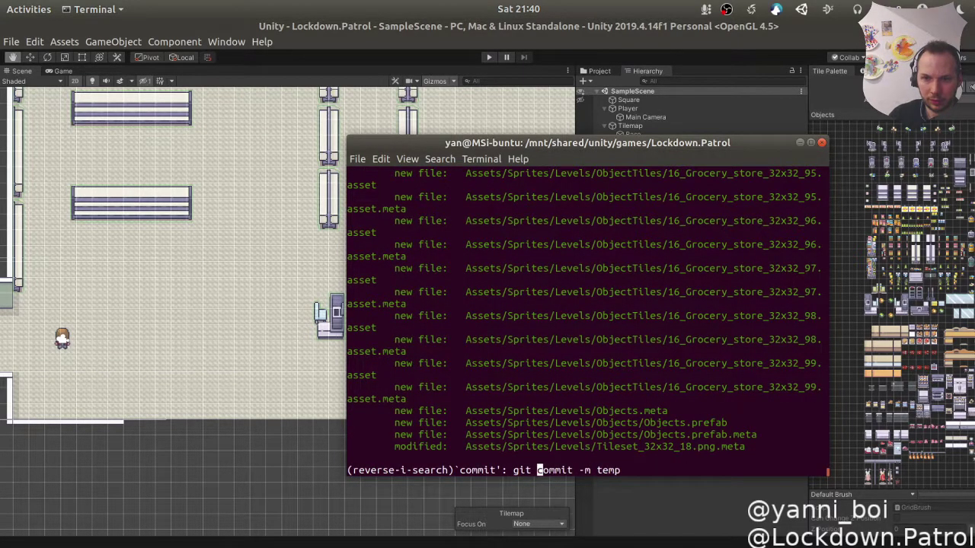
key("ctrl+r")
key("Right")
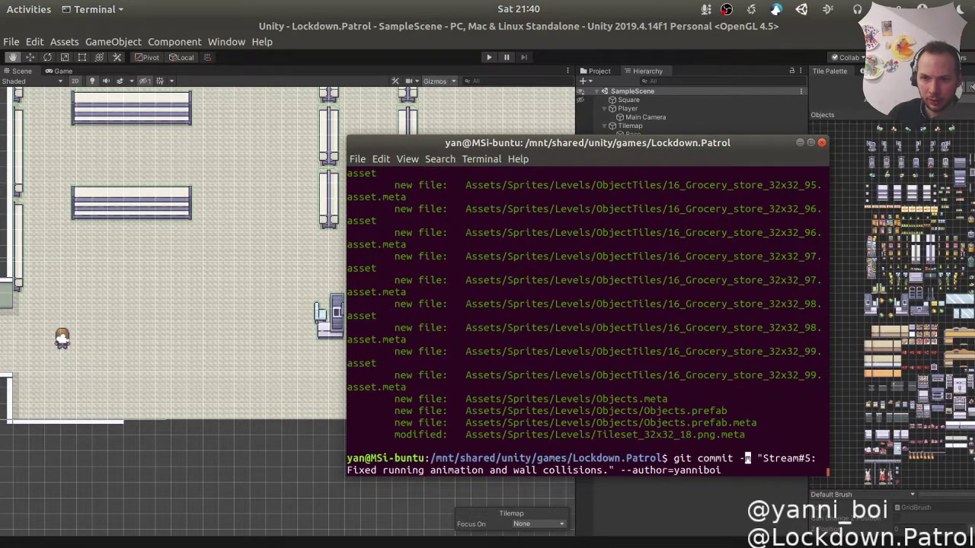
key("Delete")
type("6")
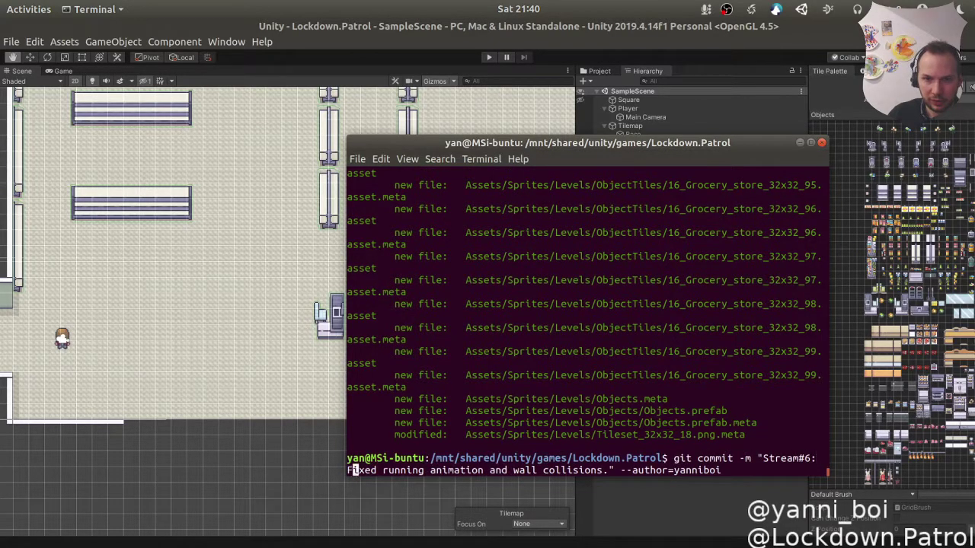
Step: Replace the description after "Stream#6:" with "Fixed tile shearing and started shop layout." and run the commit
key("Delete")
key("Delete")
key("Delete")
key("Delete")
key("Delete")
key("Delete")
key("Delete")
key("Delete")
key("Delete")
key("Delete")
key("Delete")
key("Delete")
key("Delete")
key("Delete")
key("Delete")
key("Delete")
key("Delete")
key("Delete")
key("Delete")
key("Delete")
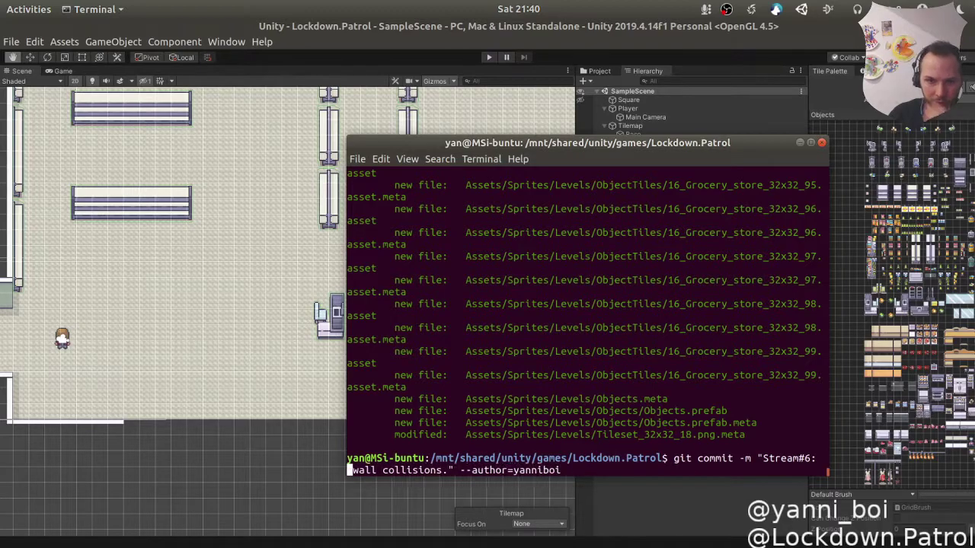
key("Delete")
key("Delete")
key("Delete")
key("Delete")
key("Delete")
key("Delete")
key("Delete")
key("Delete")
key("Delete")
type("Fixed ")
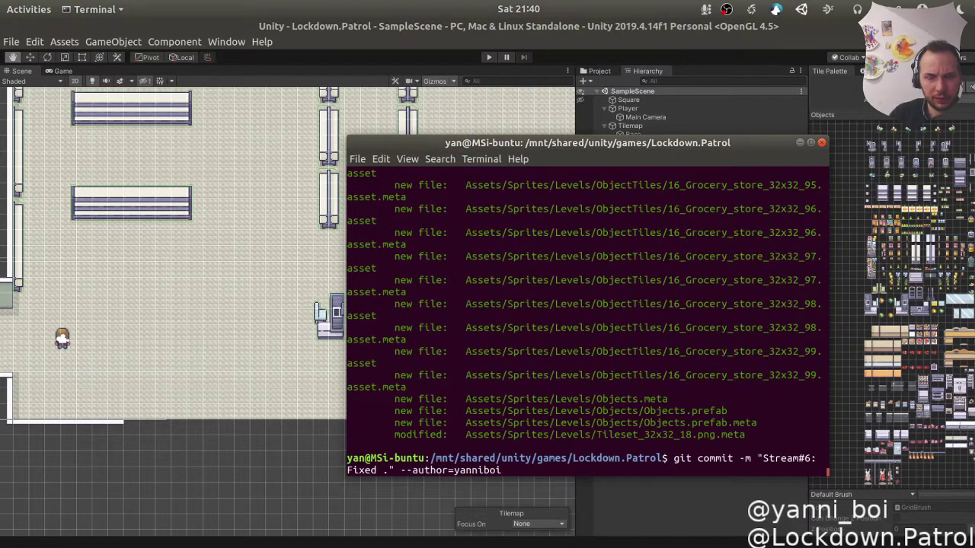
type("tile sh")
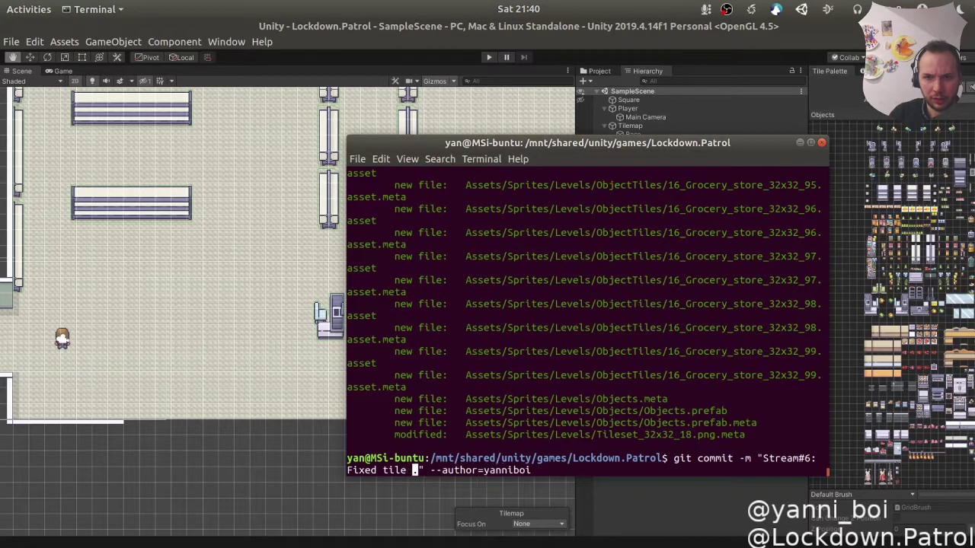
type("earing and ")
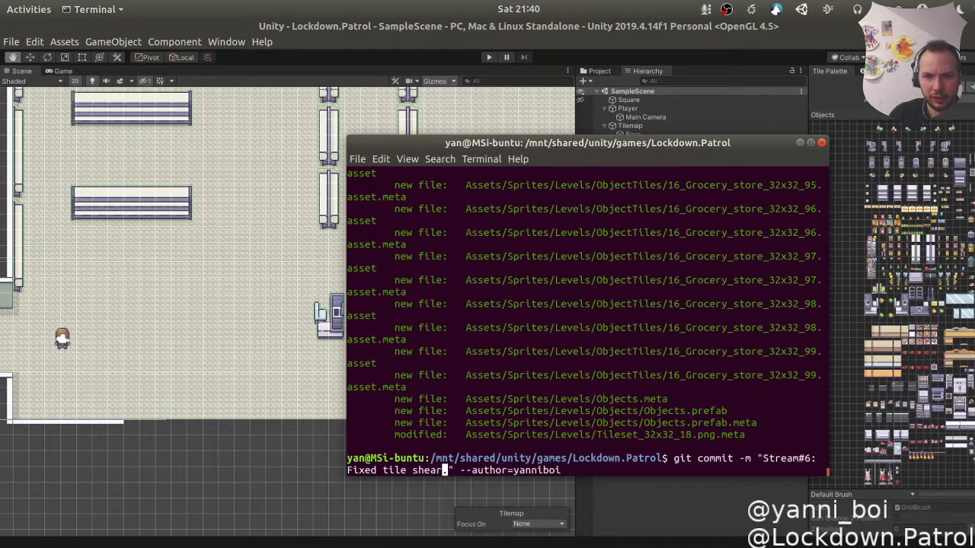
type("started show")
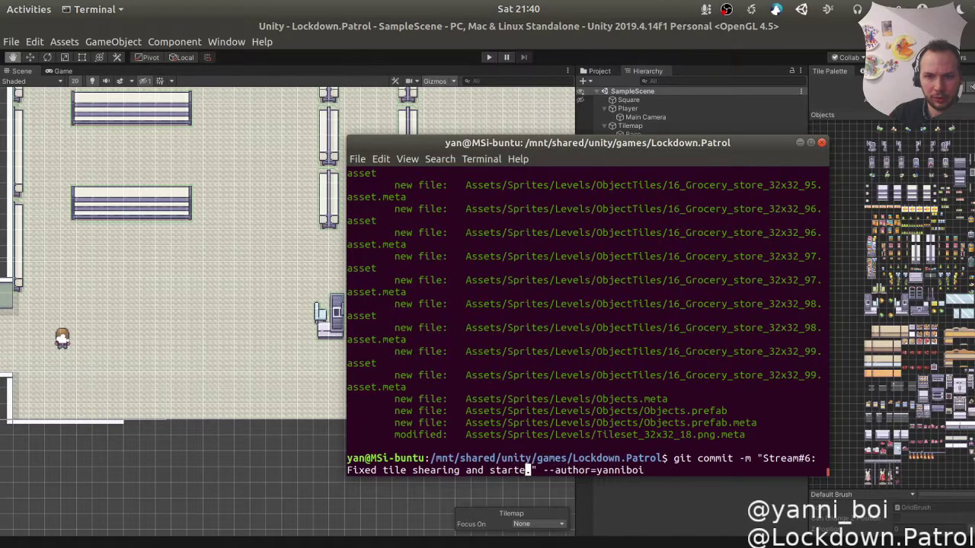
key("BackSpace")
type("p layo")
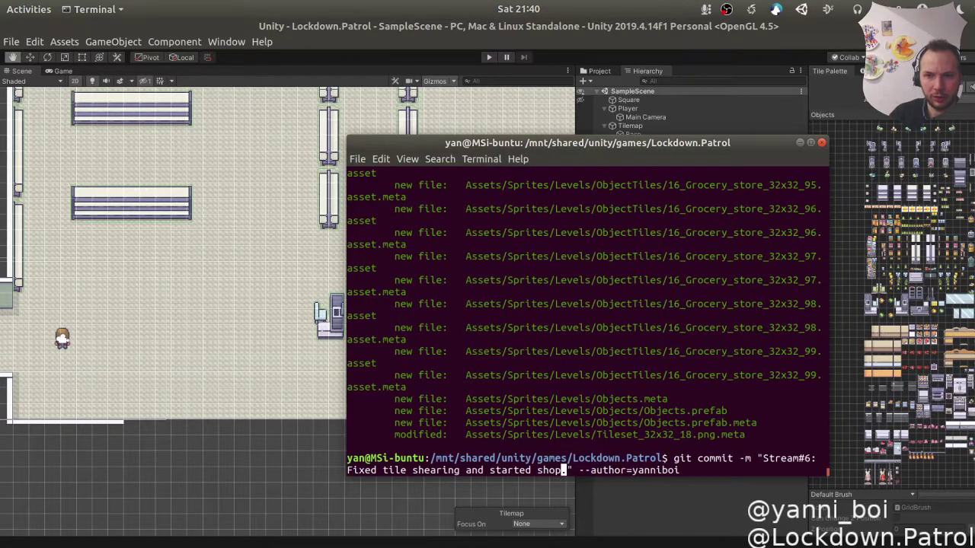
type("ut")
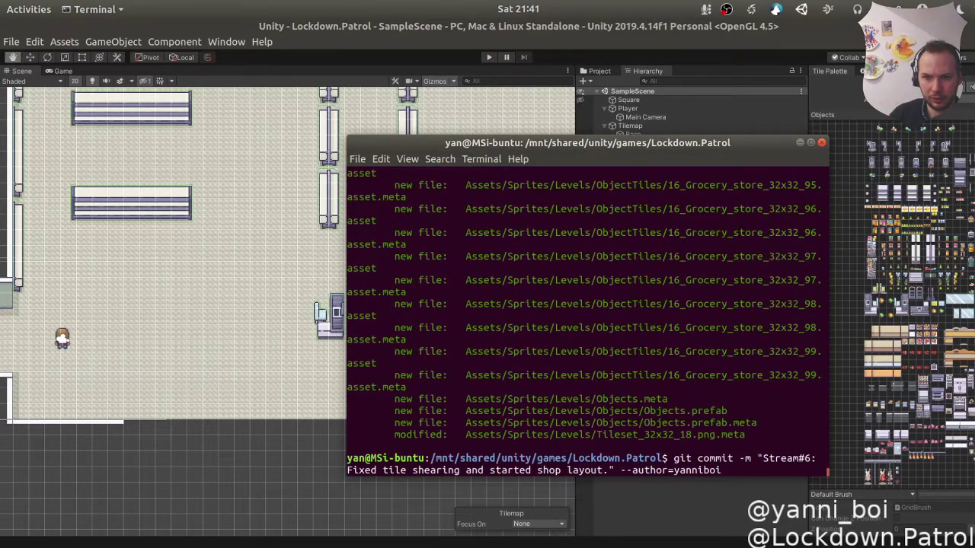
key("Return")
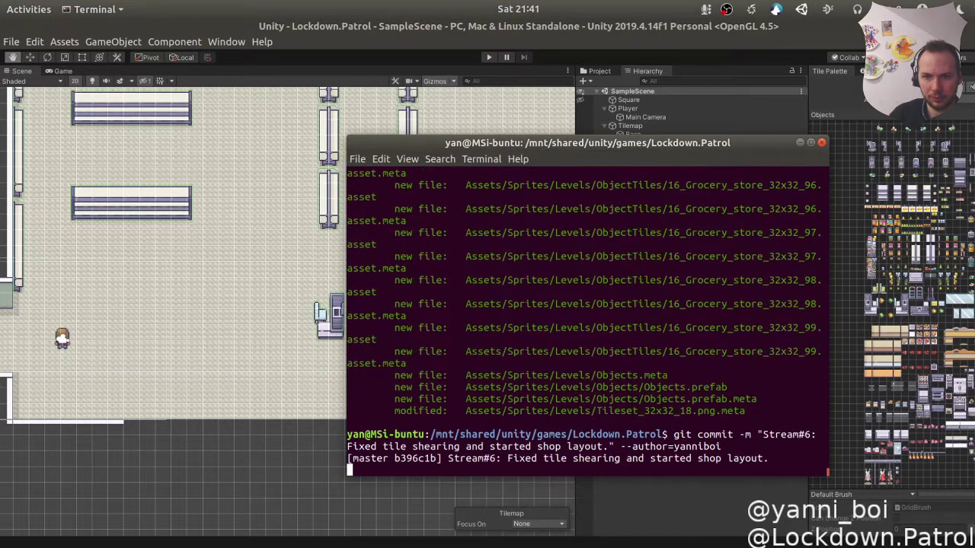
Step: Run git push and enter the private key password to unlock it and upload the commit
key("ctrl+r")
type("pus")
key("Return")
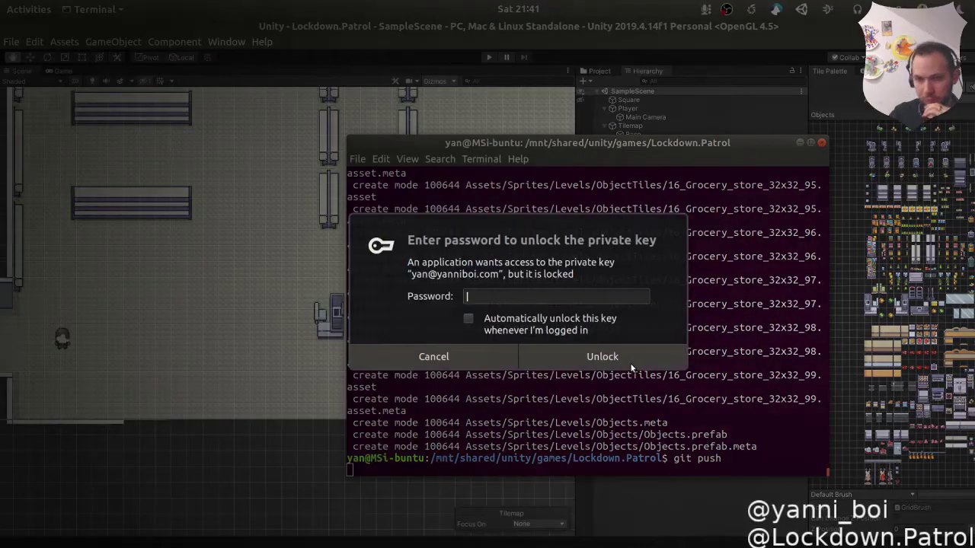
type("************")
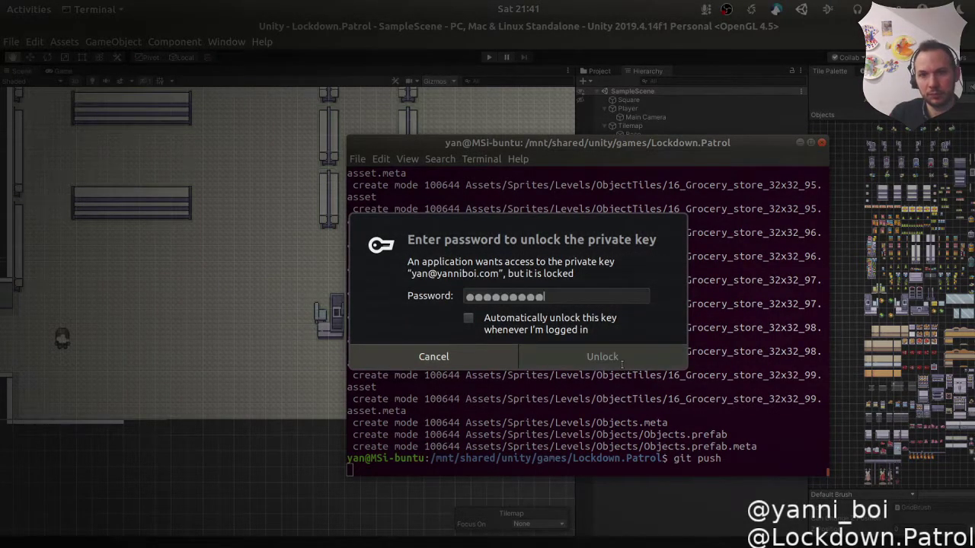
key("Return")
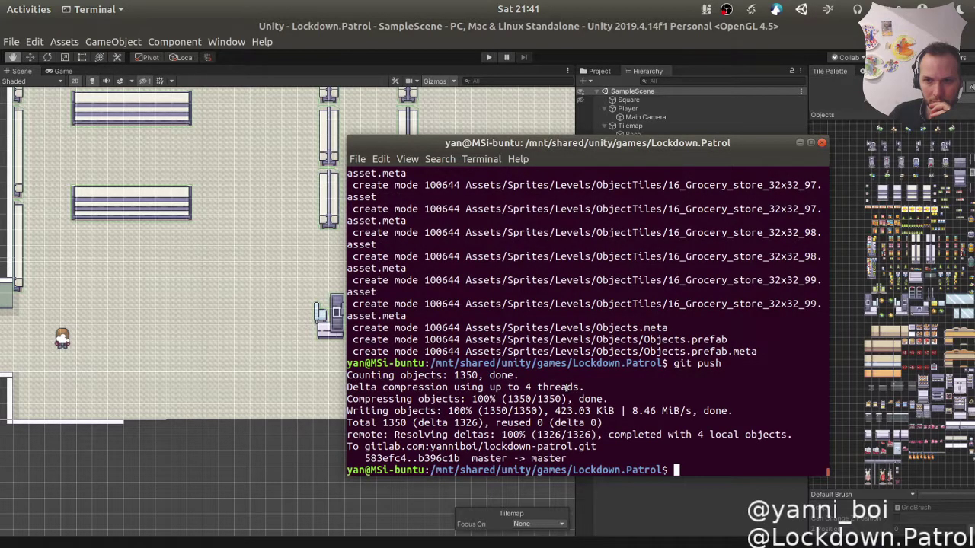
Step: Switch to Firefox and mark the "Layout full supermarket" goal as completed in the GitLab issue "Stream 6 [planning]"
key("alt+Tab")
key("alt+Tab")
key("alt+Tab")
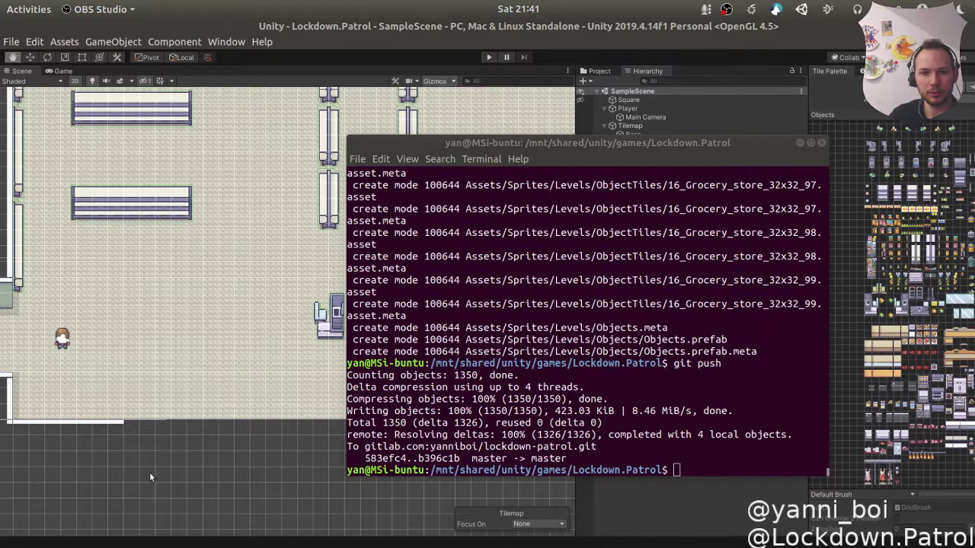
key("alt+Tab")
key("alt+Tab")
key("alt+Tab")
key("alt+Tab")
key("alt+Tab")
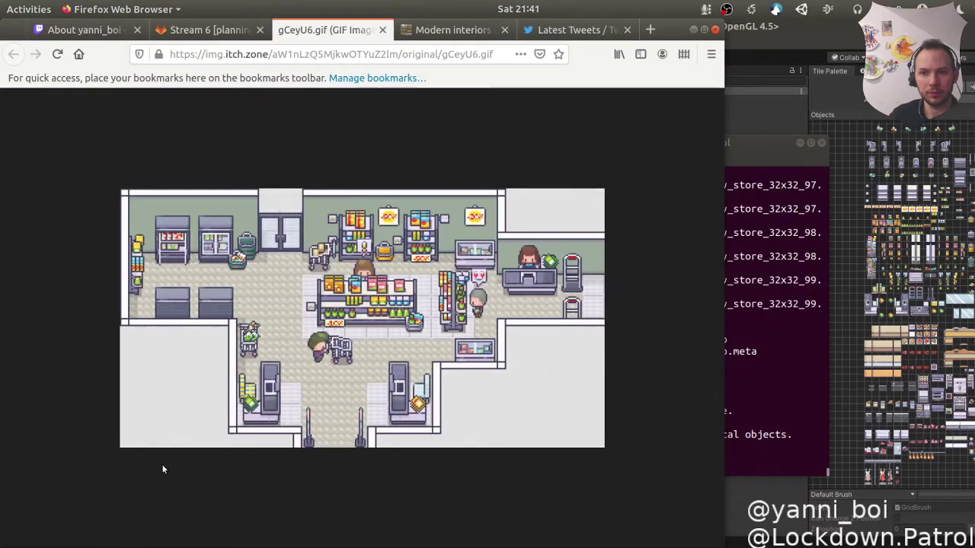
left_click(207, 30)
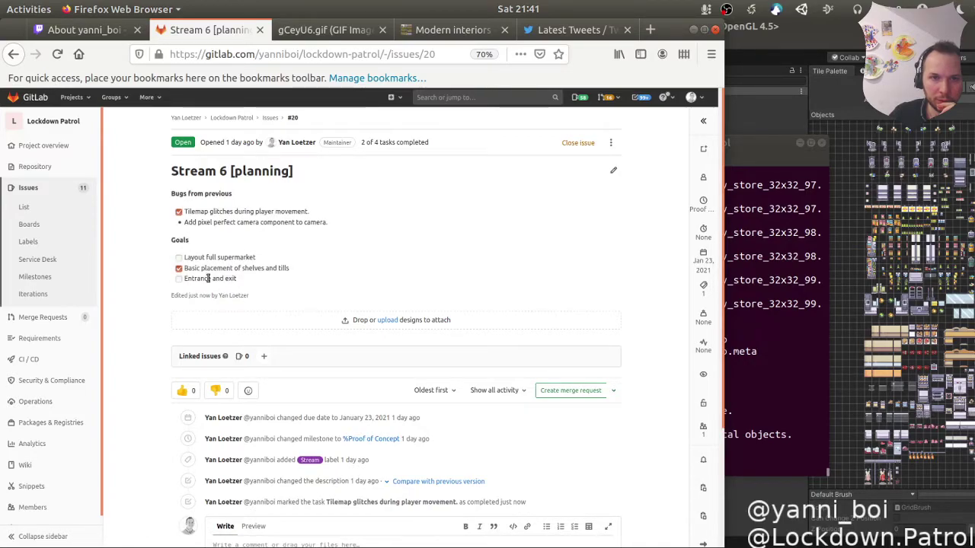
left_click(178, 257)
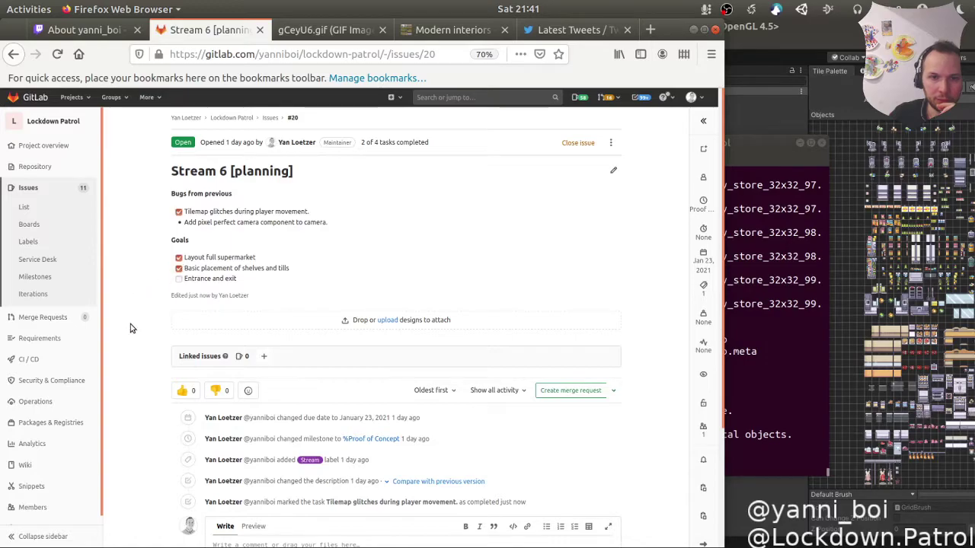
scroll(131, 323, "down", 2)
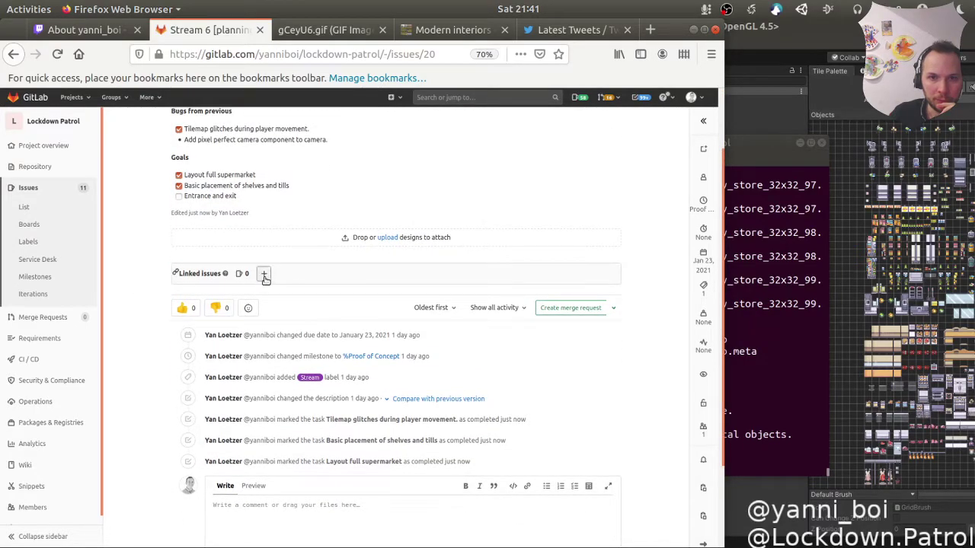
Step: Link issue #19 "Level decoration" to the Stream 6 planning issue with the "relates to" relationship
left_click(264, 274)
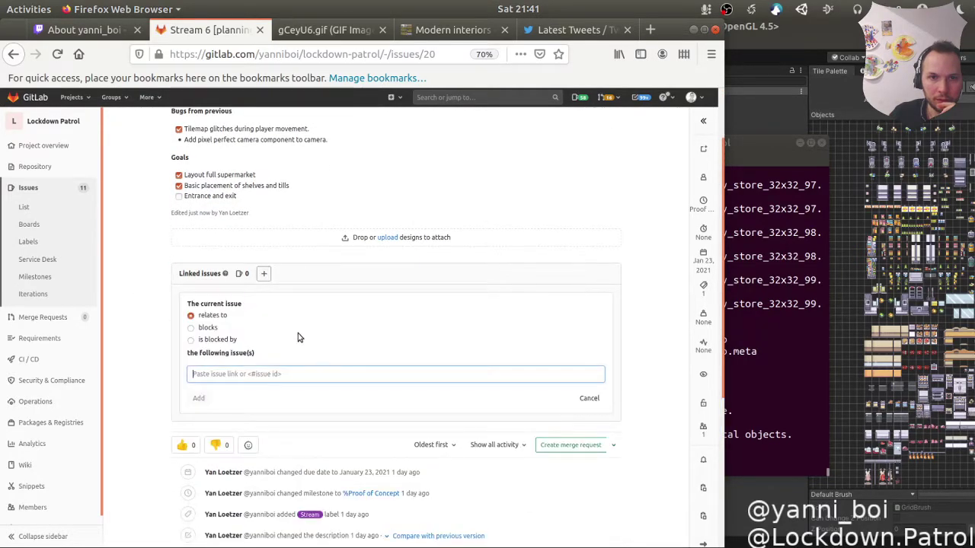
type("lav")
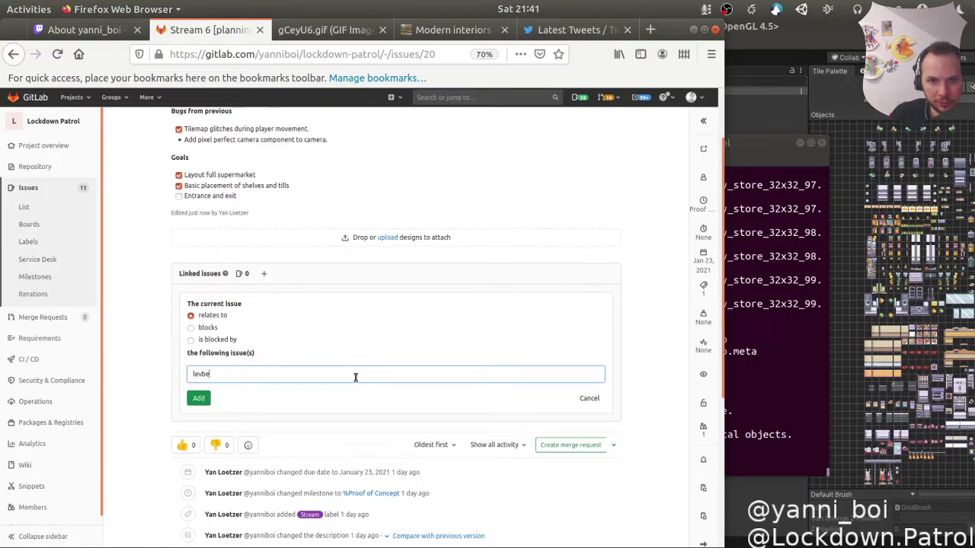
key("BackSpace")
key("BackSpace")
type("#")
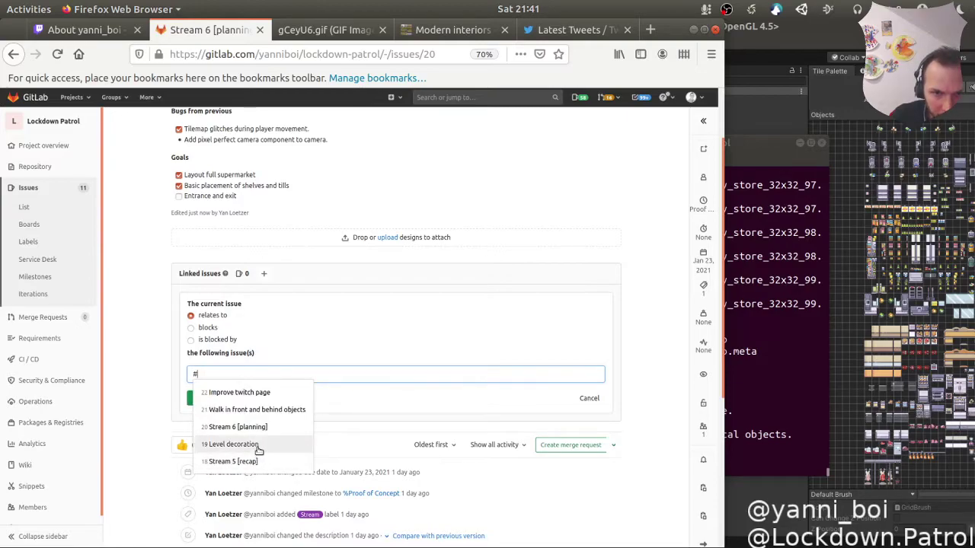
left_click(233, 444)
left_click(195, 398)
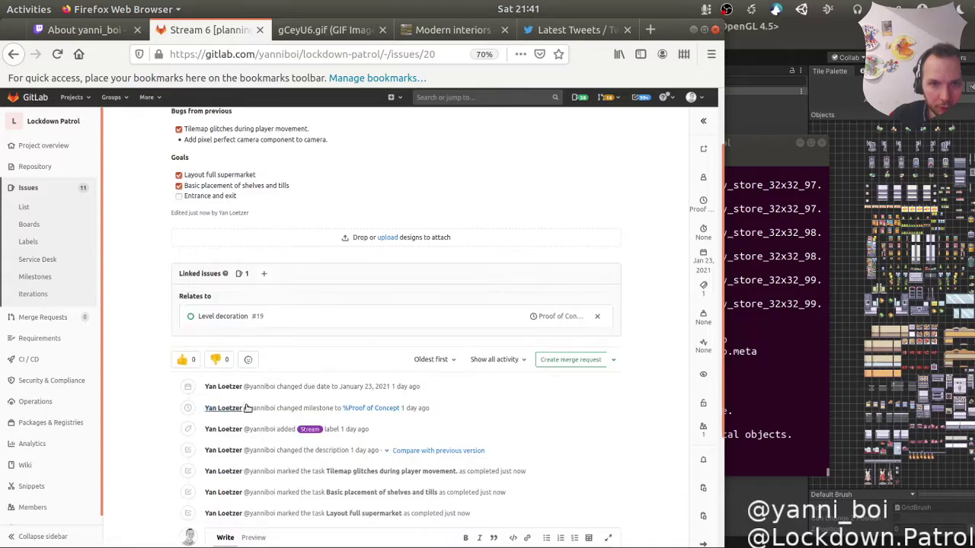
Step: Open the linked "Level decoration" issue in its own tab and mark its Tills/checkout and Shelves goals as completed
middle_click(226, 316)
left_click(303, 30)
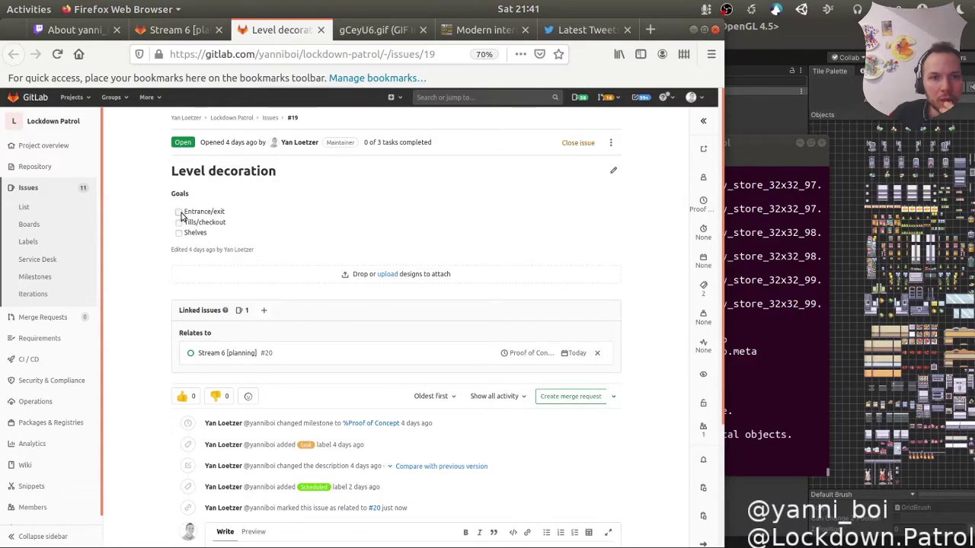
left_click(178, 223)
left_click(179, 232)
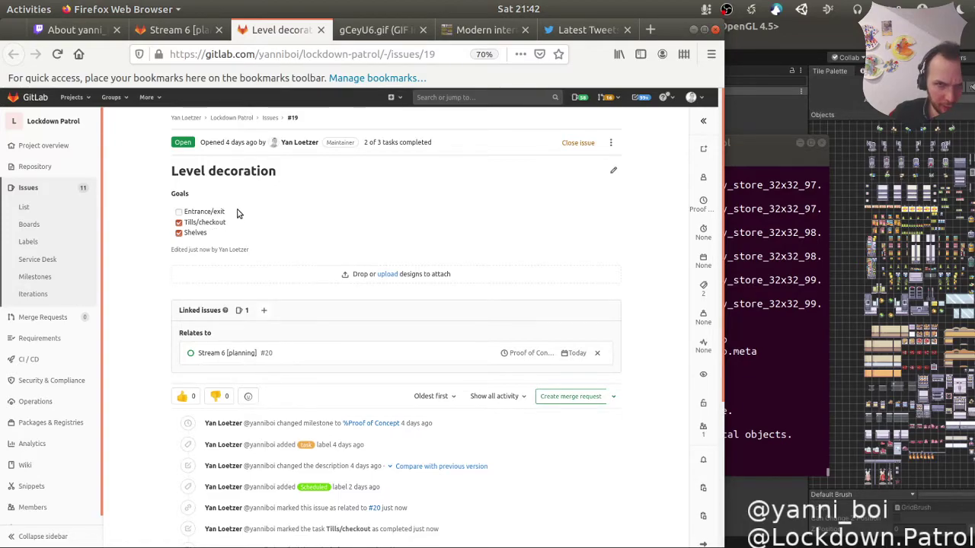
Step: From the Stream 6 issue, open the Development issue board, move "Level decoration" from Scheduled to In Progress, and return to the issue
left_click(172, 32)
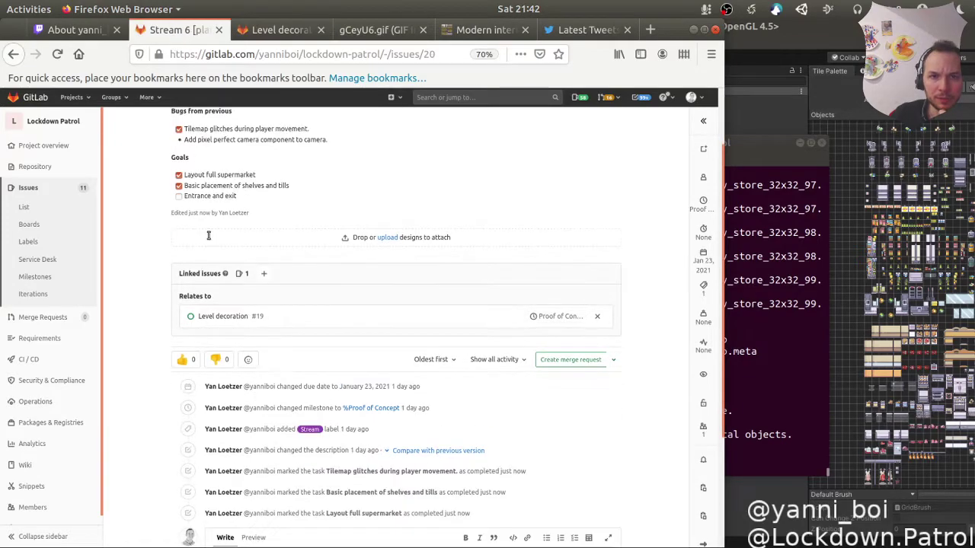
scroll(125, 241, "up", 2)
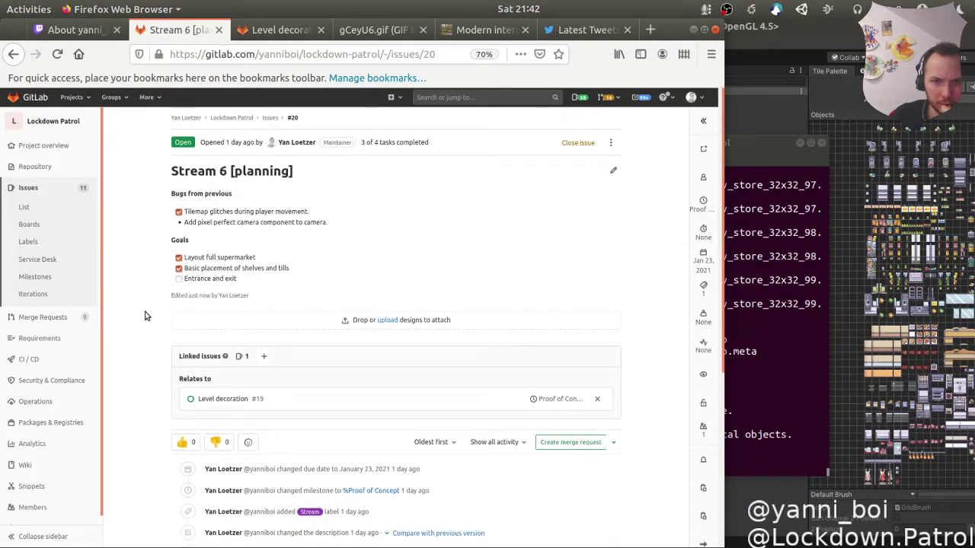
scroll(144, 315, "down", 1)
left_click(45, 229)
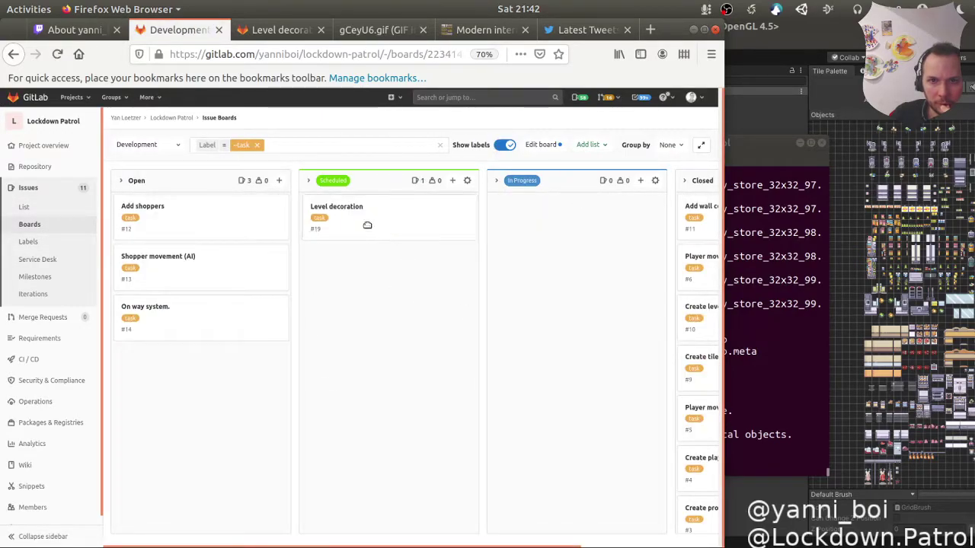
left_click_drag(367, 226, 559, 252)
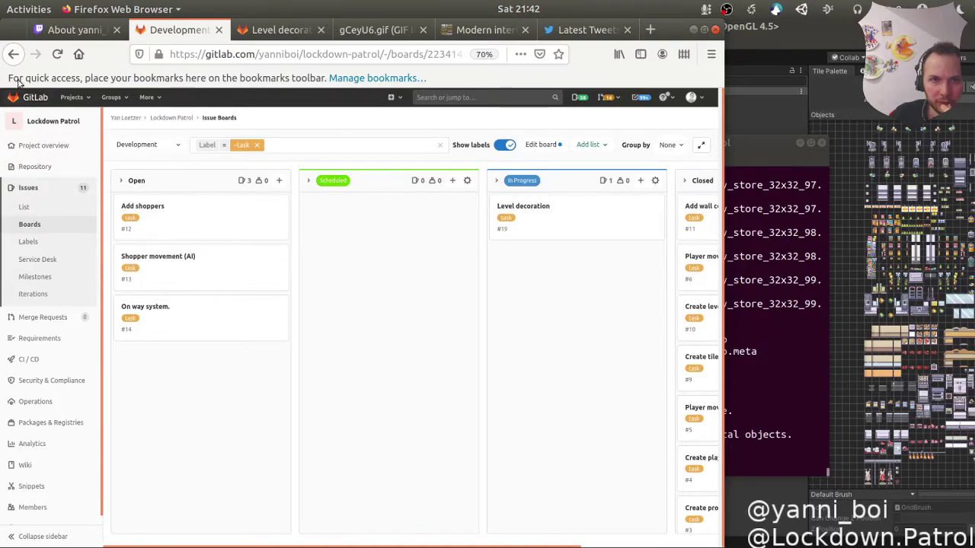
left_click(12, 54)
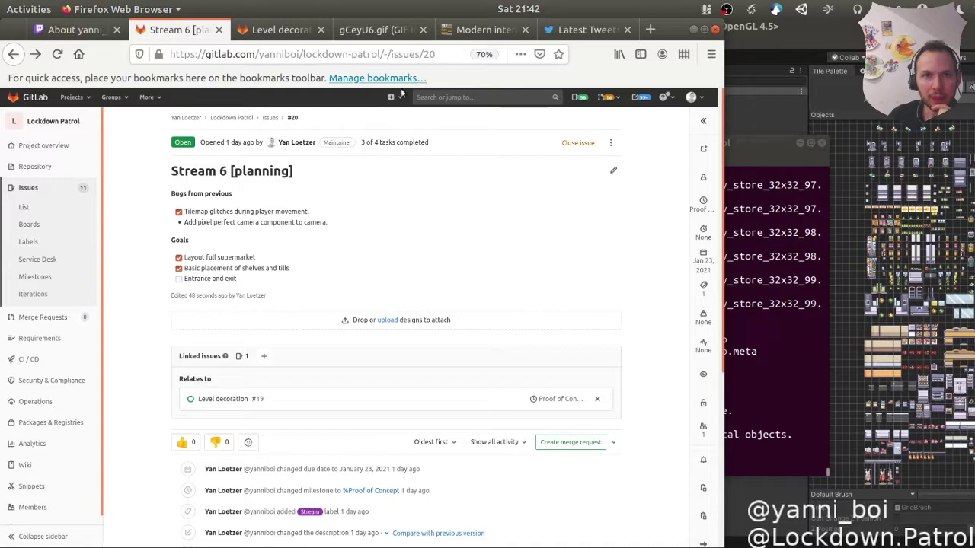
Step: Switch to the Twitch channel's About page and open the Discord link listed beside the channel description
left_click(84, 32)
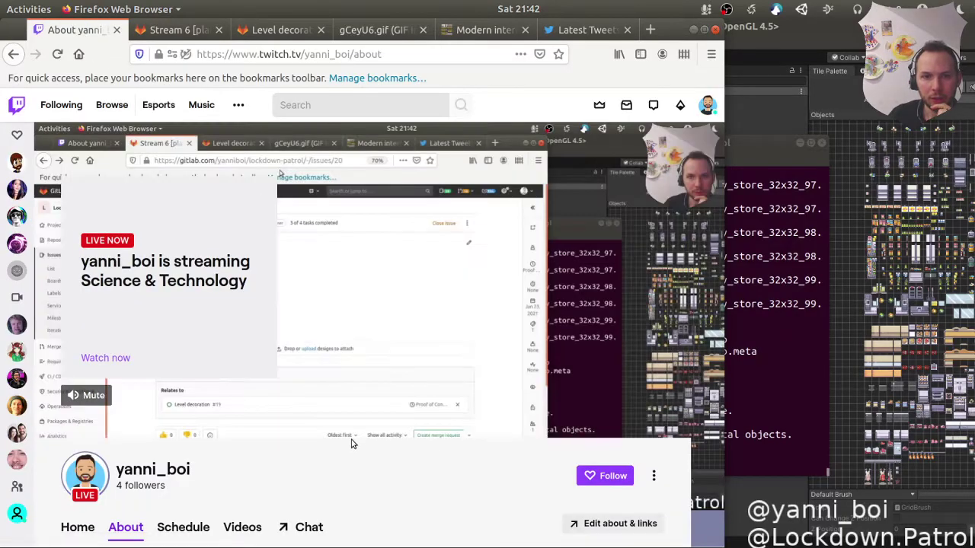
scroll(348, 418, "down", 4)
scroll(348, 418, "down", 2)
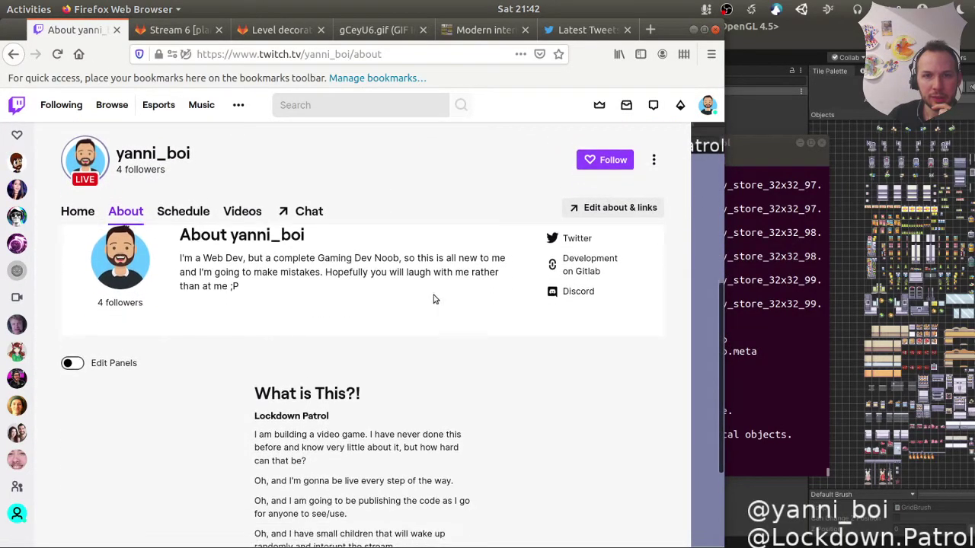
left_click(586, 291)
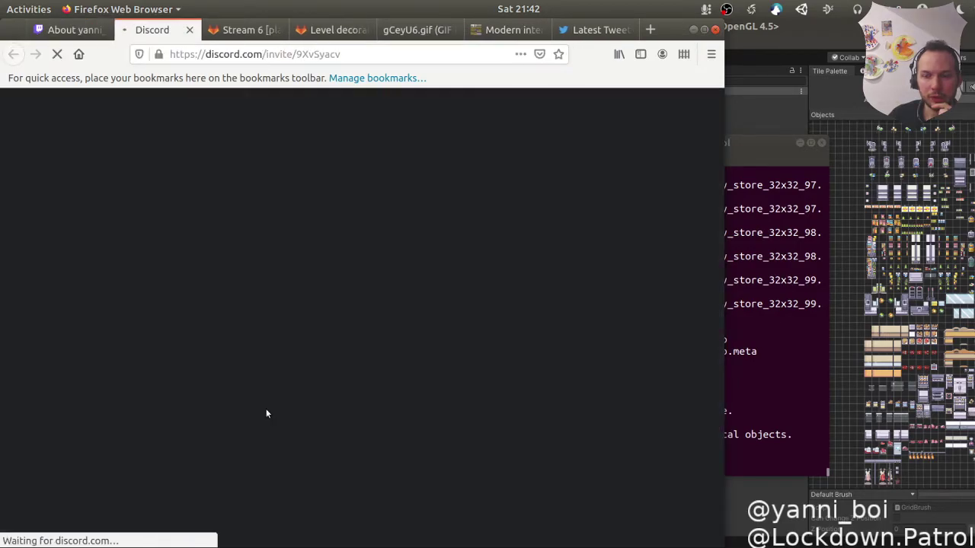